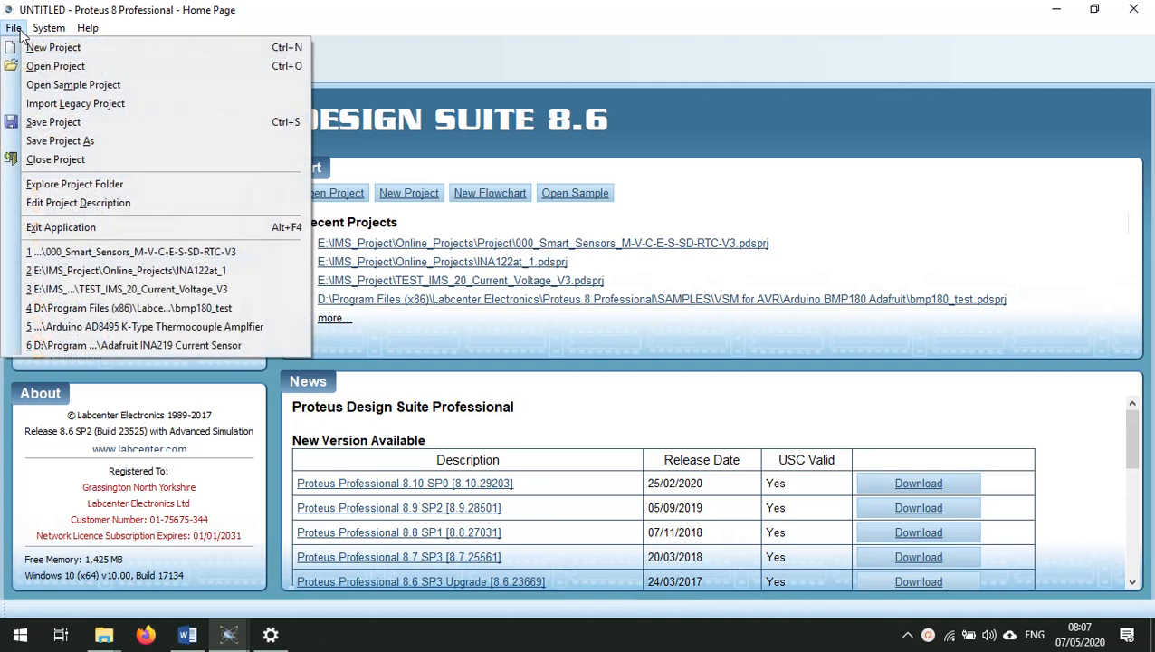
Start a new project and name it 01_Test_V1, keeping the .pdsprj extension.
{"action": "left_click", "coordinate": [94, 47]}
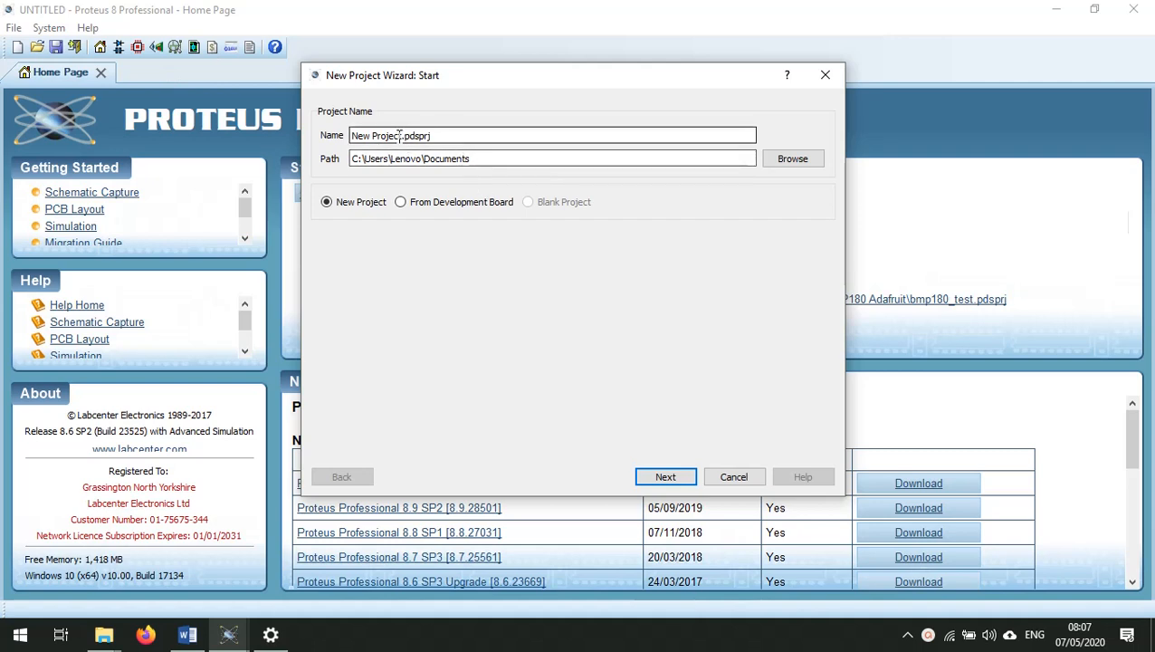
{"action": "left_click_drag", "start_coordinate": [402, 135], "coordinate": [276, 128]}
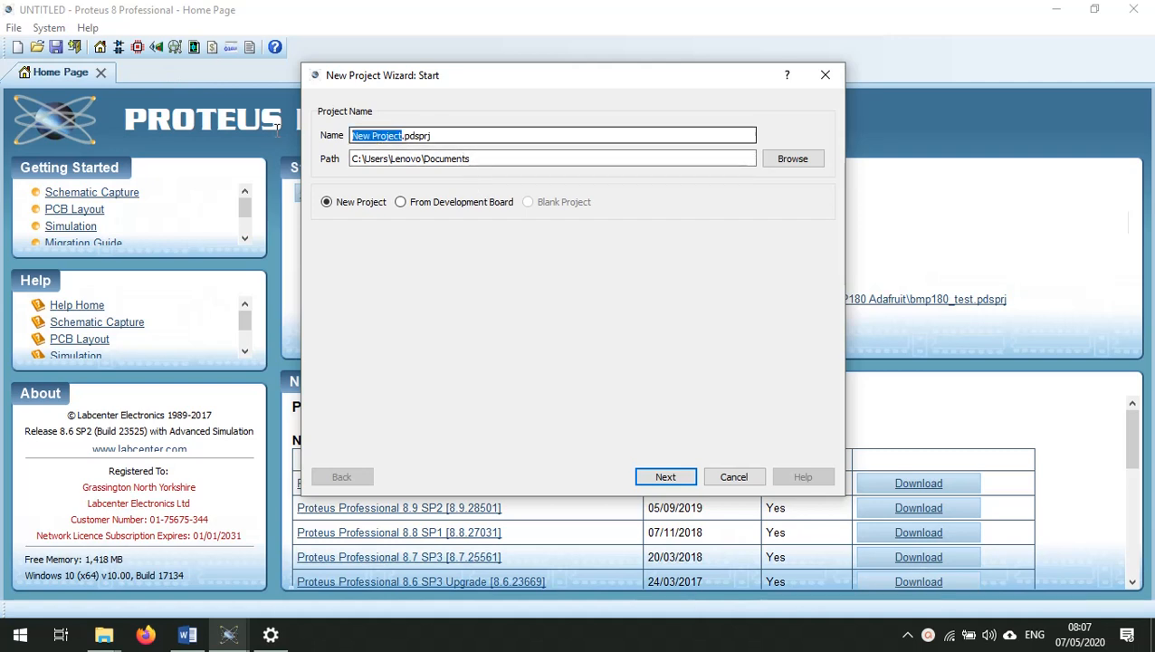
{"action": "key", "text": "BackSpace"}
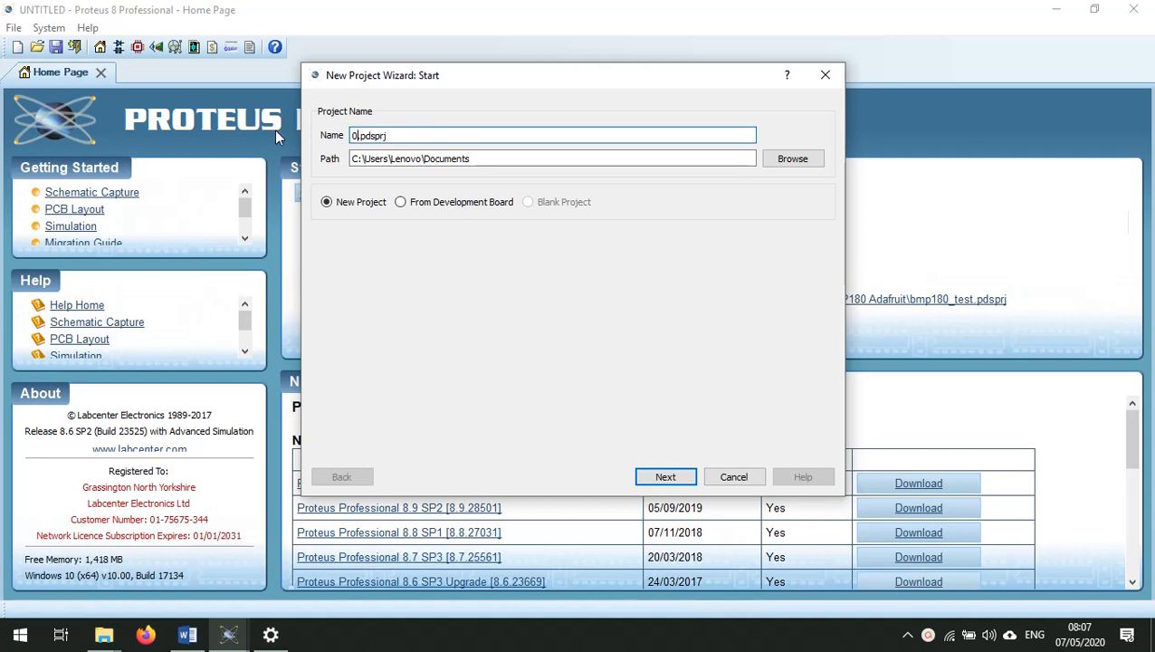
{"action": "type", "text": "01_TEs"}
{"action": "key", "text": "BackSpace"}
{"action": "key", "text": "BackSpace"}
{"action": "type", "text": "est_V1"}
Create a new folder with a name beginning IMS_ONLINE_ inside IMS_Project on drive F: while choosing the project's save path.
{"action": "left_click", "coordinate": [797, 158]}
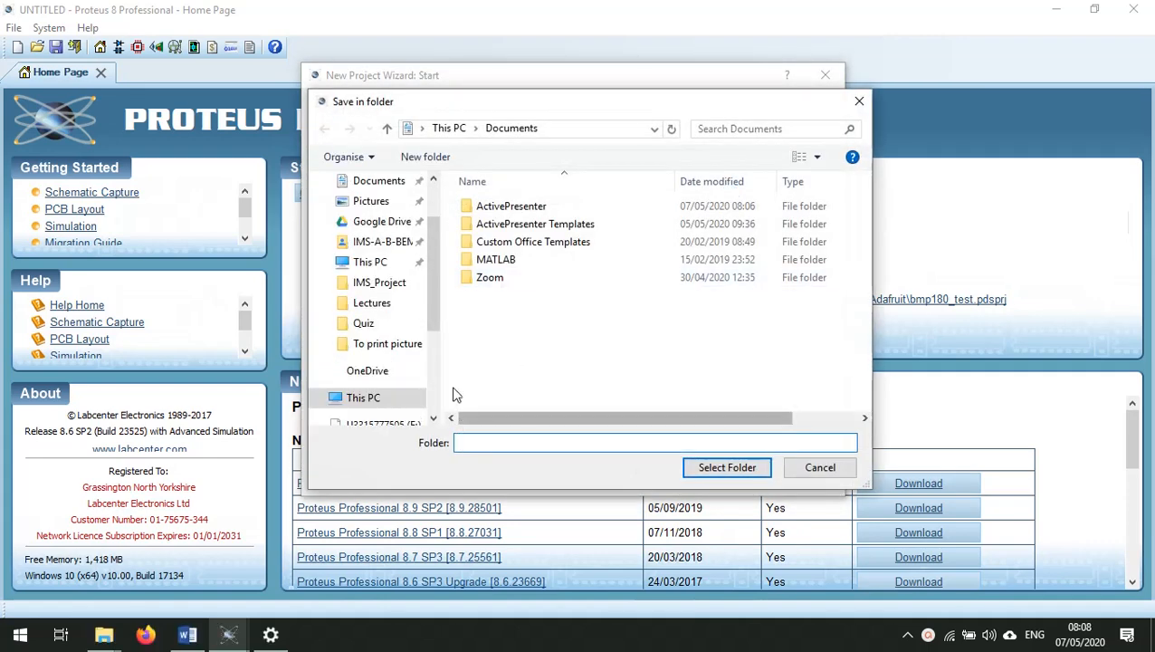
{"action": "scroll", "coordinate": [423, 307], "scroll_direction": "down", "scroll_amount": 3}
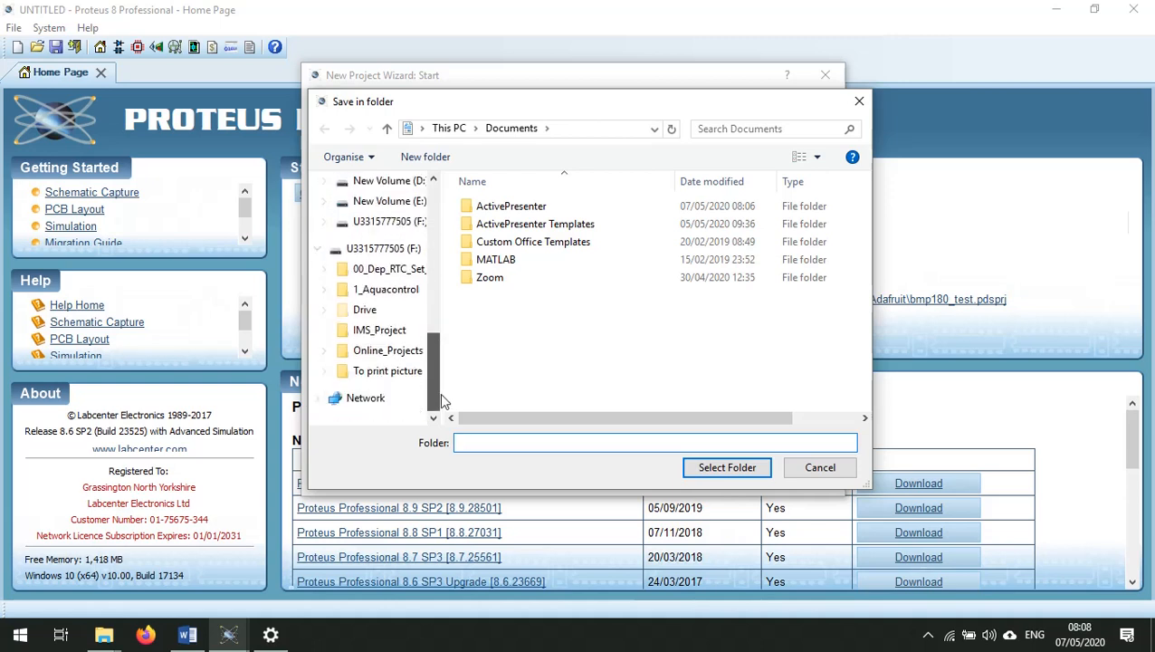
{"action": "left_click", "coordinate": [395, 331]}
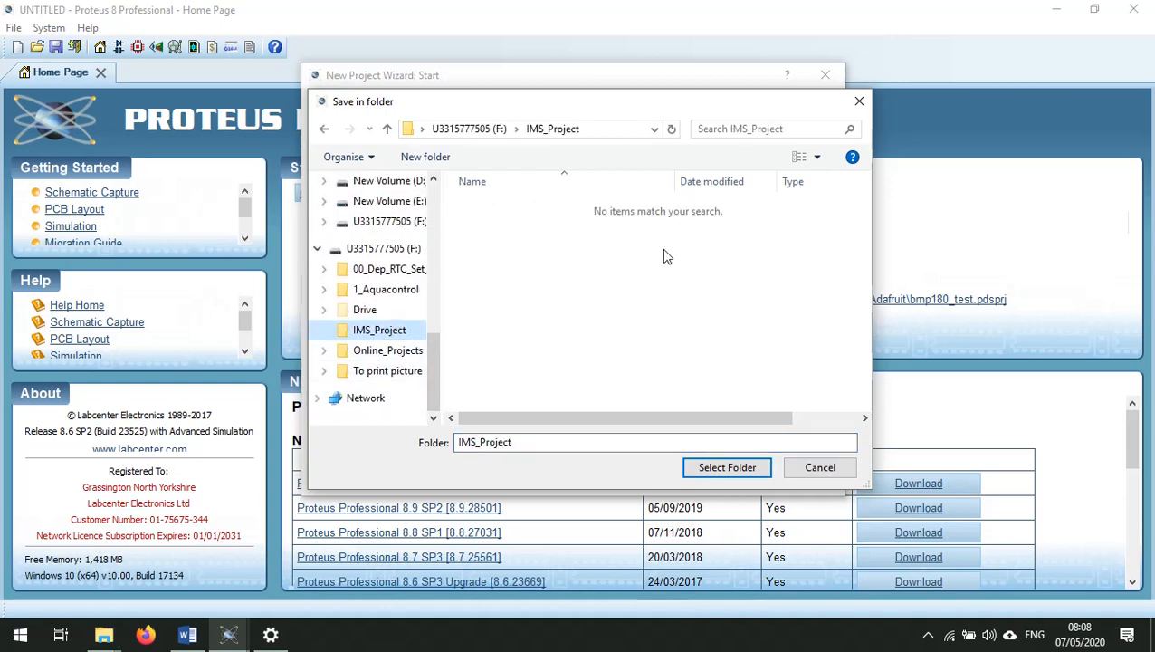
{"action": "right_click", "coordinate": [617, 262]}
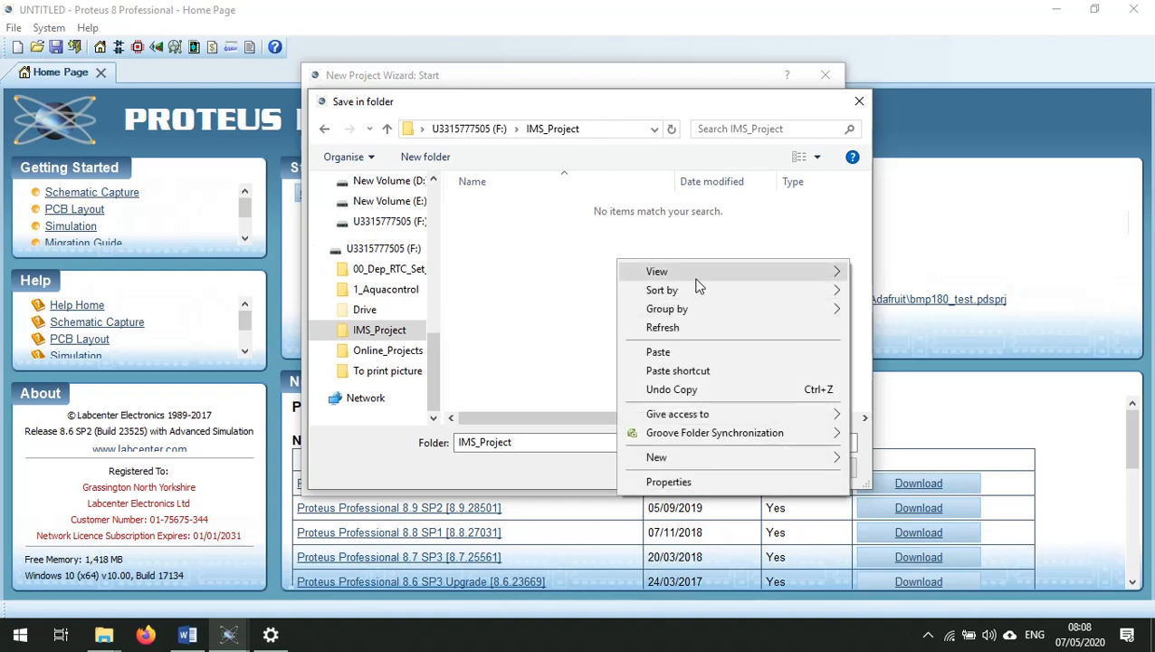
{"action": "mouse_move", "coordinate": [856, 448]}
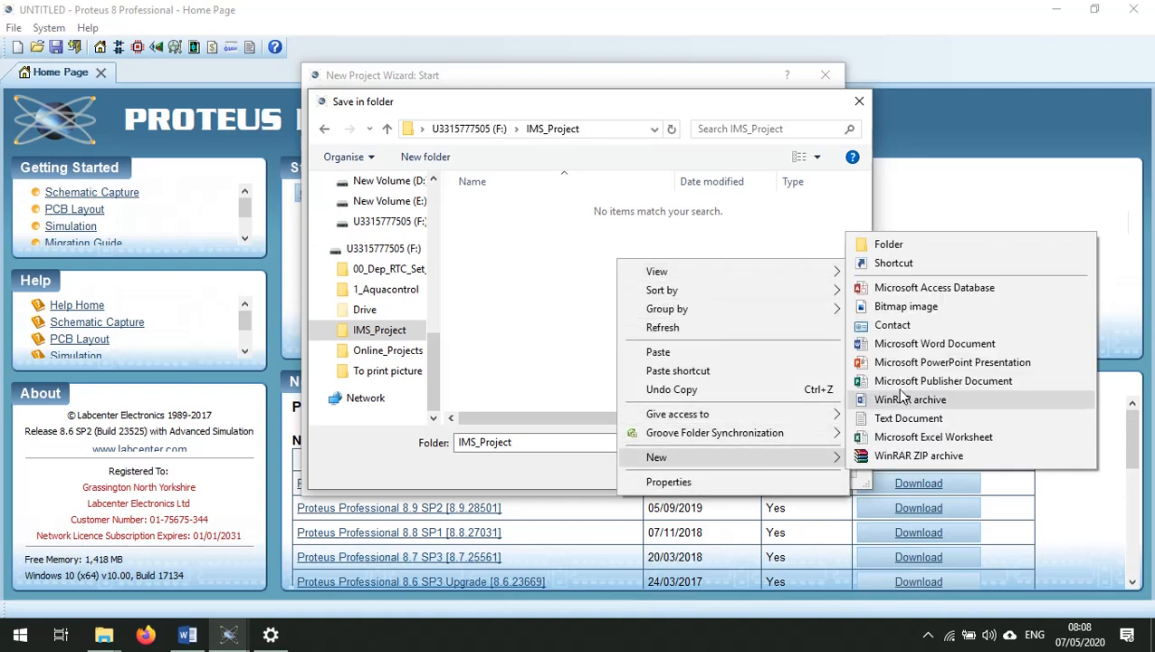
{"action": "left_click", "coordinate": [889, 247]}
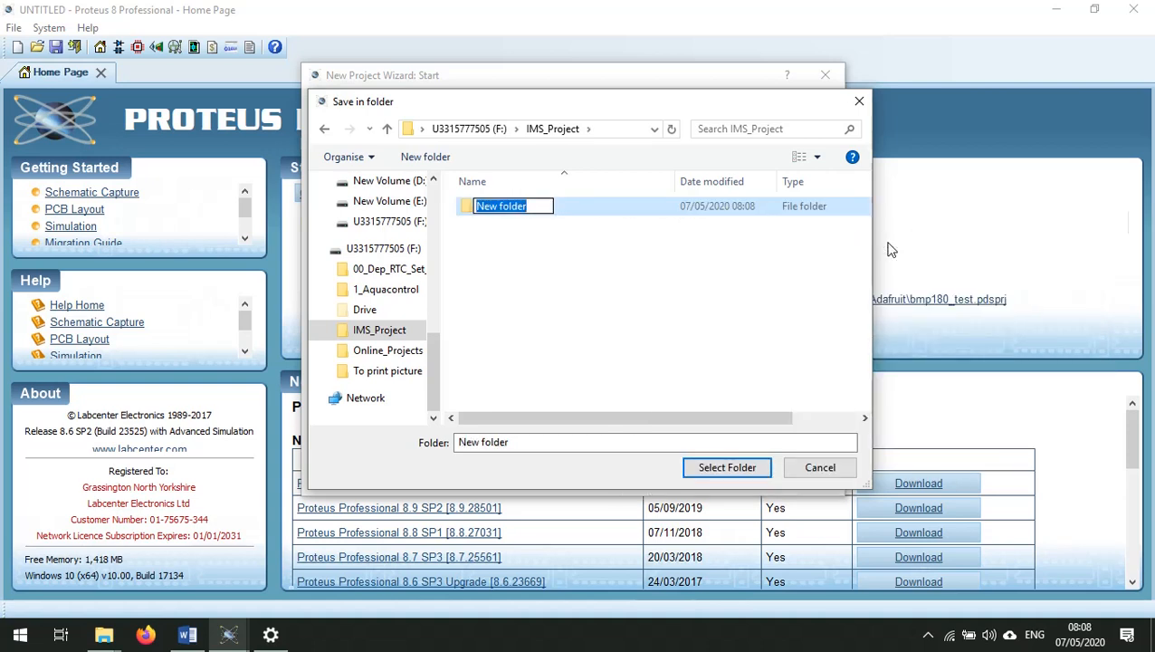
{"action": "type", "text": "IMS_"}
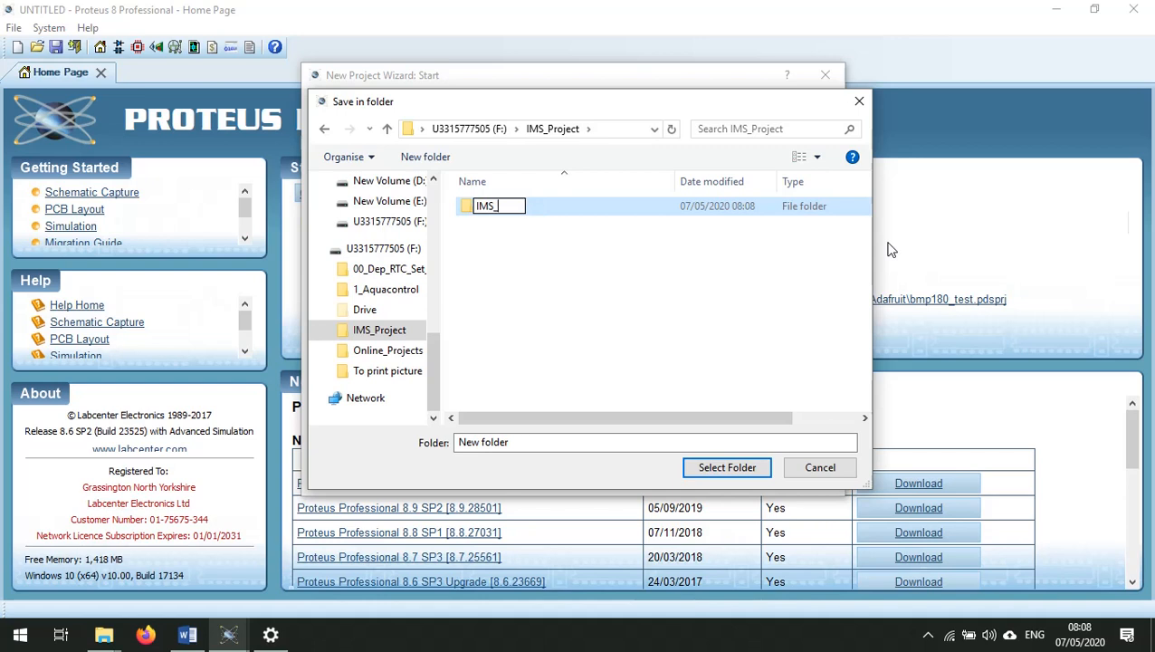
{"action": "type", "text": "ONLINE"}
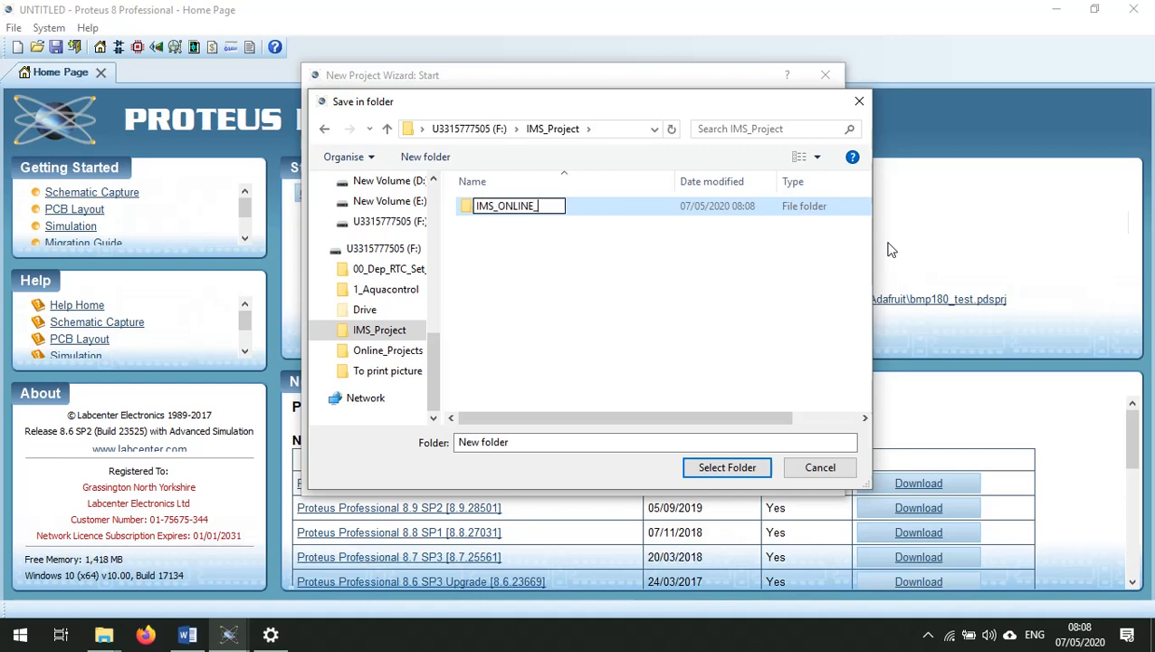
{"action": "type", "text": "_PROS#"}
{"action": "key", "text": "Return"}
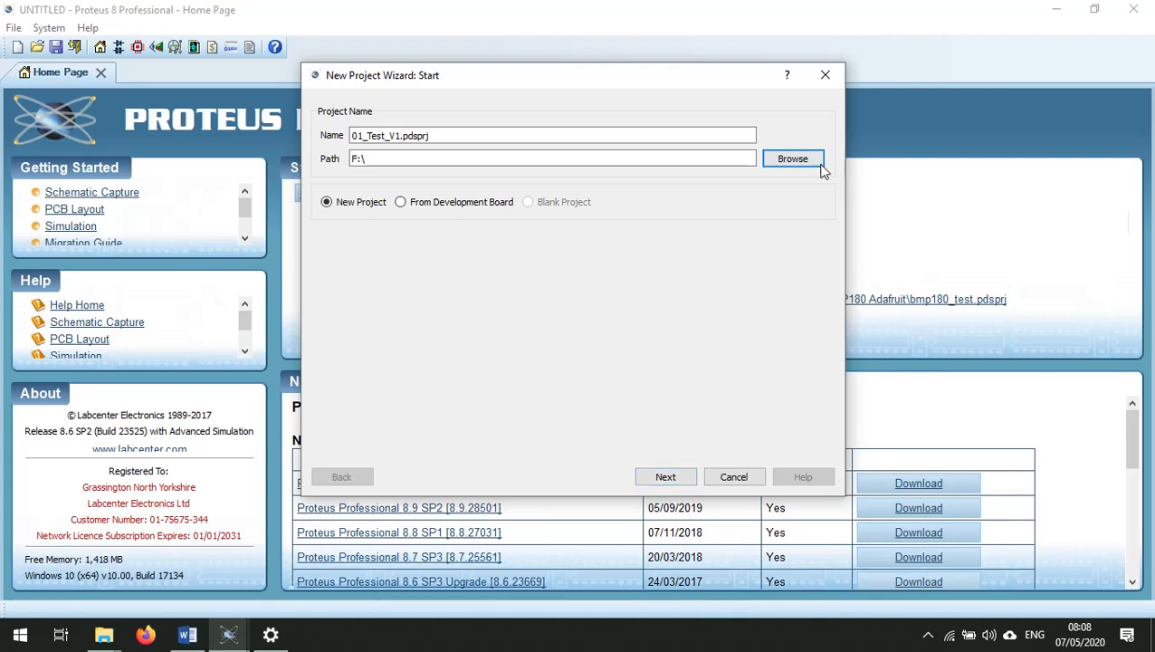
Set the project's save path to the root of drive E: and continue to the schematic options.
{"action": "left_click", "coordinate": [793, 158]}
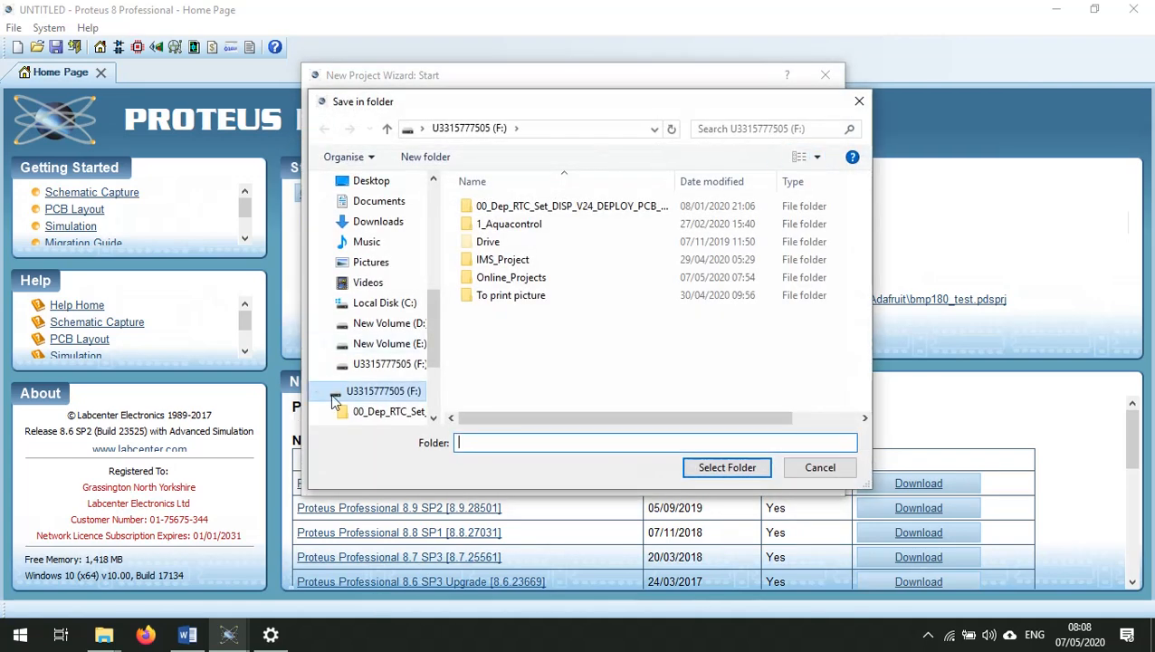
{"action": "left_click", "coordinate": [387, 346]}
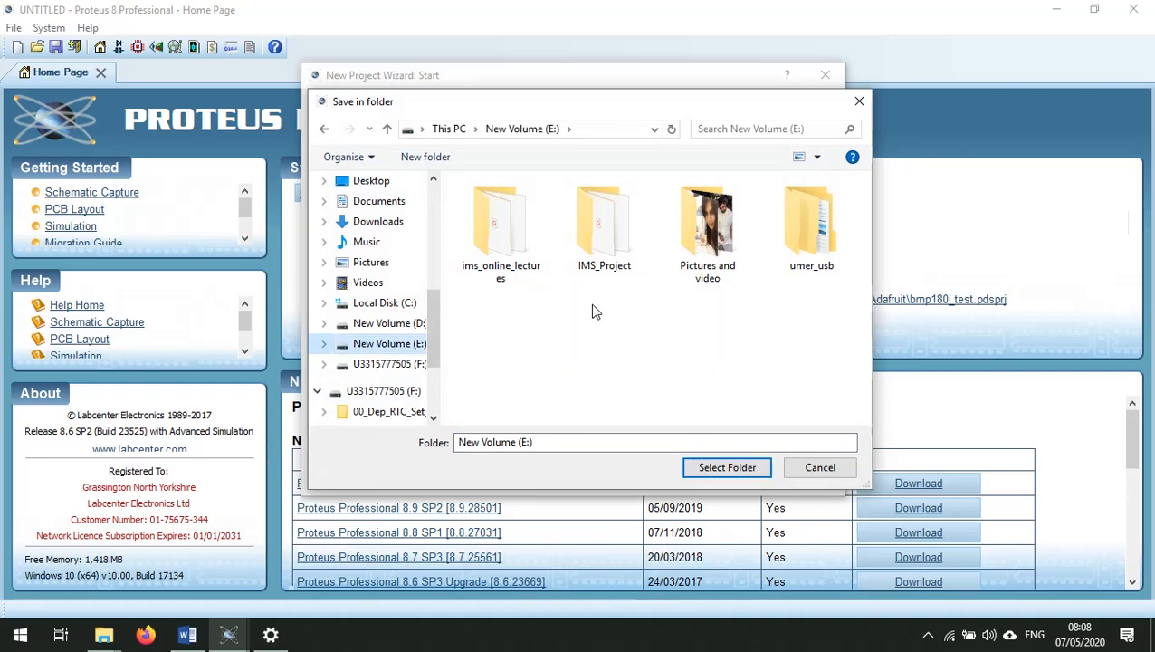
{"action": "double_click", "coordinate": [604, 224]}
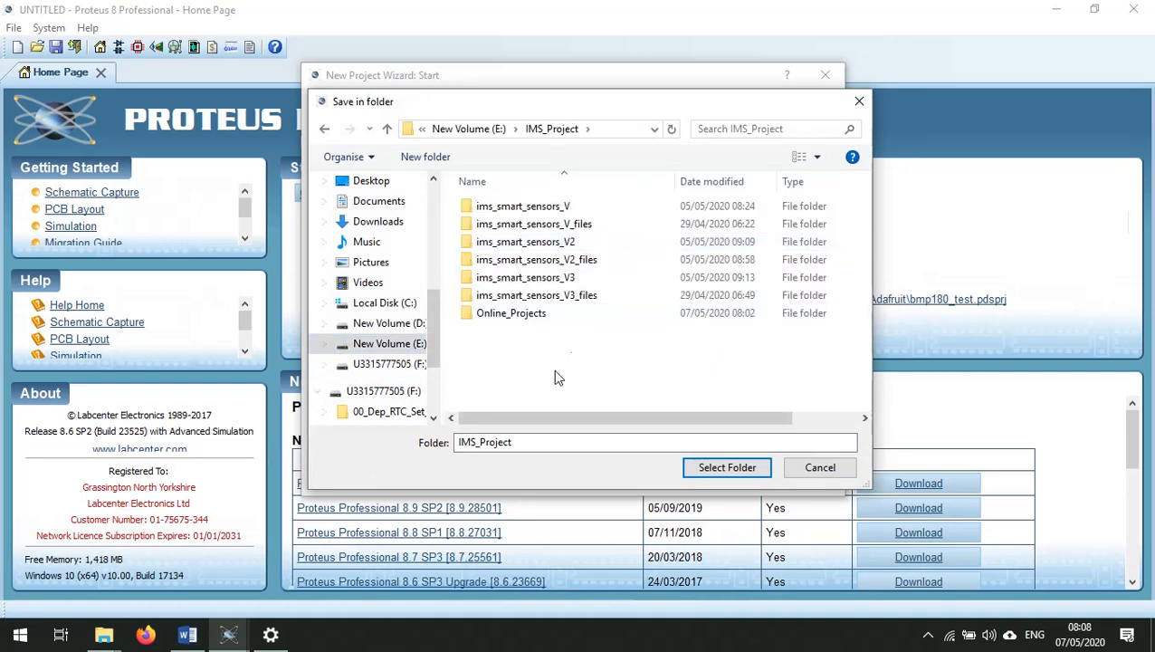
{"action": "left_click", "coordinate": [489, 129]}
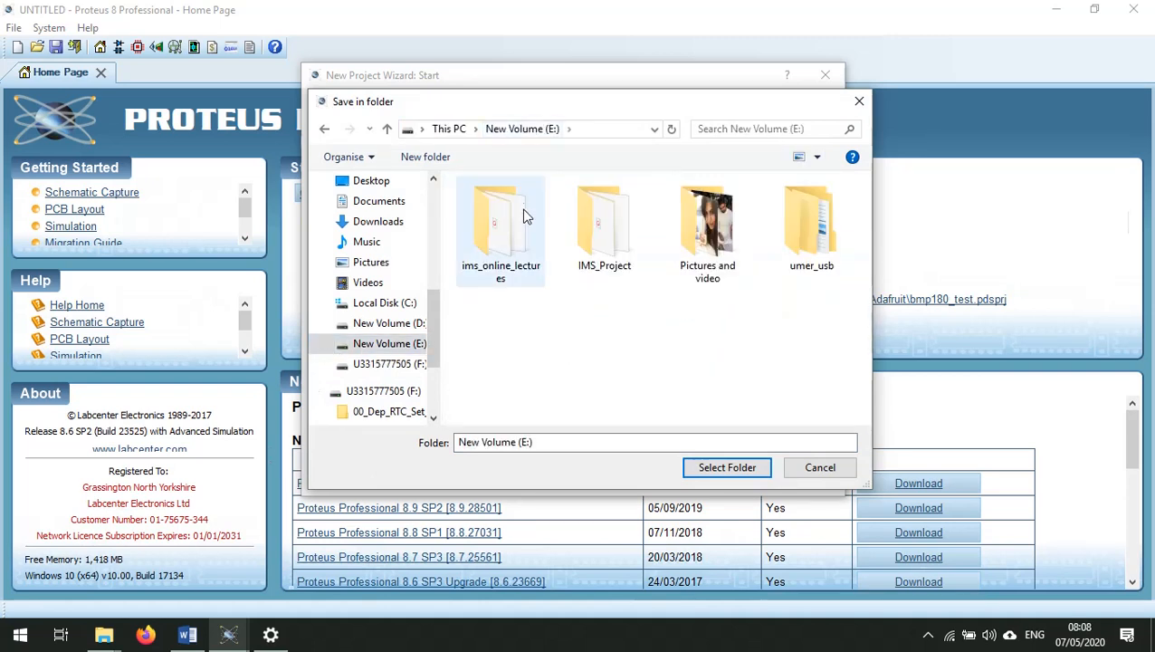
{"action": "right_click", "coordinate": [569, 399]}
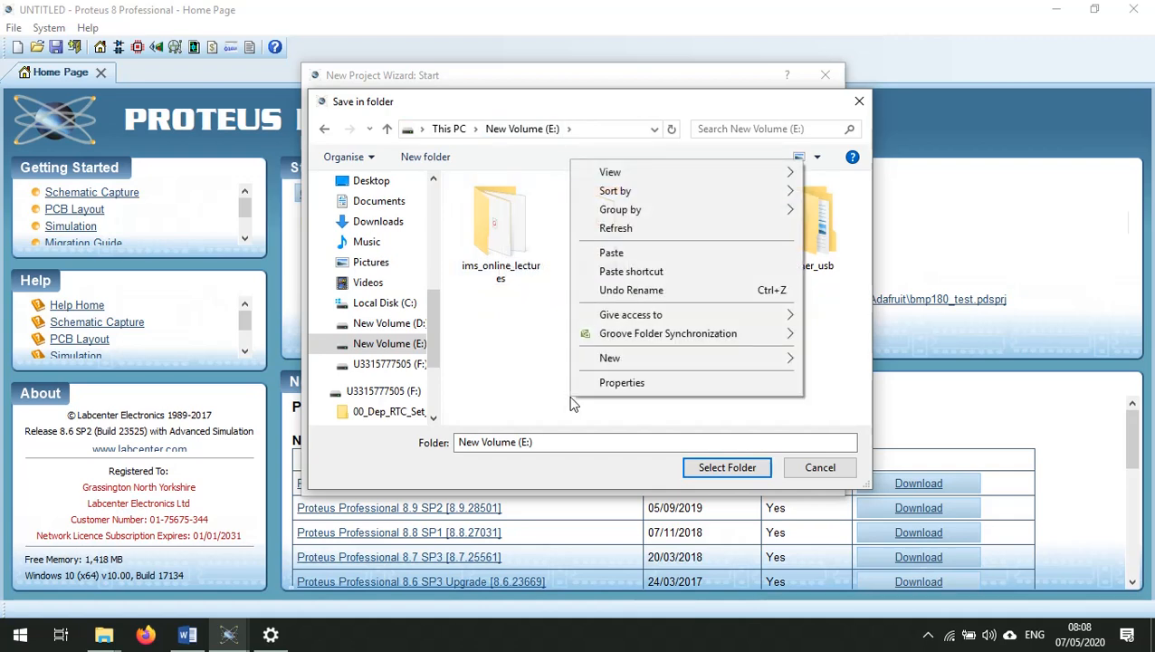
{"action": "left_click", "coordinate": [523, 355]}
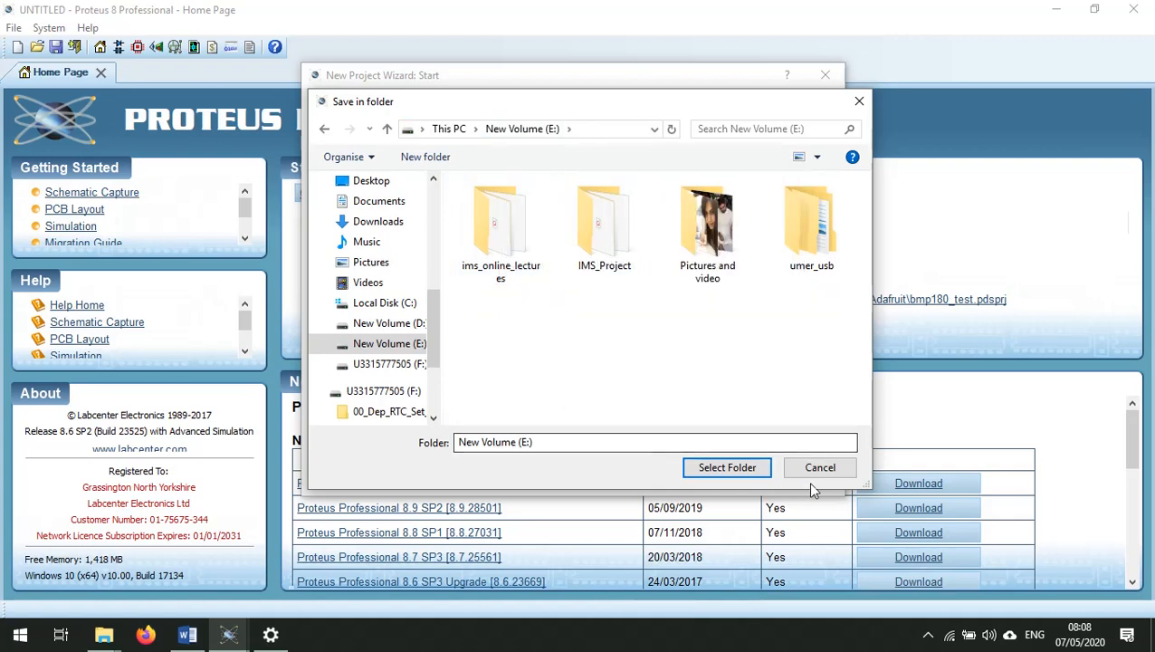
{"action": "left_click", "coordinate": [750, 472]}
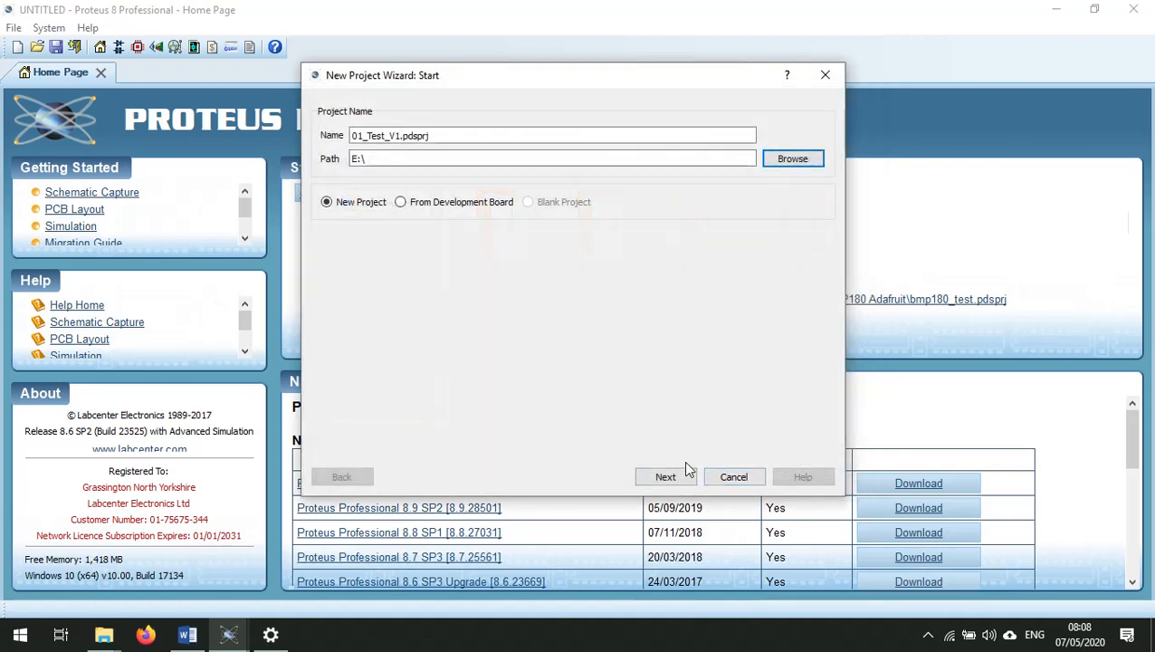
{"action": "left_click", "coordinate": [685, 481]}
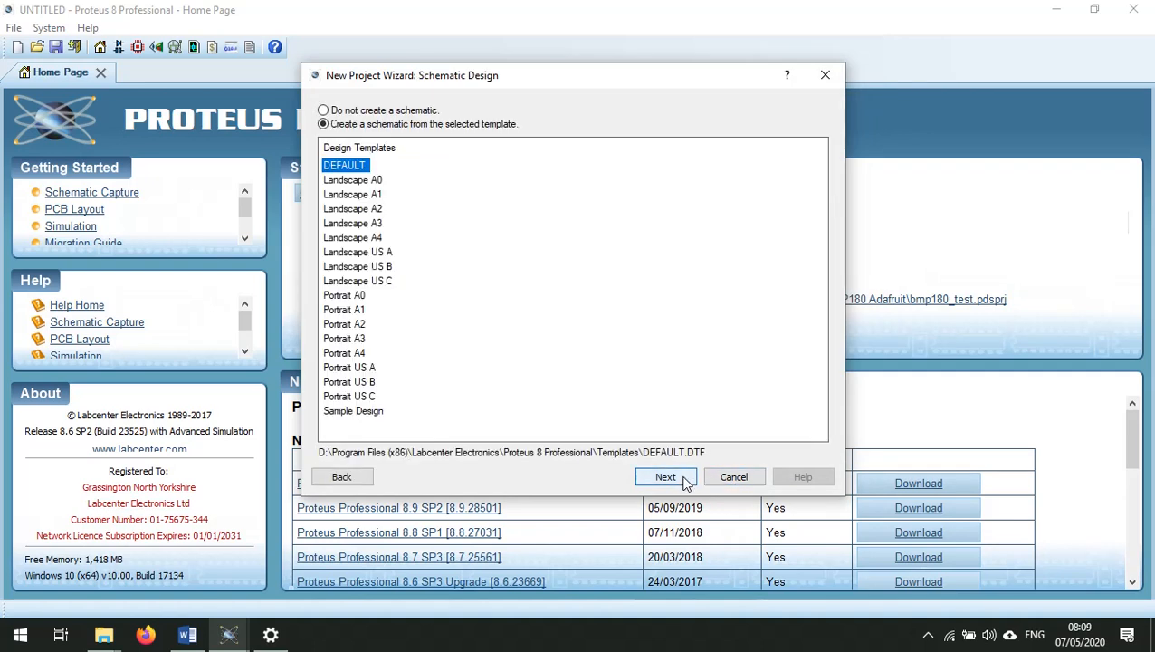
Use the Landscape A2 template for the schematic and create a PCB layout from the Arduino MEGA 2560 rev3 template.
{"action": "left_click", "coordinate": [367, 209]}
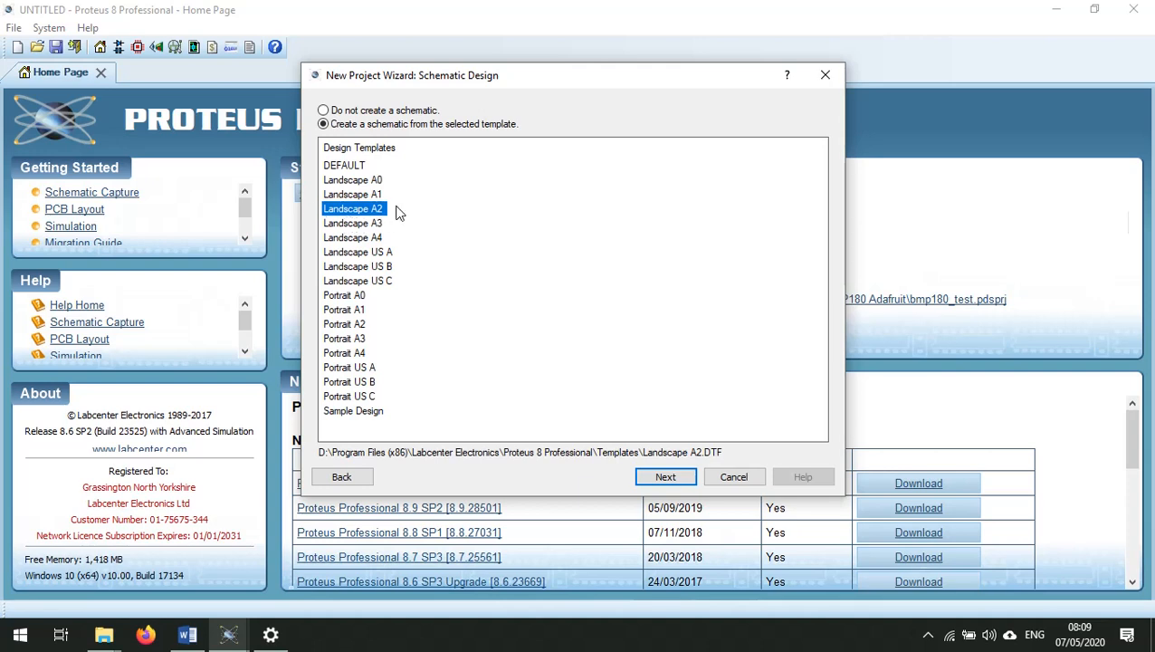
{"action": "left_click", "coordinate": [682, 482]}
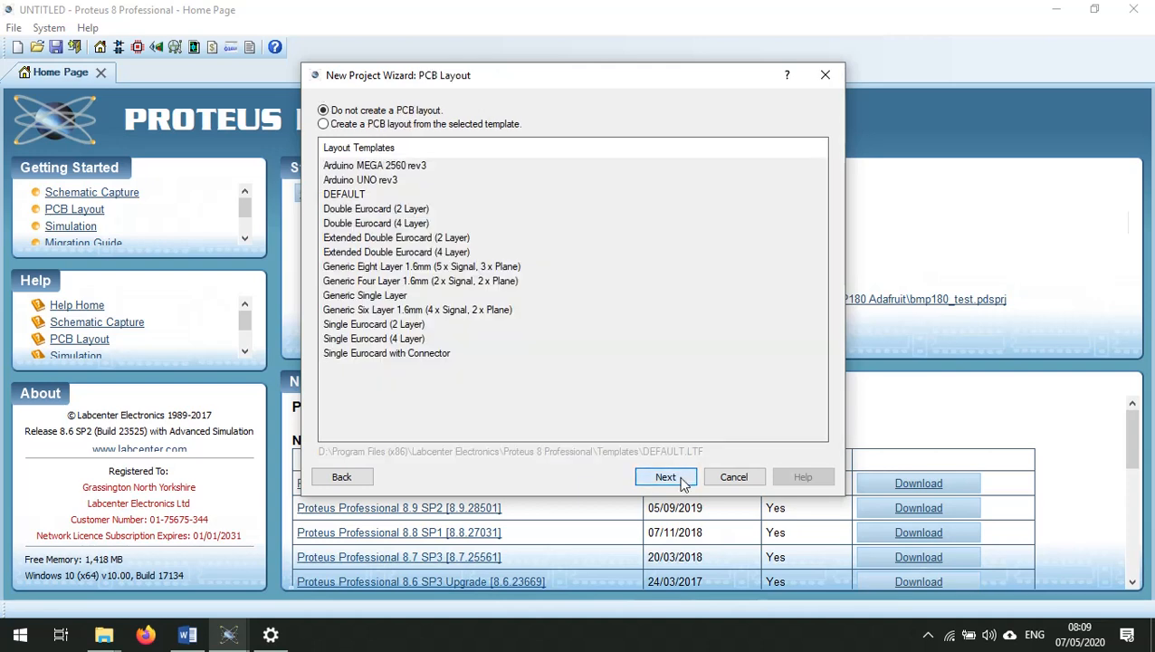
{"action": "left_click", "coordinate": [414, 125]}
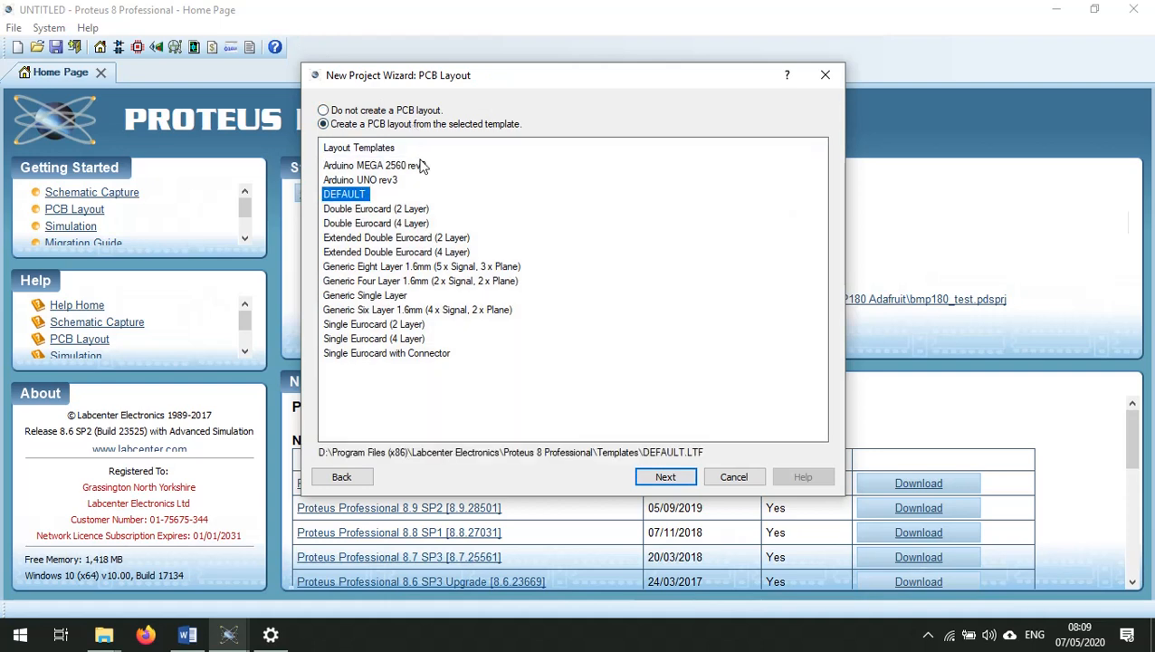
{"action": "left_click", "coordinate": [398, 165]}
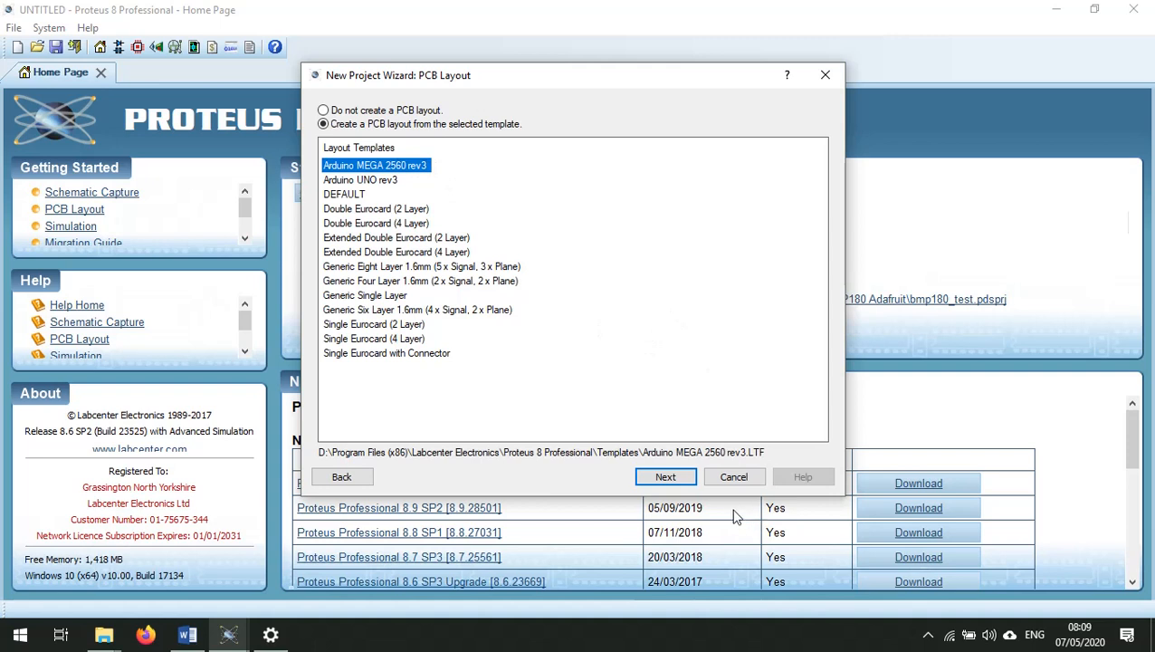
{"action": "left_click", "coordinate": [656, 486]}
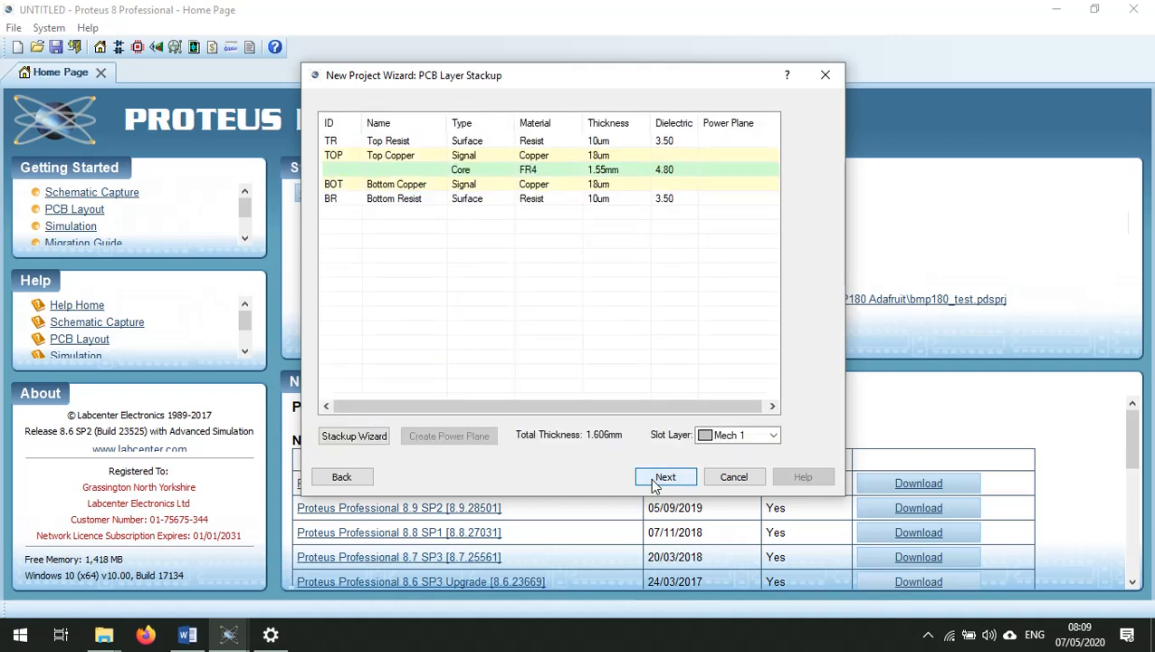
Accept the default PCB layer stackup and drill pairs and continue to the firmware settings.
{"action": "left_click", "coordinate": [655, 485]}
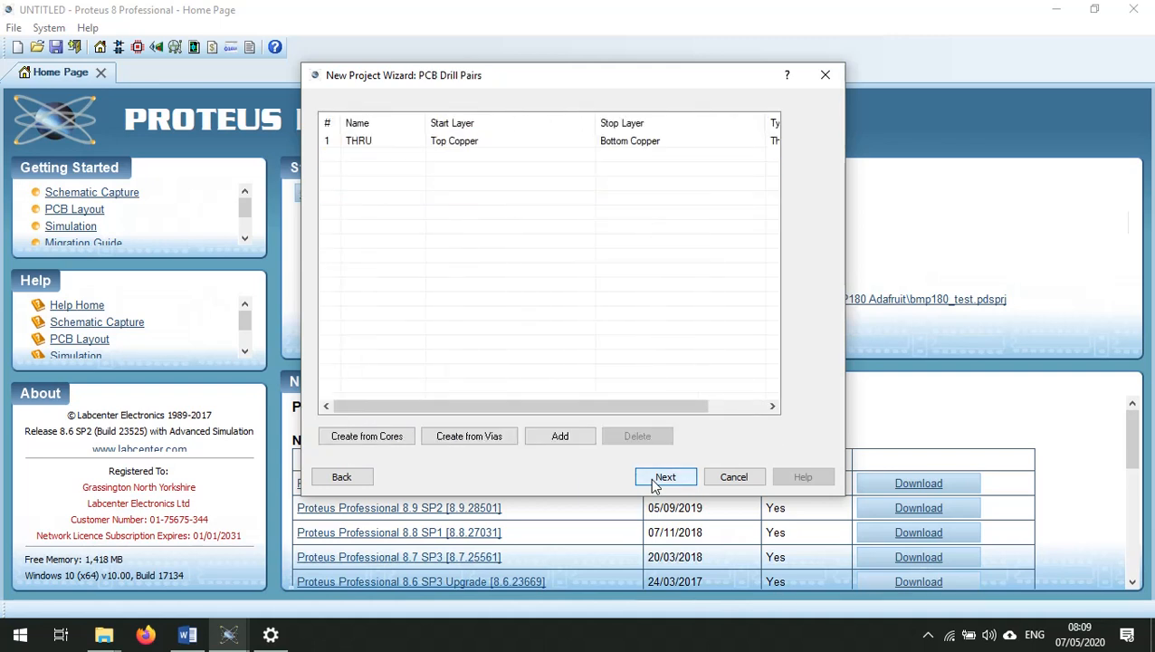
{"action": "left_click", "coordinate": [655, 485]}
{"action": "left_click", "coordinate": [656, 485]}
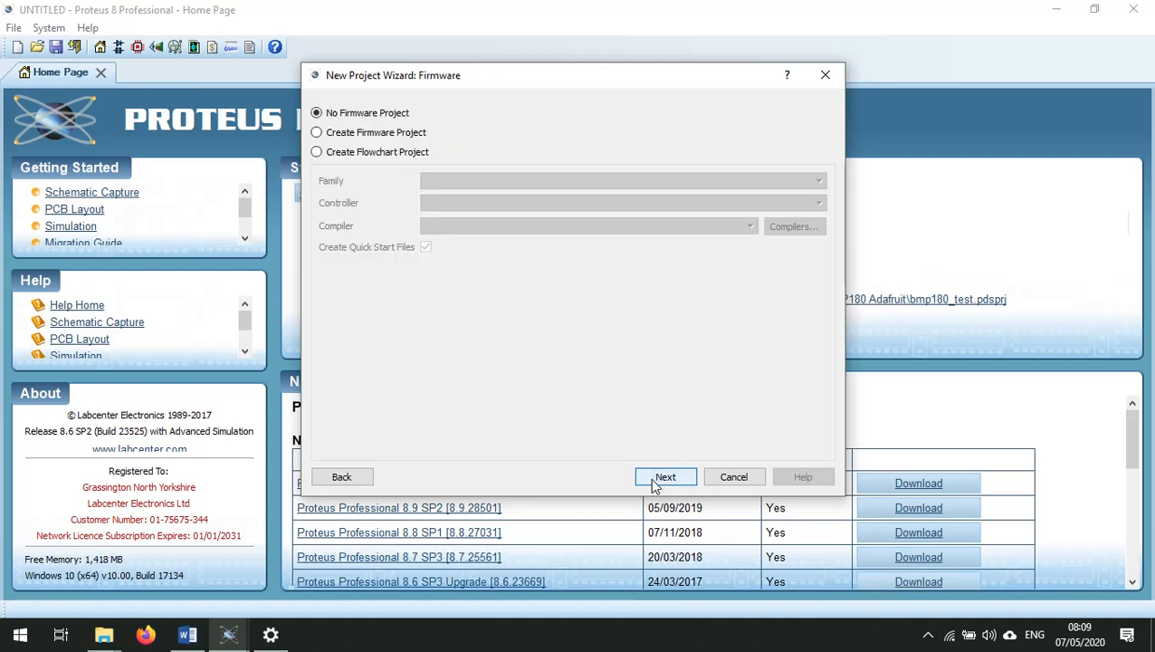
Create a firmware project for the ARDUINO family with the Arduino Mega controller and finish the project setup.
{"action": "left_click", "coordinate": [380, 133]}
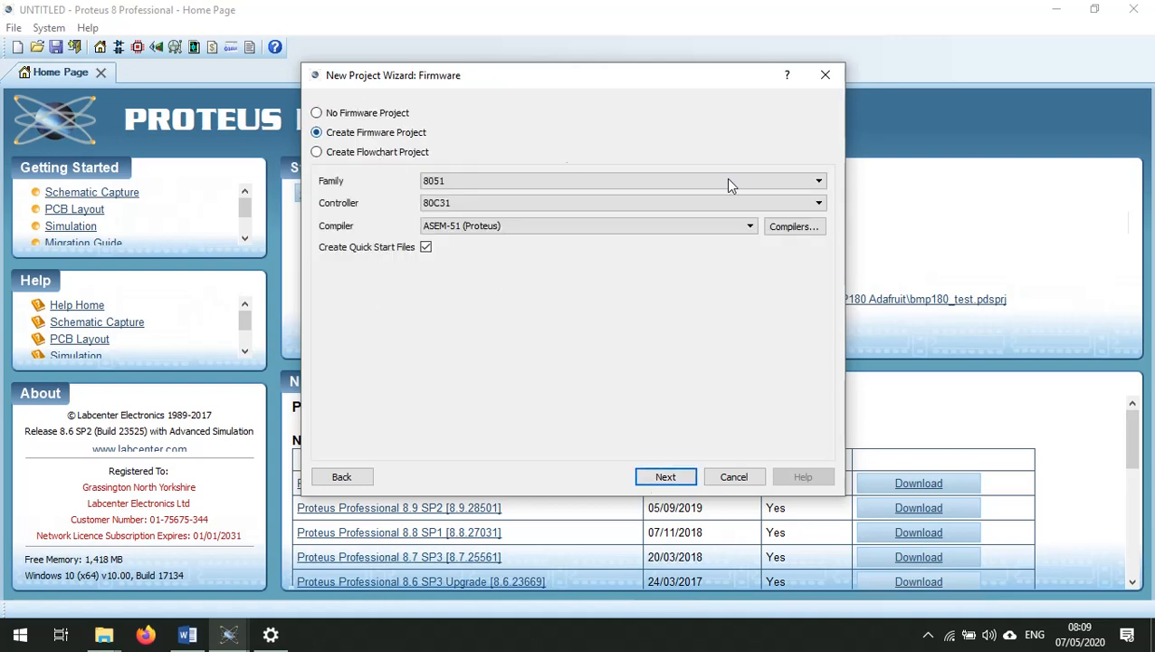
{"action": "left_click", "coordinate": [819, 184]}
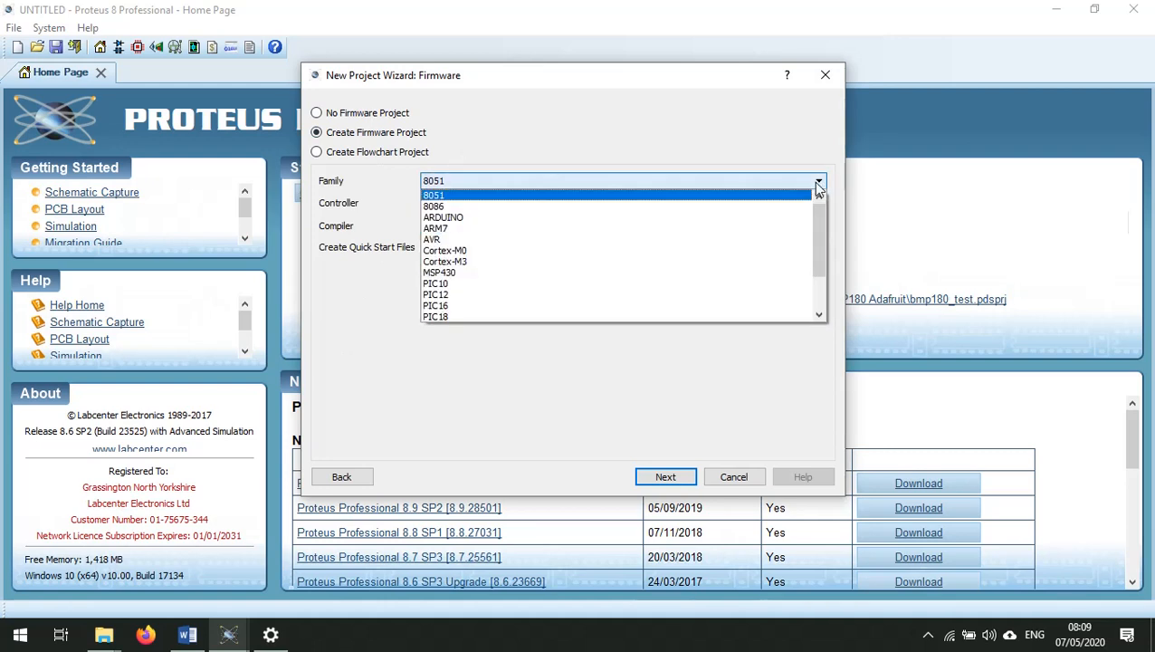
{"action": "left_click", "coordinate": [737, 218]}
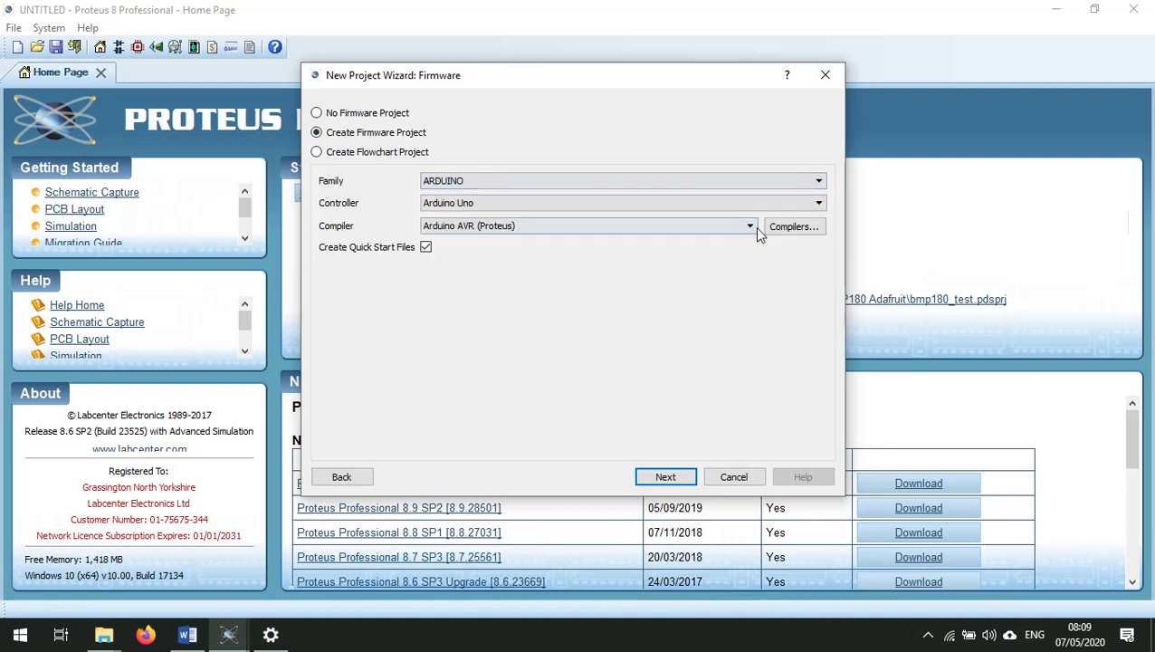
{"action": "left_click", "coordinate": [818, 207]}
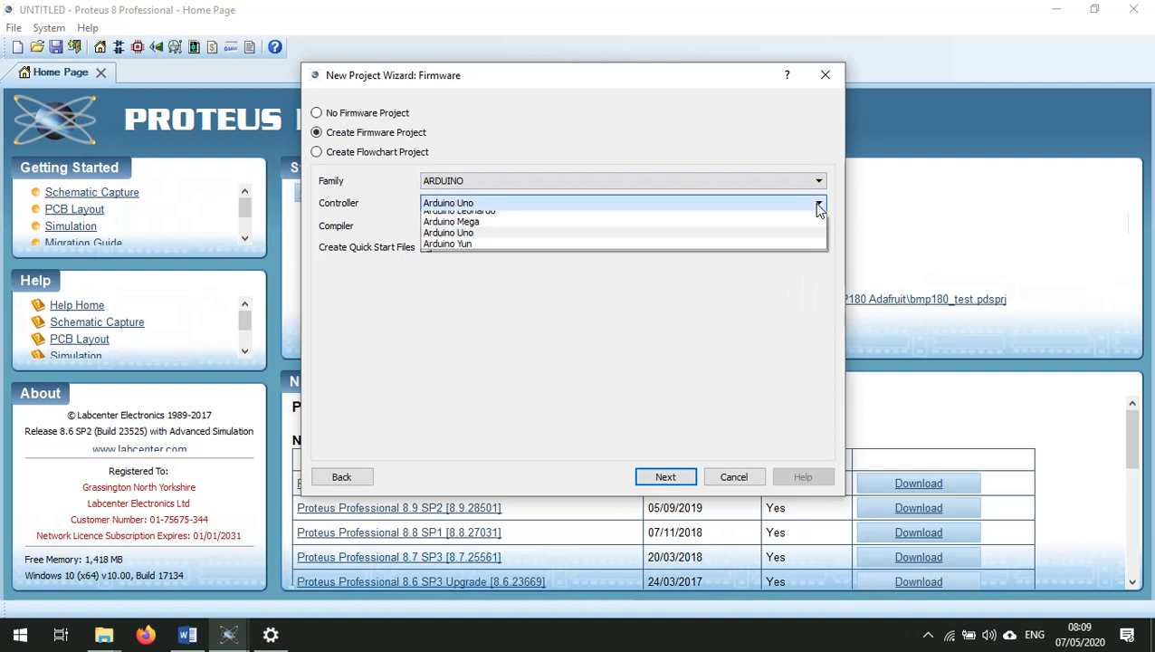
{"action": "left_click", "coordinate": [691, 228]}
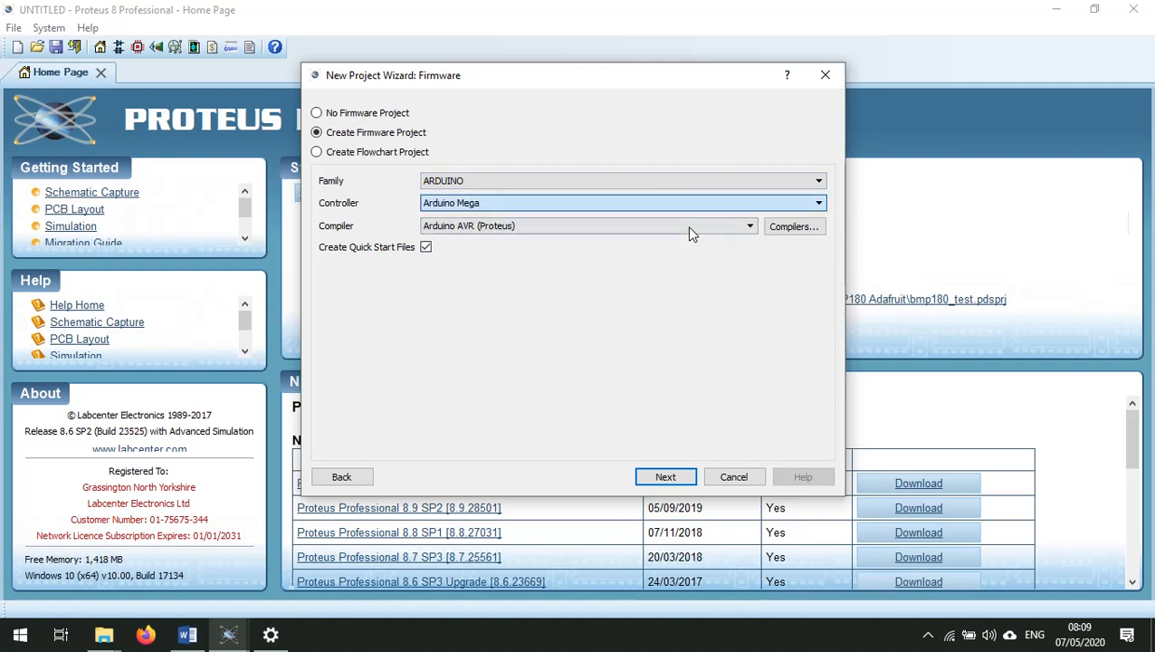
{"action": "left_click", "coordinate": [665, 478]}
{"action": "left_click", "coordinate": [664, 478]}
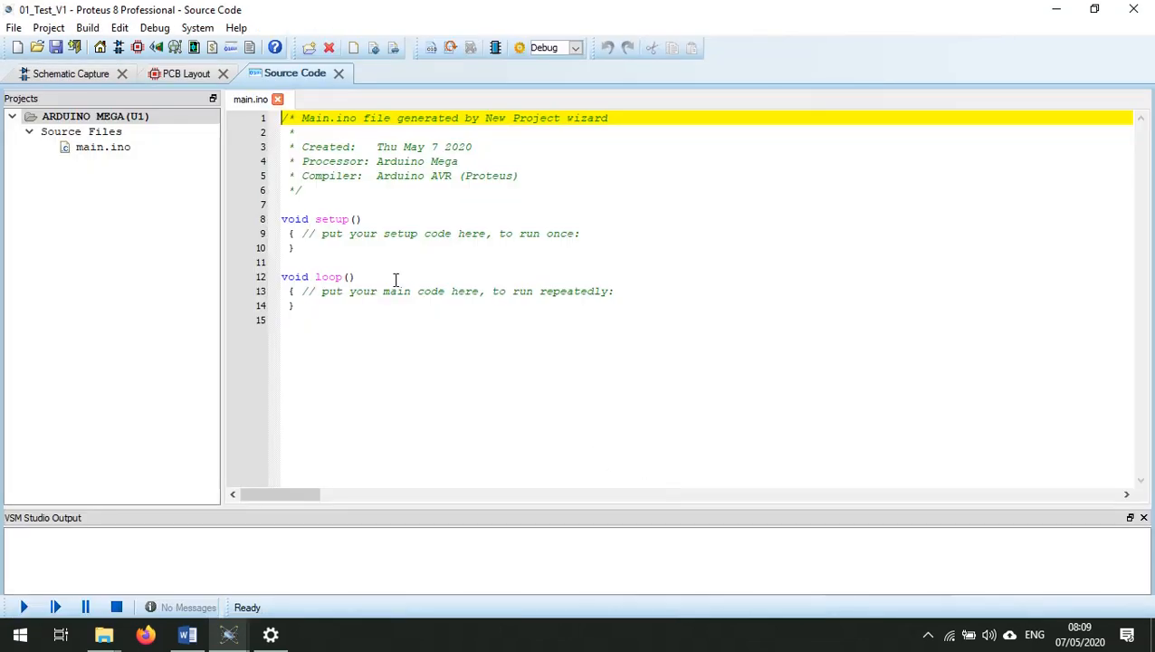
{"action": "left_click", "coordinate": [932, 636]}
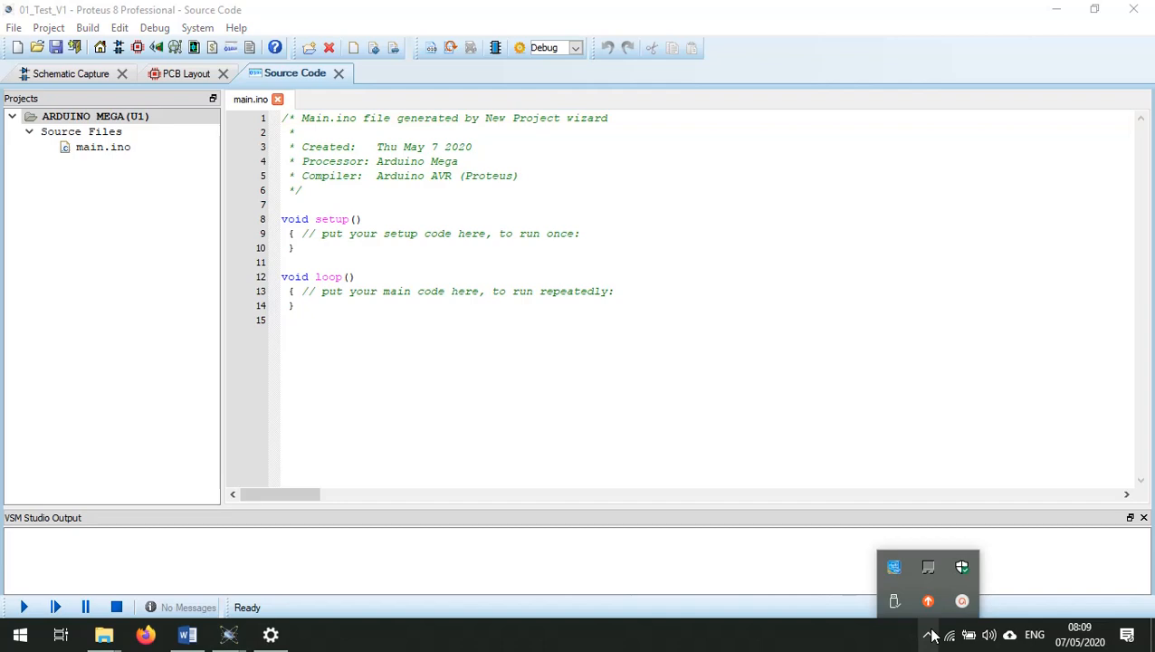
{"action": "left_click", "coordinate": [760, 641]}
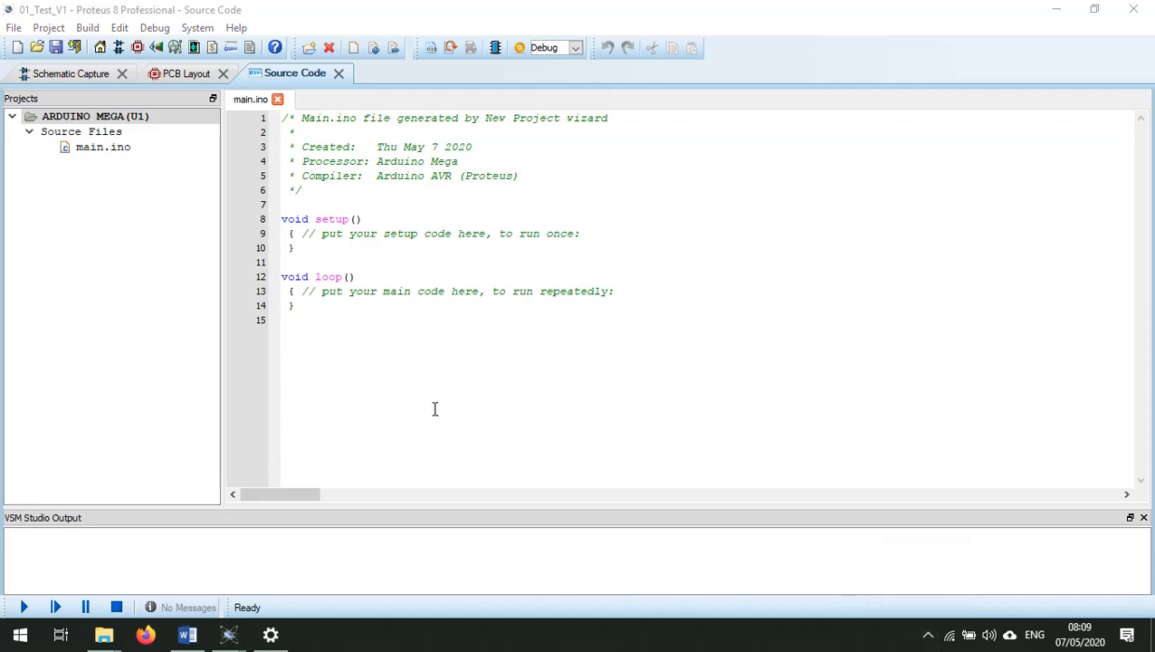
Open the schematic and move the entire Arduino Mega 2560 block from the sheet's corner to around its upper middle.
{"action": "left_click", "coordinate": [77, 75]}
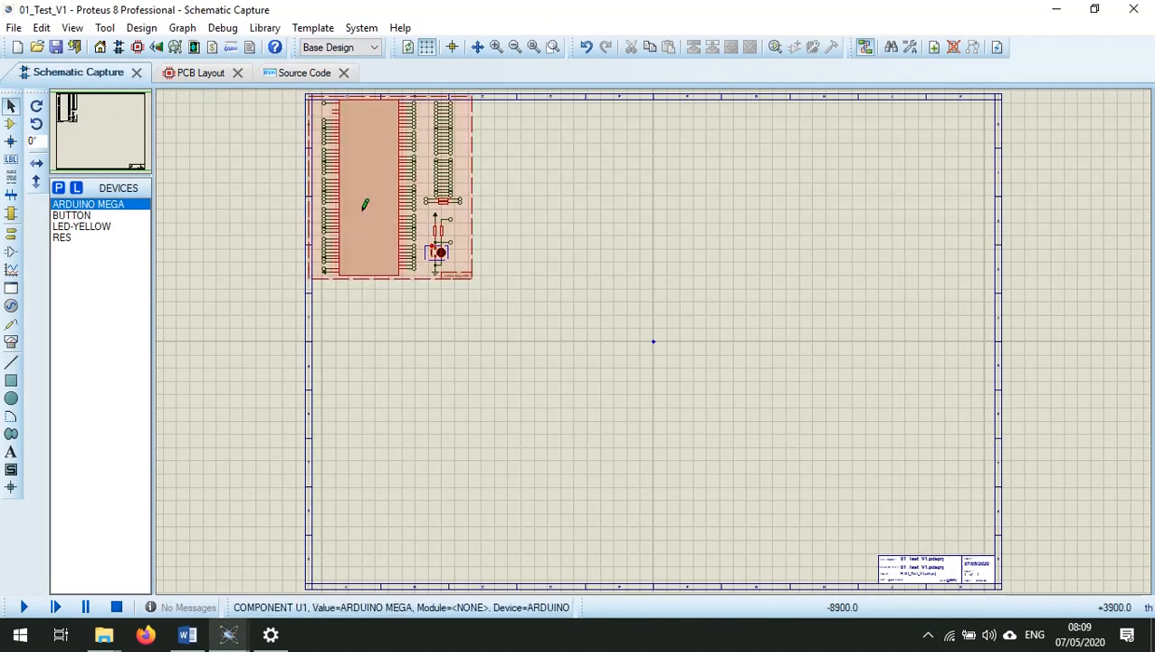
{"action": "scroll", "coordinate": [366, 201], "scroll_direction": "up", "scroll_amount": 4}
{"action": "scroll", "coordinate": [765, 387], "scroll_direction": "down", "scroll_amount": 5}
{"action": "scroll", "coordinate": [658, 356], "scroll_direction": "up", "scroll_amount": 3}
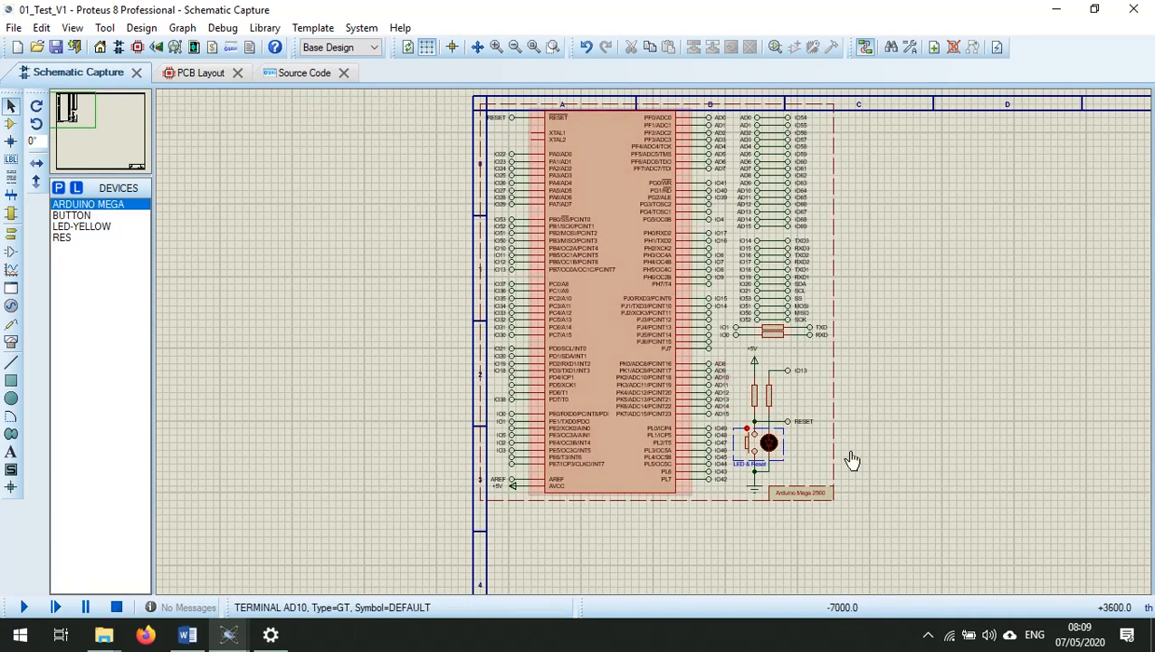
{"action": "left_click_drag", "start_coordinate": [869, 507], "coordinate": [458, 110]}
{"action": "left_click_drag", "start_coordinate": [563, 245], "coordinate": [808, 378]}
{"action": "scroll", "coordinate": [810, 341], "scroll_direction": "down", "scroll_amount": 3}
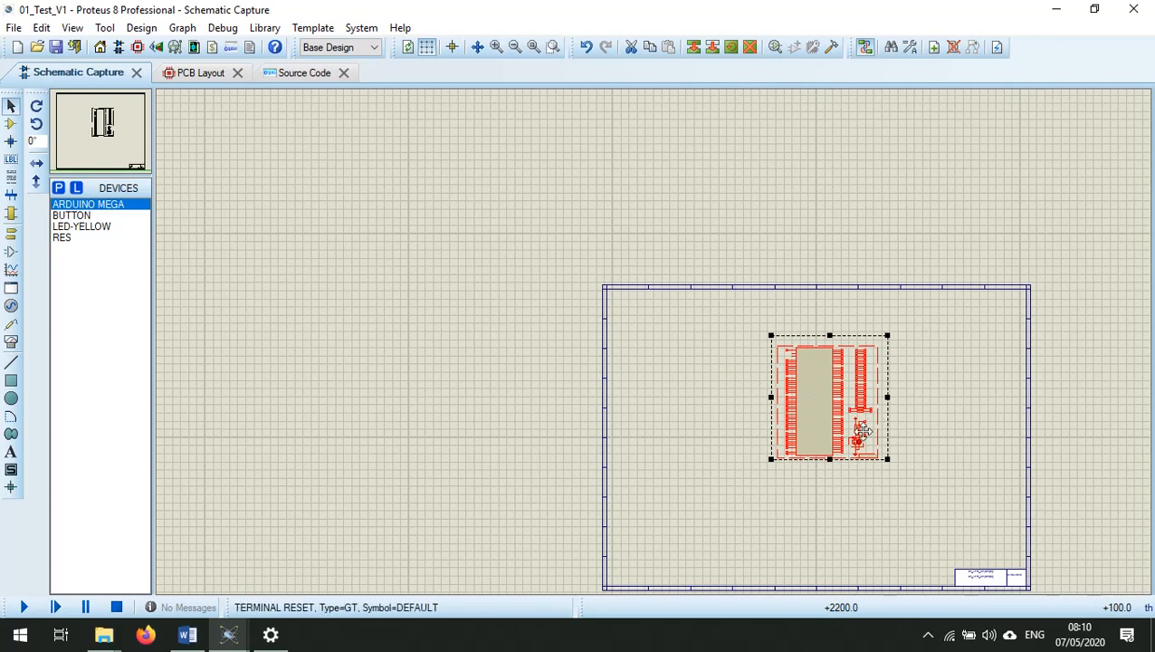
{"action": "left_click", "coordinate": [912, 423]}
{"action": "scroll", "coordinate": [898, 413], "scroll_direction": "up", "scroll_amount": 1}
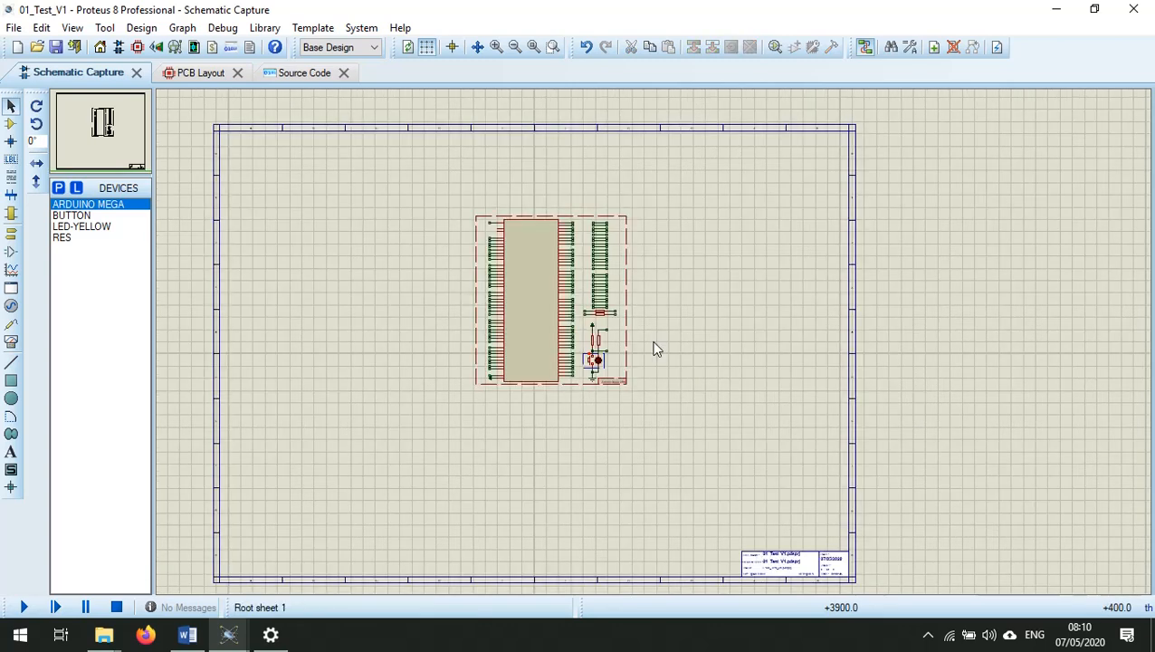
Open the source code of 01_Test_V1 and examine the empty setup and loop functions in main.ino.
{"action": "left_click", "coordinate": [288, 72]}
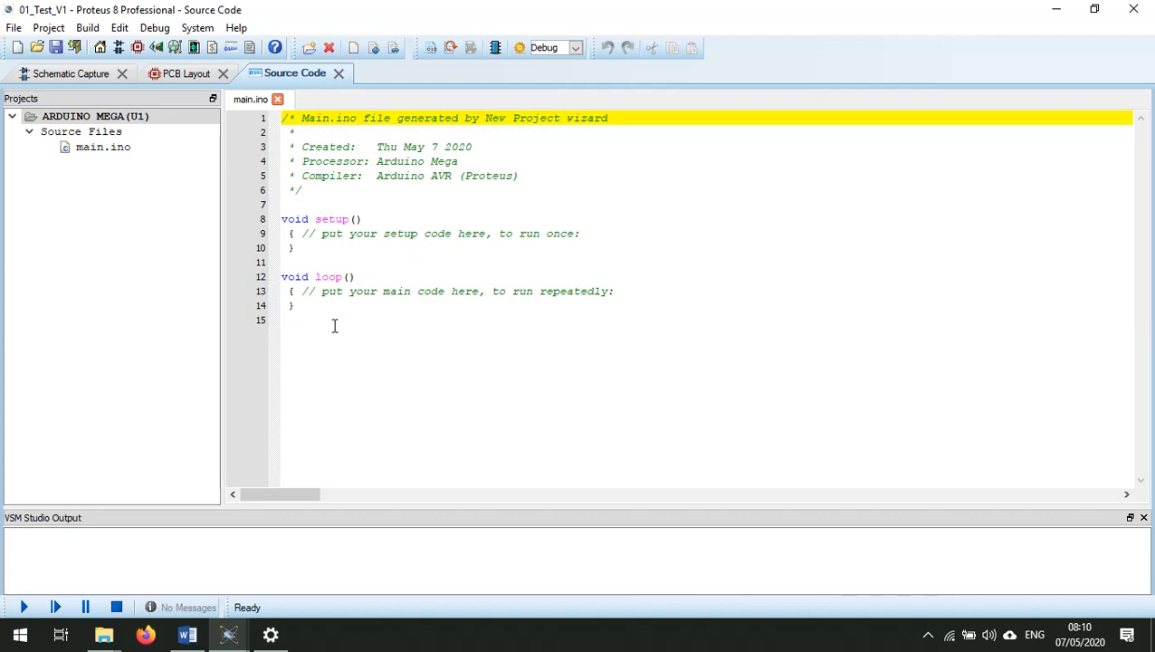
{"action": "left_click", "coordinate": [1151, 634]}
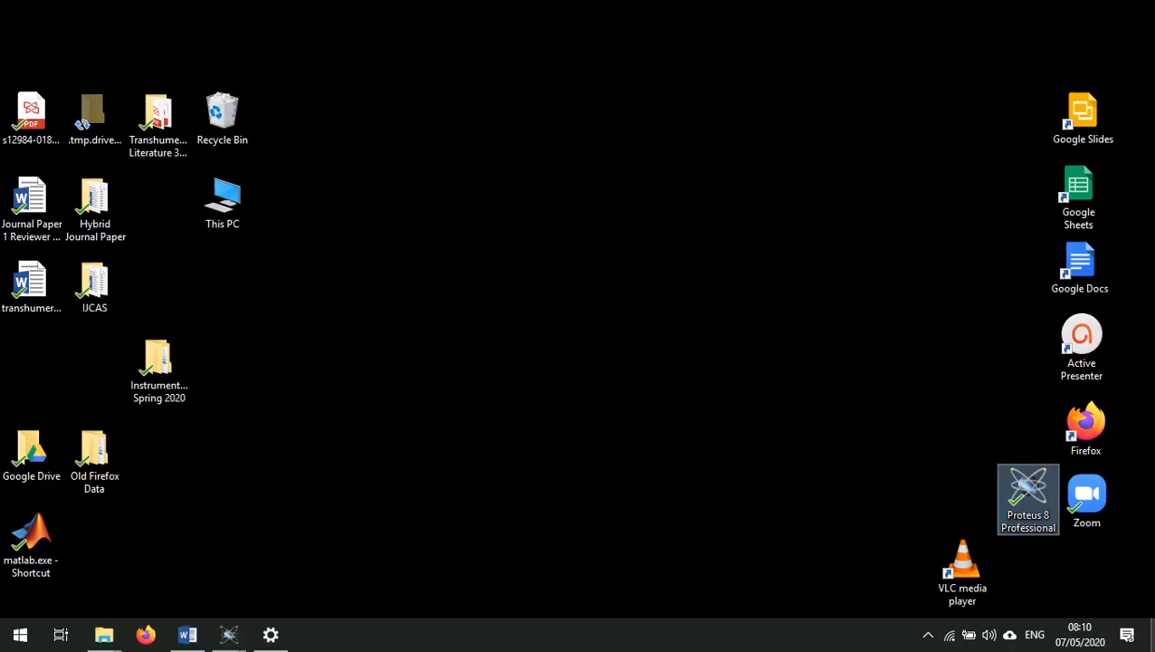
{"action": "left_click", "coordinate": [619, 394]}
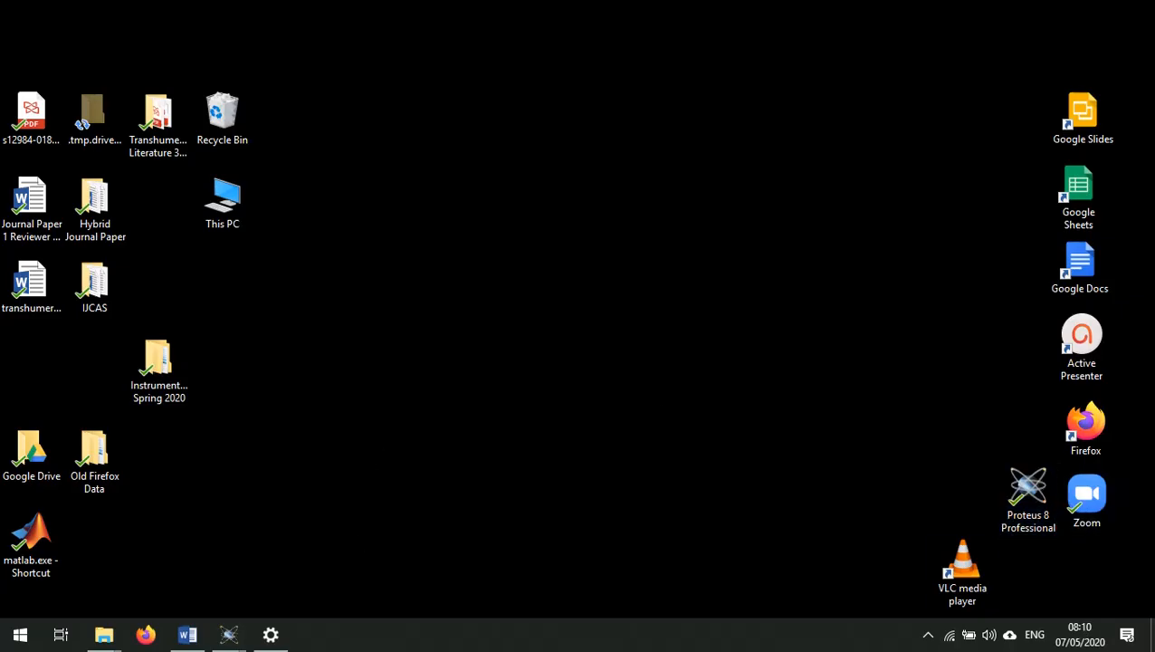
{"action": "mouse_move", "coordinate": [229, 635]}
{"action": "mouse_move", "coordinate": [277, 557]}
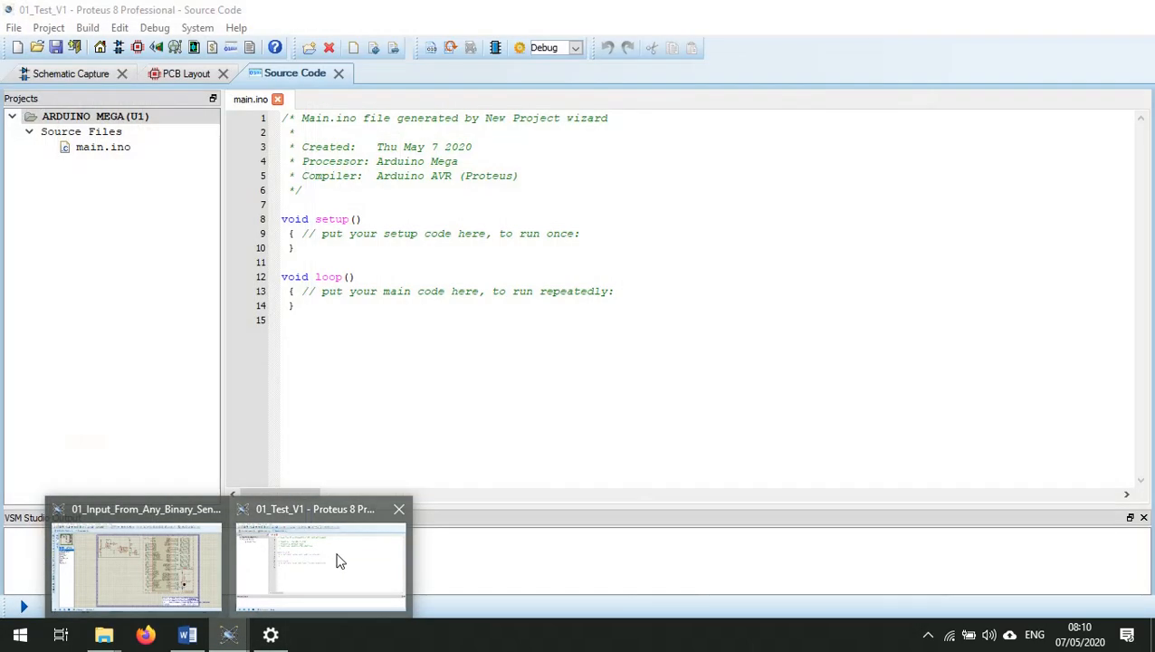
{"action": "left_click", "coordinate": [337, 561]}
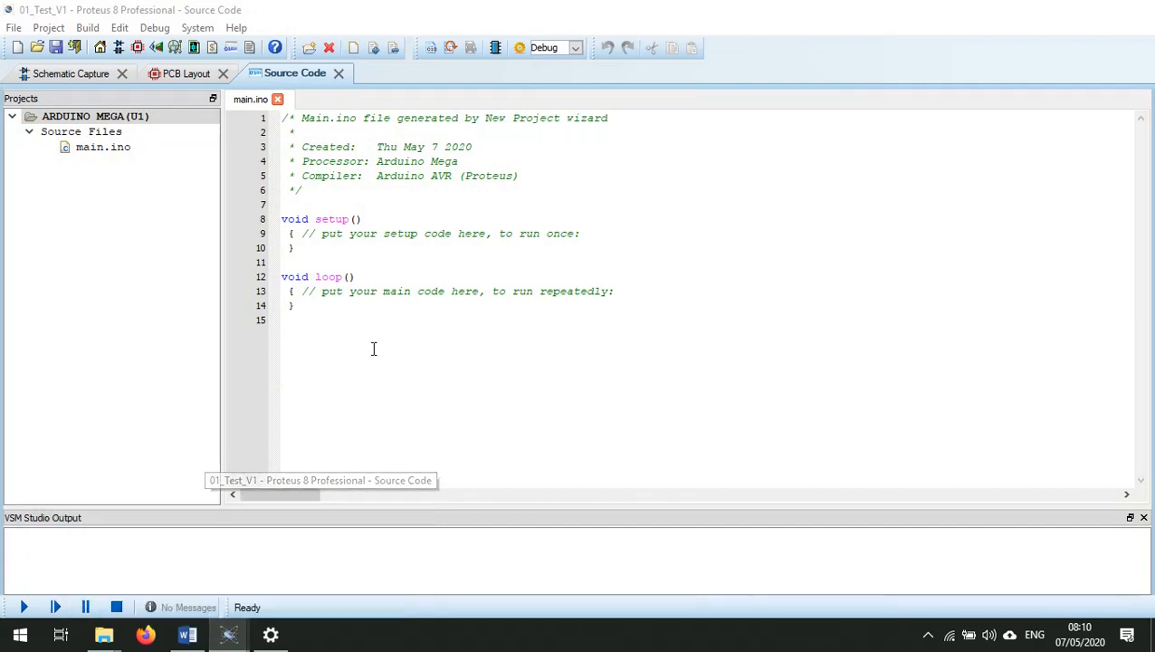
{"action": "left_click_drag", "start_coordinate": [302, 223], "coordinate": [271, 219]}
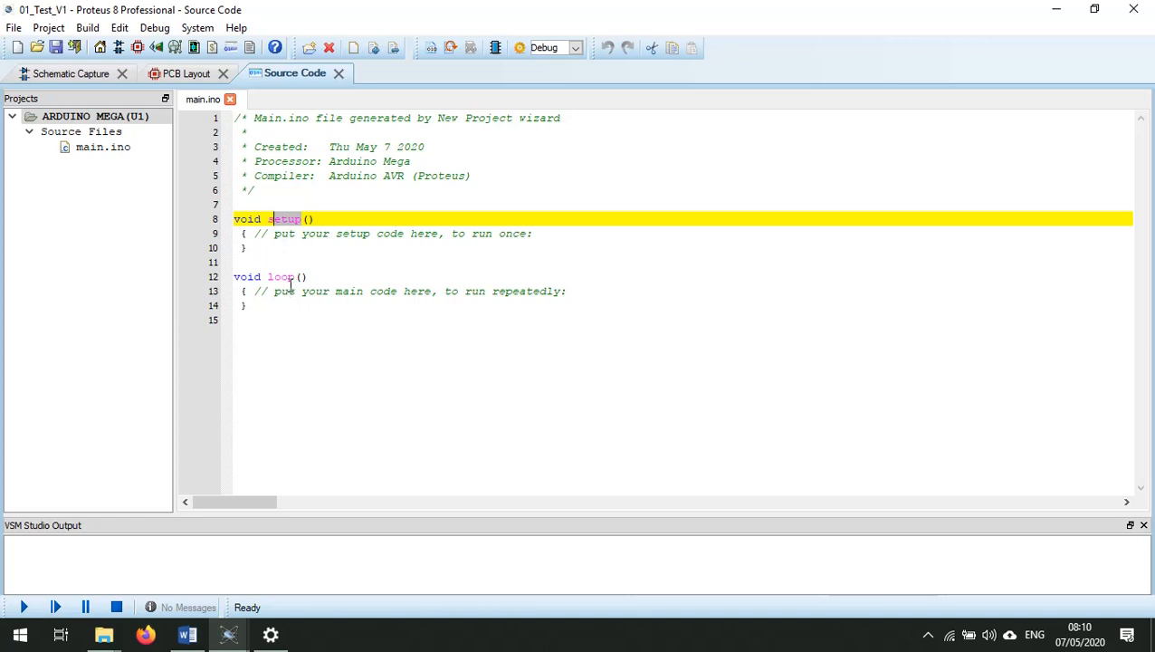
{"action": "left_click_drag", "start_coordinate": [294, 279], "coordinate": [278, 278]}
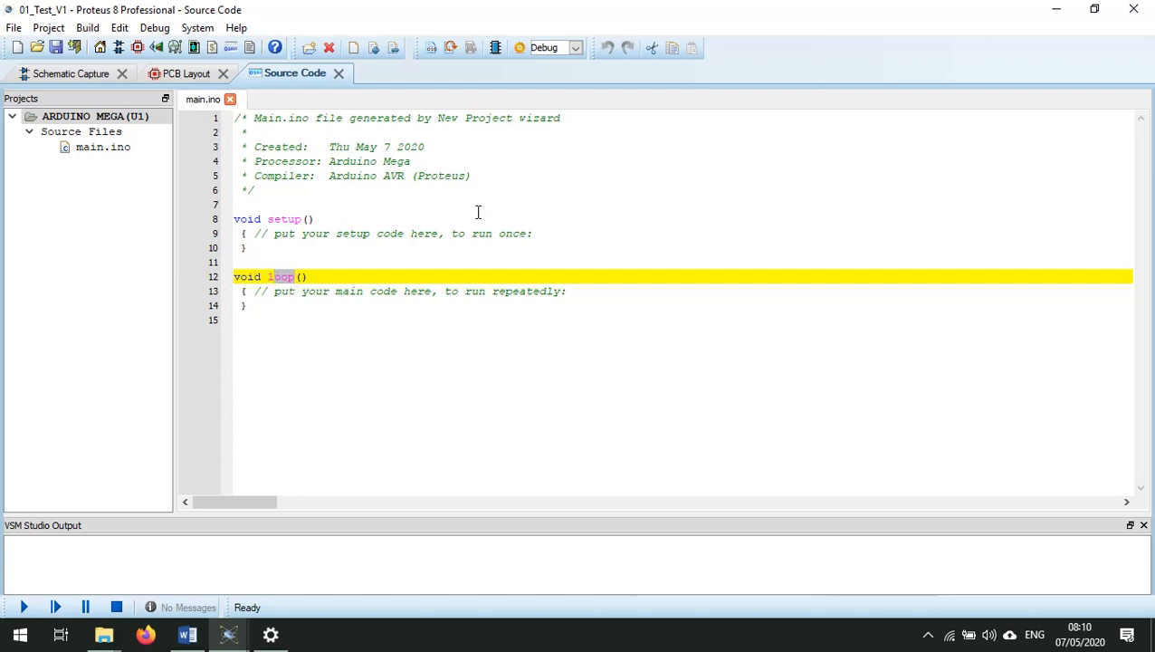
Switch to the open 01_Input_From_Any_Binary_Sensor project and examine its button and PC817 optocoupler input circuit.
{"action": "left_click", "coordinate": [1056, 11]}
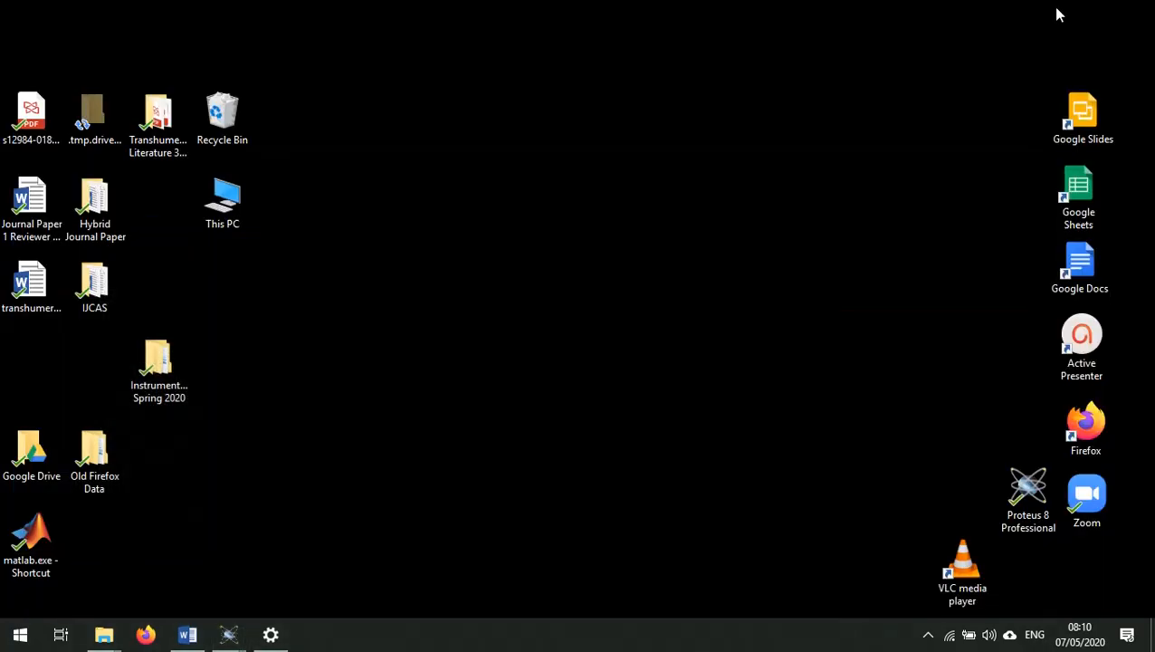
{"action": "mouse_move", "coordinate": [229, 634]}
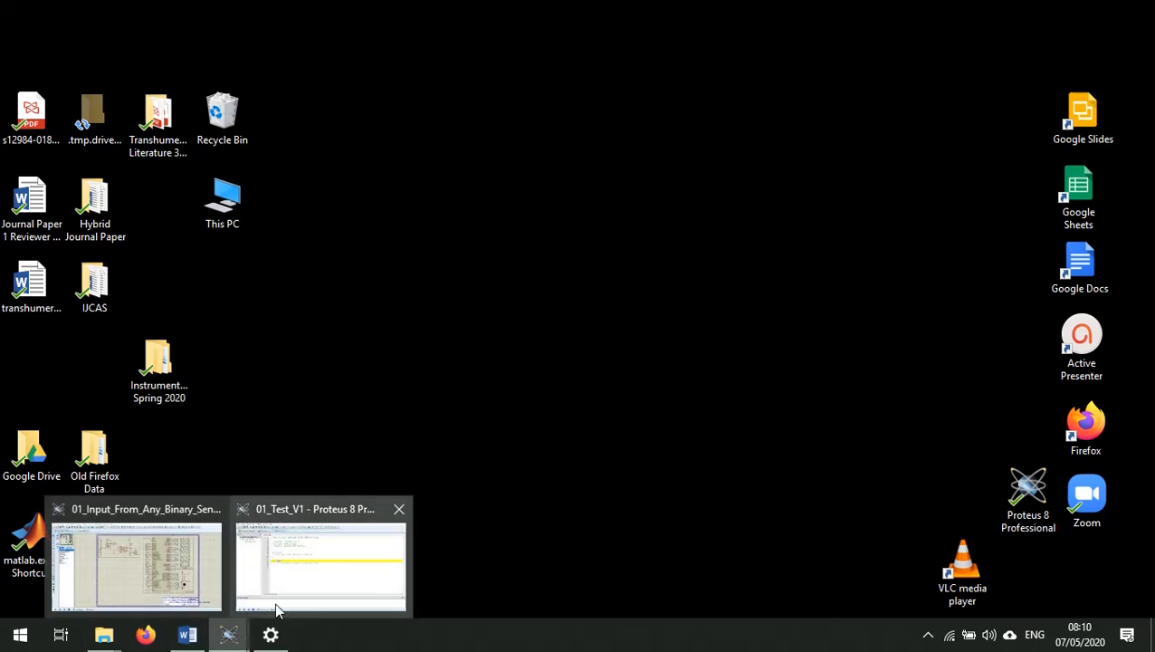
{"action": "left_click", "coordinate": [242, 582]}
{"action": "left_click", "coordinate": [154, 578]}
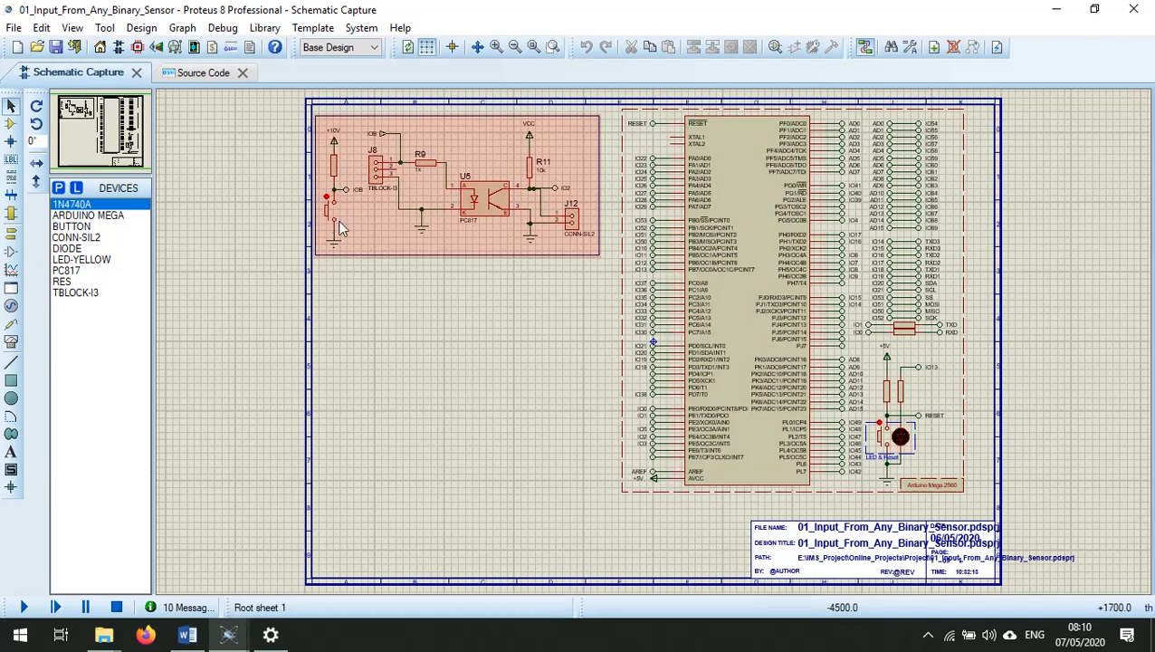
{"action": "scroll", "coordinate": [341, 228], "scroll_direction": "up", "scroll_amount": 3}
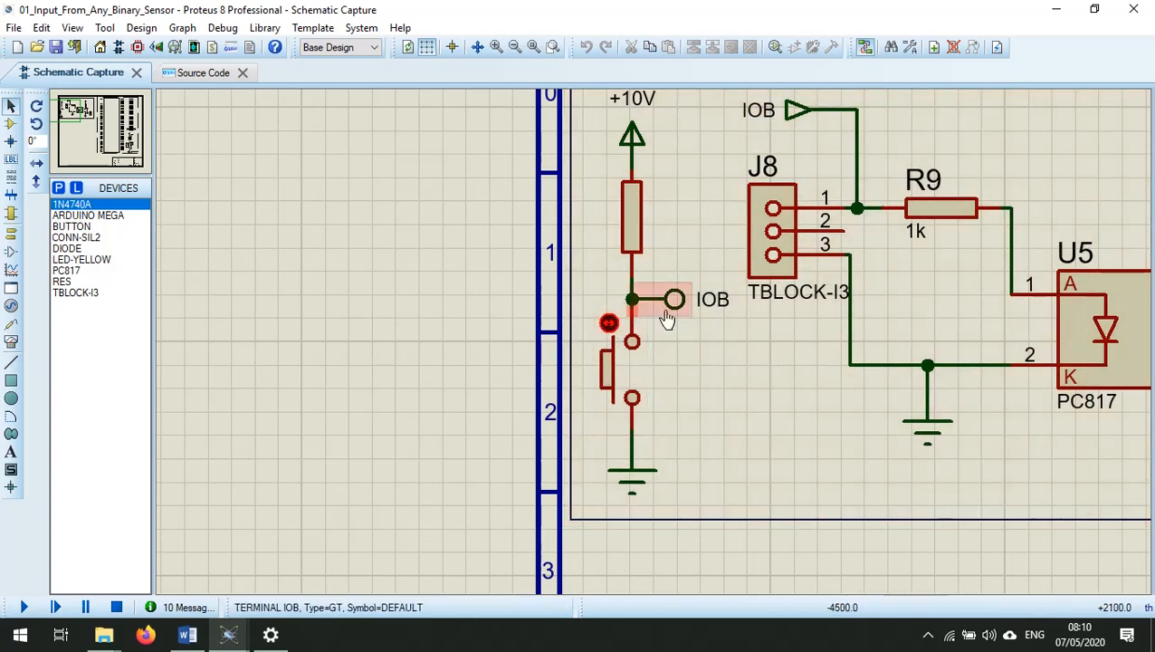
{"action": "scroll", "coordinate": [770, 389], "scroll_direction": "down", "scroll_amount": 3}
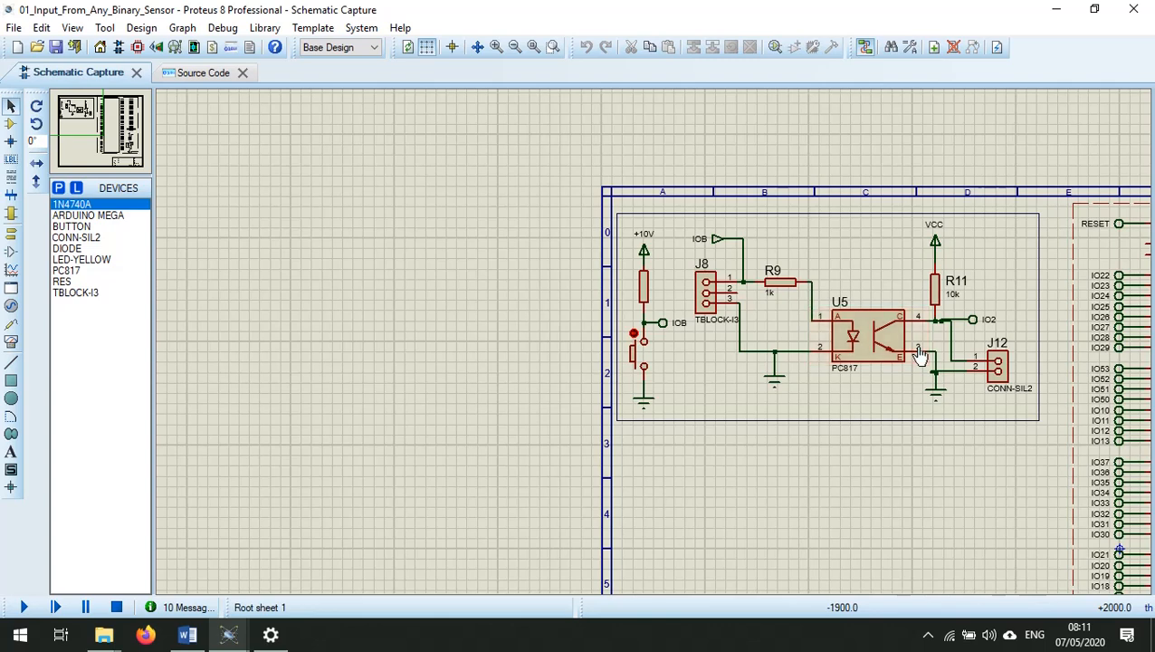
Highlight the optocoupler output's IO2 net on the schematic and trace it to the Arduino Mega pin.
{"action": "right_click", "coordinate": [987, 323]}
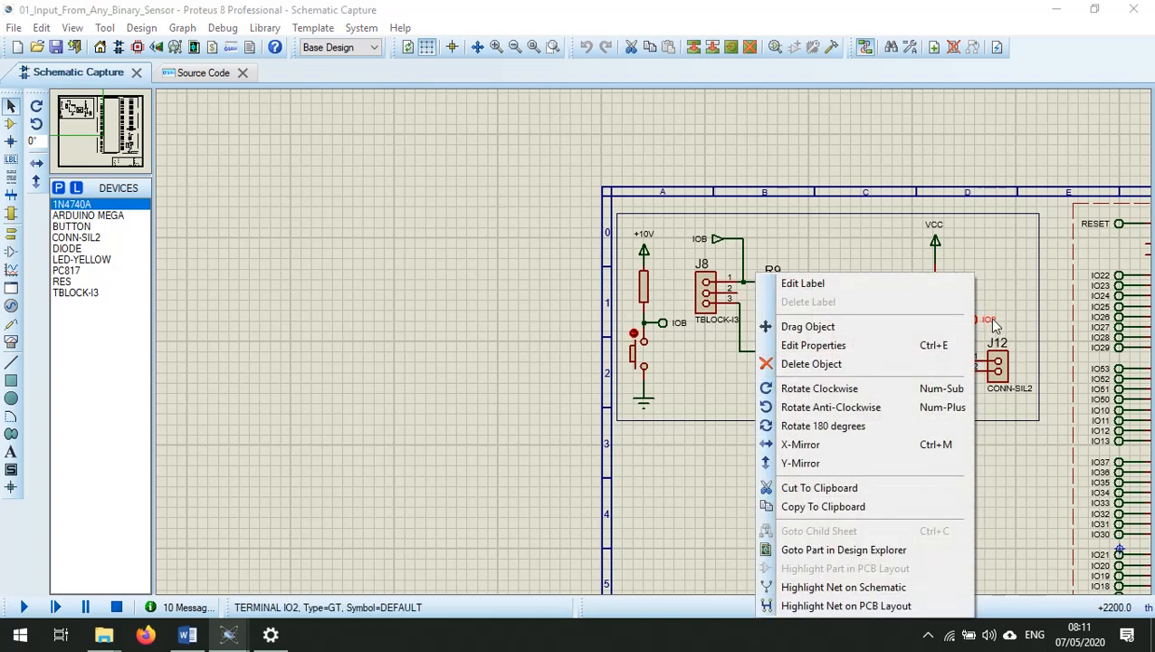
{"action": "left_click", "coordinate": [881, 588]}
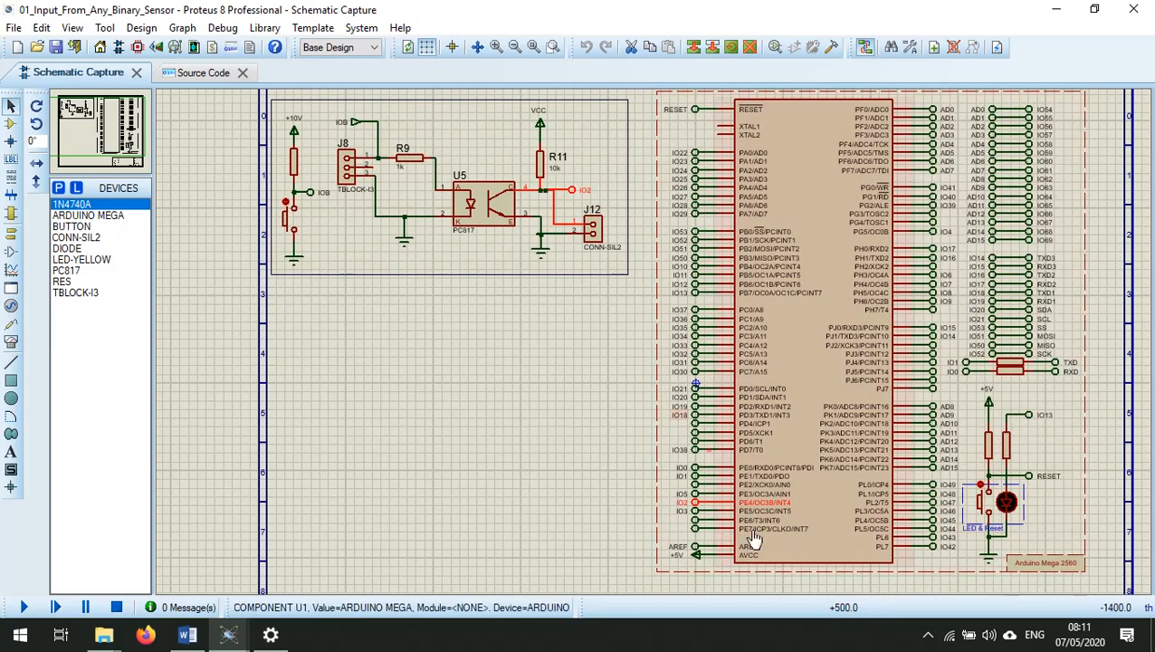
{"action": "scroll", "coordinate": [696, 511], "scroll_direction": "up", "scroll_amount": 3}
{"action": "scroll", "coordinate": [655, 352], "scroll_direction": "down", "scroll_amount": 4}
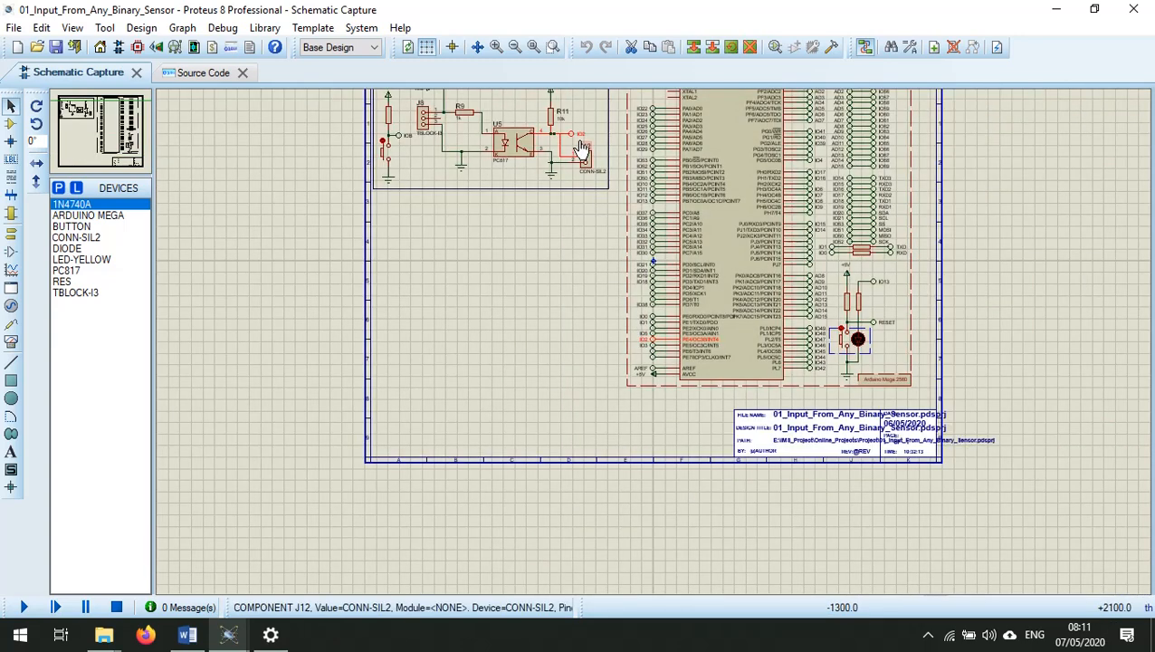
{"action": "left_click", "coordinate": [928, 634]}
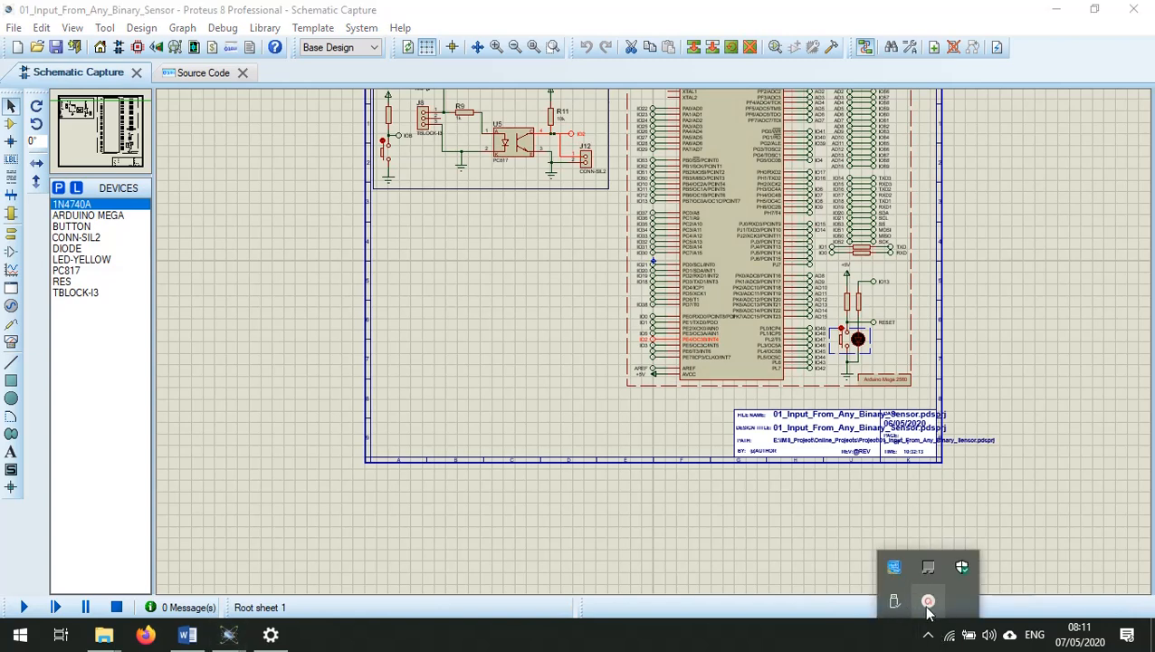
{"action": "left_click", "coordinate": [927, 604]}
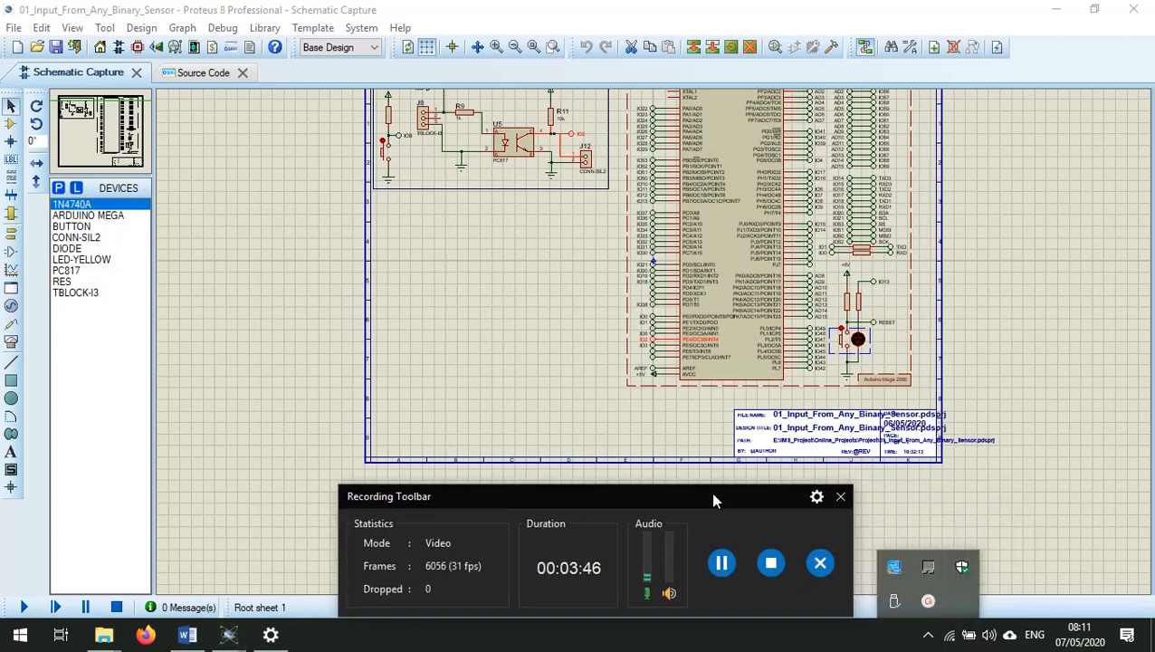
{"action": "left_click_drag", "start_coordinate": [712, 500], "coordinate": [1128, 583]}
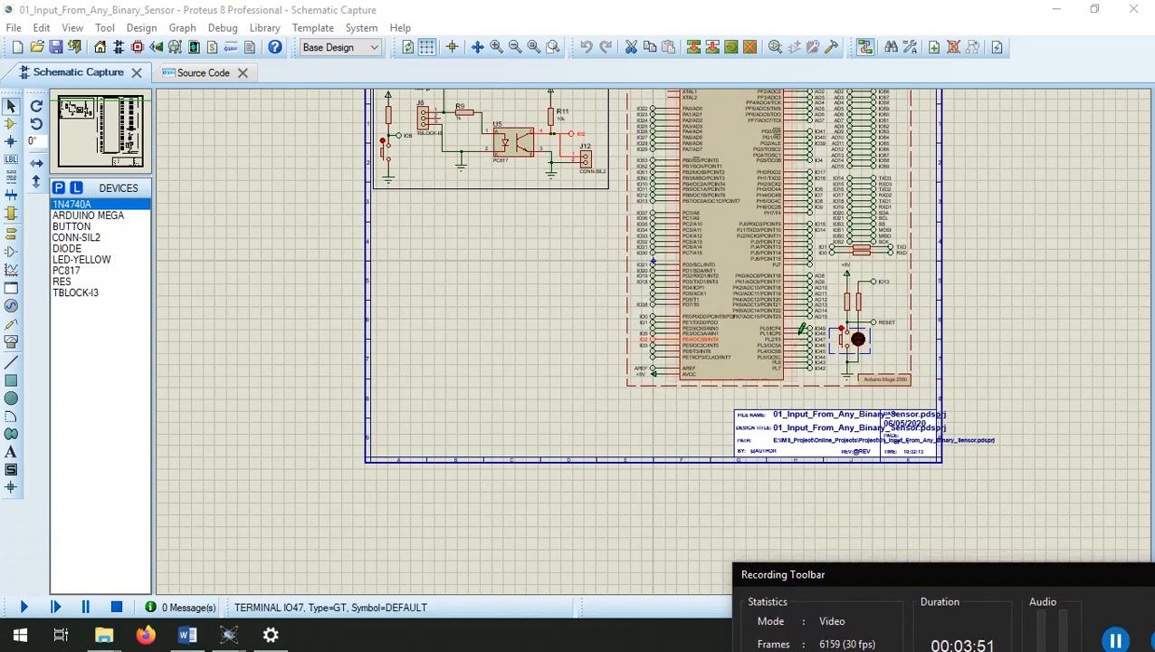
Highlight the LED's IO13 net on the schematic and trace it to the Arduino Mega pin.
{"action": "scroll", "coordinate": [841, 332], "scroll_direction": "up", "scroll_amount": 2}
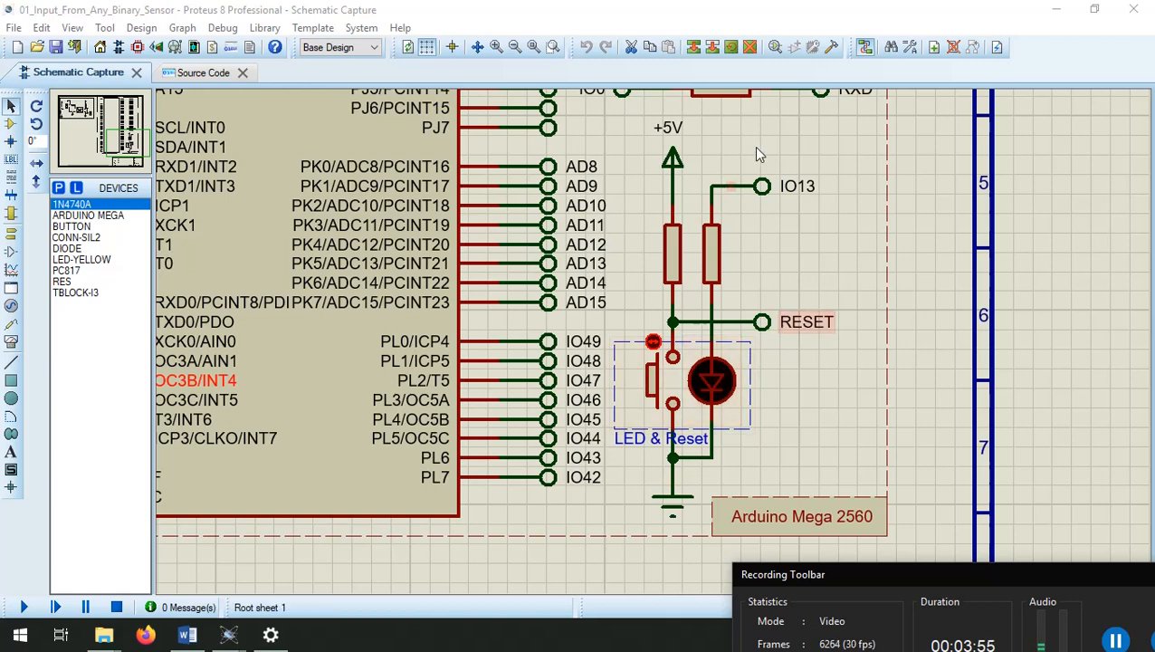
{"action": "right_click", "coordinate": [780, 186]}
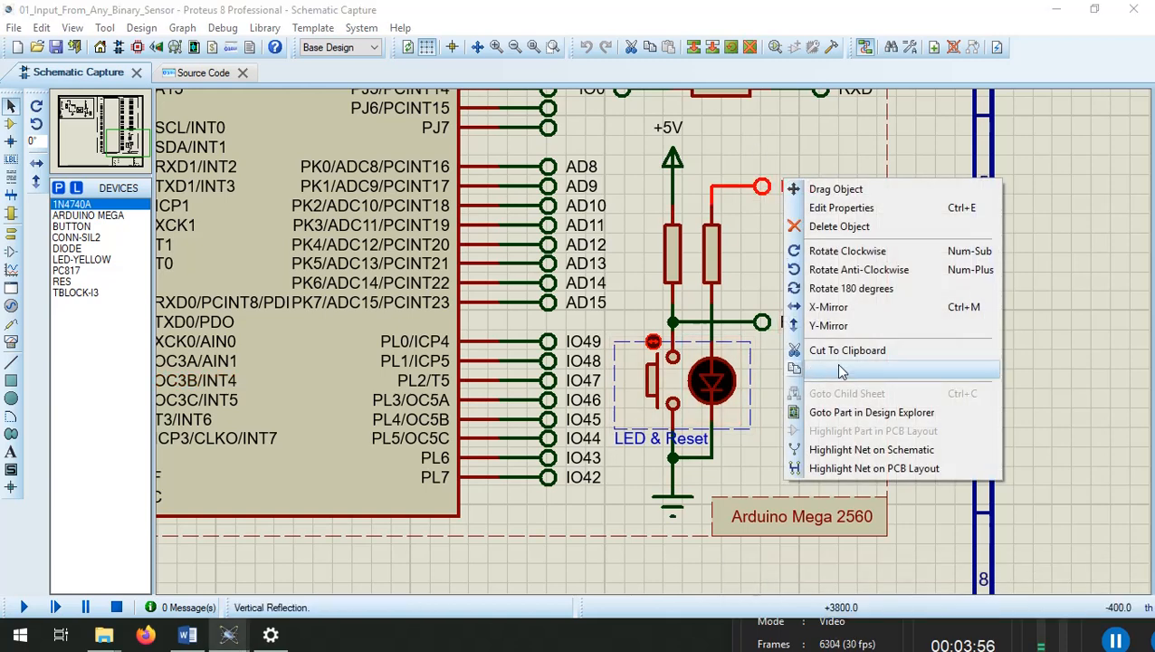
{"action": "left_click", "coordinate": [892, 452]}
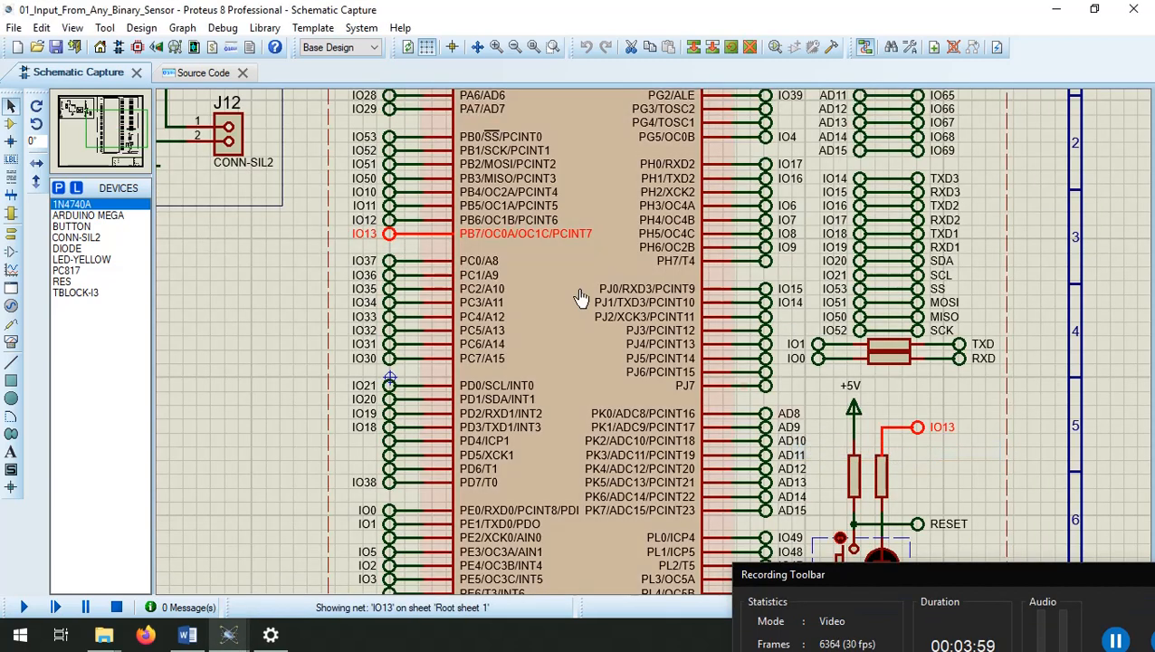
{"action": "scroll", "coordinate": [380, 249], "scroll_direction": "down", "scroll_amount": 2}
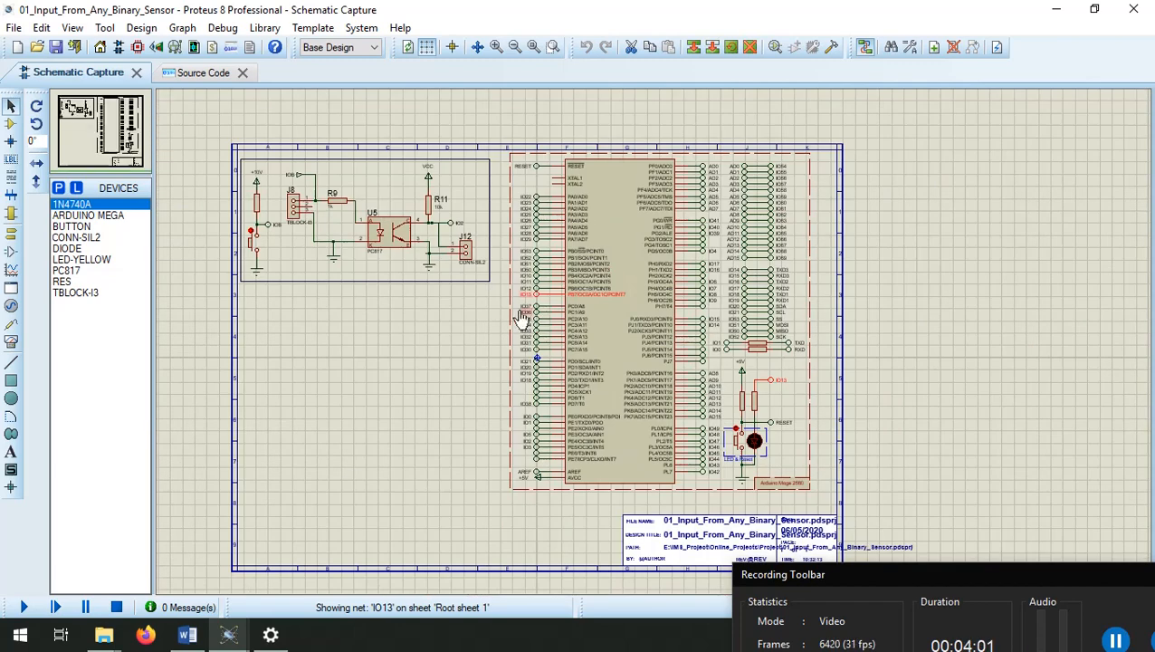
{"action": "scroll", "coordinate": [655, 351], "scroll_direction": "up", "scroll_amount": 1}
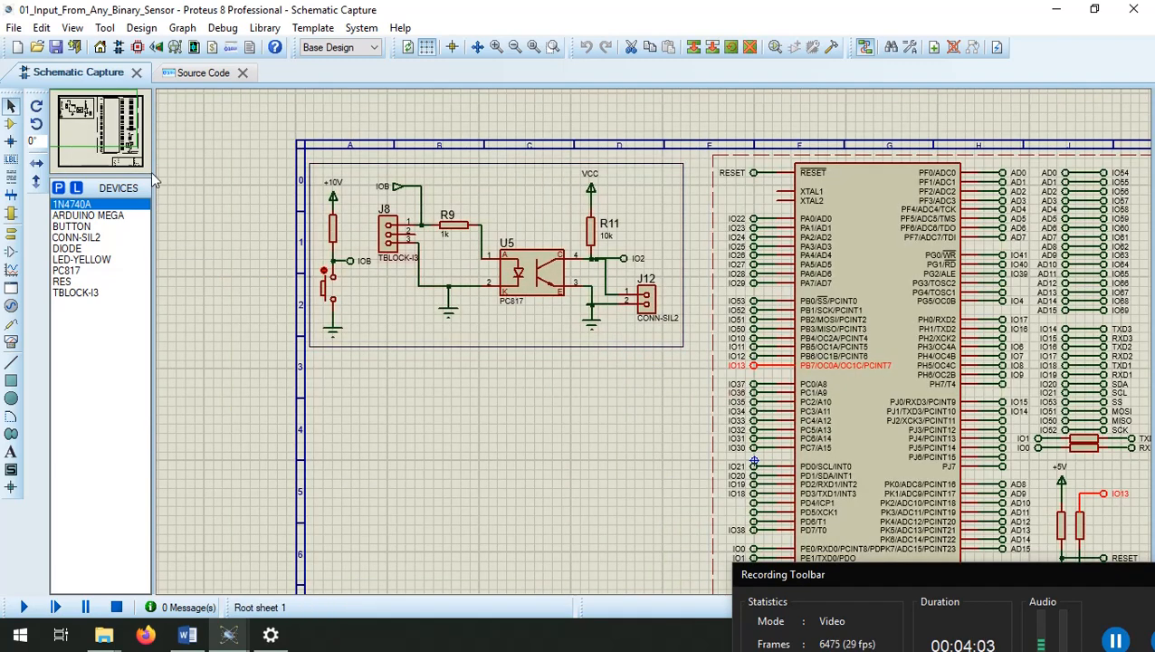
Open the binary sensor project's source code and examine the ledPin and buttonPin constants in main.ino.
{"action": "left_click", "coordinate": [208, 71]}
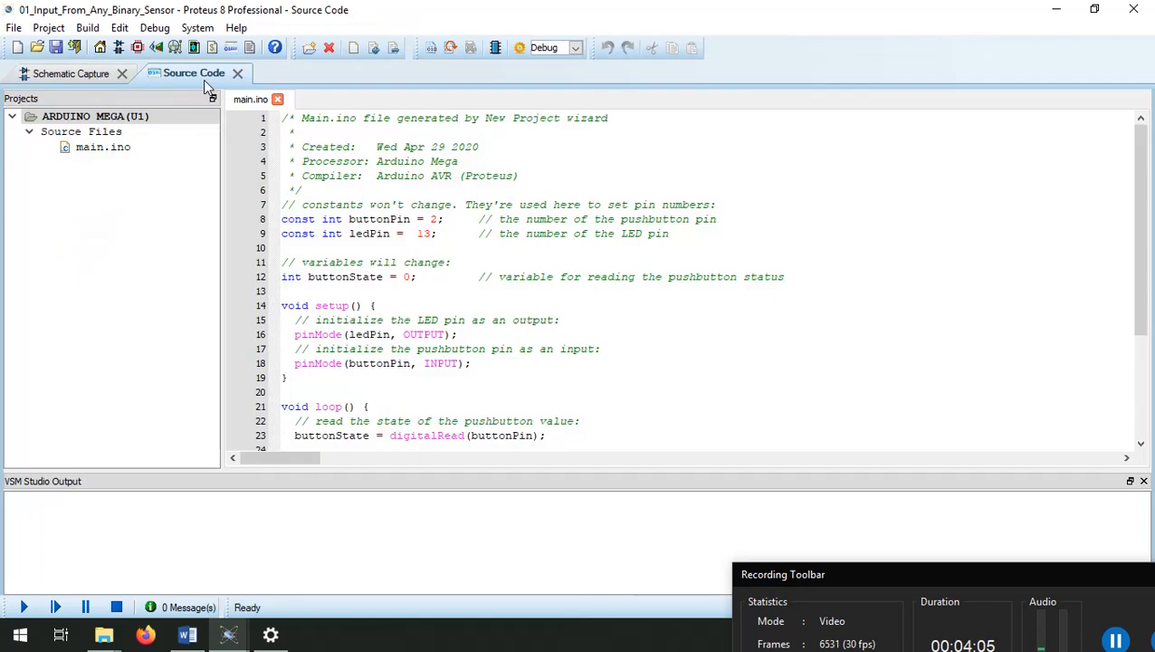
{"action": "left_click", "coordinate": [428, 309]}
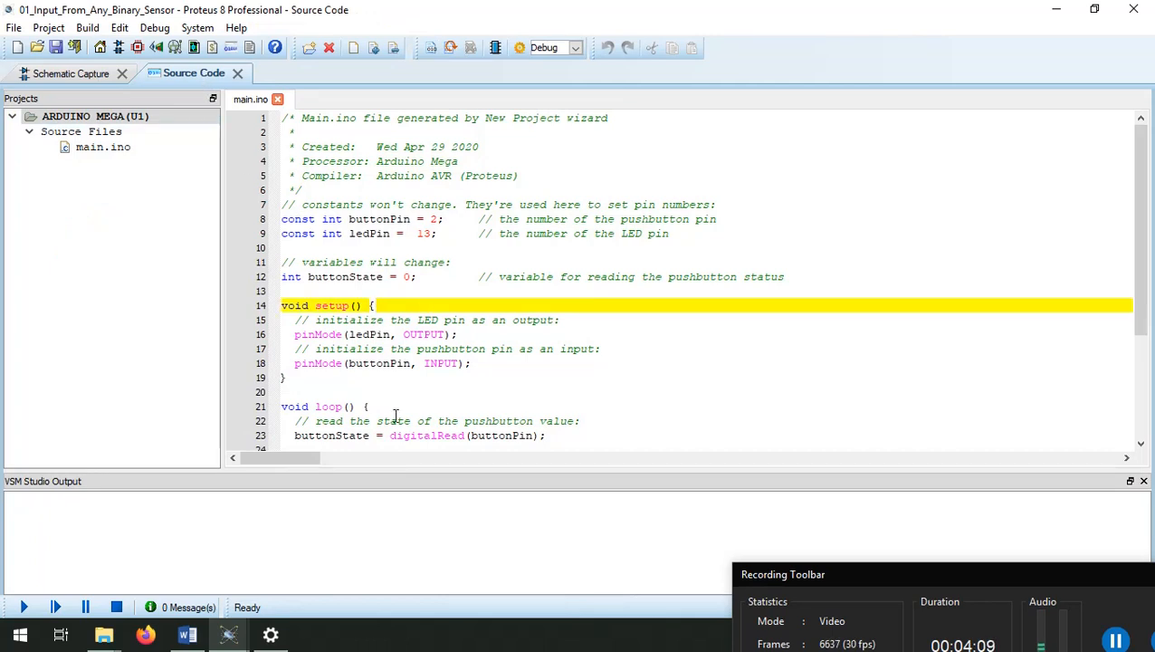
{"action": "scroll", "coordinate": [393, 403], "scroll_direction": "down", "scroll_amount": 1}
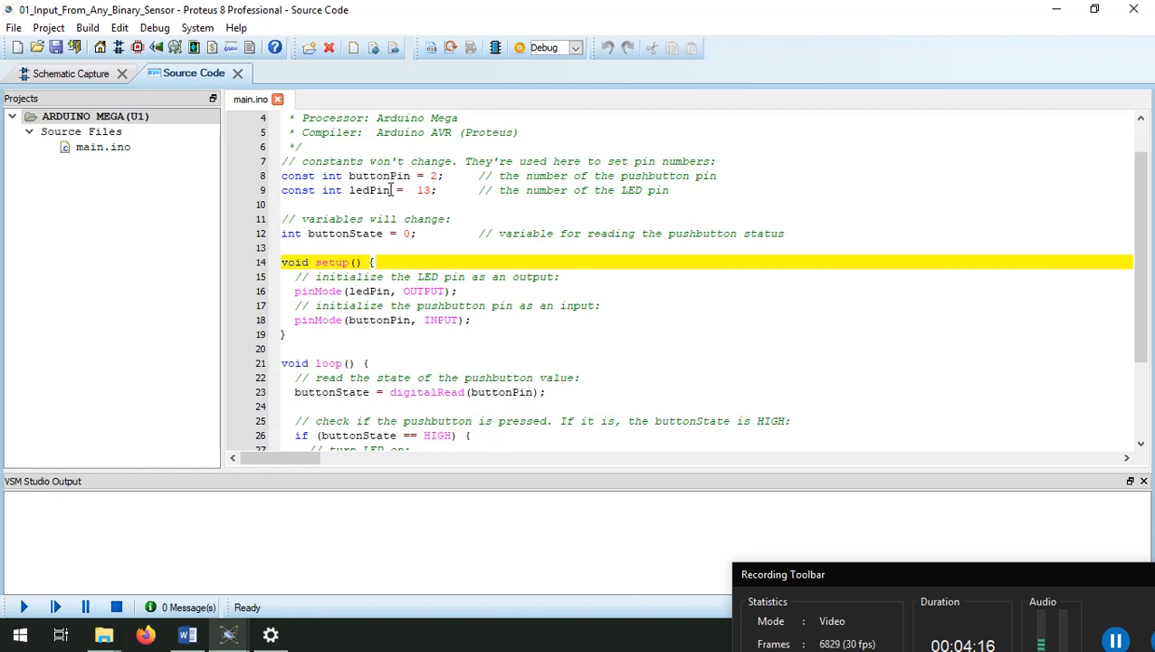
{"action": "left_click_drag", "start_coordinate": [390, 190], "coordinate": [353, 191]}
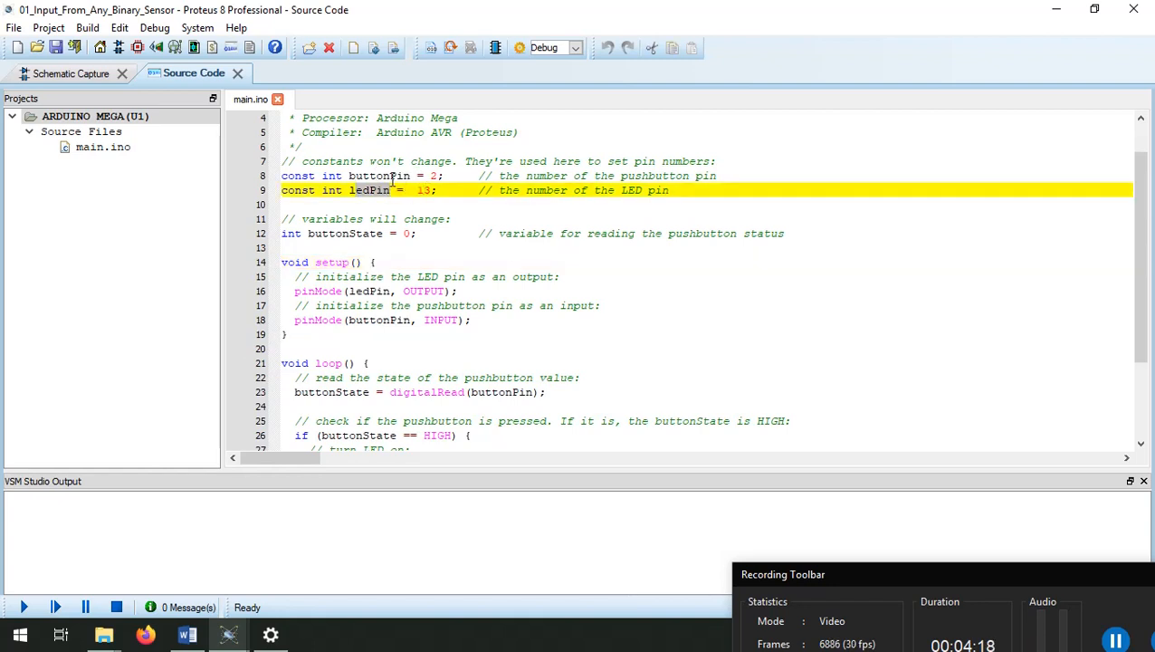
{"action": "double_click", "coordinate": [384, 176]}
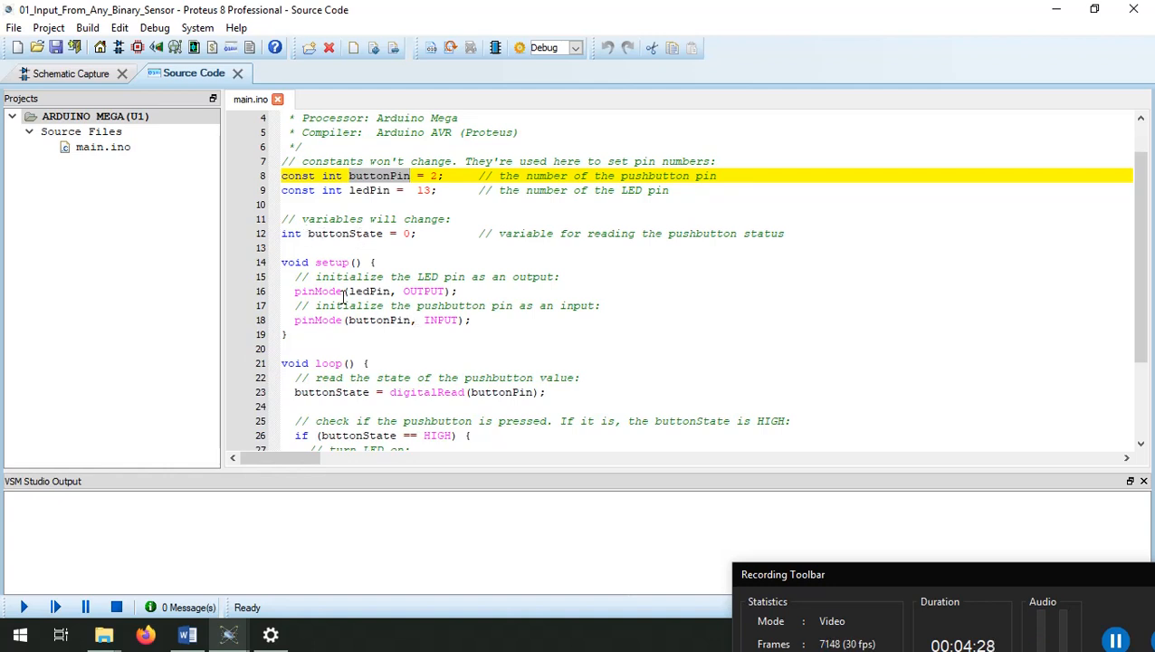
Examine the pinMode calls in setup and the button-reading and LED-switching logic in loop.
{"action": "left_click_drag", "start_coordinate": [282, 292], "coordinate": [424, 288]}
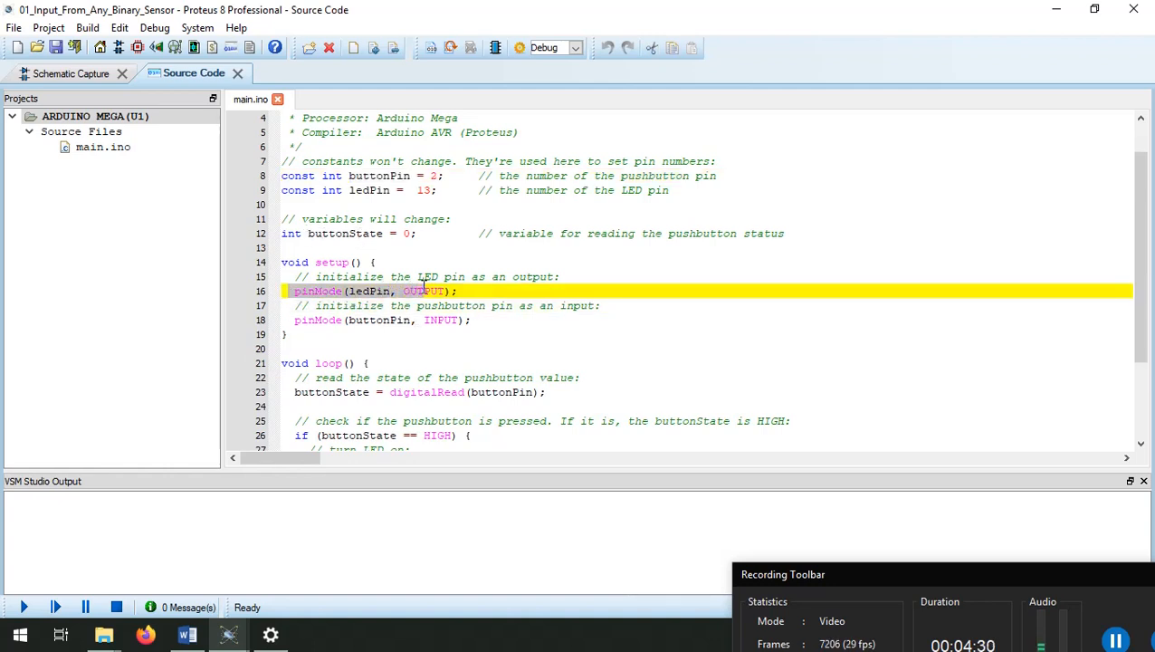
{"action": "left_click_drag", "start_coordinate": [289, 319], "coordinate": [496, 319]}
{"action": "scroll", "coordinate": [500, 328], "scroll_direction": "down", "scroll_amount": 1}
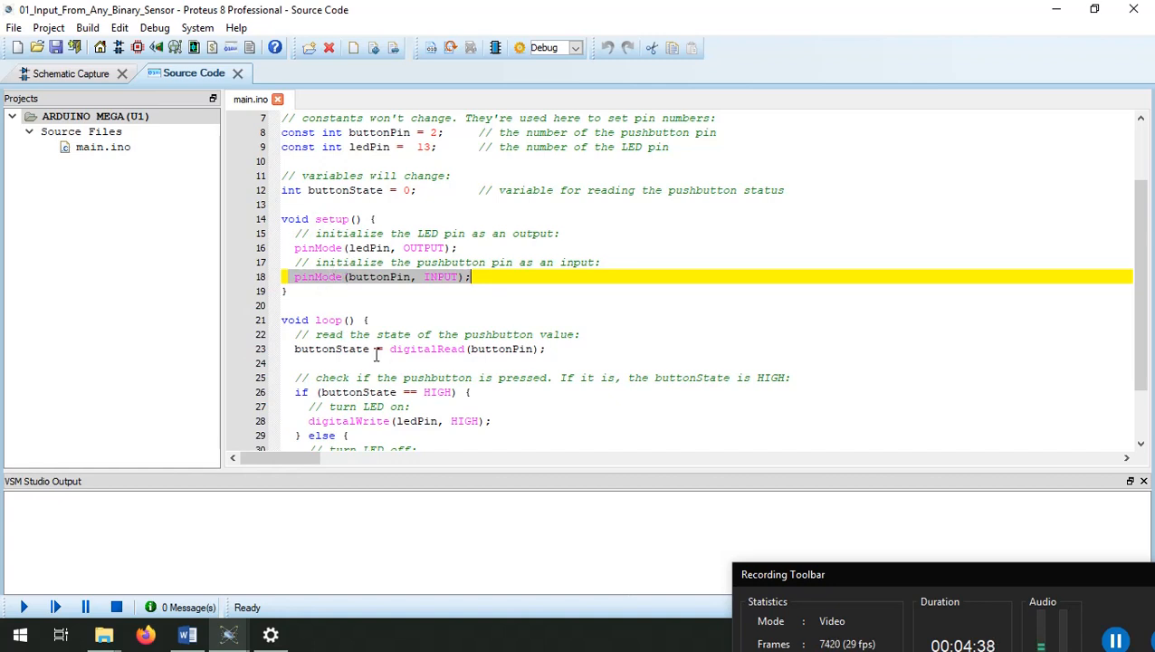
{"action": "scroll", "coordinate": [362, 353], "scroll_direction": "down", "scroll_amount": 2}
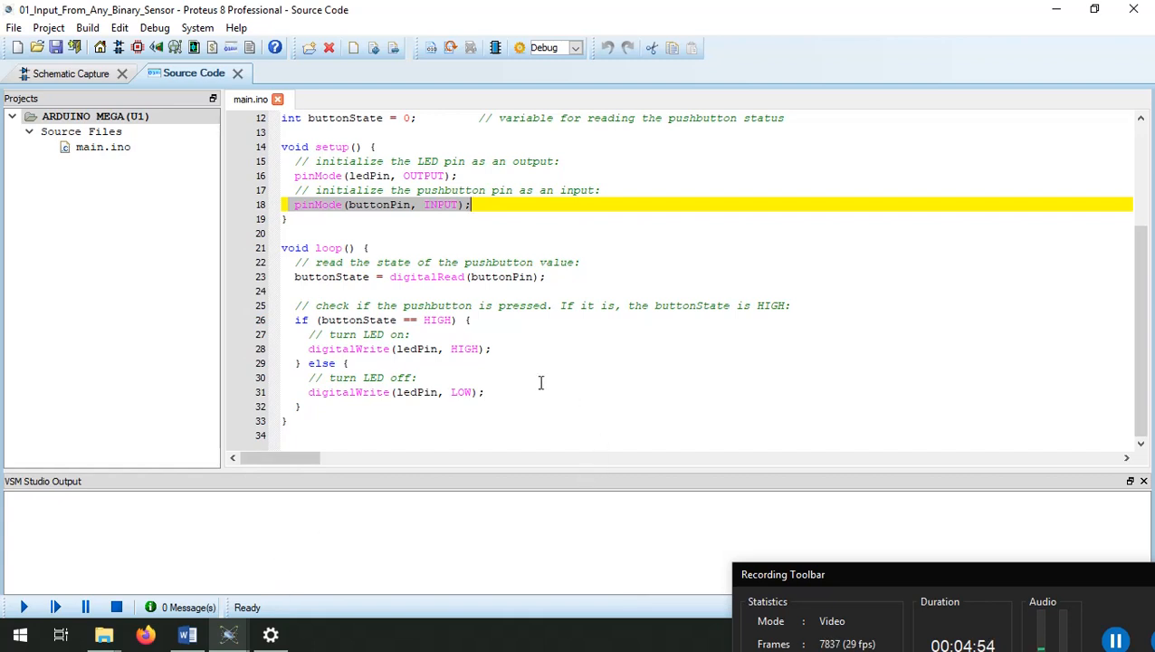
Check buttonPin in the digitalRead call, return to the schematic, and start the simulation with the sensor circuit and LED in view.
{"action": "left_click_drag", "start_coordinate": [509, 274], "coordinate": [482, 281]}
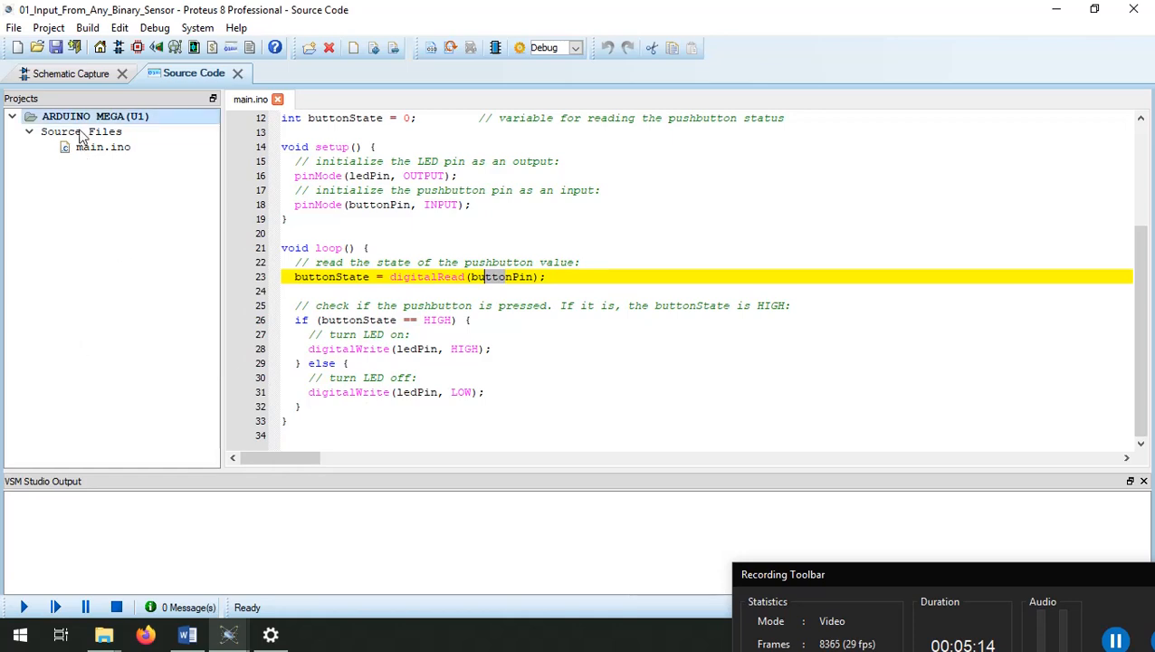
{"action": "left_click", "coordinate": [82, 76]}
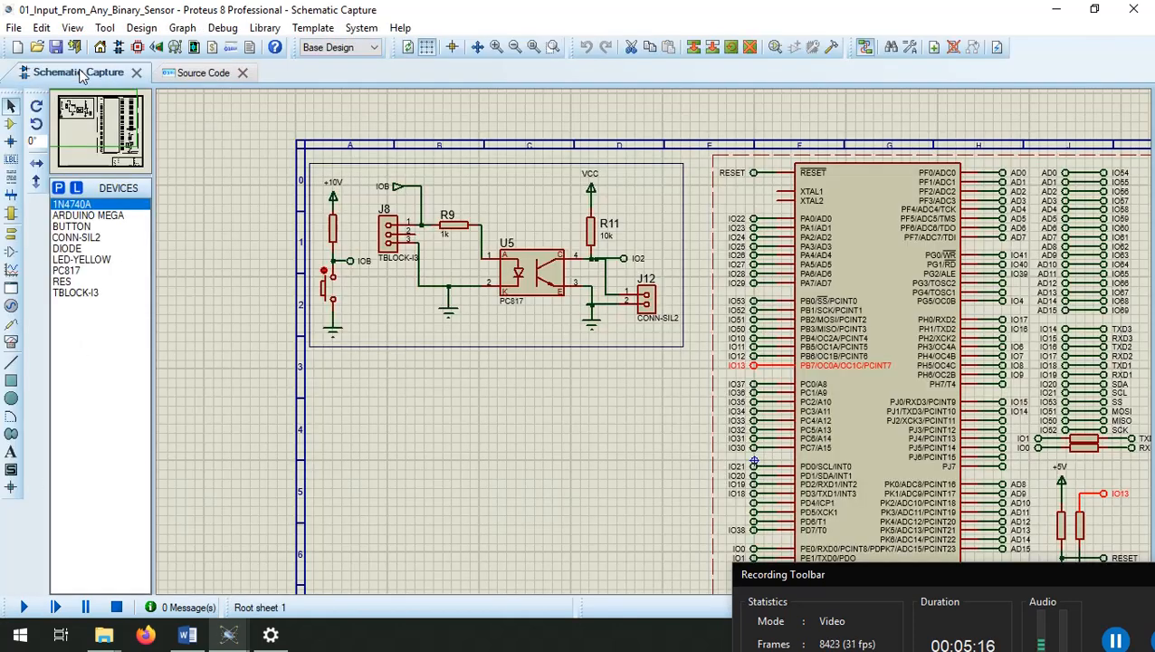
{"action": "left_click", "coordinate": [24, 608]}
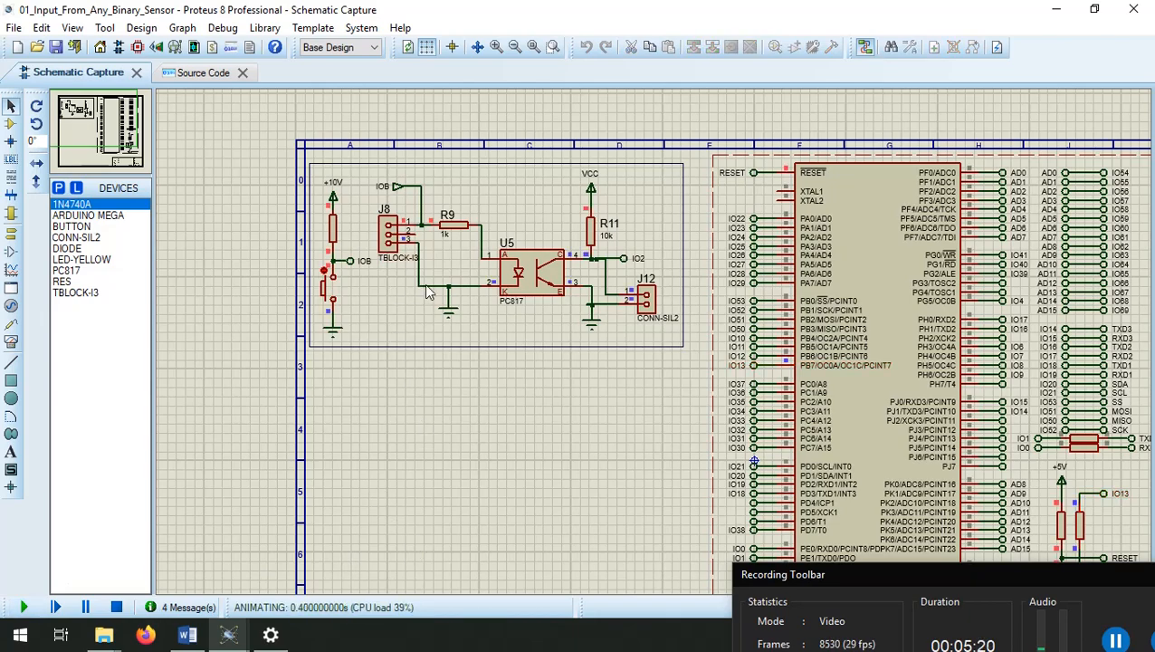
{"action": "scroll", "coordinate": [843, 449], "scroll_direction": "down", "scroll_amount": 2}
{"action": "scroll", "coordinate": [843, 450], "scroll_direction": "up", "scroll_amount": 2}
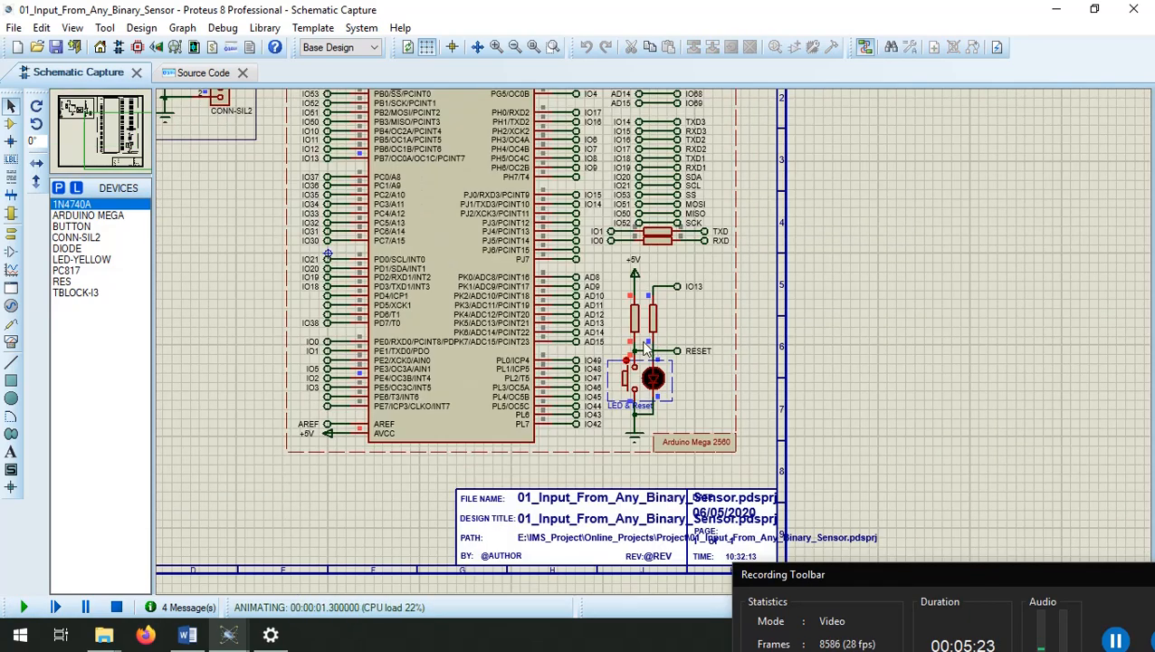
{"action": "scroll", "coordinate": [639, 391], "scroll_direction": "down", "scroll_amount": 2}
{"action": "scroll", "coordinate": [496, 257], "scroll_direction": "up", "scroll_amount": 1}
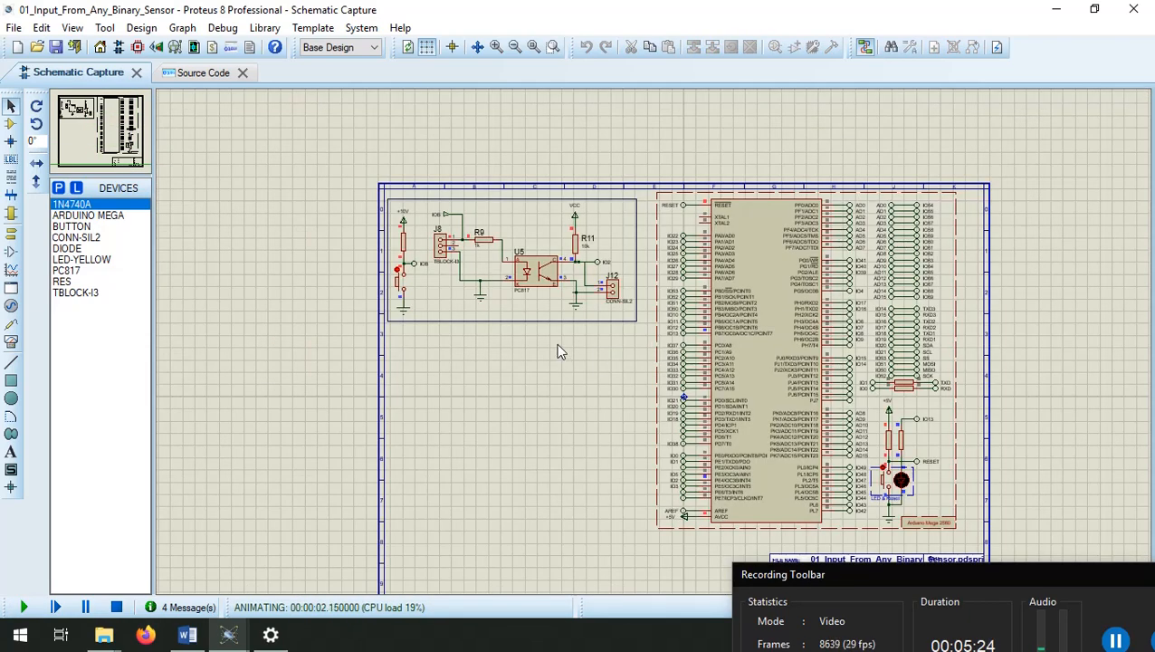
Toggle the sensor circuit's push button closed and open during the simulation, and leave it latched closed.
{"action": "left_click", "coordinate": [397, 274]}
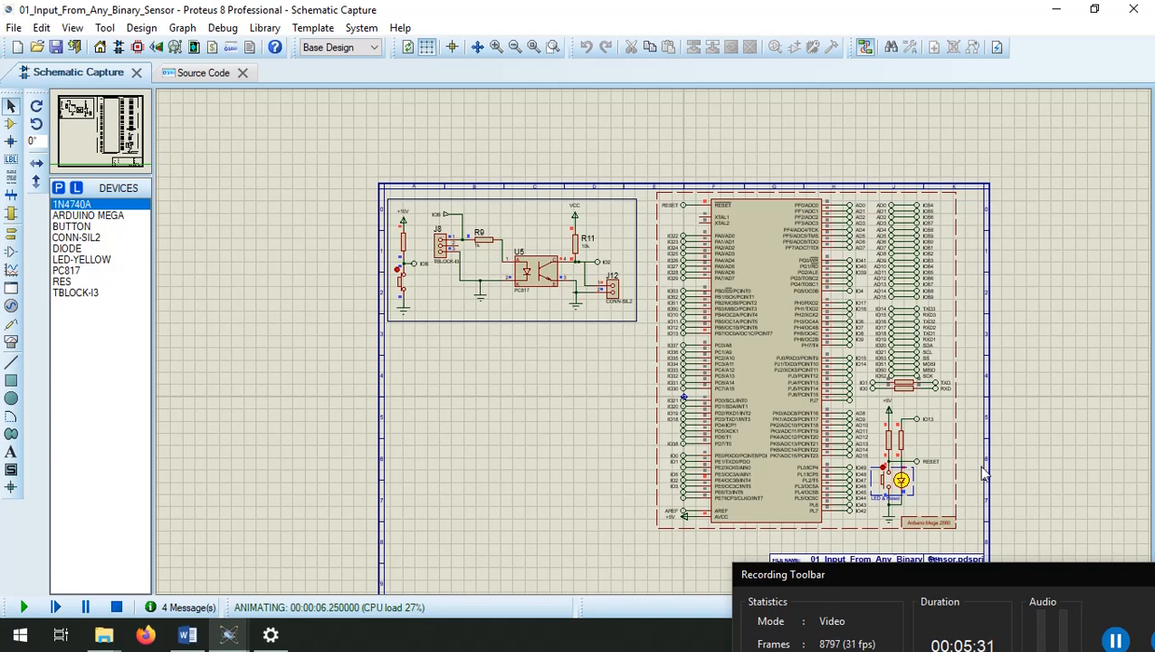
{"action": "left_click", "coordinate": [437, 308]}
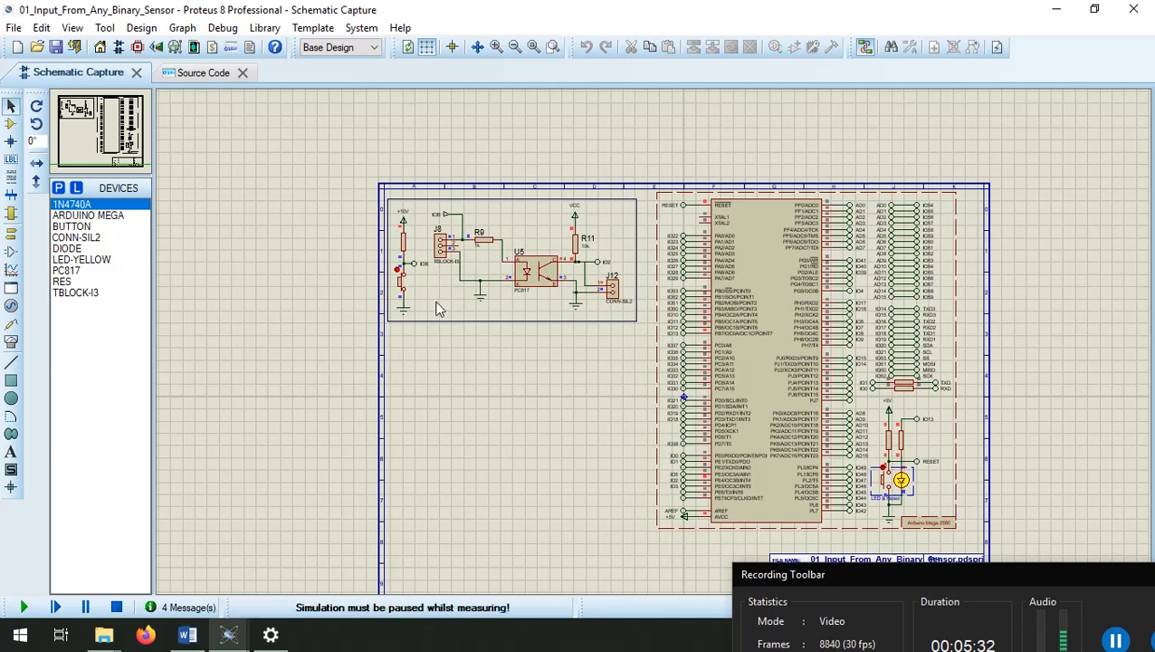
{"action": "left_click", "coordinate": [397, 276]}
{"action": "left_click", "coordinate": [401, 286]}
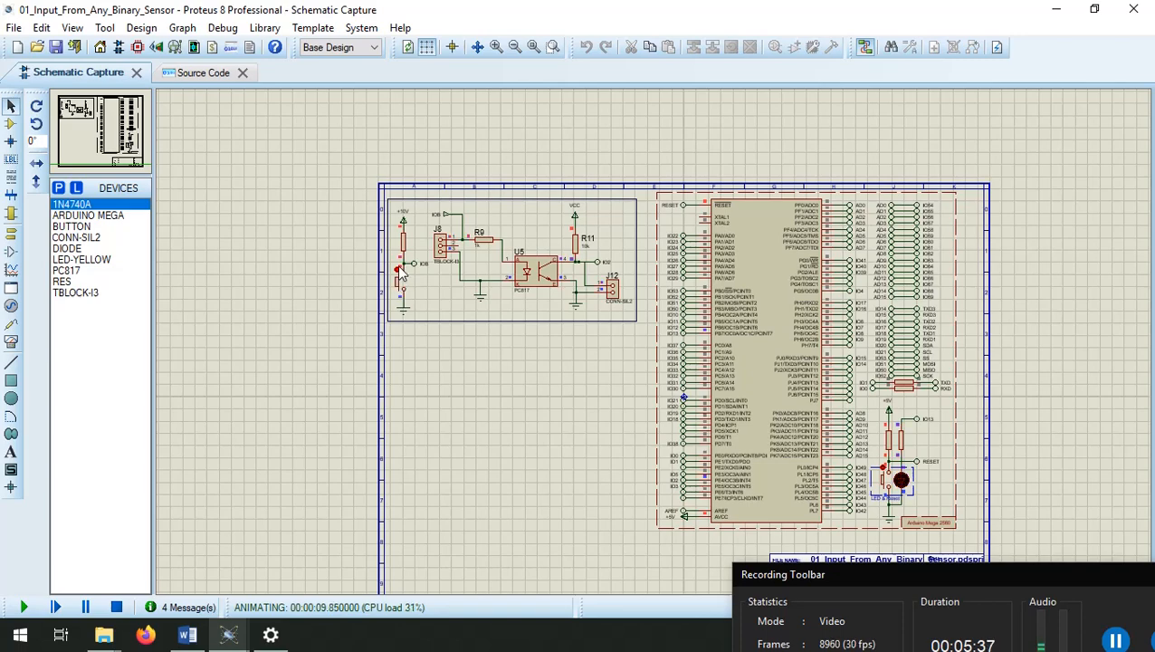
{"action": "scroll", "coordinate": [402, 276], "scroll_direction": "up", "scroll_amount": 3}
{"action": "left_click", "coordinate": [654, 342]}
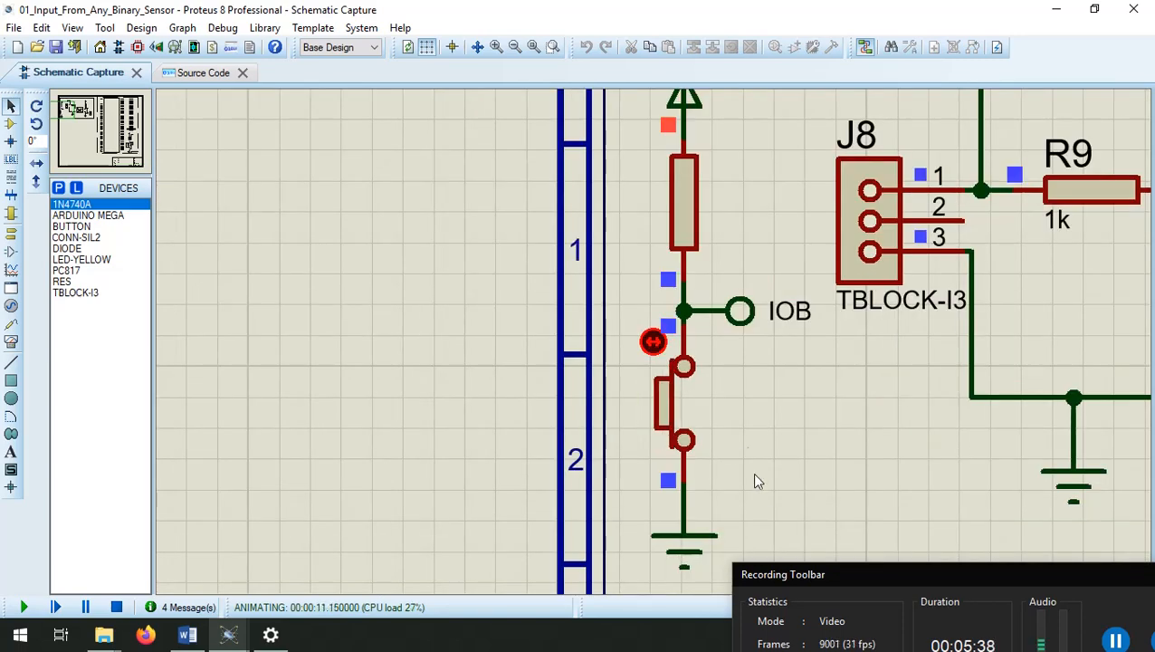
Examine the LED and the logic states of the Arduino Mega pins in the running simulation.
{"action": "scroll", "coordinate": [702, 402], "scroll_direction": "down", "scroll_amount": 6}
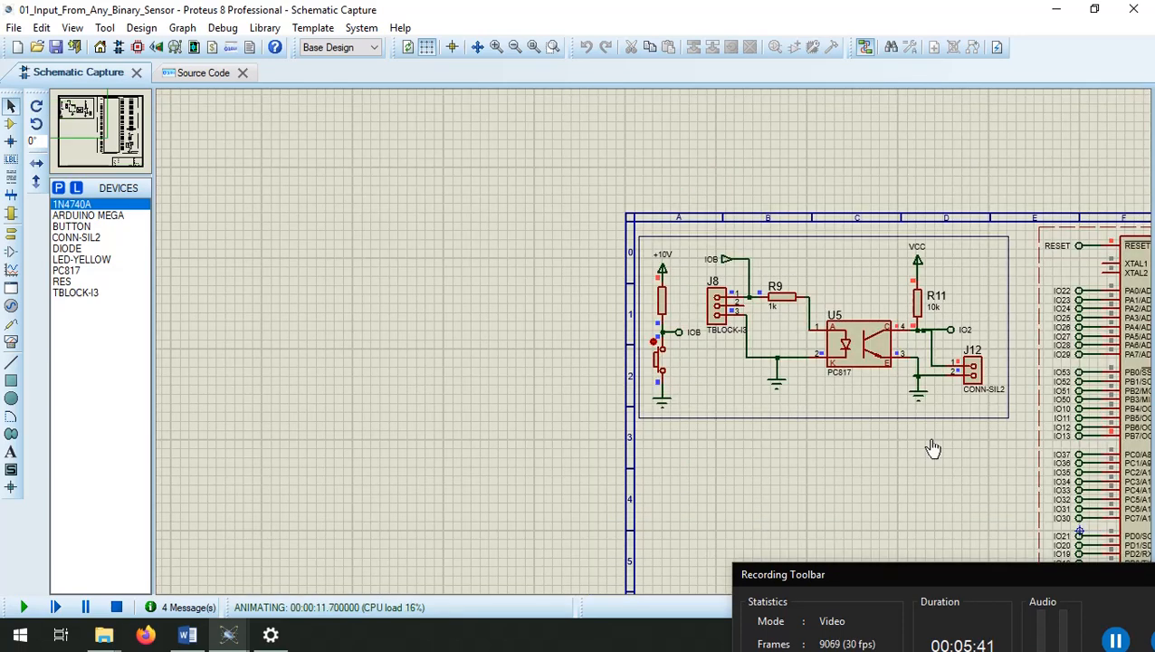
{"action": "scroll", "coordinate": [658, 353], "scroll_direction": "up", "scroll_amount": 2}
{"action": "scroll", "coordinate": [658, 353], "scroll_direction": "up", "scroll_amount": 2}
{"action": "scroll", "coordinate": [603, 315], "scroll_direction": "down", "scroll_amount": 2}
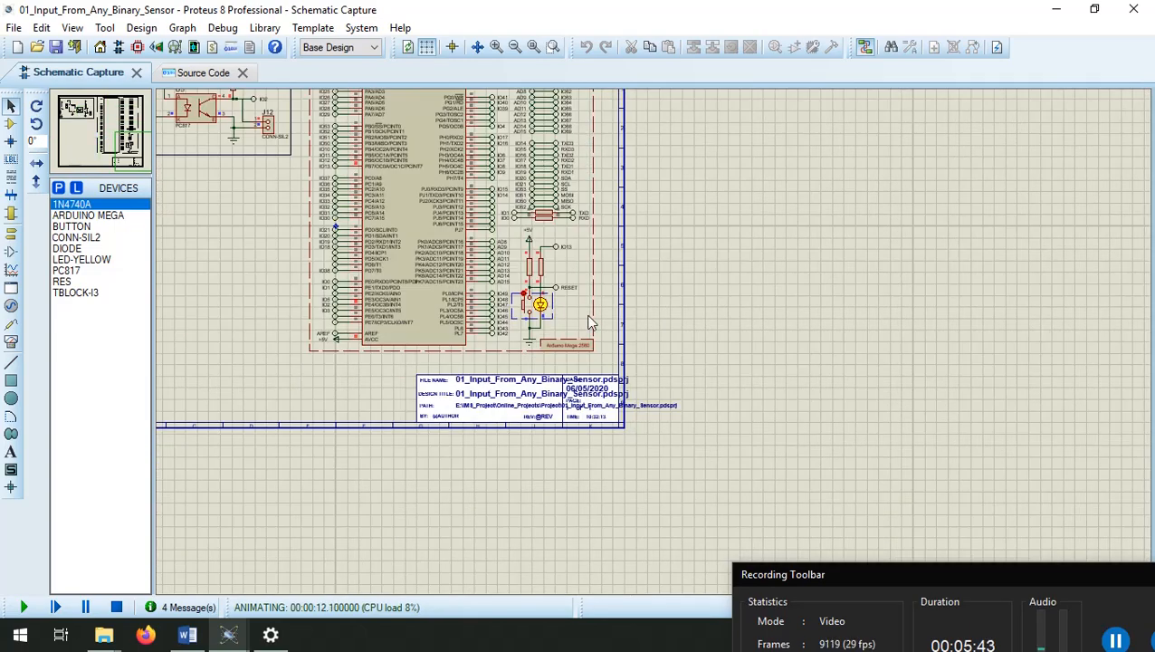
{"action": "scroll", "coordinate": [650, 353], "scroll_direction": "up", "scroll_amount": 2}
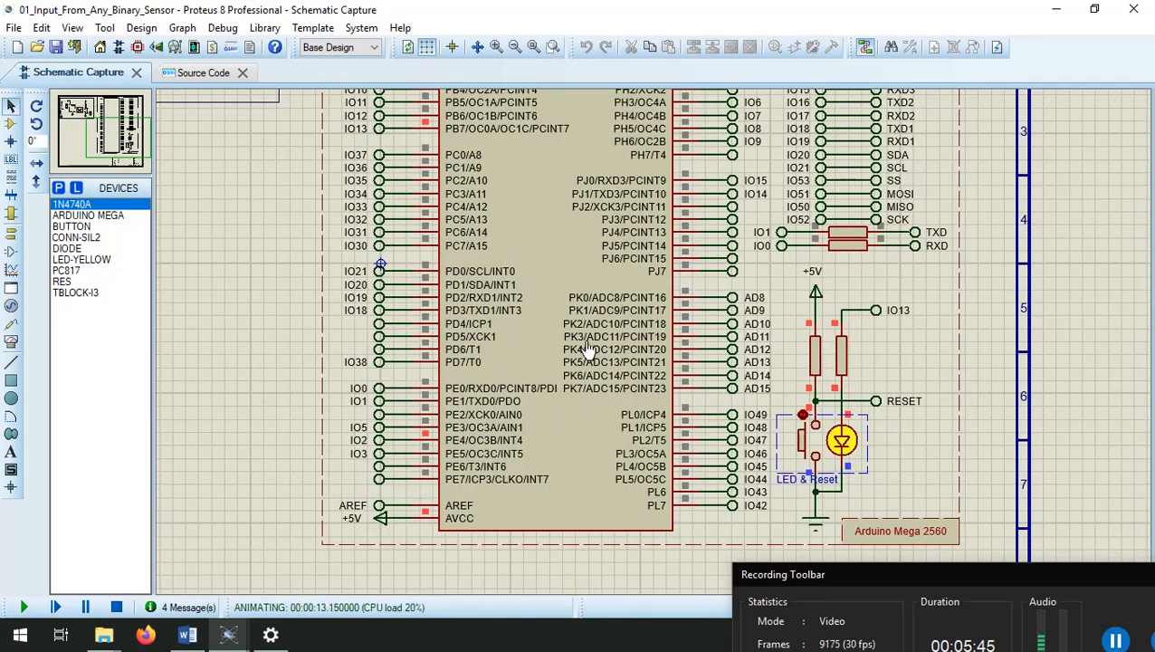
{"action": "scroll", "coordinate": [650, 354], "scroll_direction": "down", "scroll_amount": 3}
{"action": "scroll", "coordinate": [654, 351], "scroll_direction": "up", "scroll_amount": 3}
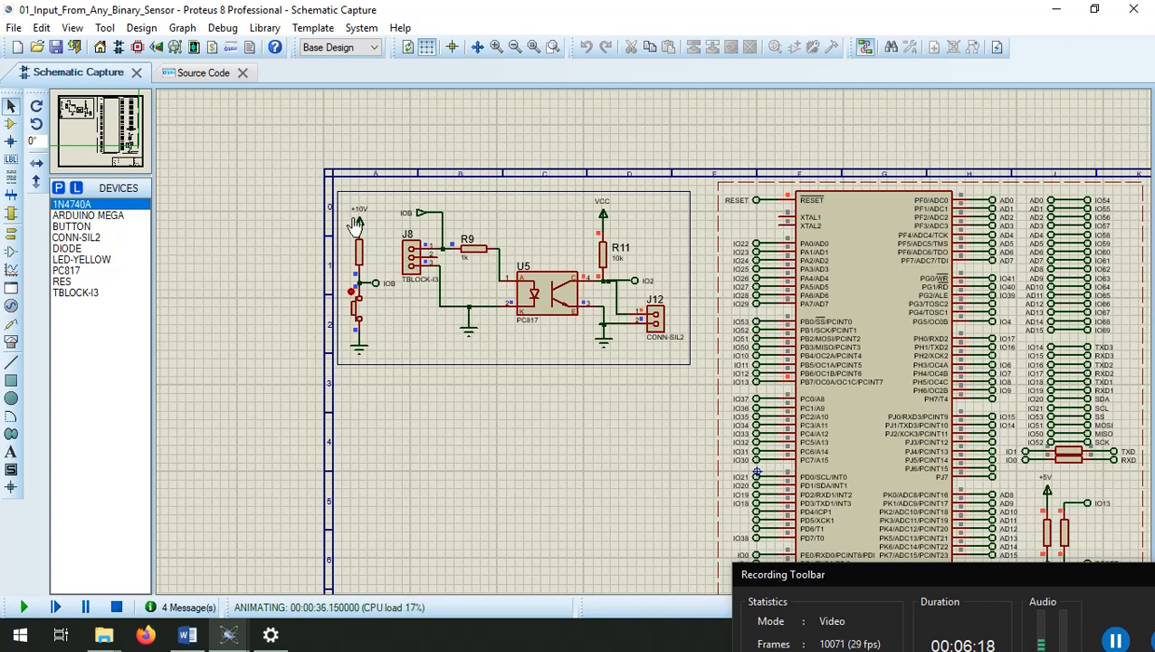
Examine the +10V push-button input and the PC817 optocoupler circuit, and stop the simulation.
{"action": "scroll", "coordinate": [361, 228], "scroll_direction": "up", "scroll_amount": 1}
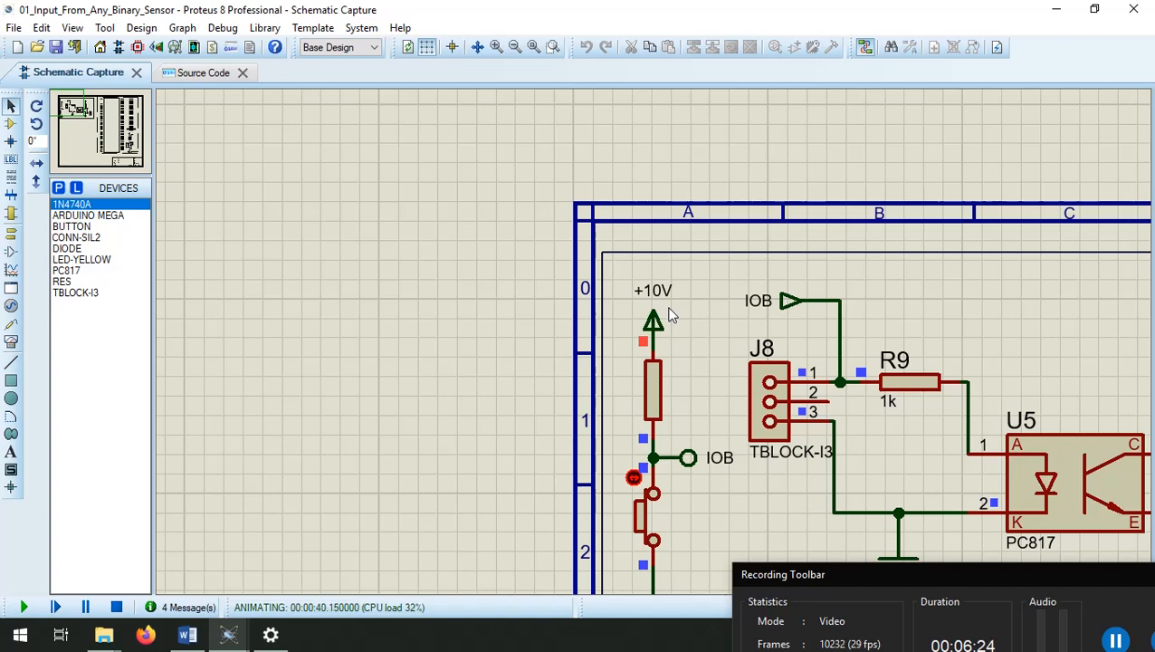
{"action": "scroll", "coordinate": [671, 314], "scroll_direction": "down", "scroll_amount": 1}
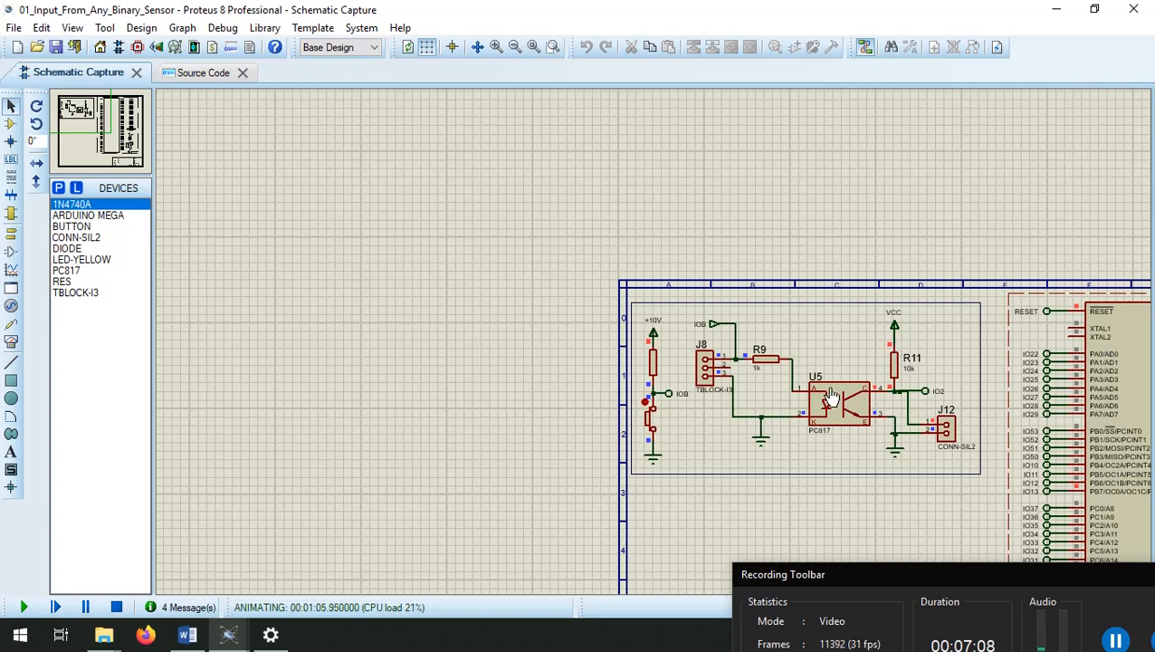
{"action": "scroll", "coordinate": [656, 349], "scroll_direction": "down", "scroll_amount": 2}
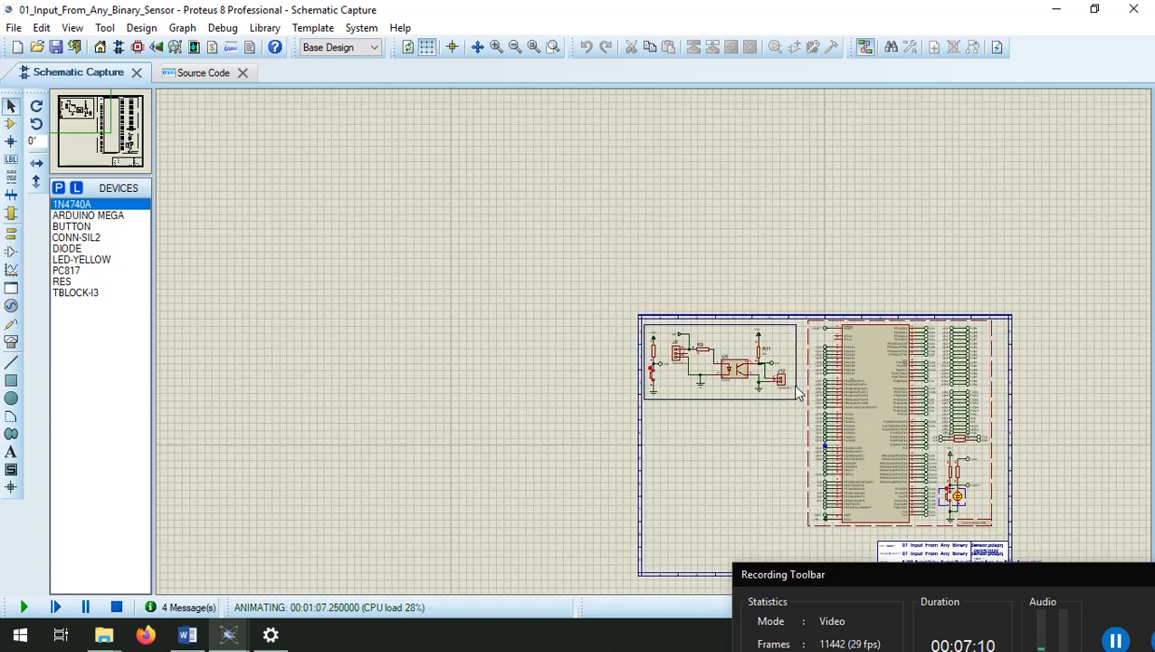
{"action": "key", "text": "F8"}
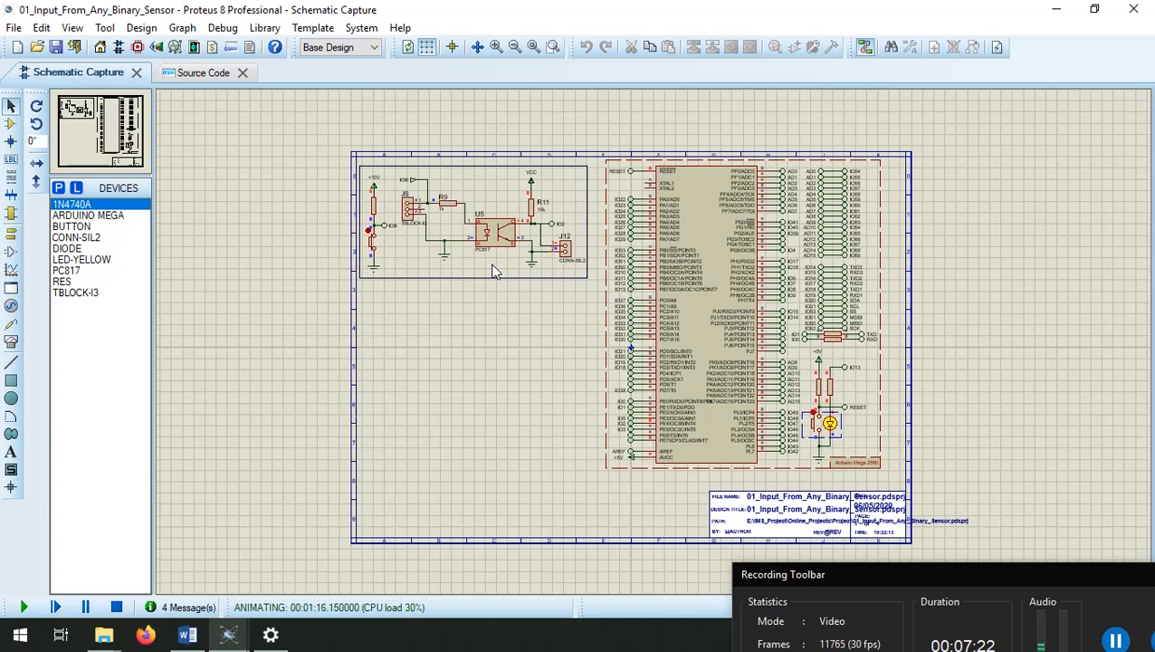
{"action": "left_click", "coordinate": [116, 607]}
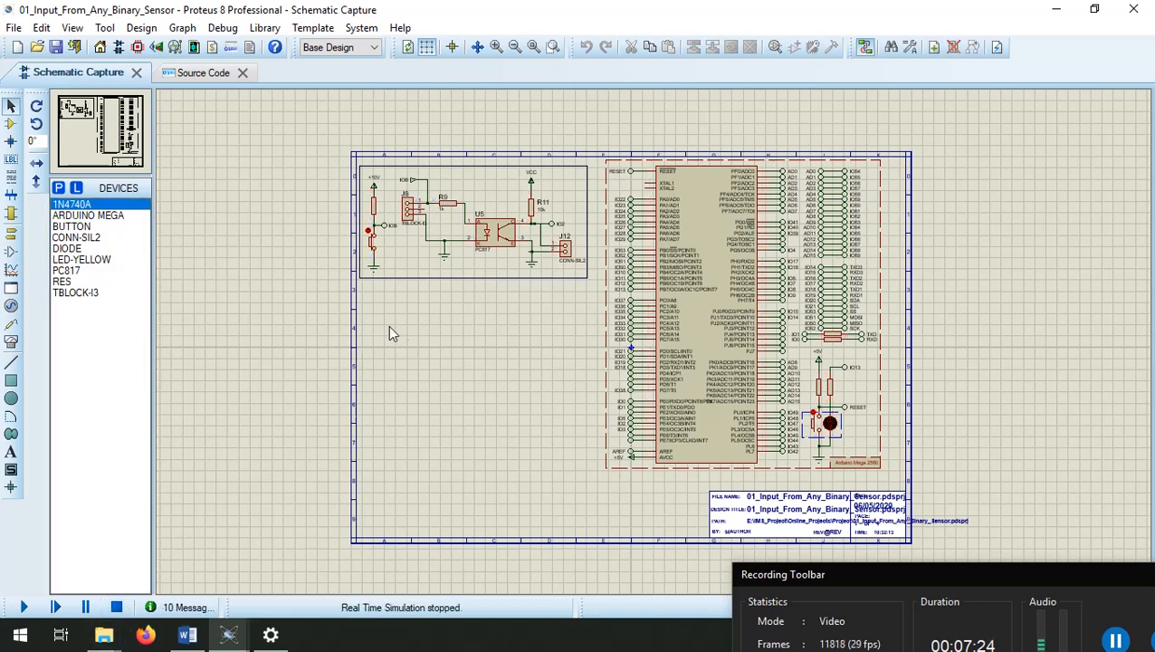
Search the device library for push, pick the BUTTON device, and update all its instances in the design.
{"action": "scroll", "coordinate": [410, 326], "scroll_direction": "up", "scroll_amount": 2}
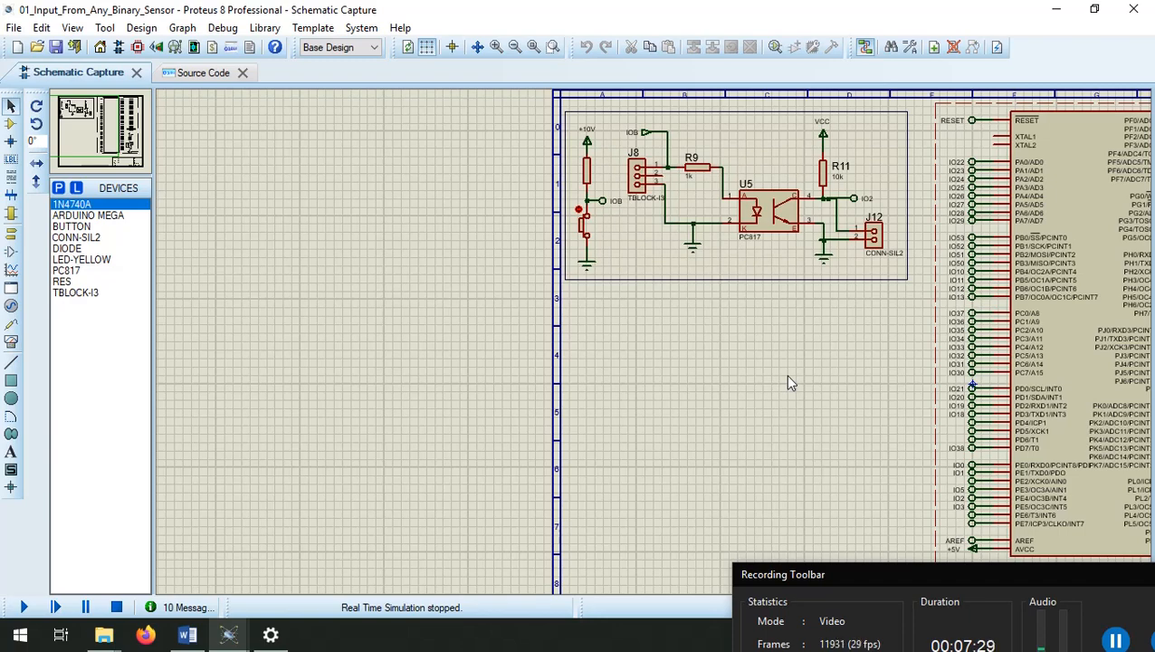
{"action": "key", "text": "p"}
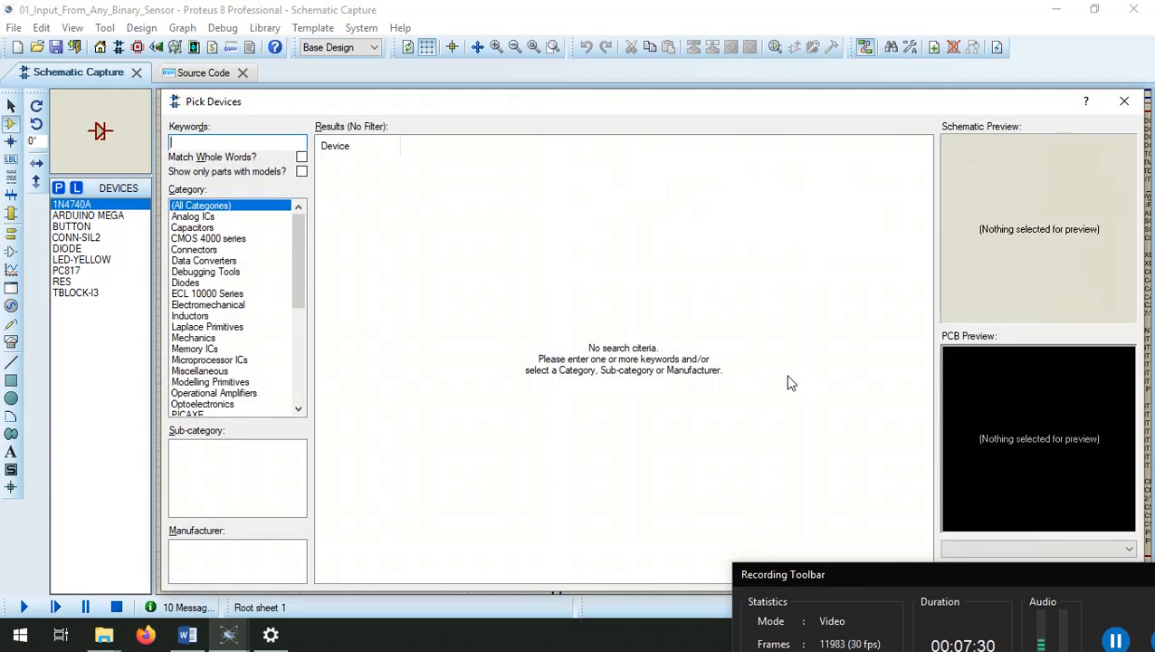
{"action": "type", "text": "push"}
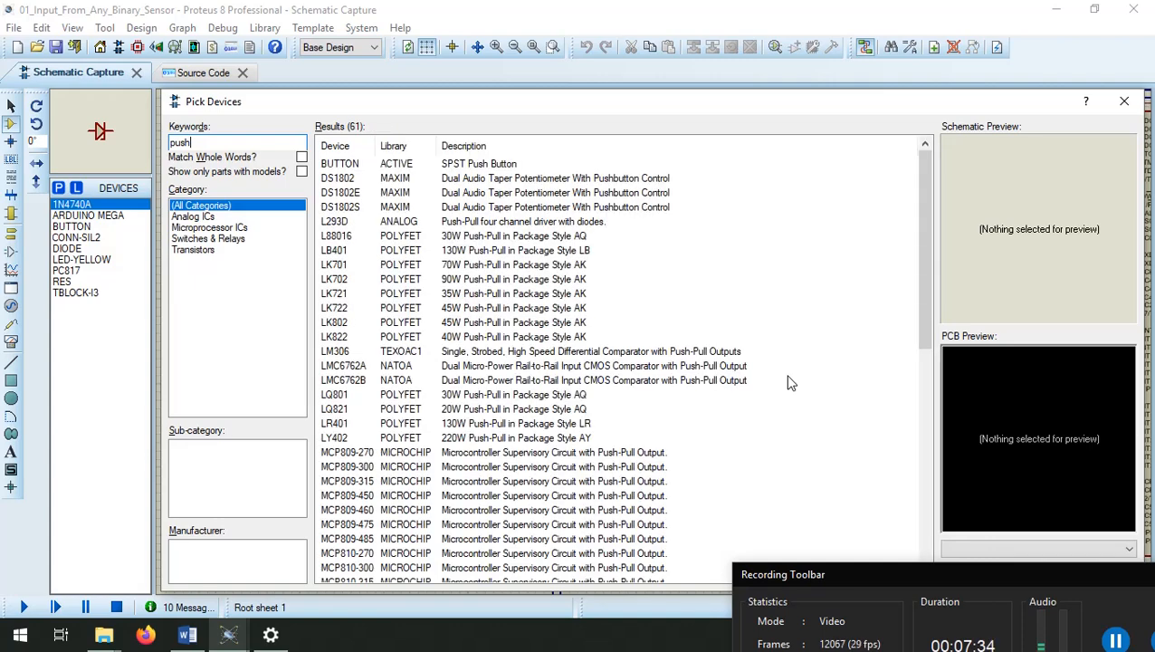
{"action": "double_click", "coordinate": [497, 165]}
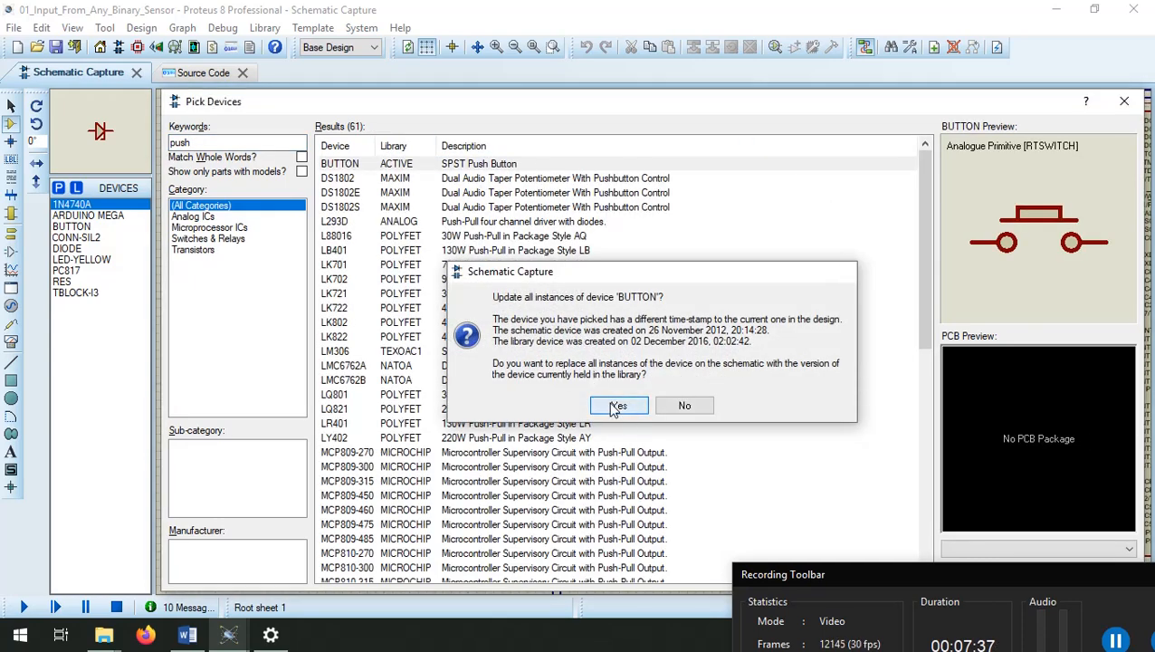
{"action": "left_click", "coordinate": [619, 405]}
{"action": "left_click_drag", "start_coordinate": [961, 105], "coordinate": [1003, 163]}
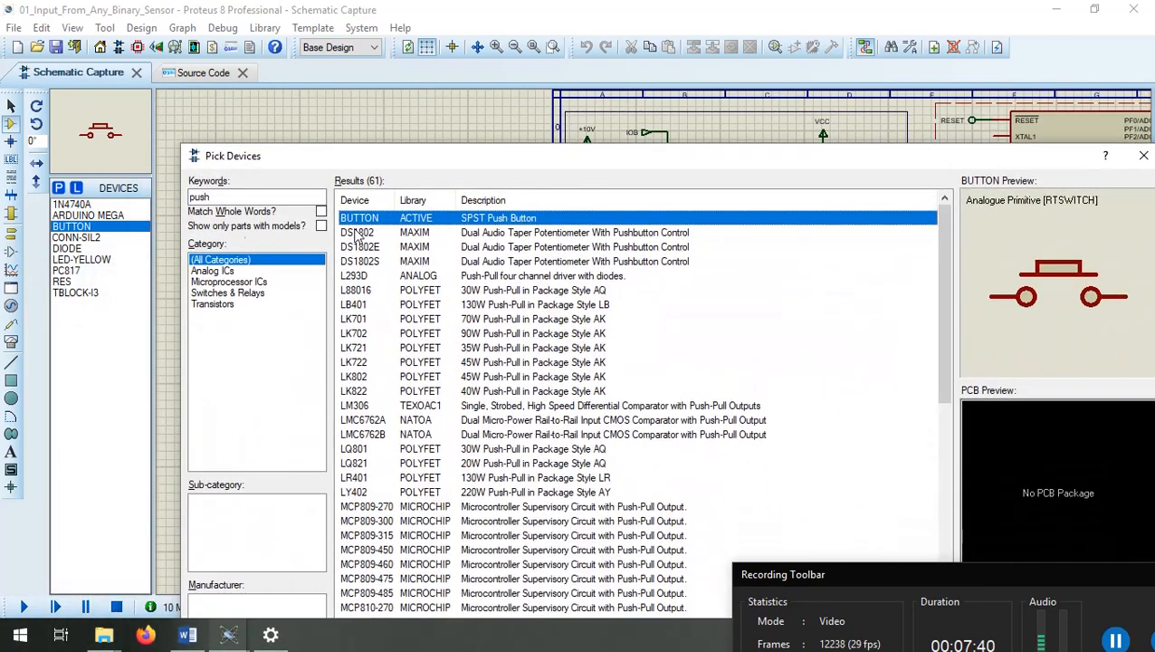
Search the device library for res, view the RES resistor, and close the device picker.
{"action": "left_click_drag", "start_coordinate": [235, 196], "coordinate": [95, 204]}
{"action": "type", "text": "res"}
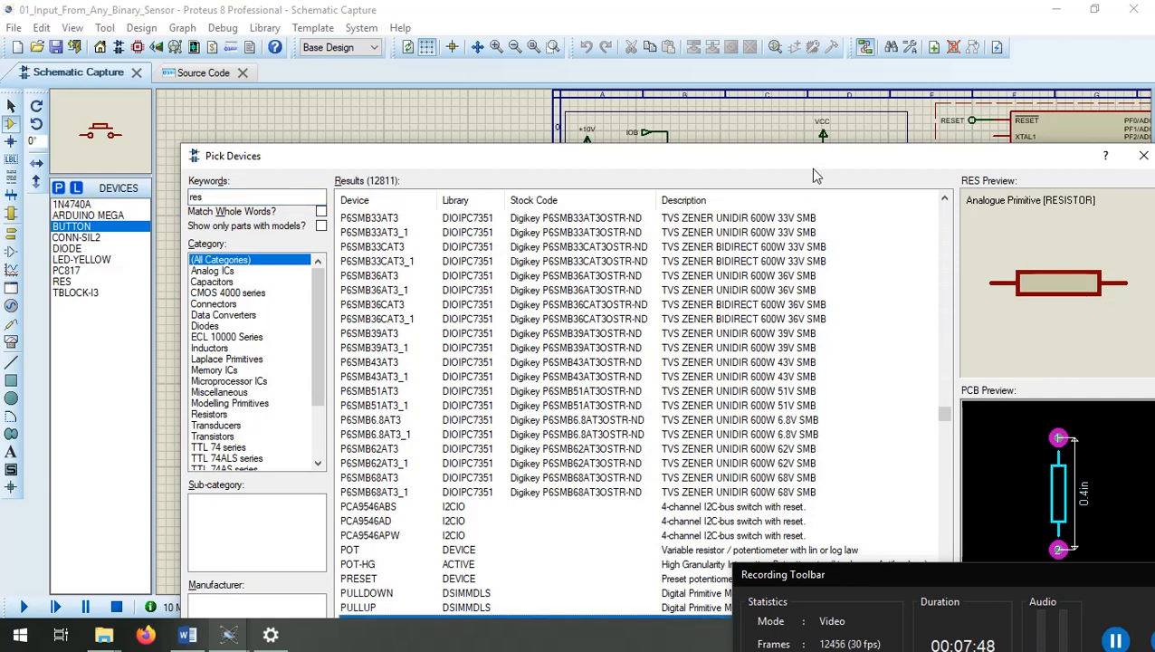
{"action": "left_click_drag", "start_coordinate": [810, 168], "coordinate": [652, 153]}
{"action": "left_click", "coordinate": [986, 142]}
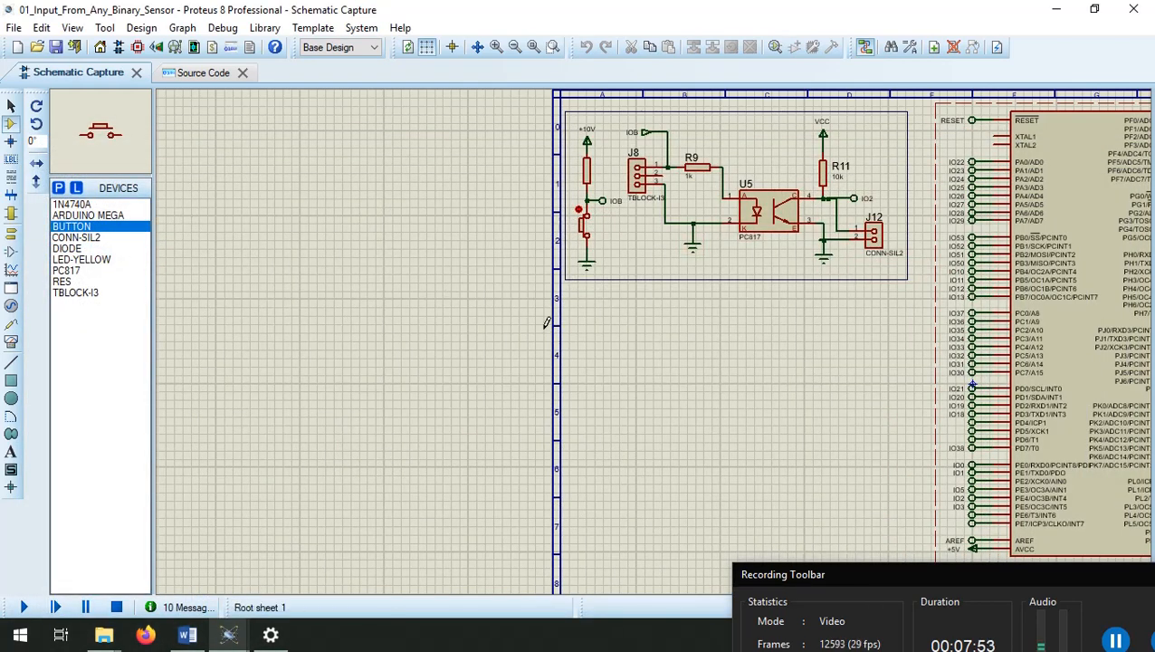
Place a BUTTON below the existing sensor circuit and rotate it anti-clockwise to stand vertically.
{"action": "left_click", "coordinate": [11, 106]}
{"action": "left_click", "coordinate": [102, 228]}
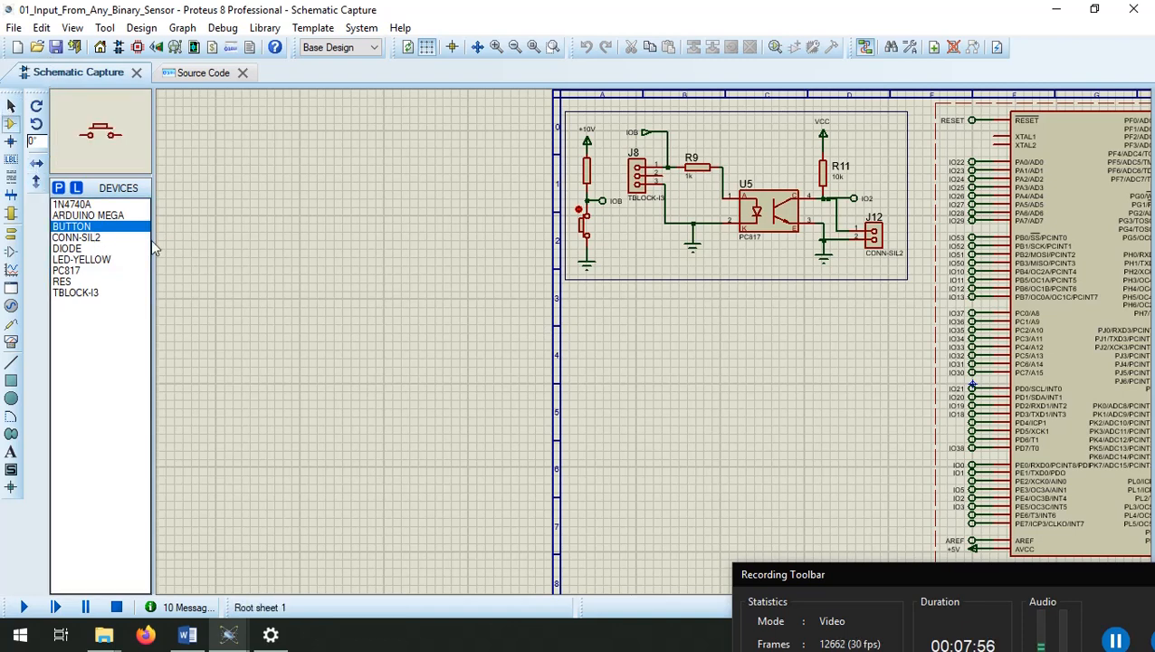
{"action": "left_click", "coordinate": [612, 333]}
{"action": "left_click", "coordinate": [605, 324]}
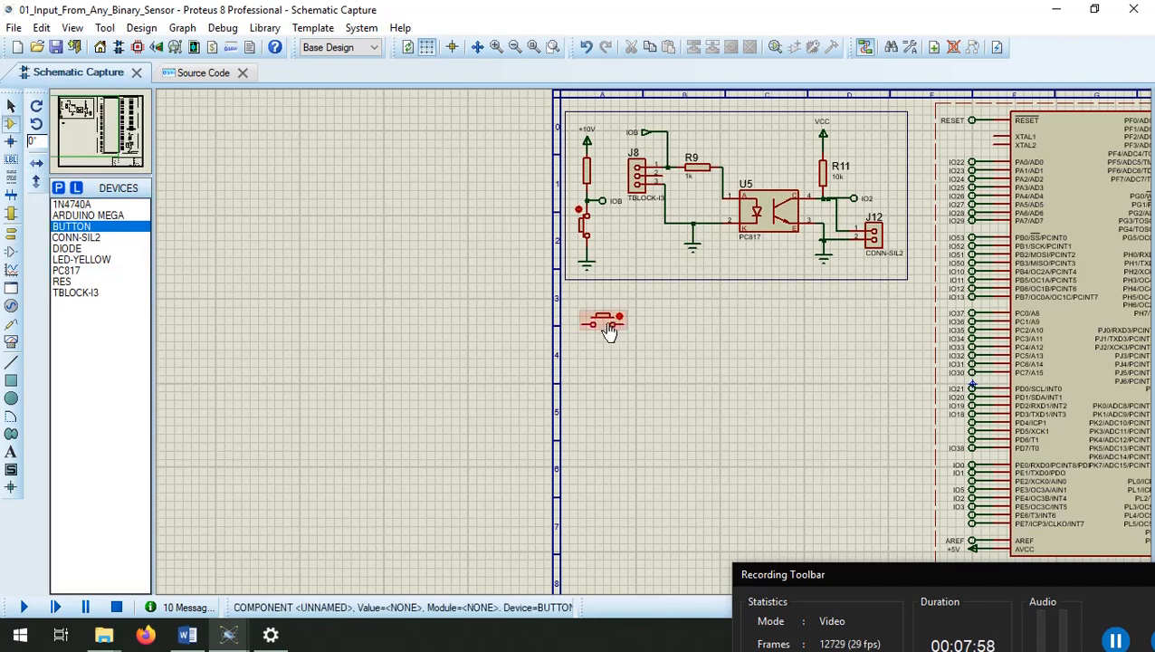
{"action": "right_click", "coordinate": [609, 330]}
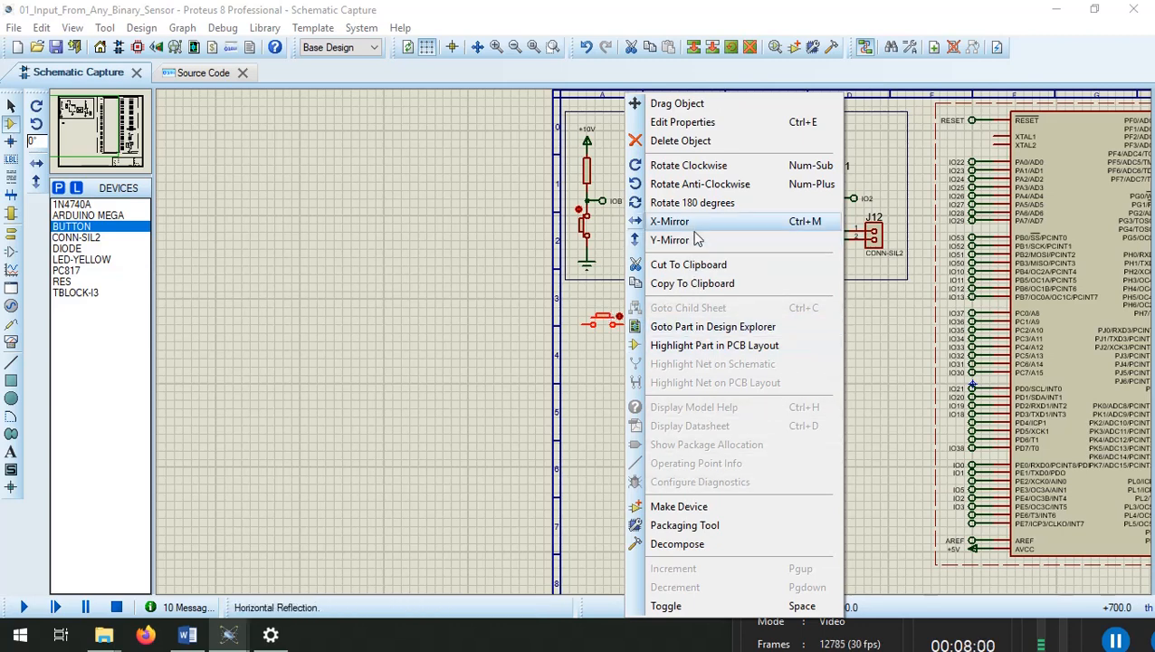
{"action": "left_click", "coordinate": [690, 185]}
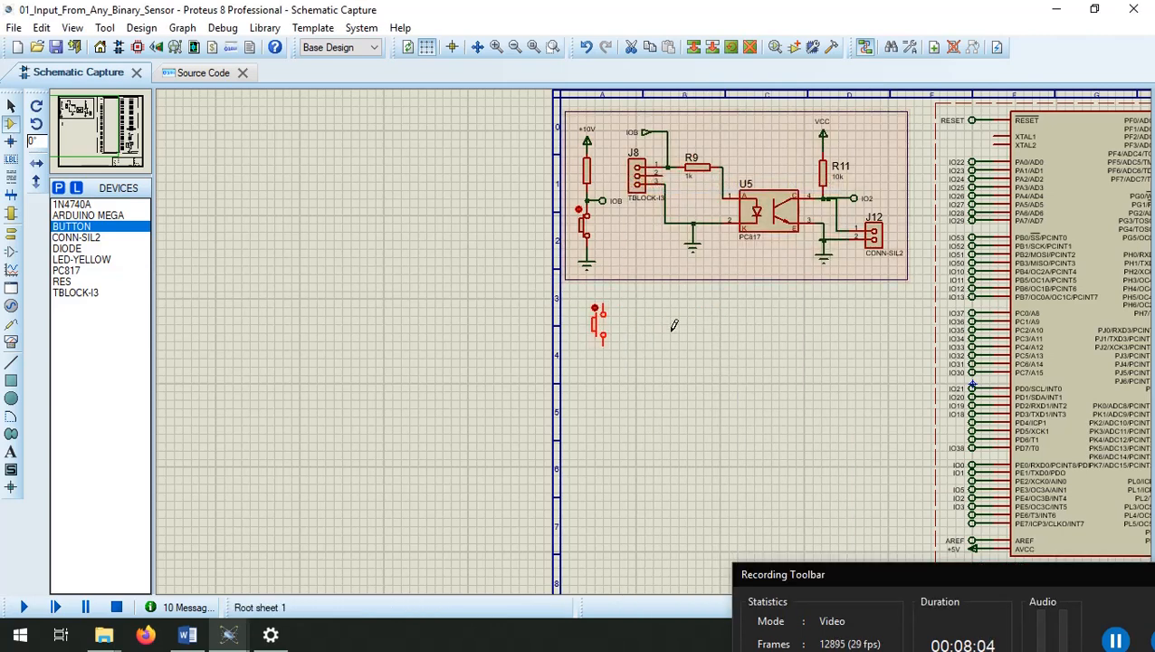
Place a RES resistor beside the new push button and rotate it to stand vertically.
{"action": "left_click", "coordinate": [61, 282]}
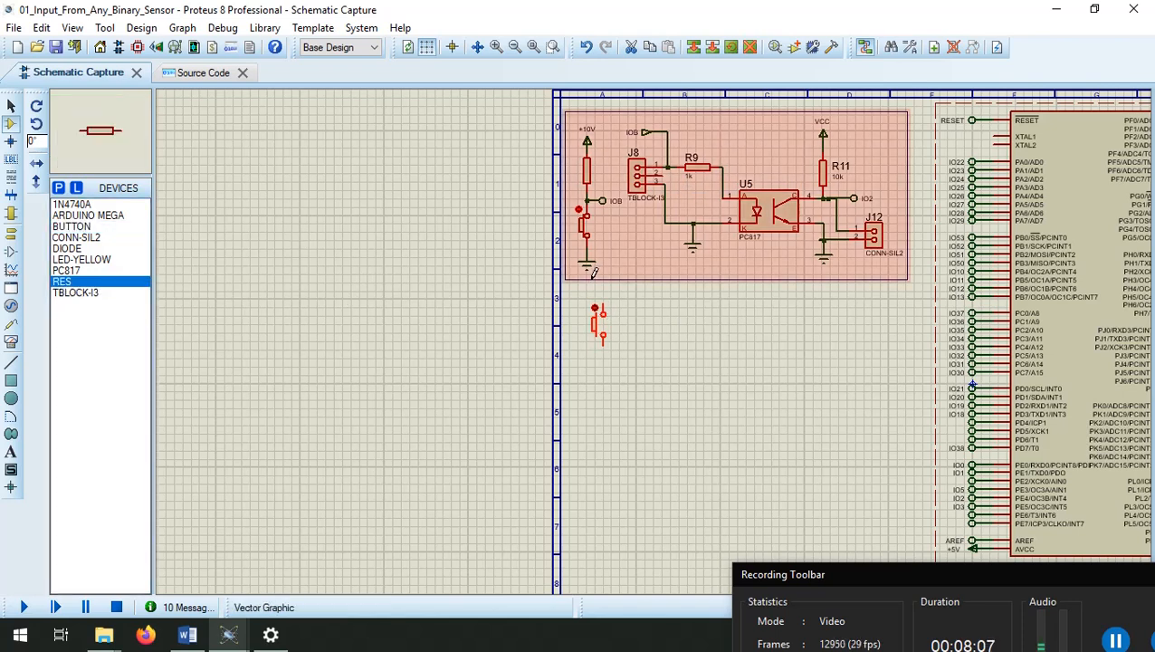
{"action": "left_click", "coordinate": [650, 329]}
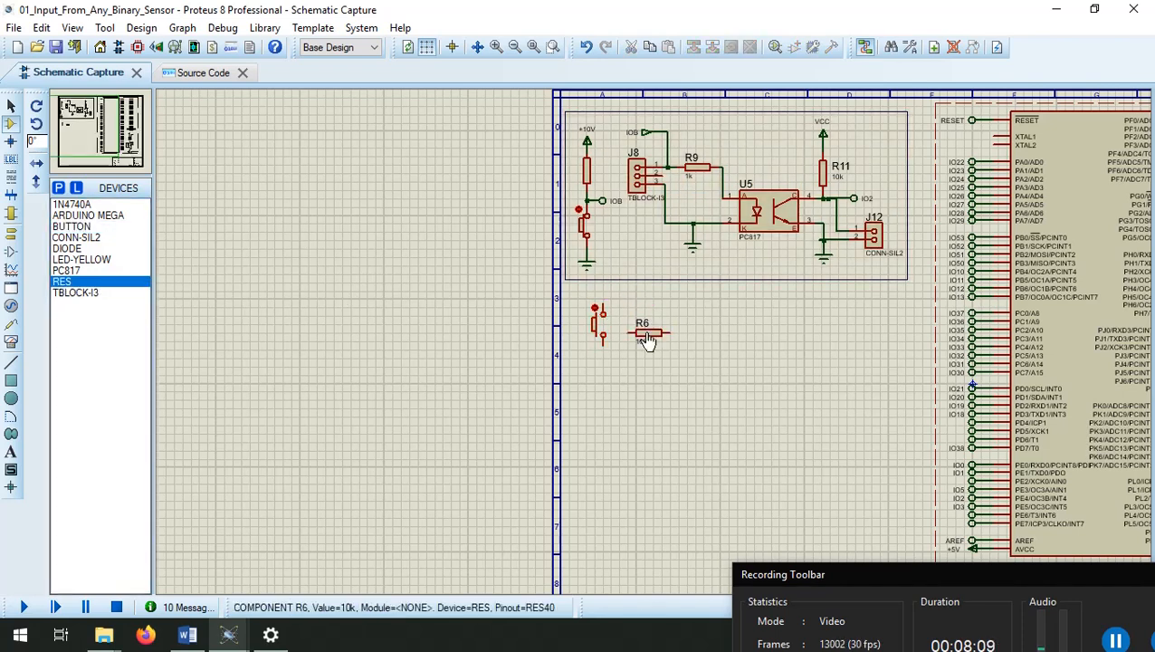
{"action": "right_click", "coordinate": [650, 335]}
{"action": "left_click", "coordinate": [726, 246]}
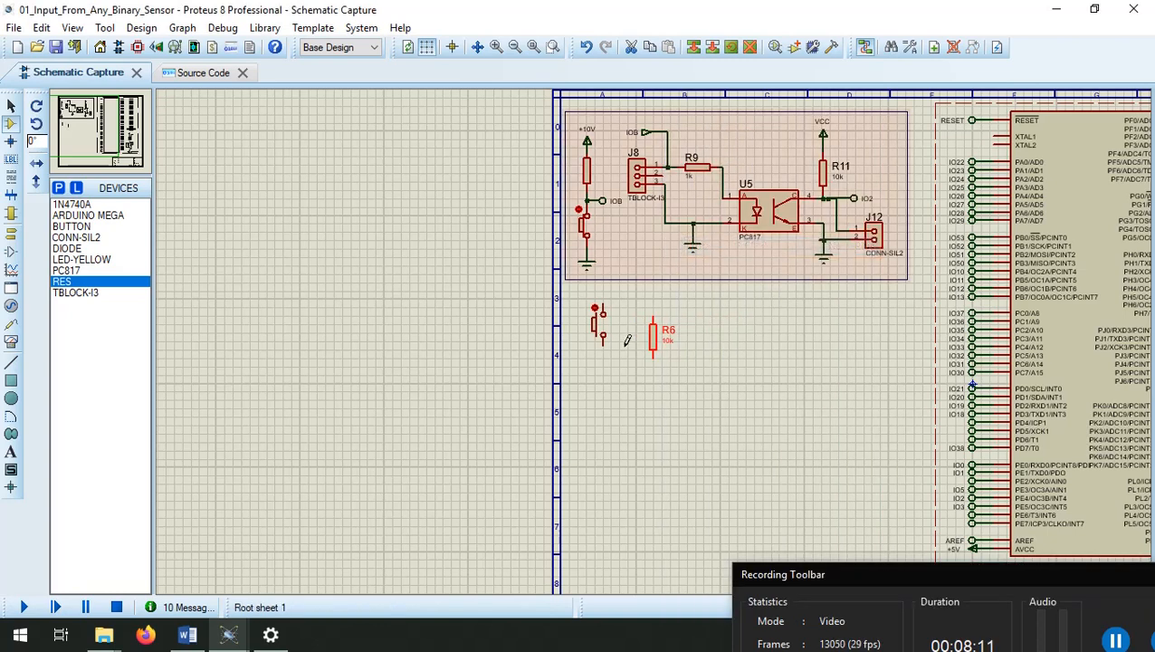
Move the new push button directly below resistor R6, in line with its lower pin.
{"action": "right_click", "coordinate": [603, 334]}
{"action": "left_click", "coordinate": [662, 104]}
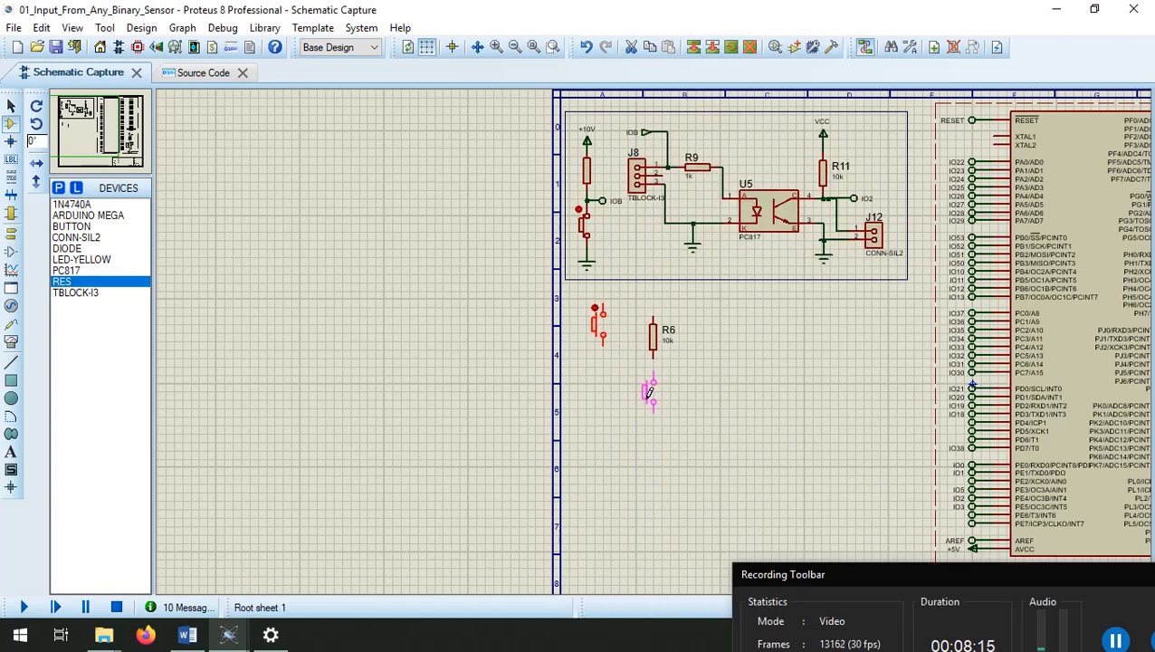
{"action": "left_click", "coordinate": [650, 391]}
{"action": "left_click", "coordinate": [619, 388]}
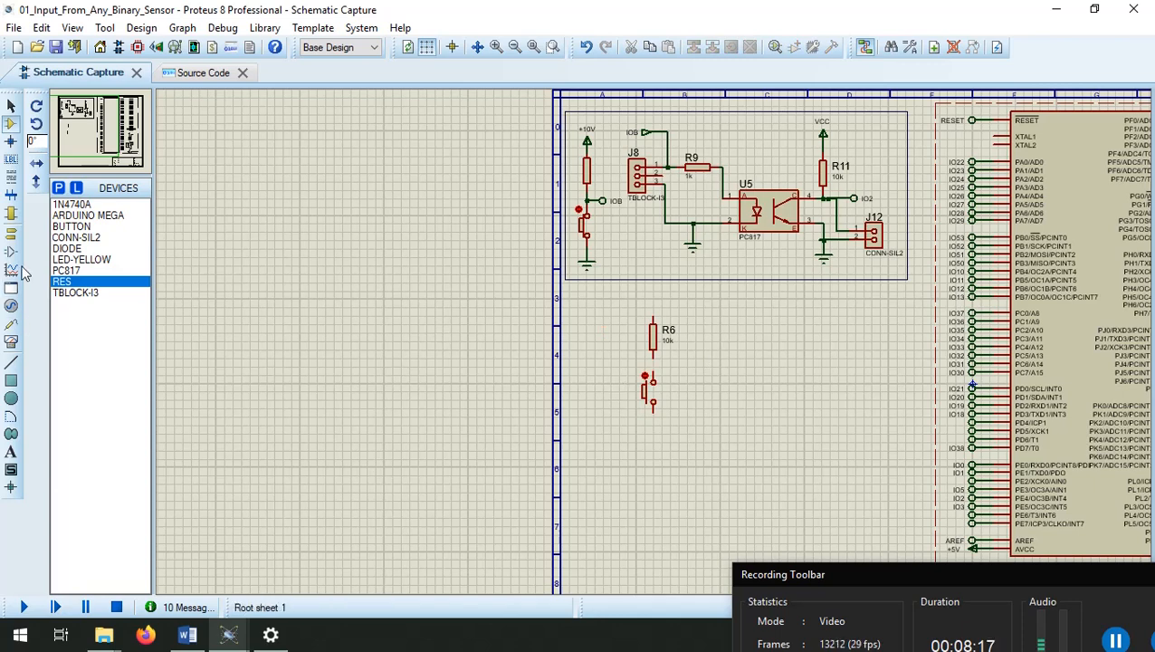
Place a GROUND terminal below the new push button and wire it to the button's lower pin.
{"action": "left_click", "coordinate": [11, 233]}
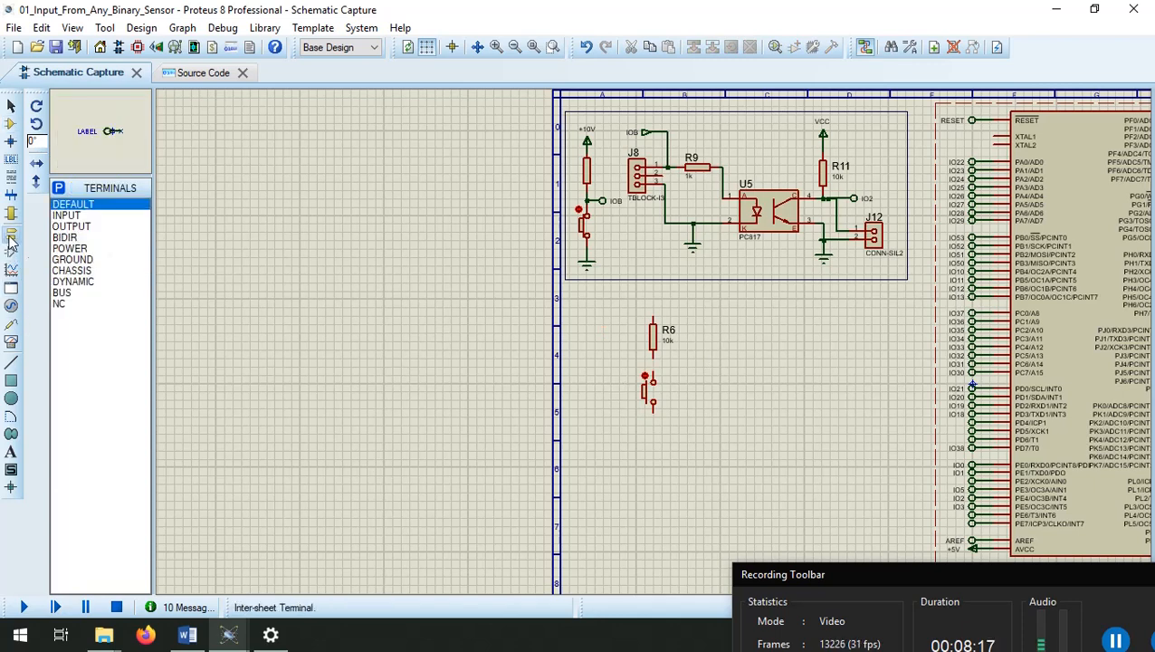
{"action": "left_click", "coordinate": [63, 271]}
{"action": "left_click", "coordinate": [85, 249]}
{"action": "left_click", "coordinate": [85, 260]}
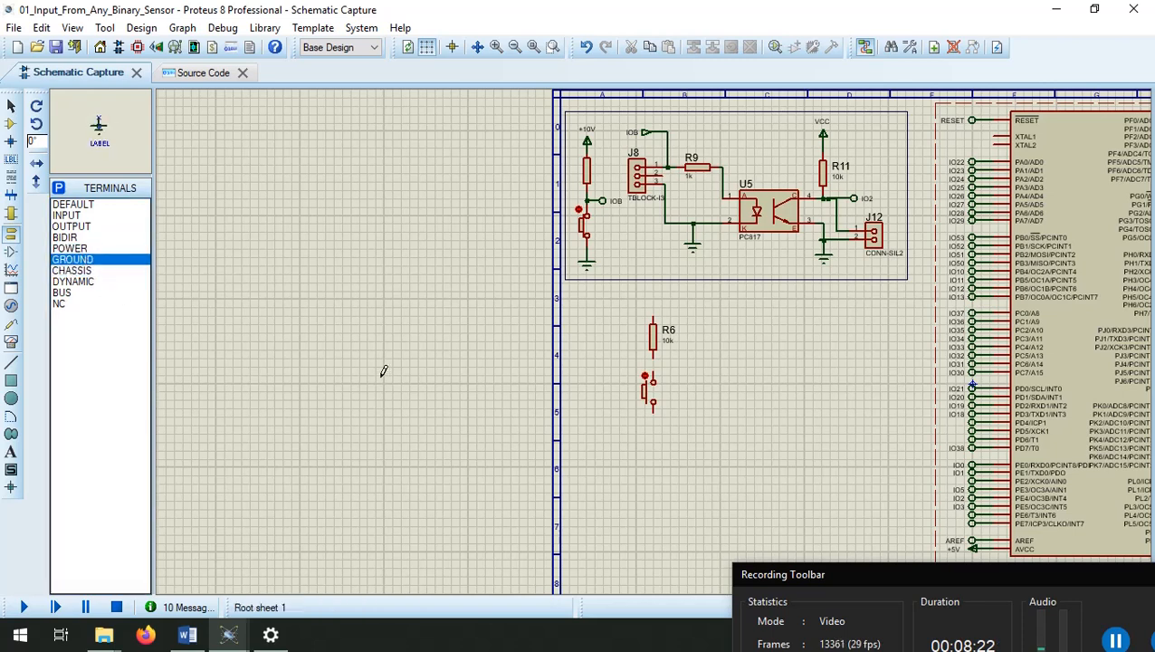
{"action": "left_click", "coordinate": [653, 430]}
{"action": "key", "text": "F6"}
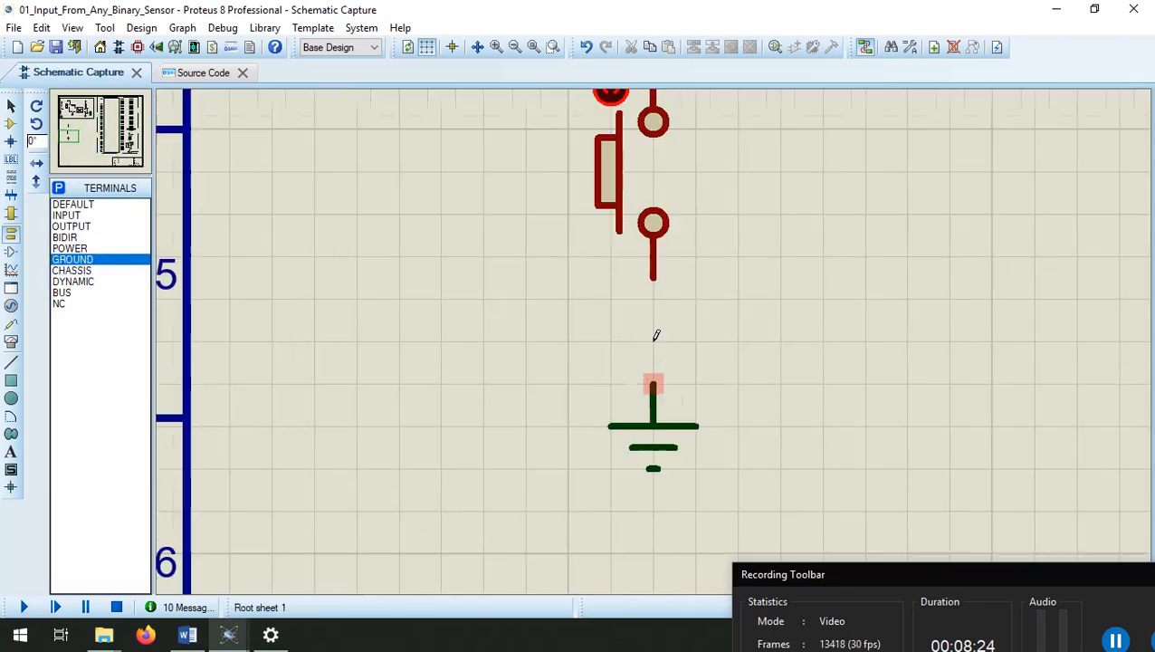
{"action": "left_click", "coordinate": [653, 381]}
{"action": "left_click", "coordinate": [654, 272]}
{"action": "scroll", "coordinate": [654, 272], "scroll_direction": "down", "scroll_amount": 2}
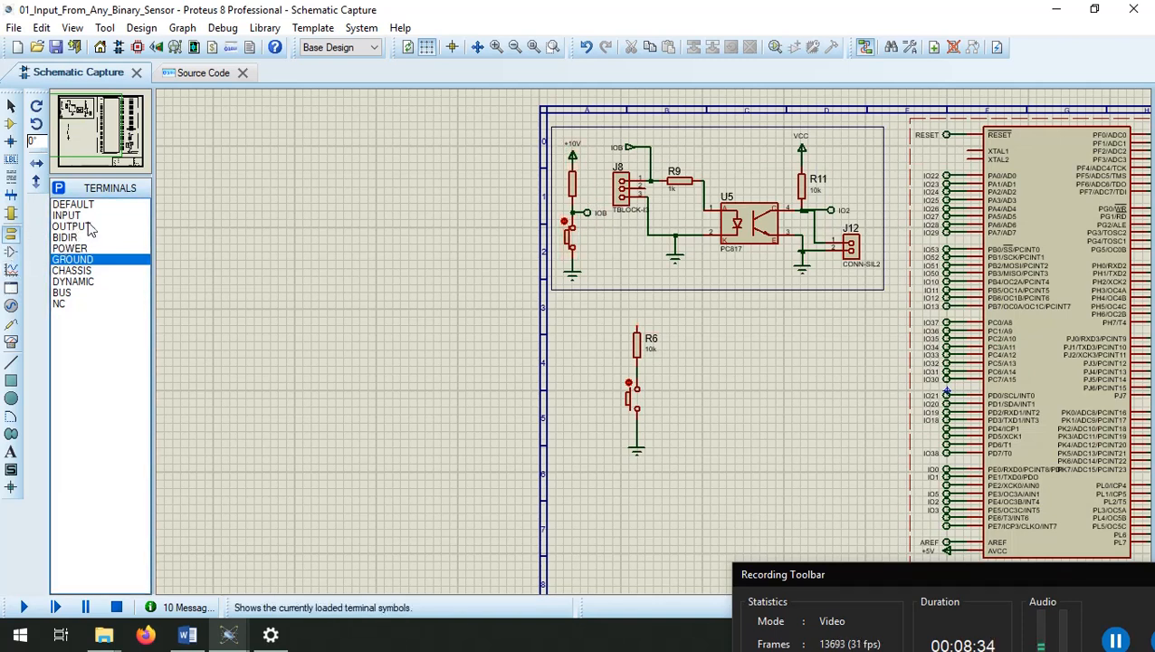
Place a POWER terminal above resistor R6 and wire it to the resistor's upper pin.
{"action": "left_click", "coordinate": [72, 248]}
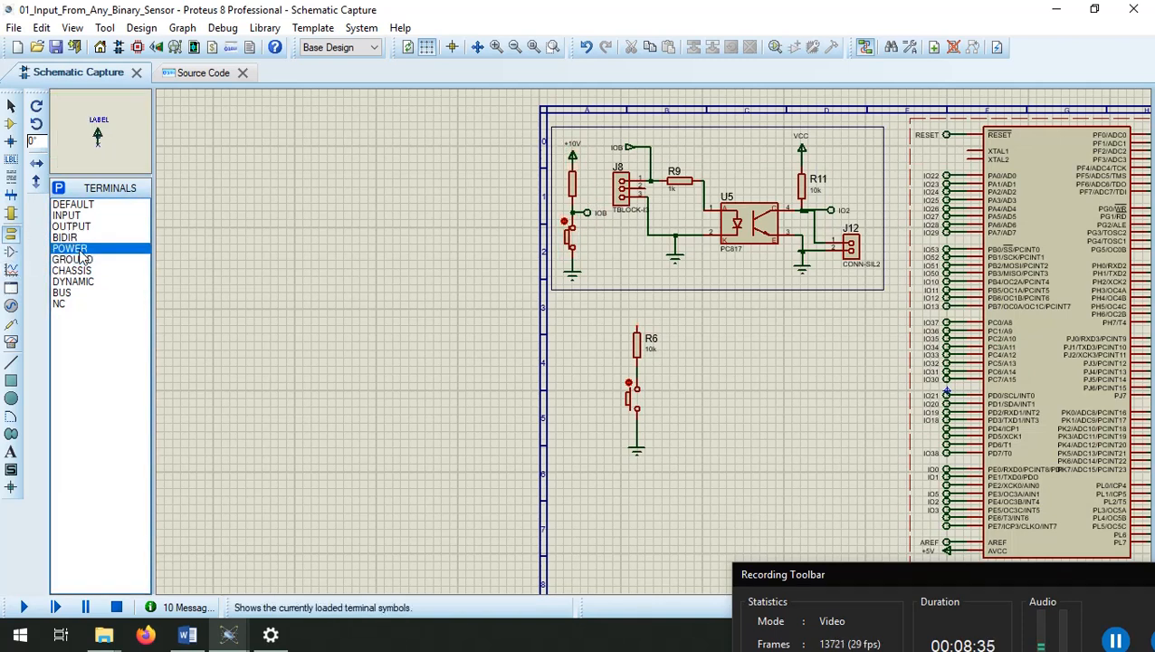
{"action": "left_click", "coordinate": [636, 300]}
{"action": "left_click", "coordinate": [637, 306]}
Label the new power terminal above R6 as +75V.
{"action": "scroll", "coordinate": [641, 286], "scroll_direction": "up", "scroll_amount": 3}
{"action": "double_click", "coordinate": [615, 320]}
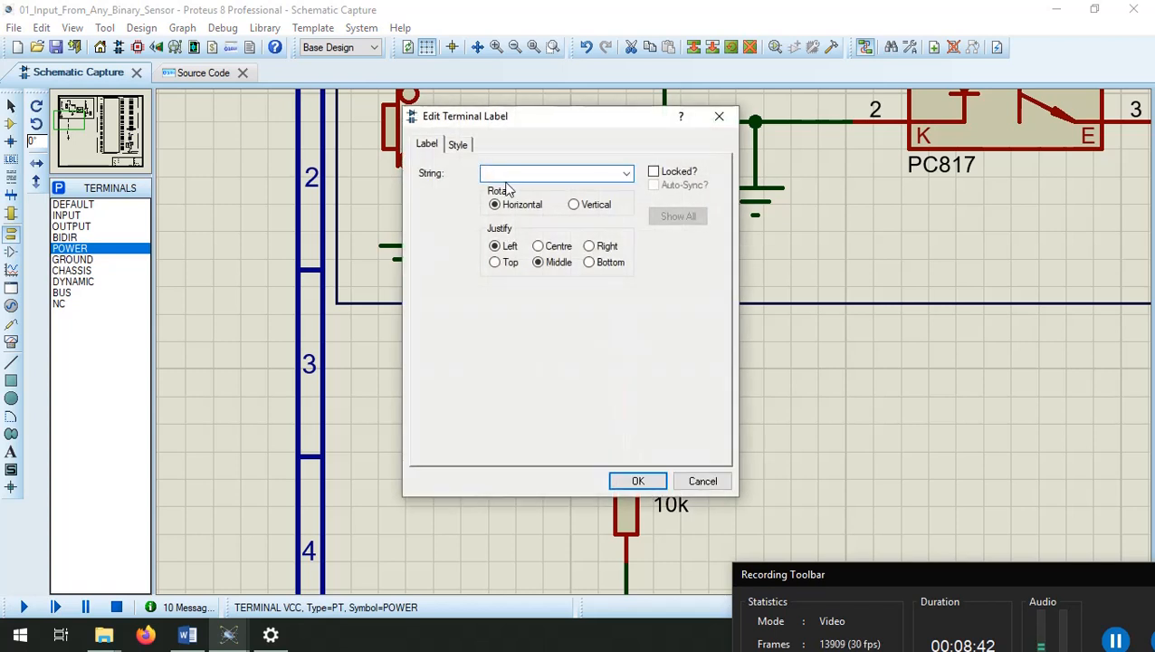
{"action": "type", "text": "+75"}
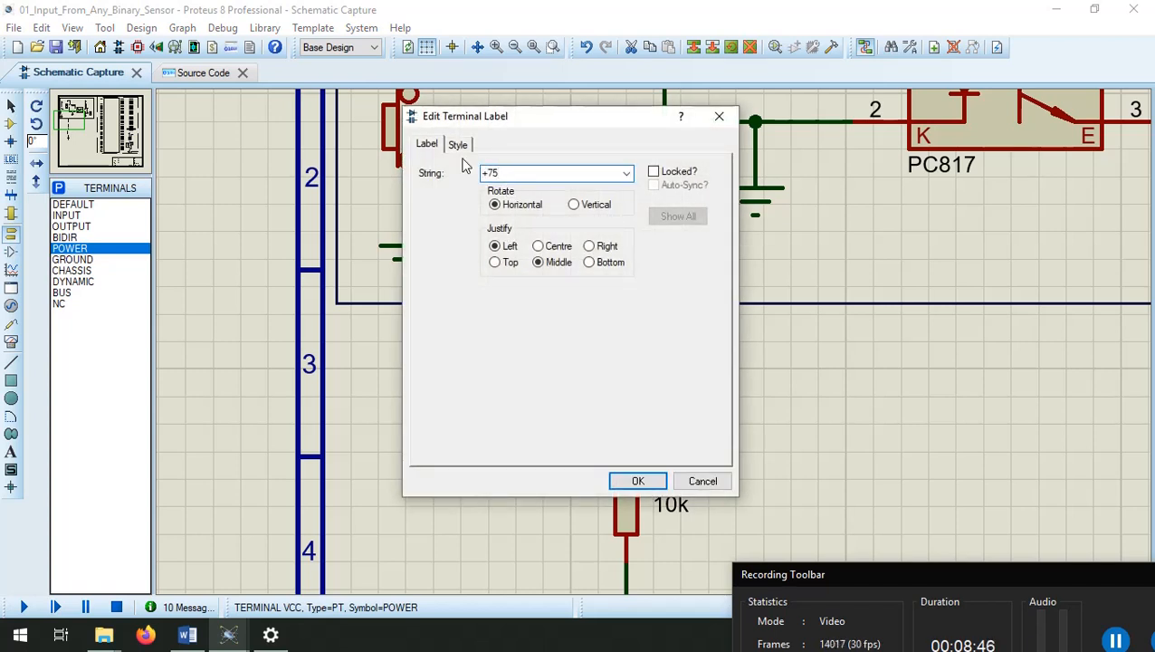
{"action": "left_click", "coordinate": [641, 481]}
{"action": "scroll", "coordinate": [640, 380], "scroll_direction": "down", "scroll_amount": 3}
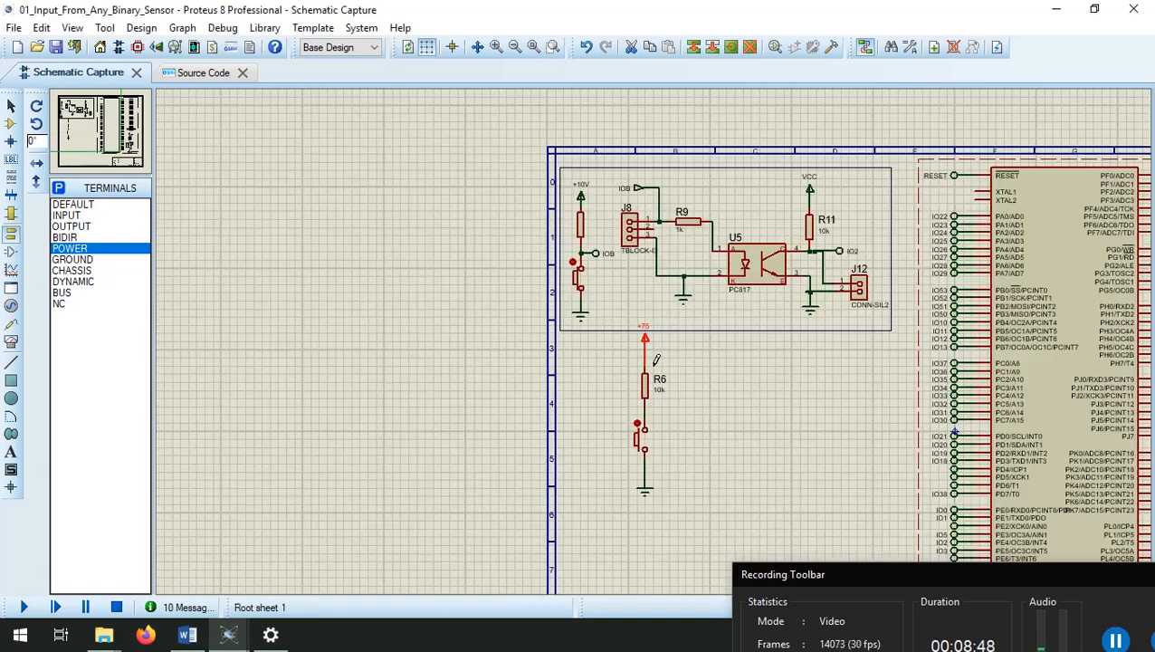
{"action": "scroll", "coordinate": [639, 288], "scroll_direction": "up", "scroll_amount": 3}
{"action": "double_click", "coordinate": [625, 217]}
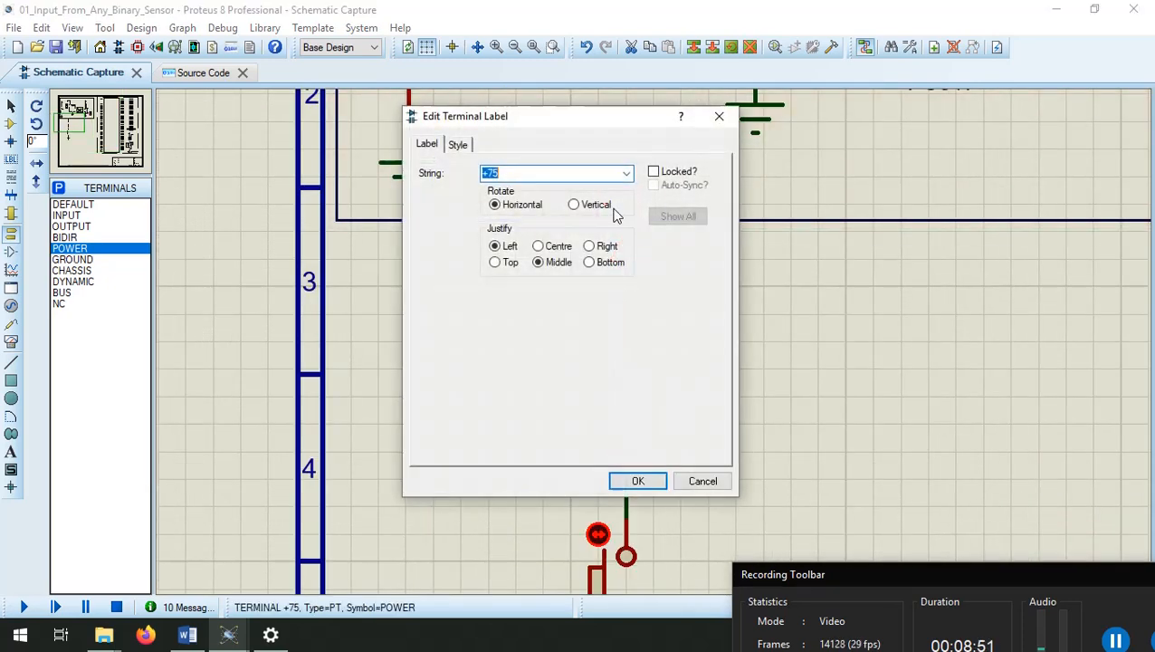
{"action": "left_click", "coordinate": [559, 173]}
{"action": "type", "text": "V"}
{"action": "key", "text": "Return"}
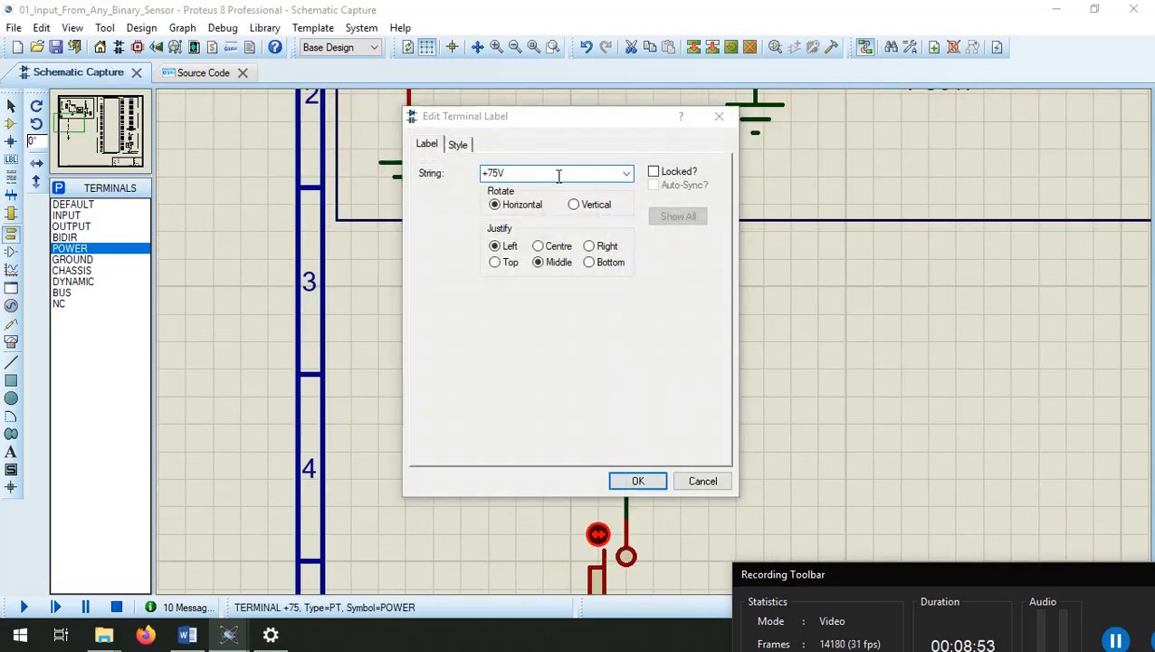
{"action": "scroll", "coordinate": [566, 227], "scroll_direction": "down", "scroll_amount": 3}
Place a DEFAULT terminal beside the wire between R6 and the push button and rotate it anti-clockwise twice so its pin faces the wire.
{"action": "scroll", "coordinate": [589, 335], "scroll_direction": "up", "scroll_amount": 2}
{"action": "left_click", "coordinate": [77, 227]}
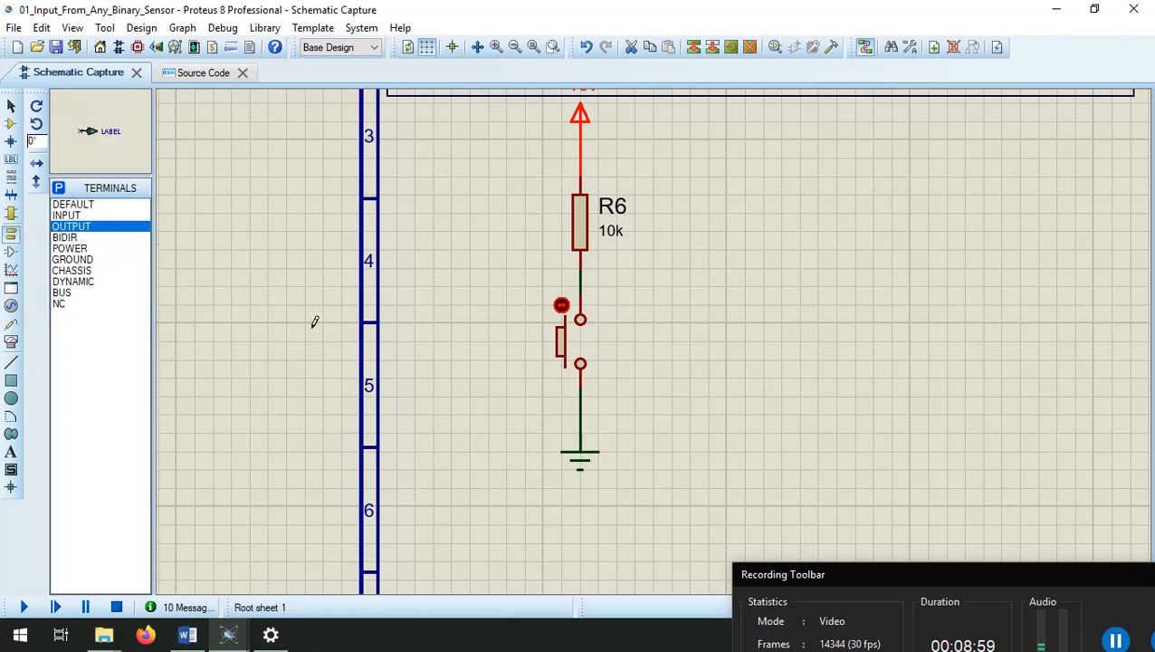
{"action": "left_click", "coordinate": [613, 274]}
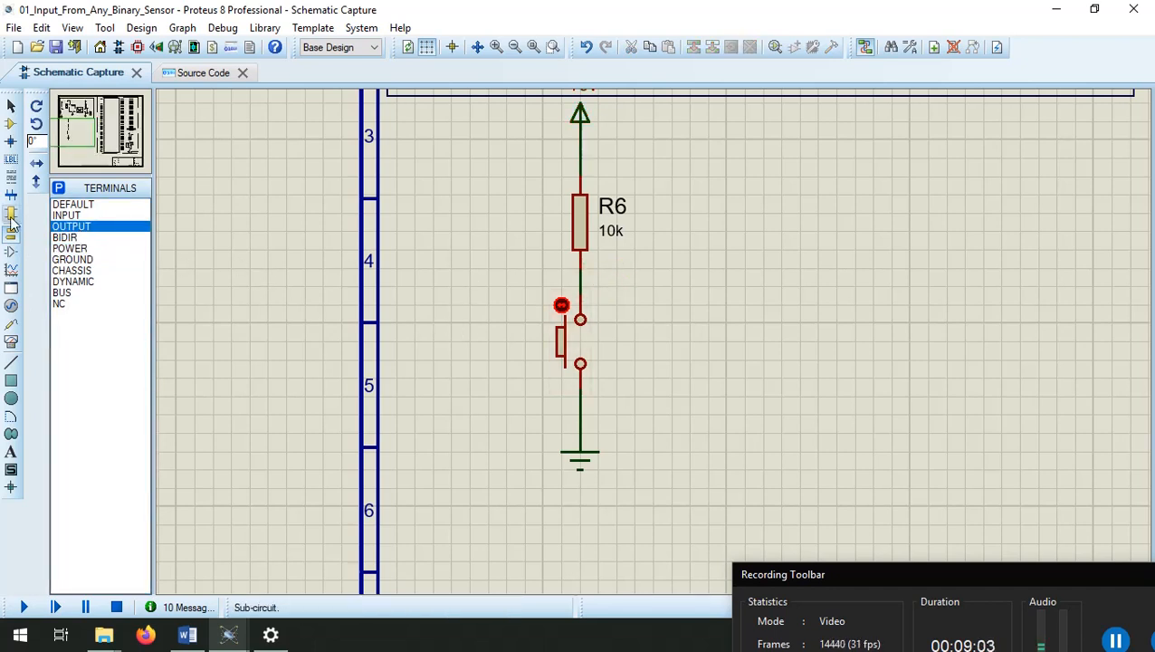
{"action": "left_click", "coordinate": [81, 205]}
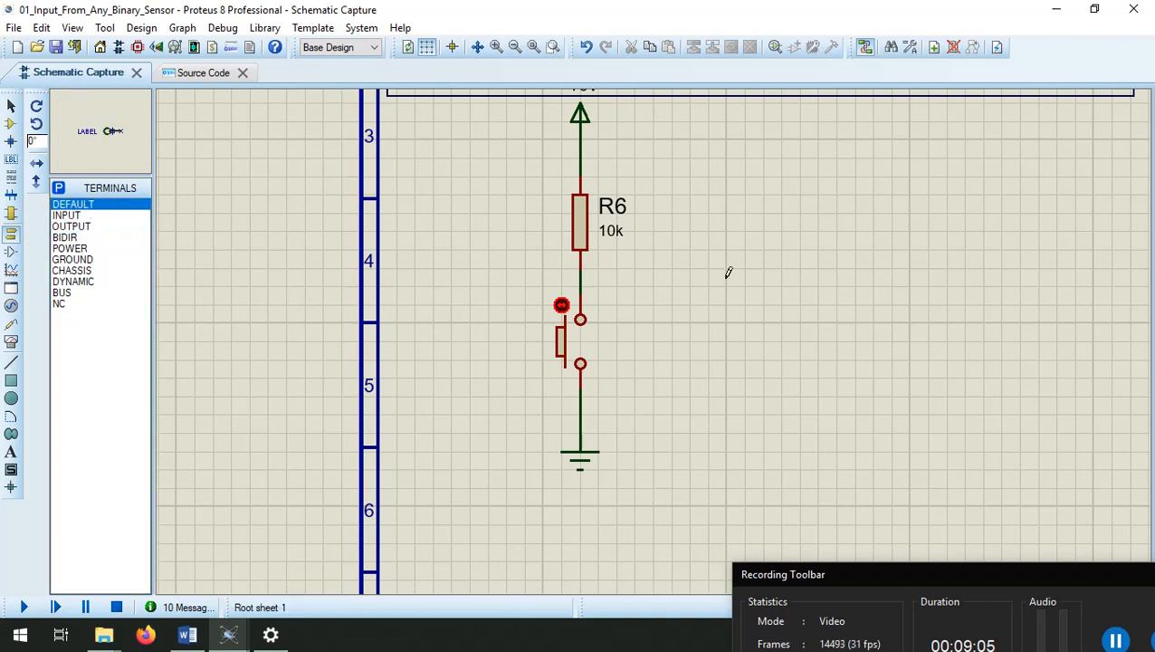
{"action": "left_click", "coordinate": [625, 286]}
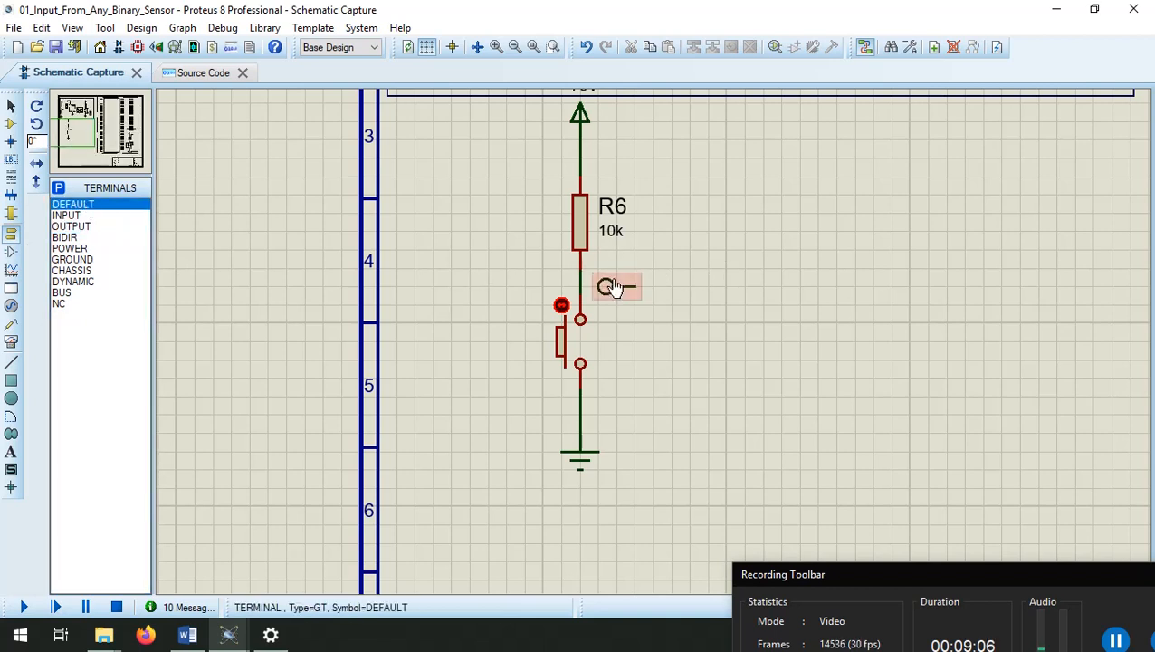
{"action": "right_click", "coordinate": [631, 277]}
{"action": "left_click", "coordinate": [713, 363]}
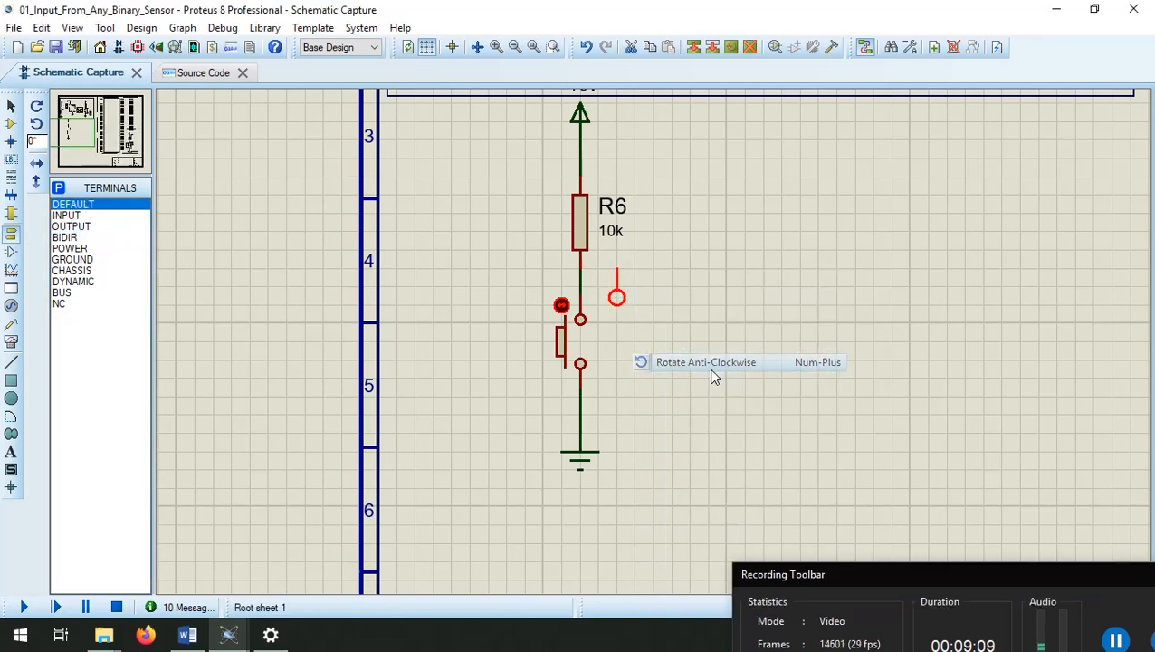
{"action": "right_click", "coordinate": [634, 290]}
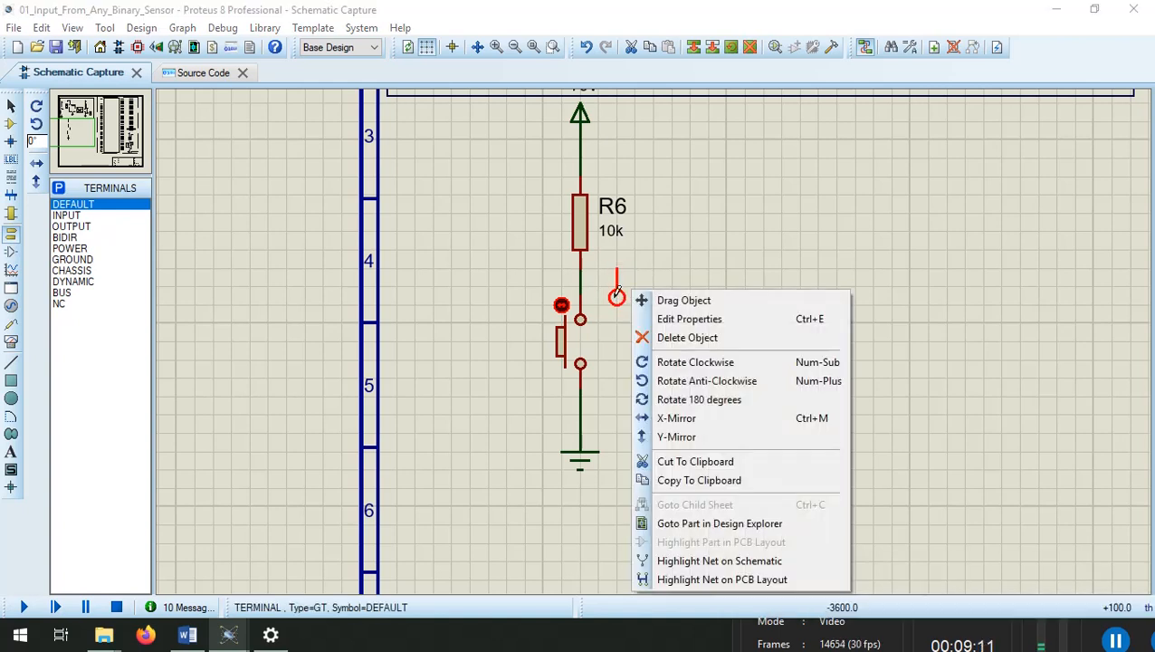
{"action": "left_click", "coordinate": [678, 374]}
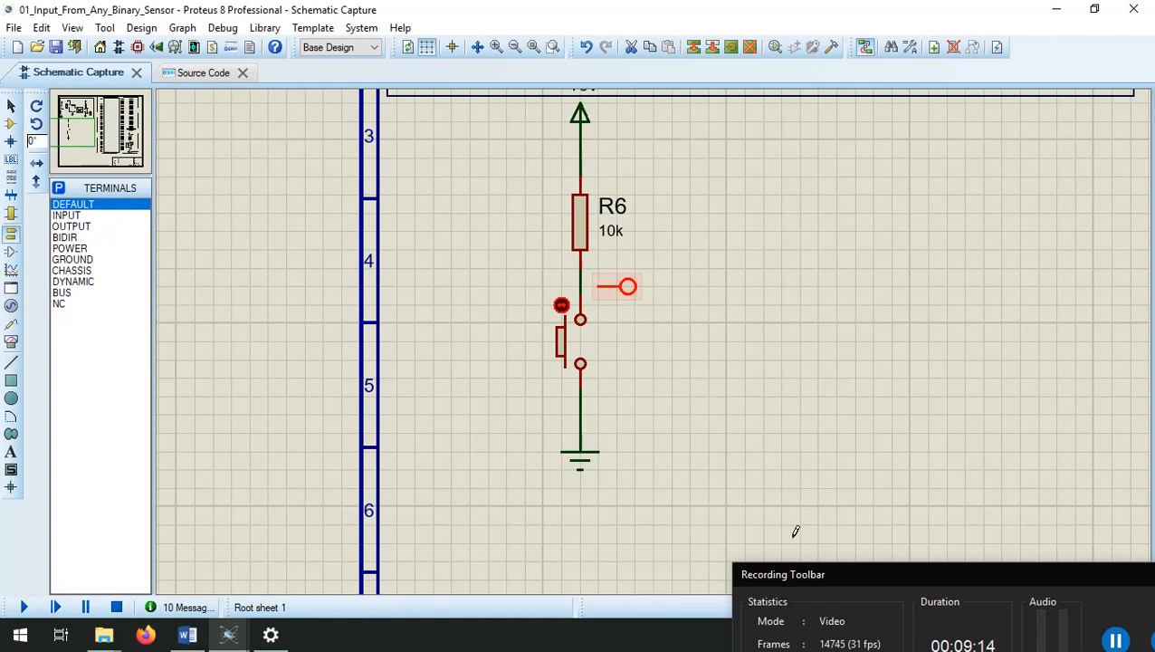
{"action": "left_click_drag", "start_coordinate": [896, 575], "coordinate": [783, 432]}
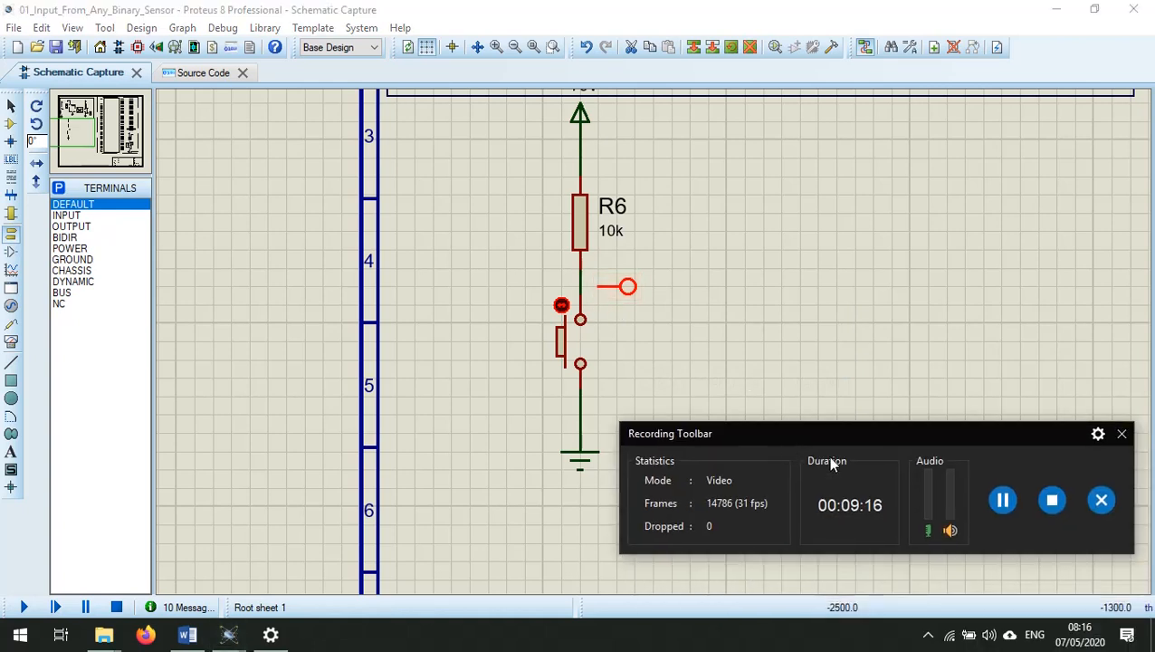
{"action": "left_click", "coordinate": [1003, 499]}
{"action": "left_click", "coordinate": [1003, 500]}
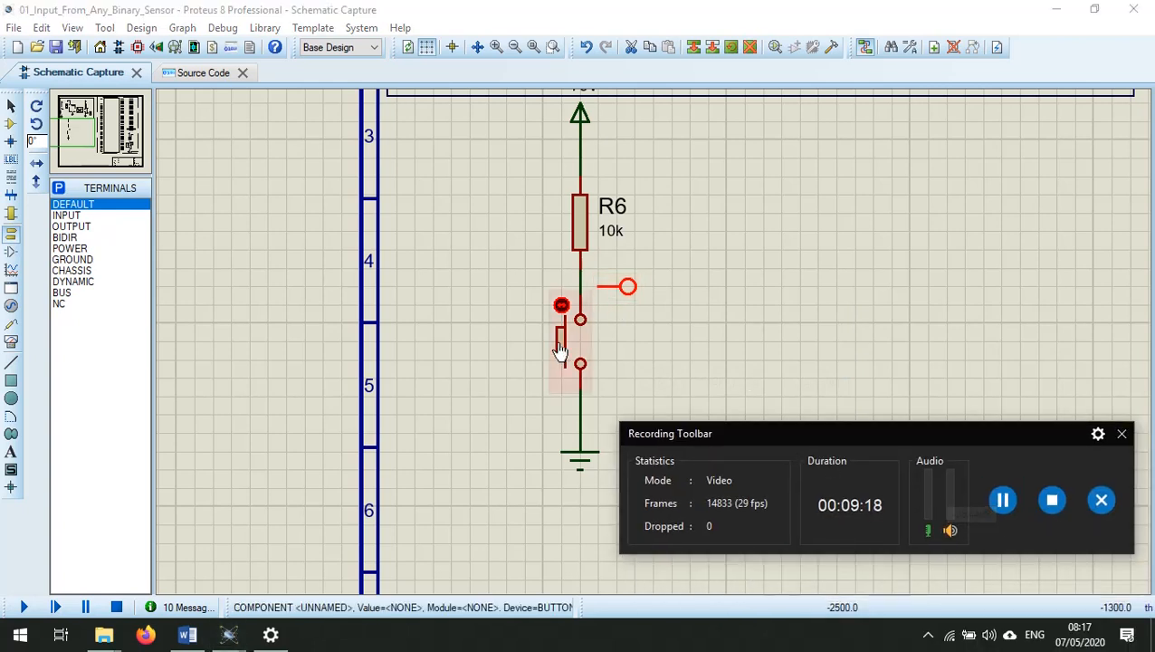
Move the default terminal up by one grid step and wire it to the connection between R6 and the push button.
{"action": "scroll", "coordinate": [661, 319], "scroll_direction": "up", "scroll_amount": 2}
{"action": "scroll", "coordinate": [661, 319], "scroll_direction": "up", "scroll_amount": 2}
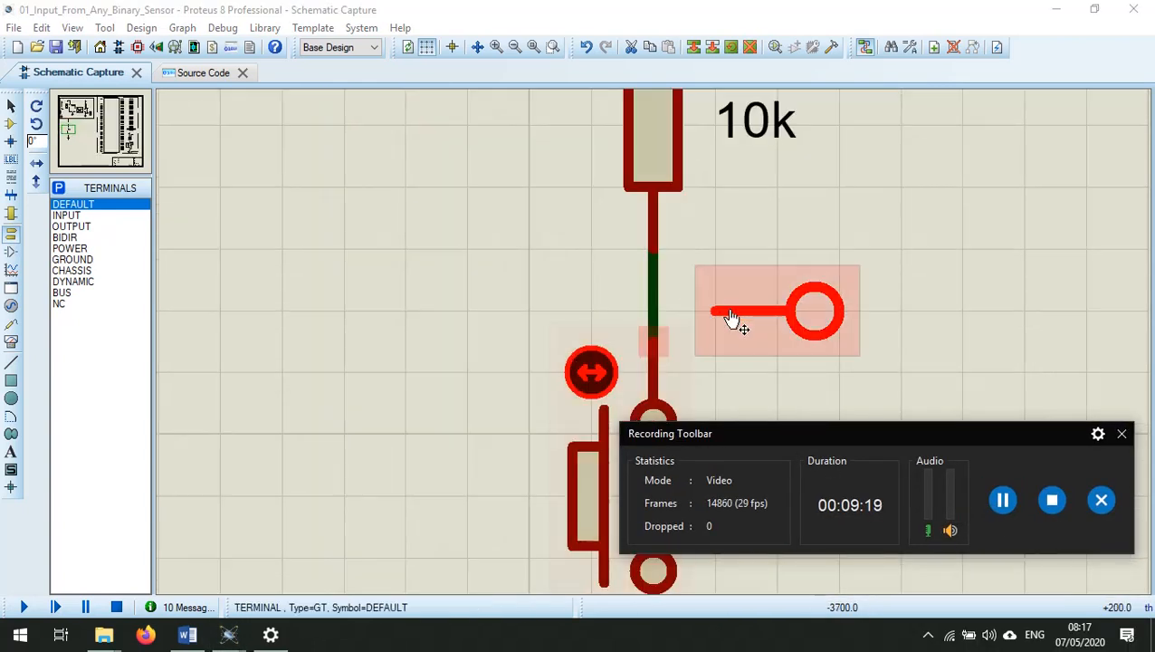
{"action": "left_click_drag", "start_coordinate": [747, 319], "coordinate": [715, 250]}
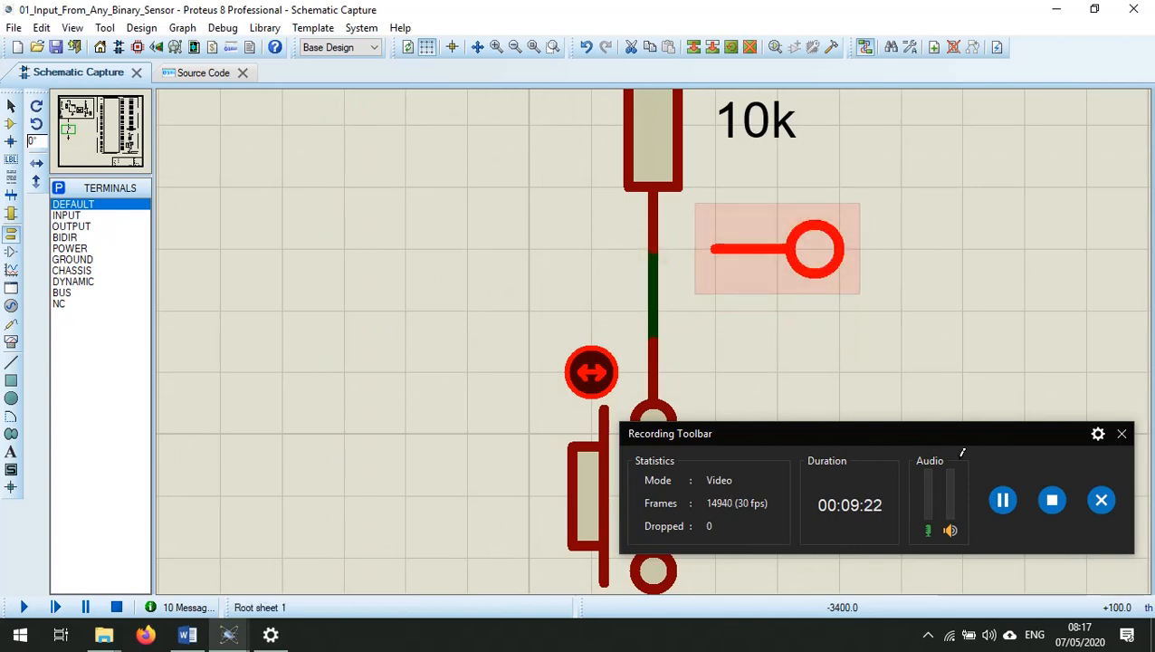
{"action": "left_click", "coordinate": [652, 311]}
{"action": "left_click", "coordinate": [715, 257]}
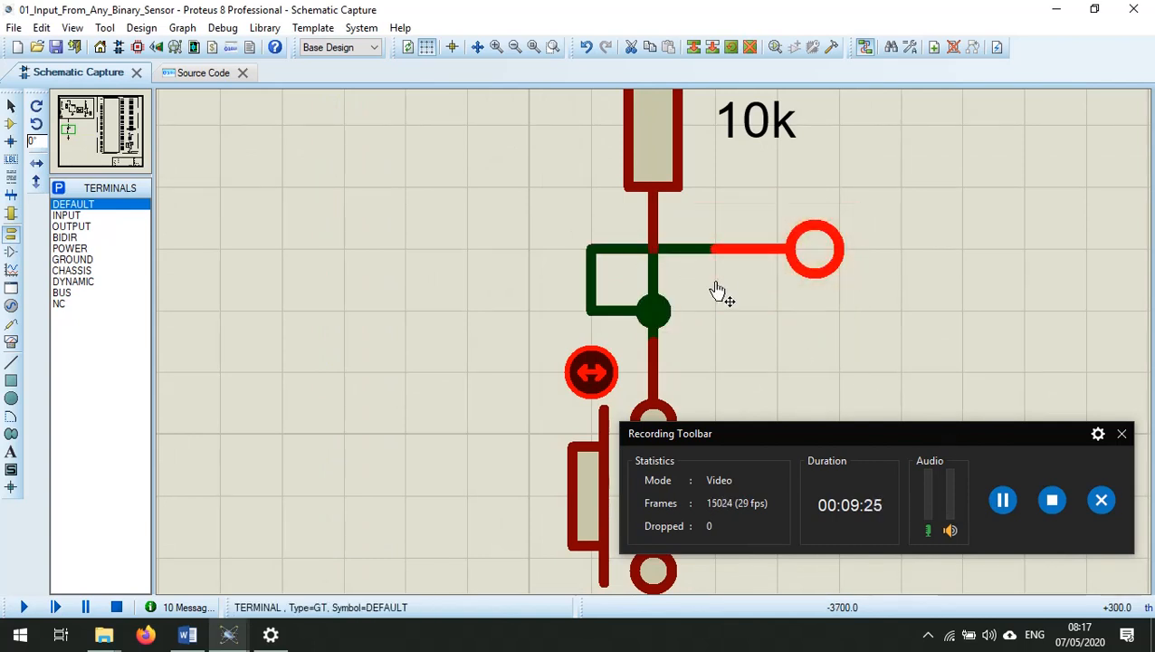
Change the label of the power terminal above R6 to +5V.
{"action": "scroll", "coordinate": [693, 326], "scroll_direction": "down", "scroll_amount": 3}
{"action": "scroll", "coordinate": [678, 349], "scroll_direction": "down", "scroll_amount": 1}
{"action": "scroll", "coordinate": [678, 350], "scroll_direction": "up", "scroll_amount": 2}
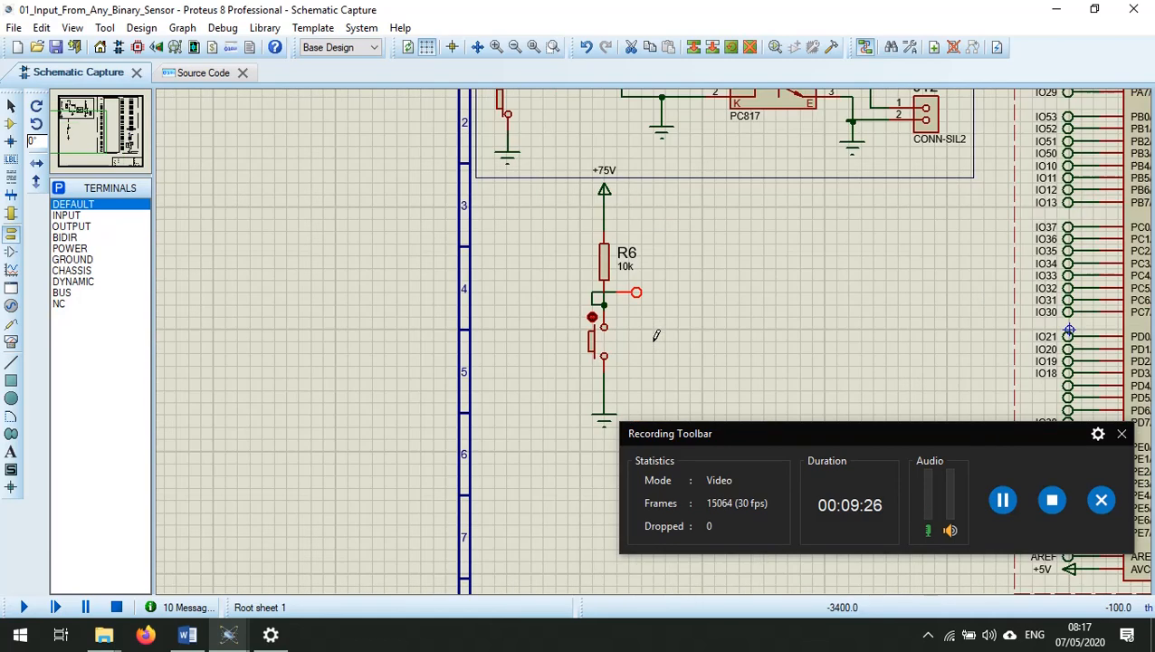
{"action": "double_click", "coordinate": [608, 199]}
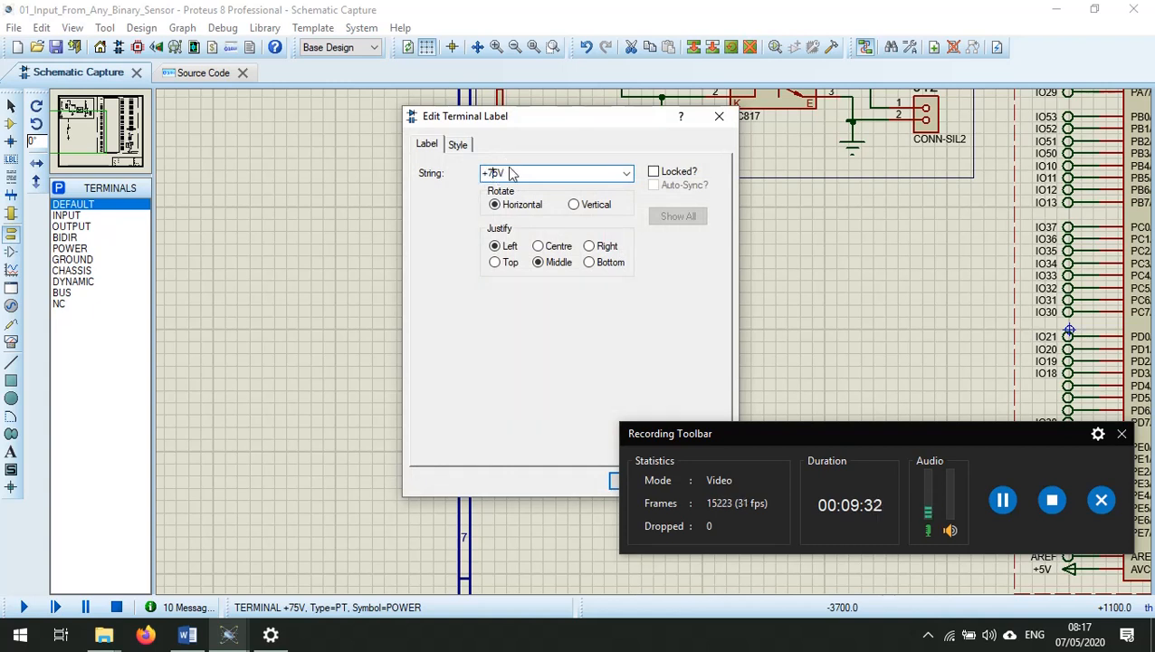
{"action": "key", "text": "BackSpace"}
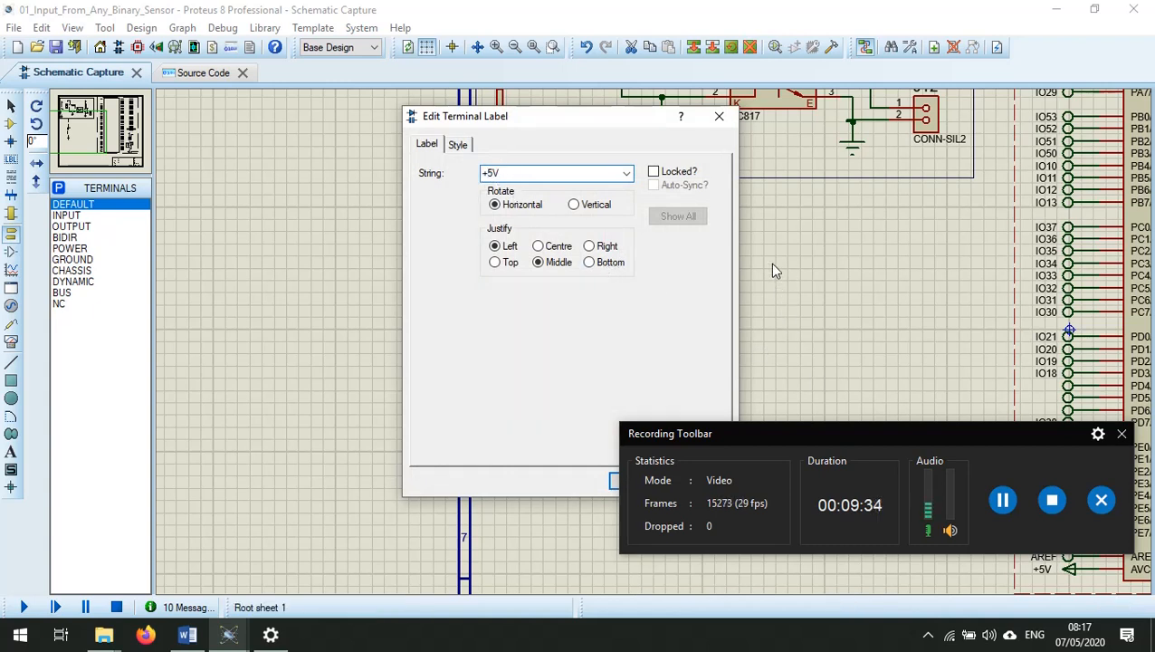
{"action": "left_click_drag", "start_coordinate": [792, 442], "coordinate": [929, 560]}
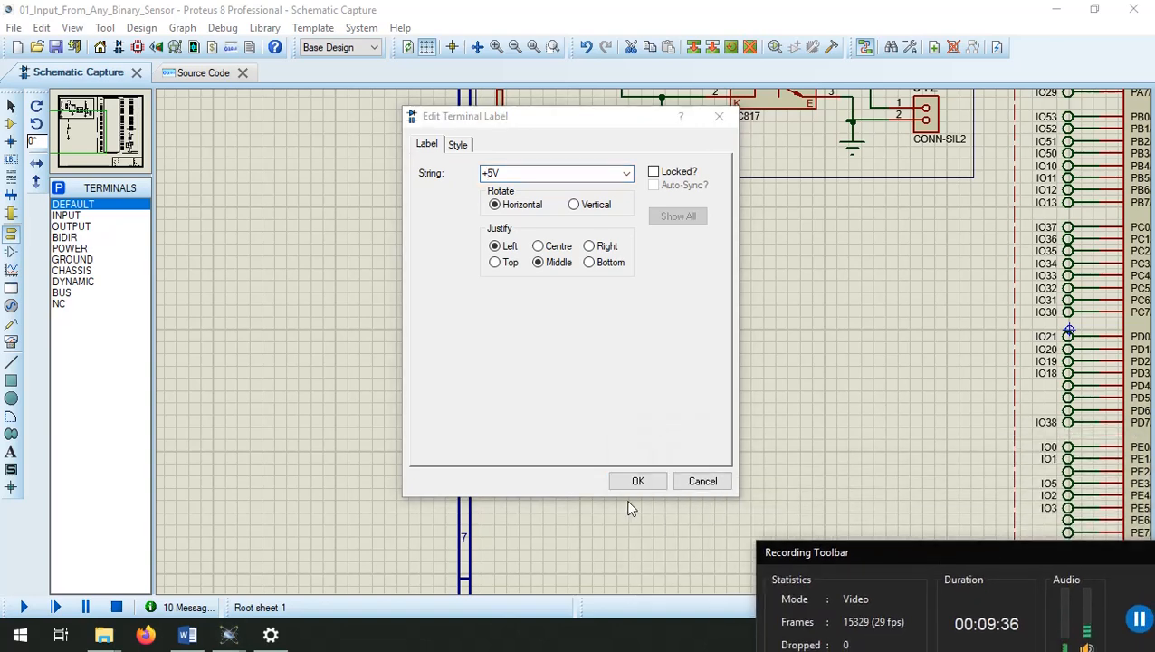
{"action": "left_click", "coordinate": [640, 481]}
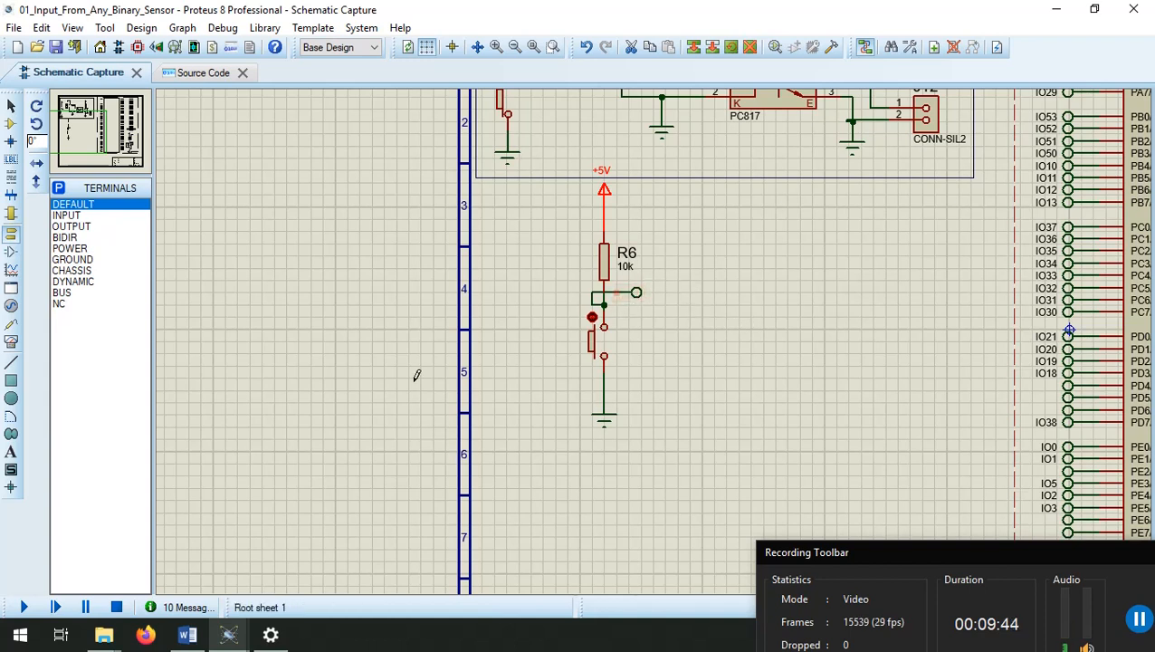
Label the default terminal between R6 and the push button with the existing net name IO1.
{"action": "double_click", "coordinate": [636, 299]}
{"action": "left_click", "coordinate": [625, 172]}
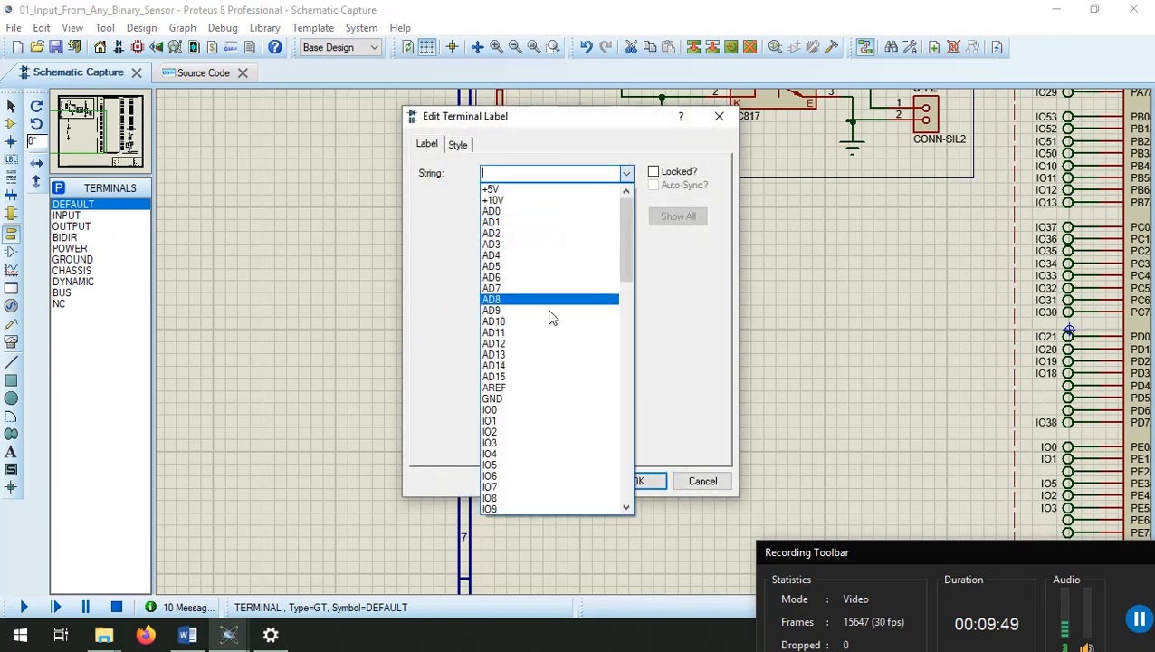
{"action": "left_click", "coordinate": [542, 422]}
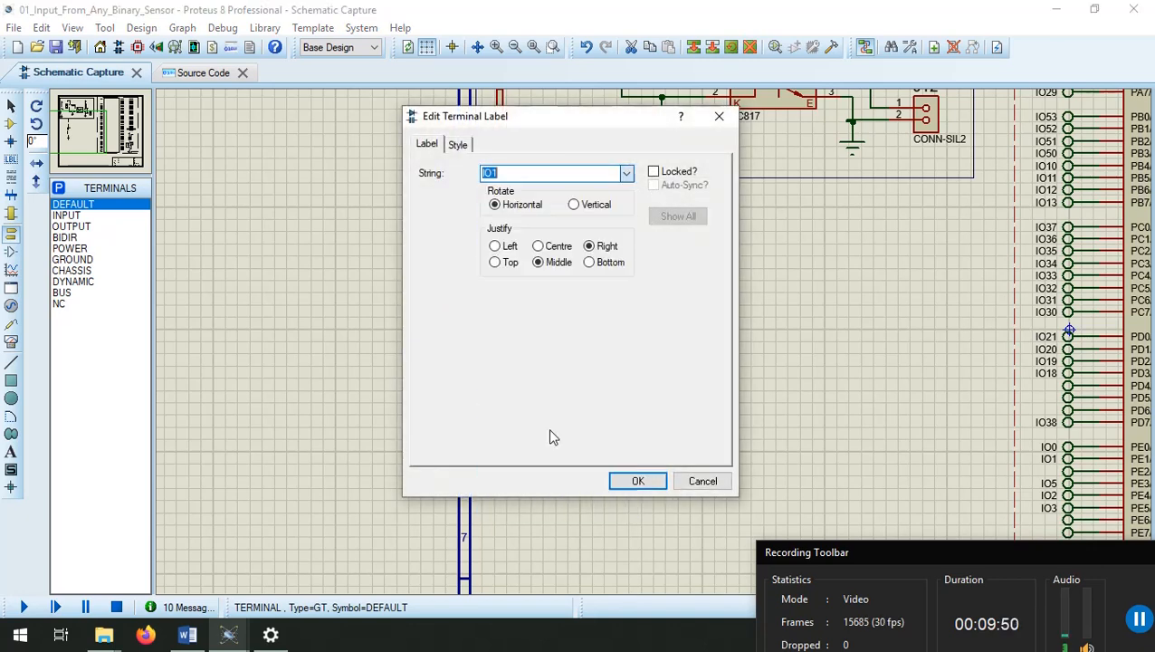
{"action": "left_click", "coordinate": [645, 484]}
Select the LED & Reset circuit beside the Arduino Mega, including its resistors and terminals, and try to copy it to the clipboard.
{"action": "scroll", "coordinate": [738, 317], "scroll_direction": "down", "scroll_amount": 3}
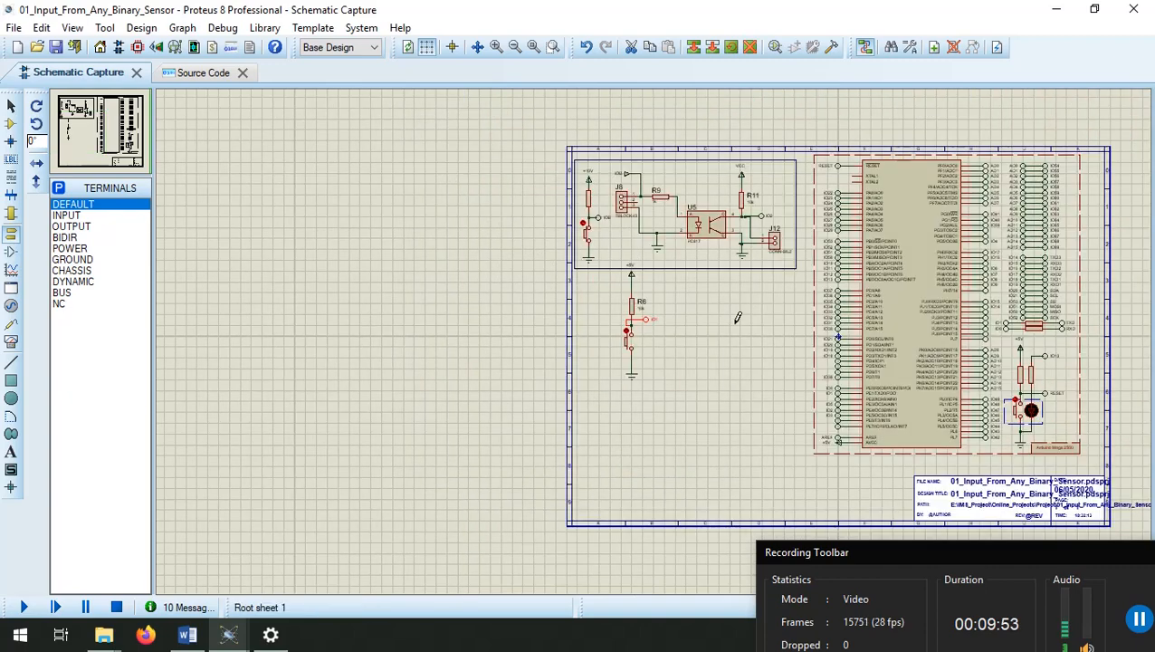
{"action": "scroll", "coordinate": [819, 367], "scroll_direction": "up", "scroll_amount": 2}
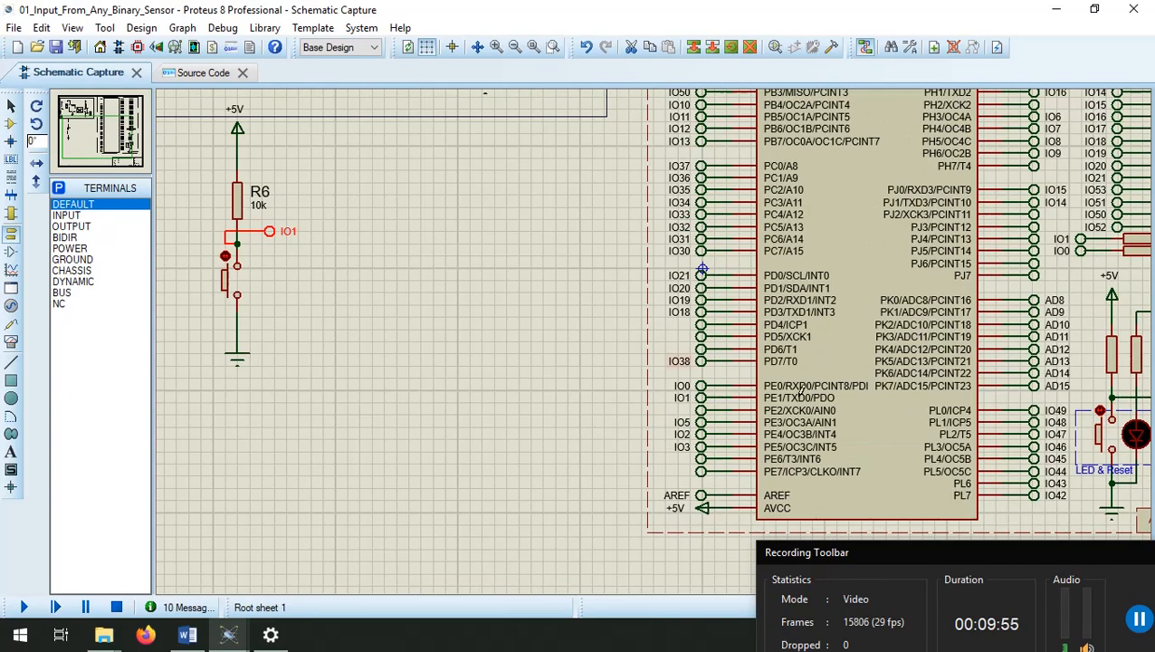
{"action": "scroll", "coordinate": [799, 389], "scroll_direction": "down", "scroll_amount": 2}
{"action": "scroll", "coordinate": [969, 399], "scroll_direction": "up", "scroll_amount": 3}
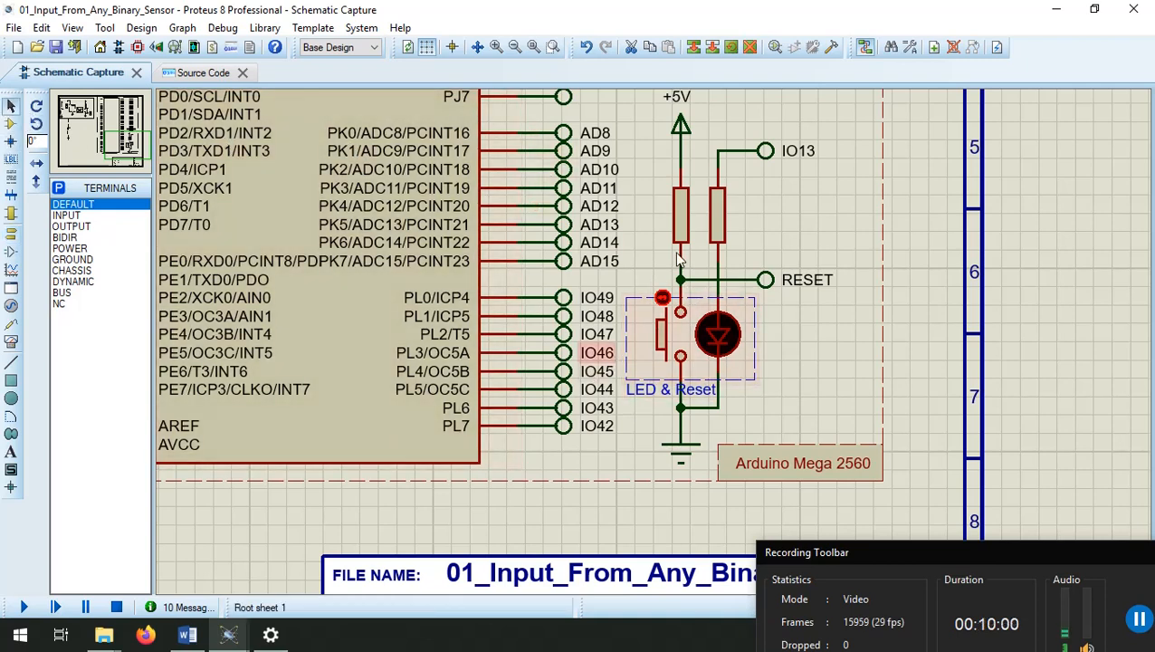
{"action": "left_click_drag", "start_coordinate": [650, 119], "coordinate": [836, 488]}
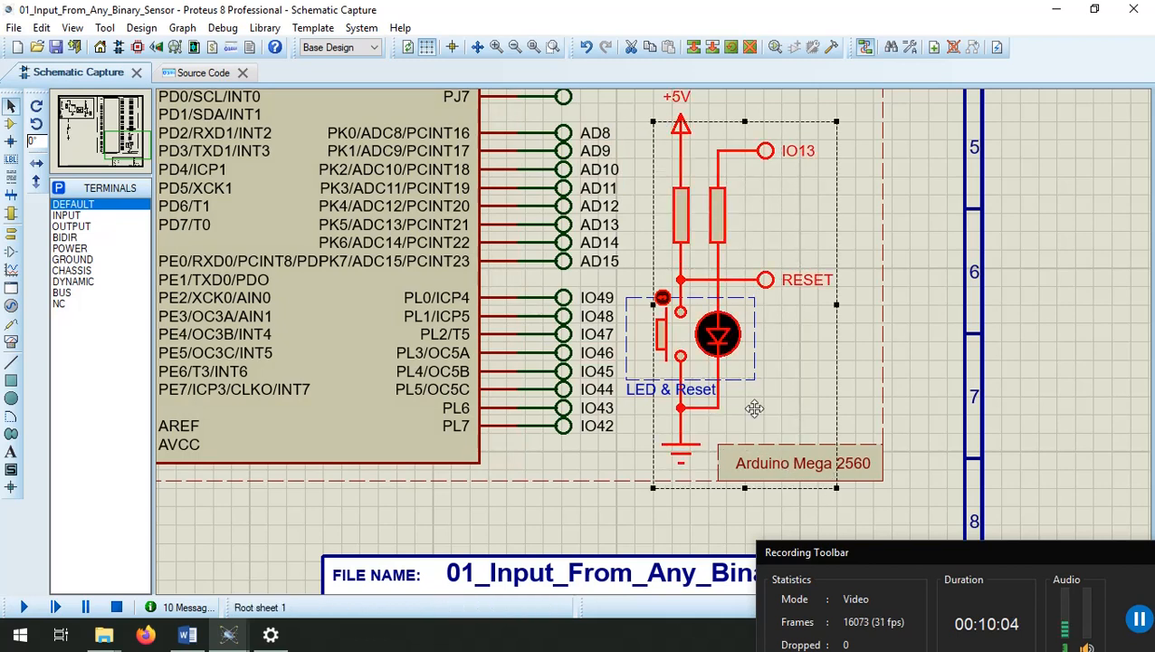
{"action": "right_click", "coordinate": [738, 362]}
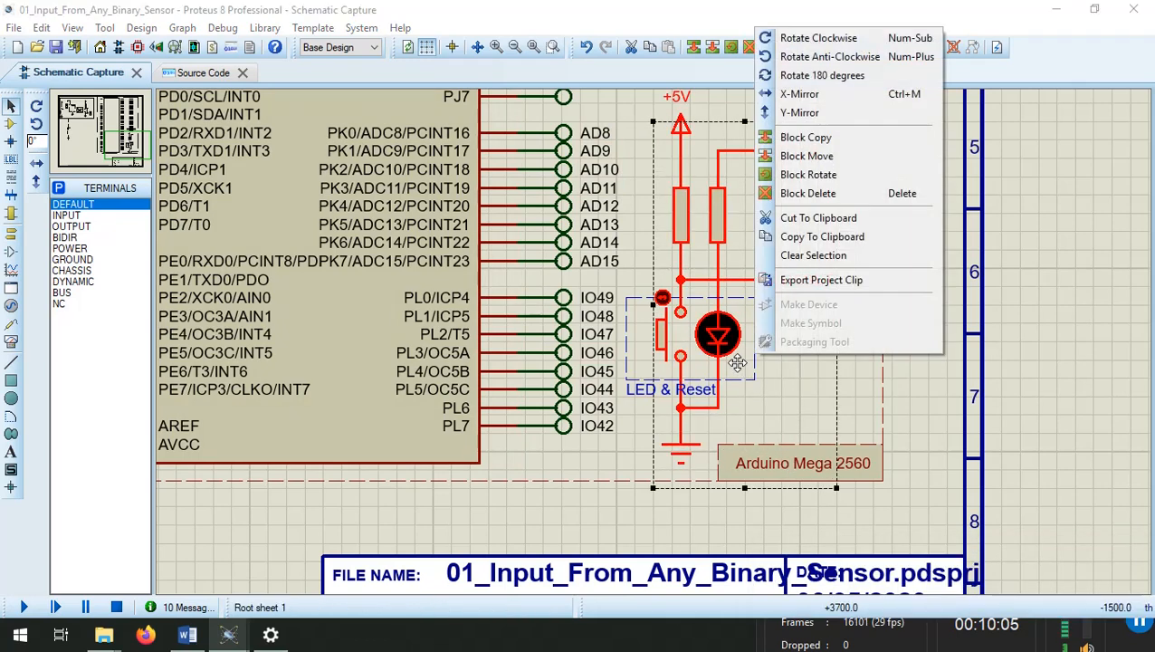
{"action": "left_click", "coordinate": [787, 240]}
{"action": "scroll", "coordinate": [597, 353], "scroll_direction": "down", "scroll_amount": 5}
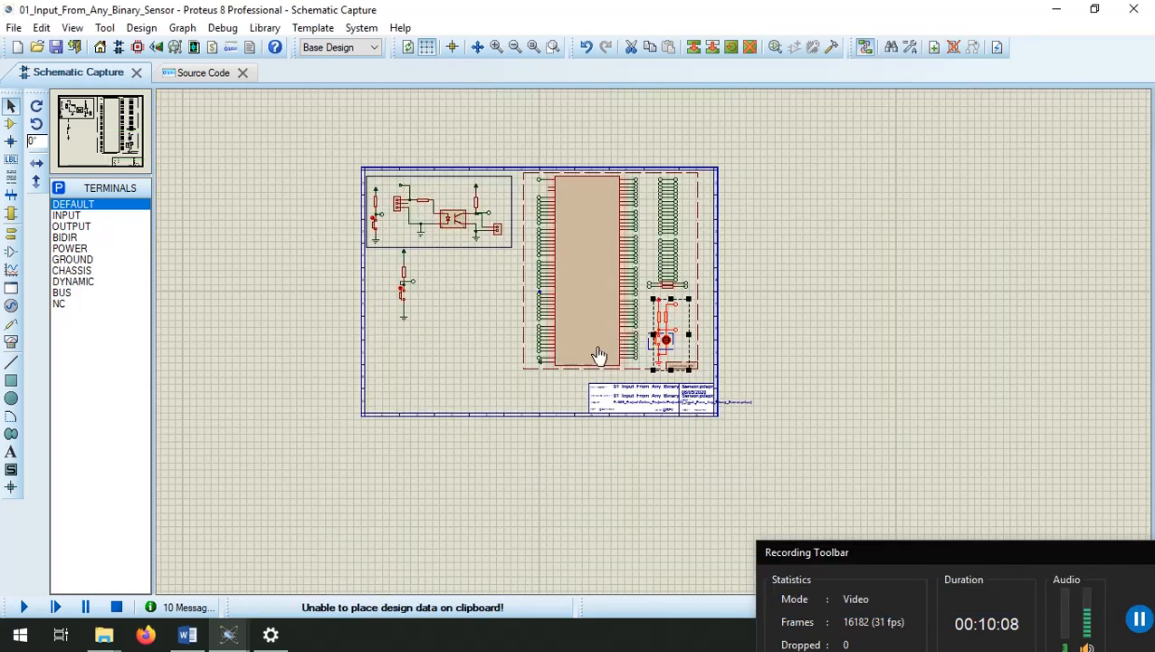
Block-copy the LED & Reset circuit beside the Arduino Mega and place the copy next to the R6 push-button circuit.
{"action": "right_click", "coordinate": [445, 291]}
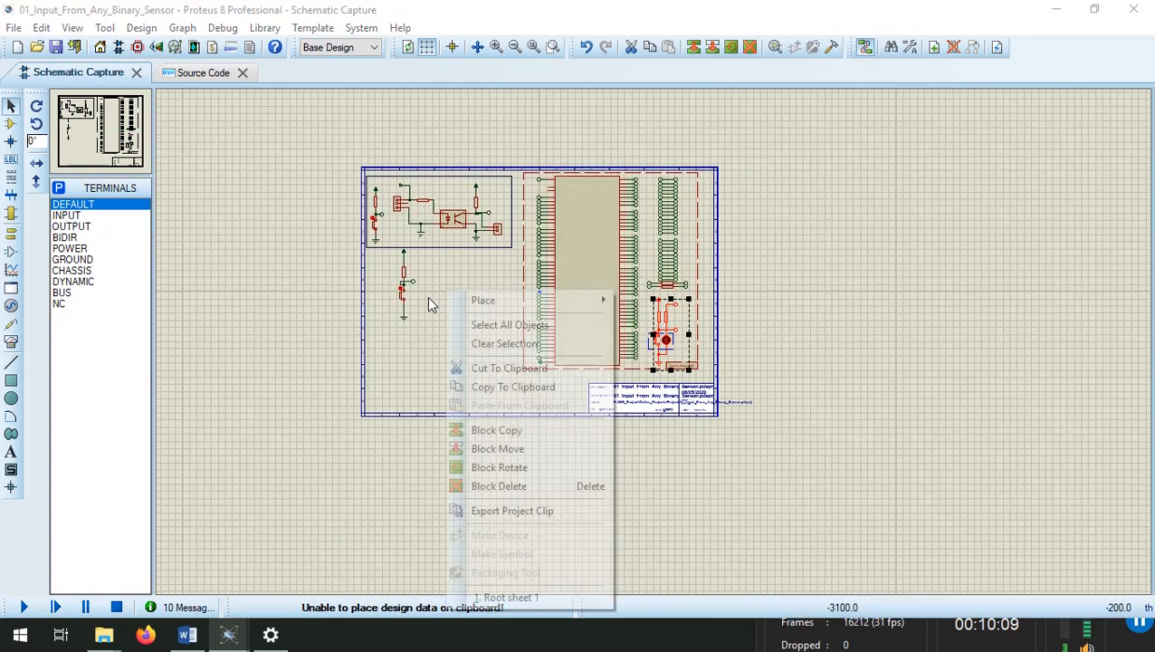
{"action": "left_click", "coordinate": [709, 339]}
{"action": "scroll", "coordinate": [709, 339], "scroll_direction": "up", "scroll_amount": 1}
{"action": "scroll", "coordinate": [656, 352], "scroll_direction": "up", "scroll_amount": 1}
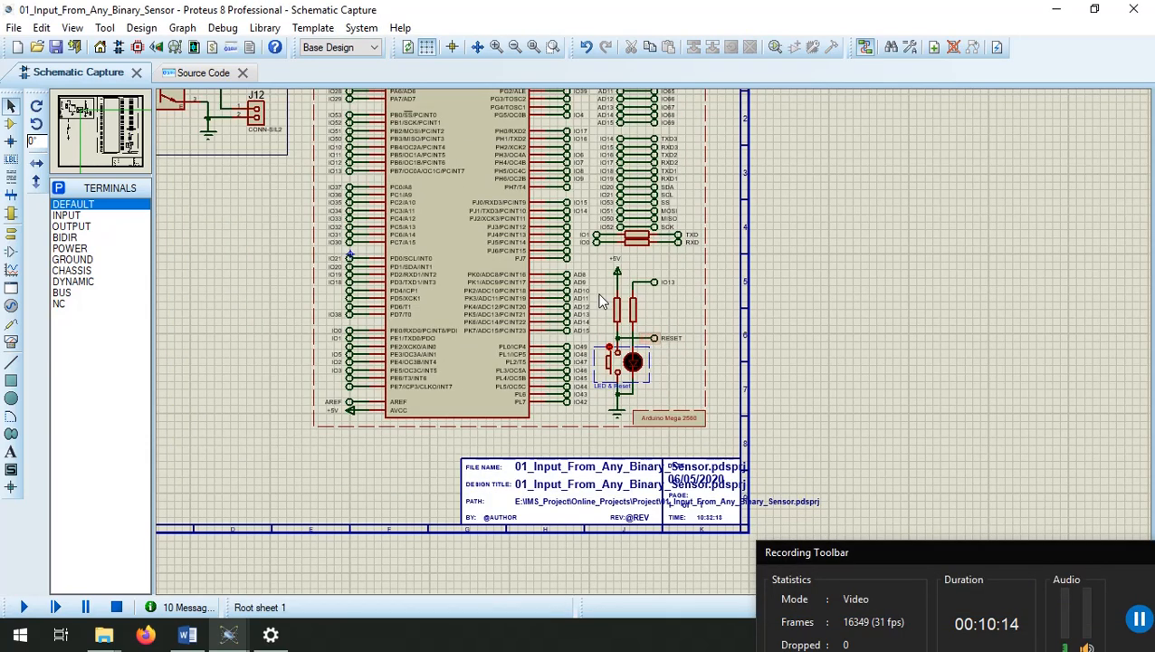
{"action": "left_click_drag", "start_coordinate": [664, 425], "coordinate": [678, 423]}
{"action": "right_click", "coordinate": [632, 369]}
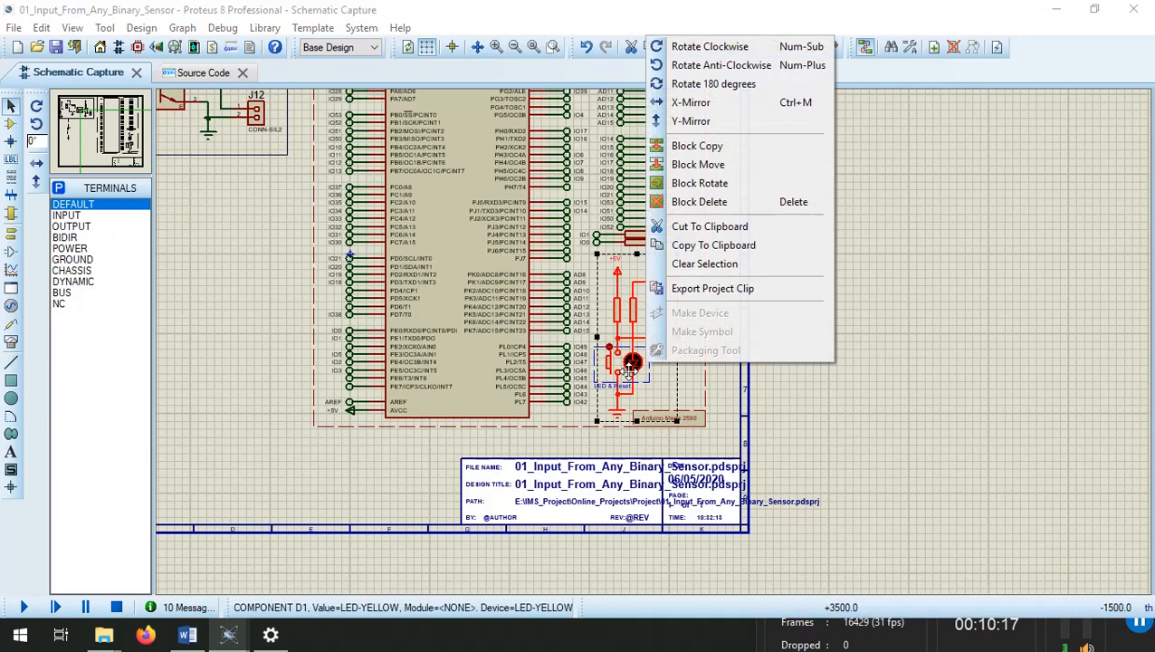
{"action": "left_click", "coordinate": [697, 145]}
{"action": "scroll", "coordinate": [206, 454], "scroll_direction": "down", "scroll_amount": 2}
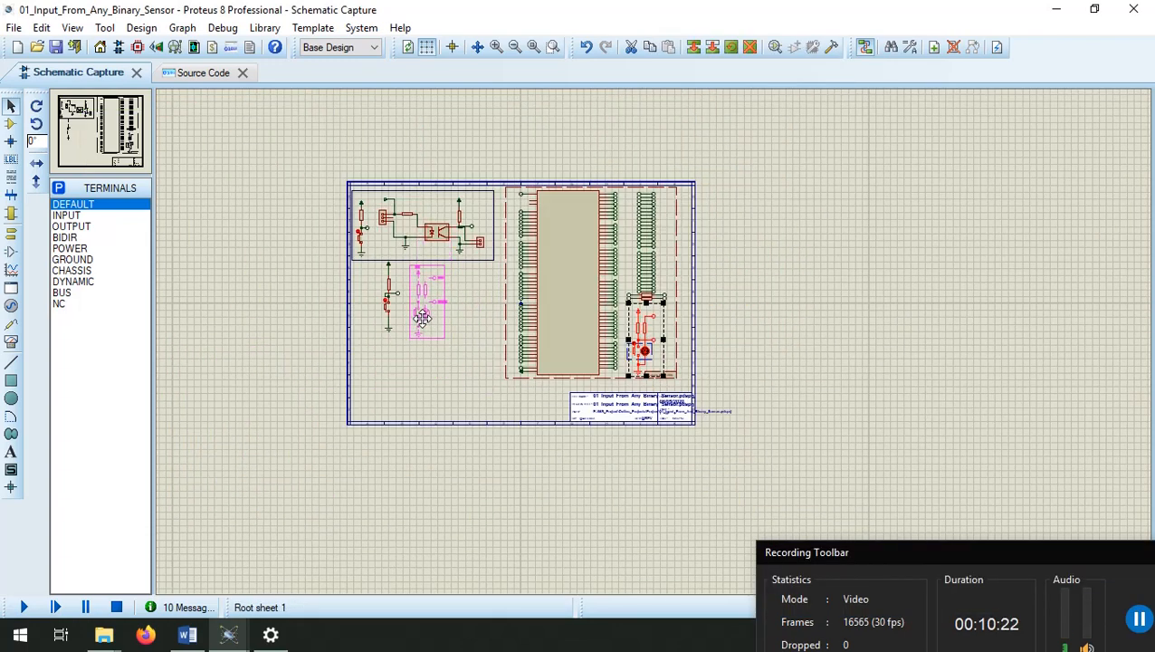
{"action": "scroll", "coordinate": [426, 317], "scroll_direction": "up", "scroll_amount": 3}
{"action": "left_click", "coordinate": [713, 353]}
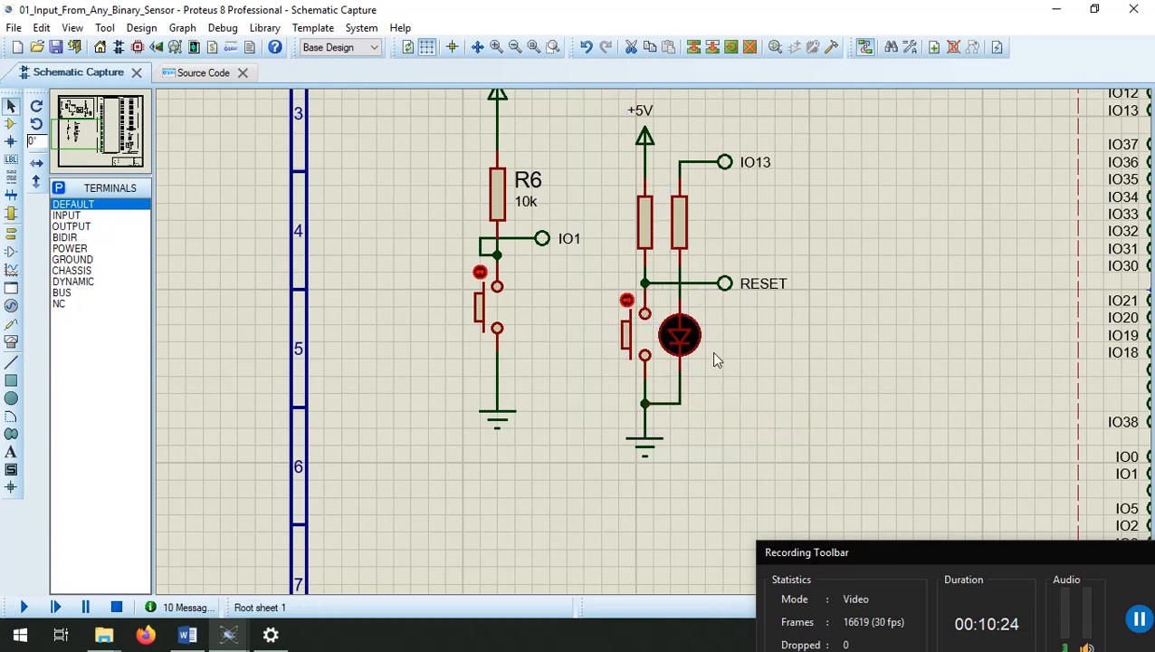
Delete the pull-up resistor, push button, +5V power terminal and RESET terminal from the copied circuit, keeping the LED branch.
{"action": "right_click", "coordinate": [648, 226]}
{"action": "key", "text": "Escape"}
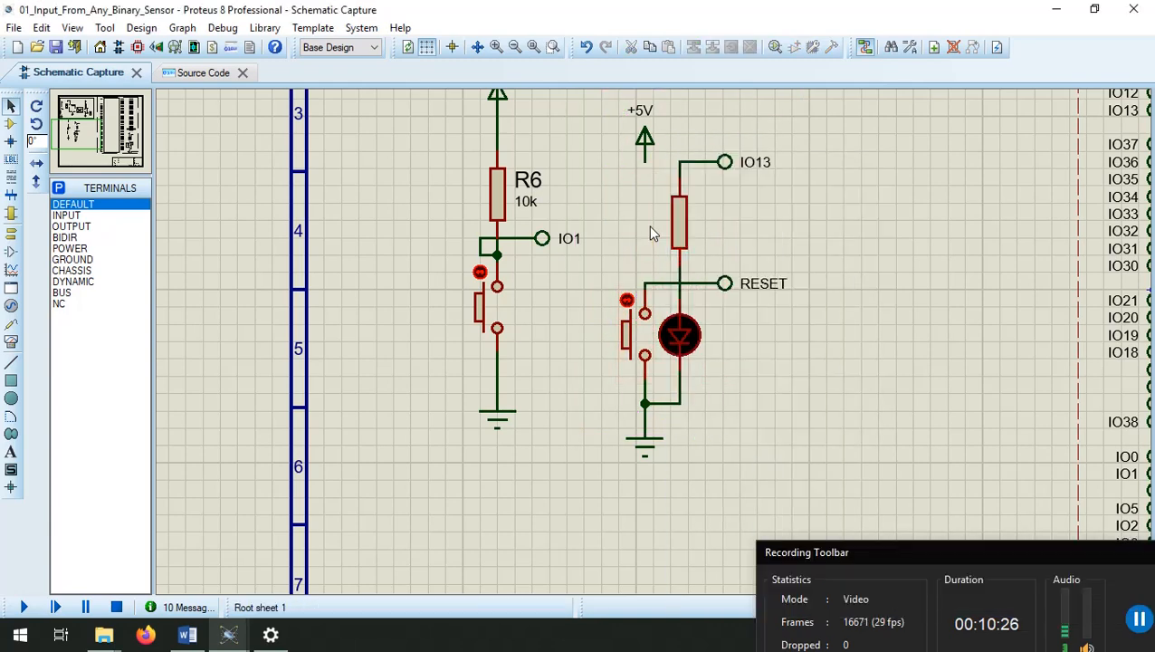
{"action": "right_click", "coordinate": [631, 340]}
{"action": "key", "text": "Escape"}
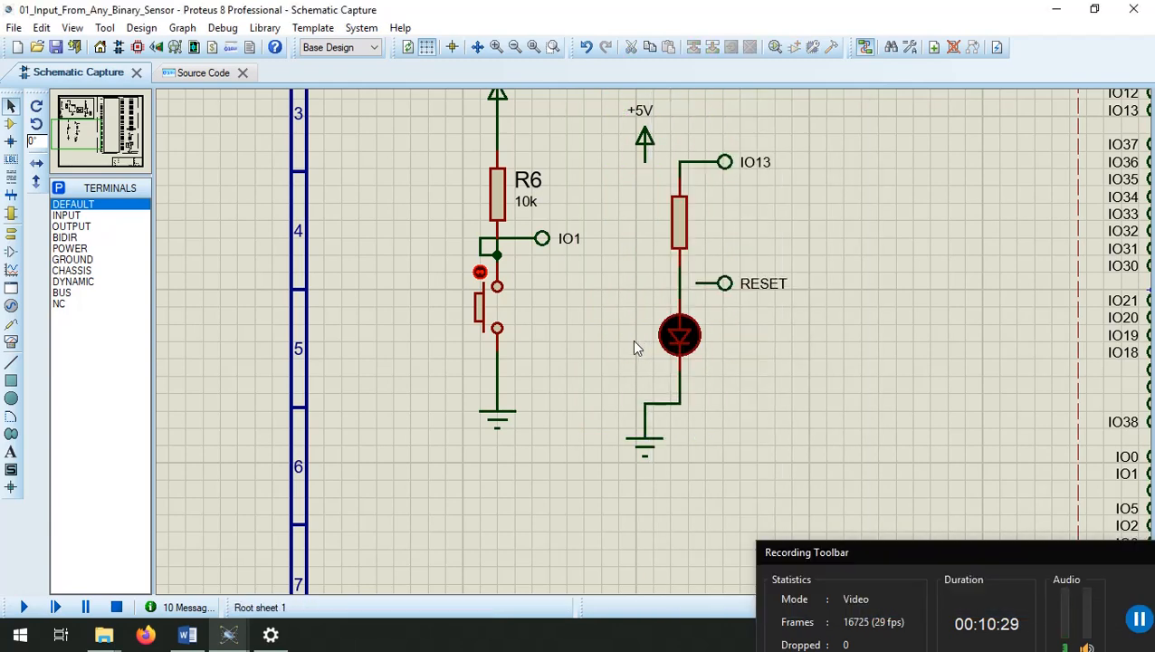
{"action": "right_click", "coordinate": [647, 145]}
{"action": "right_click", "coordinate": [647, 145]}
{"action": "right_click", "coordinate": [727, 288]}
{"action": "right_click", "coordinate": [728, 288]}
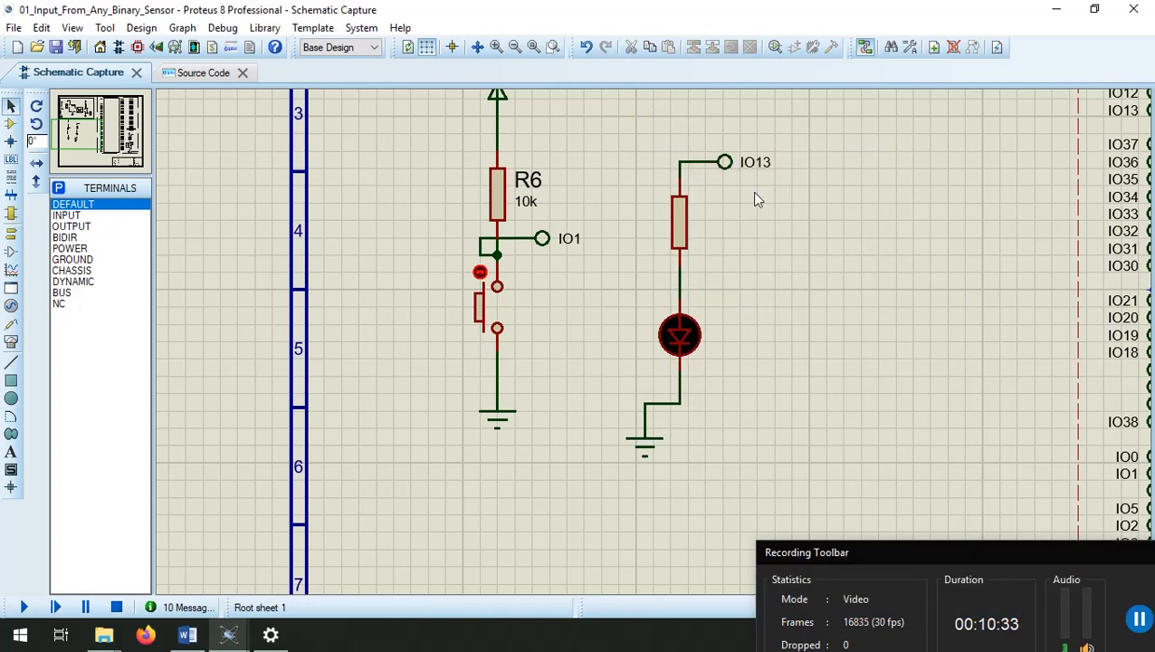
Change the label of the terminal above the copied LED's resistor to IO0.
{"action": "scroll", "coordinate": [1018, 378], "scroll_direction": "down", "scroll_amount": 1}
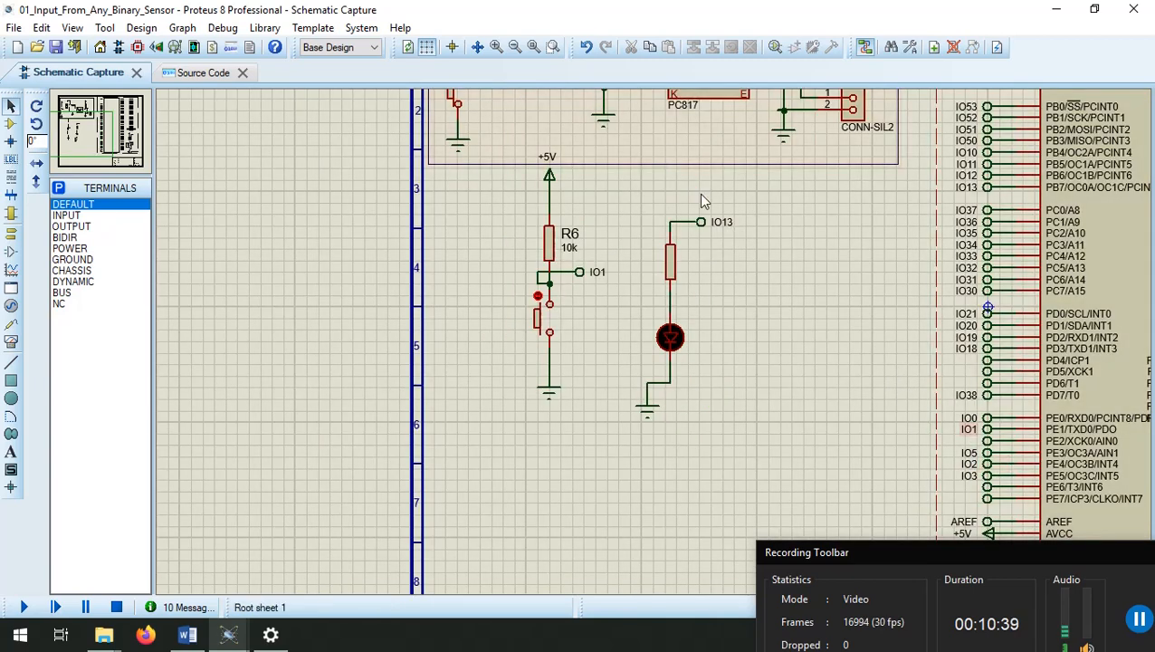
{"action": "double_click", "coordinate": [726, 227]}
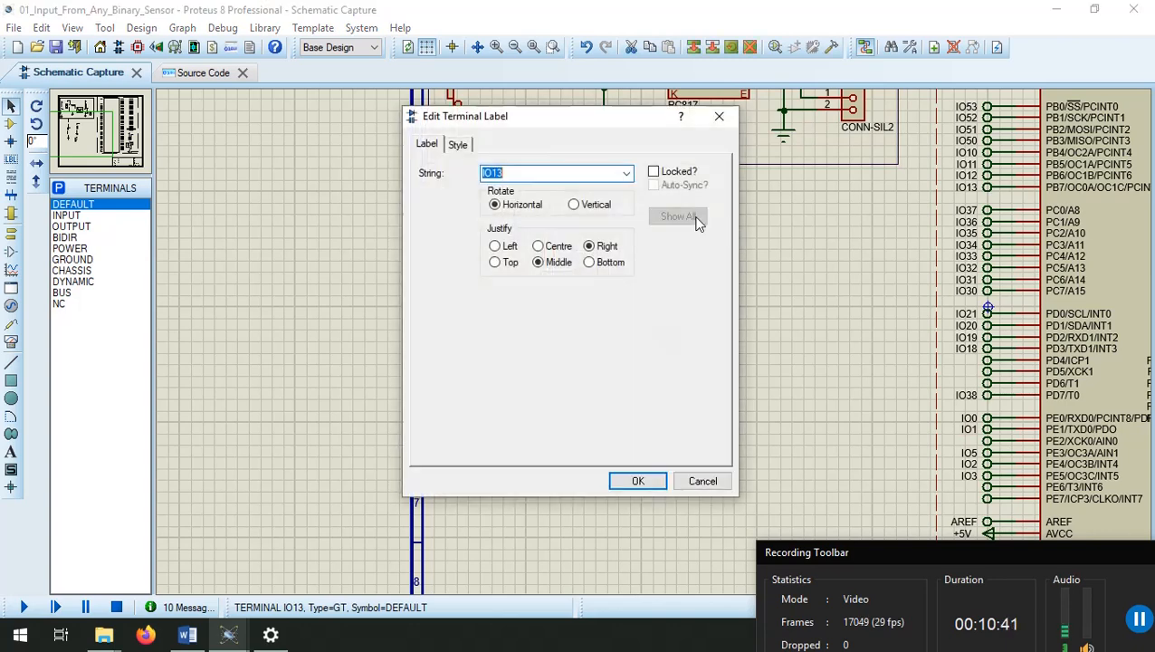
{"action": "left_click", "coordinate": [528, 174]}
{"action": "type", "text": "0"}
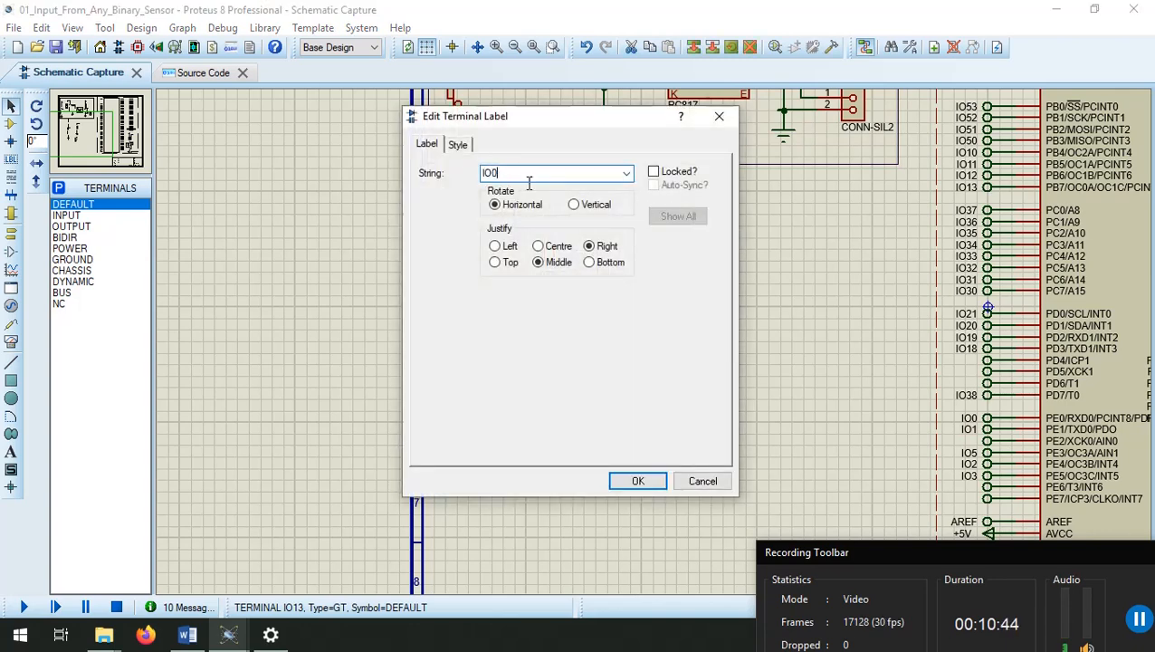
{"action": "left_click", "coordinate": [638, 481]}
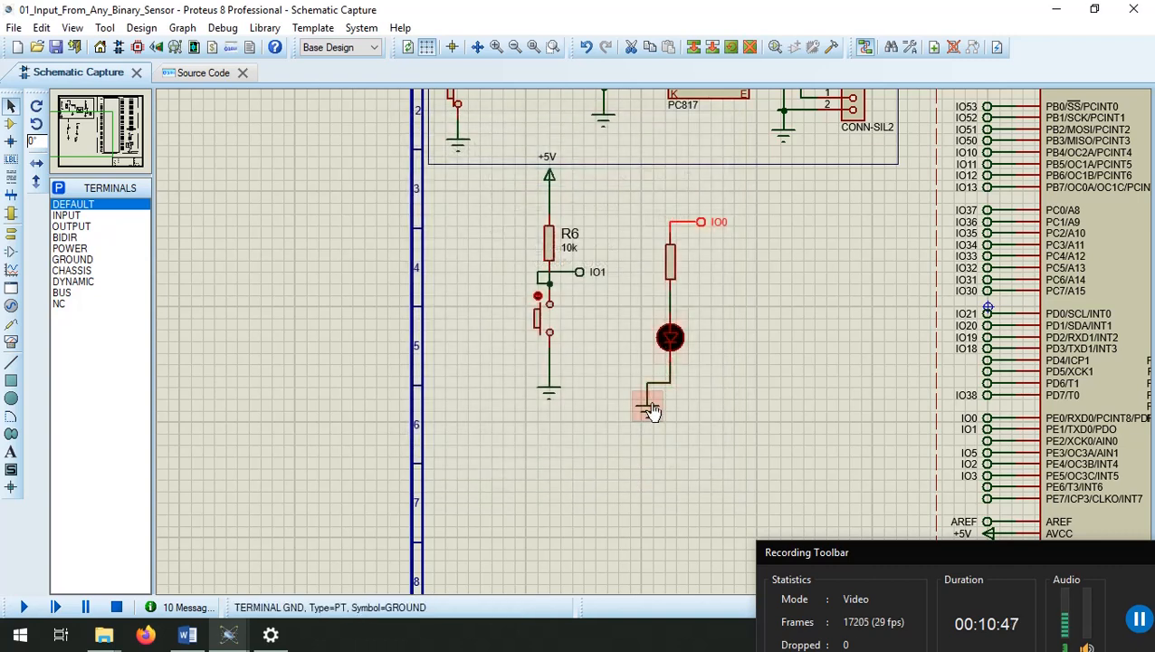
Move the ground terminal of the copied LED circuit so it sits straight below the LED.
{"action": "left_click_drag", "start_coordinate": [646, 422], "coordinate": [668, 408]}
{"action": "scroll", "coordinate": [691, 255], "scroll_direction": "up", "scroll_amount": 3}
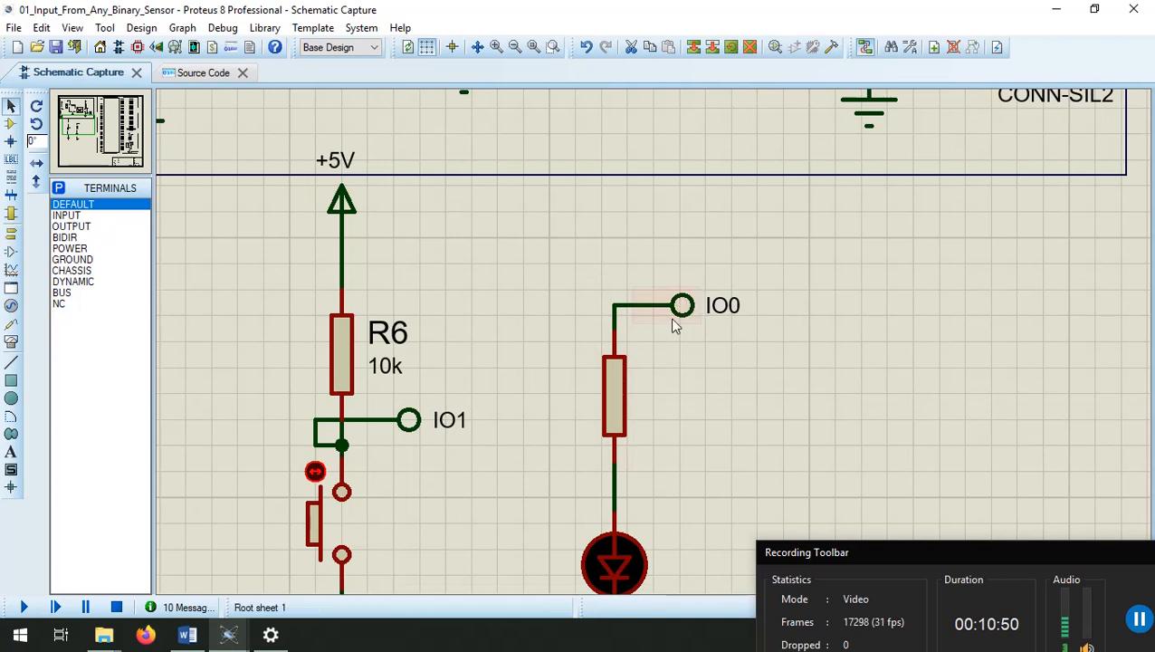
{"action": "scroll", "coordinate": [648, 372], "scroll_direction": "down", "scroll_amount": 3}
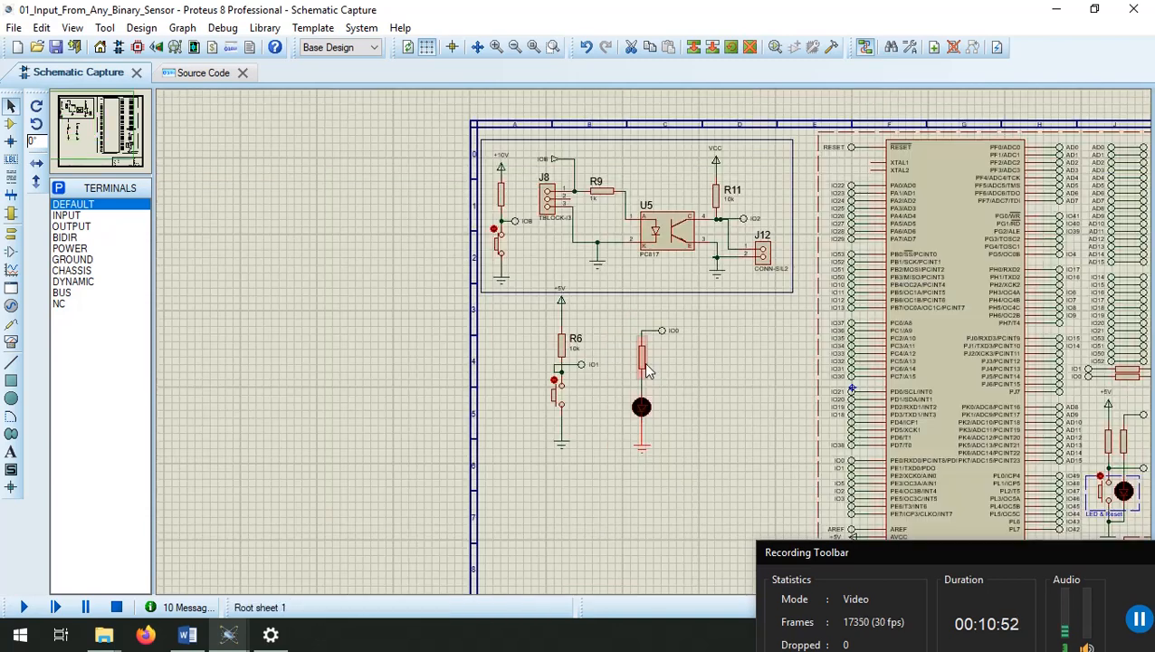
{"action": "scroll", "coordinate": [731, 380], "scroll_direction": "down", "scroll_amount": 2}
{"action": "scroll", "coordinate": [779, 381], "scroll_direction": "up", "scroll_amount": 3}
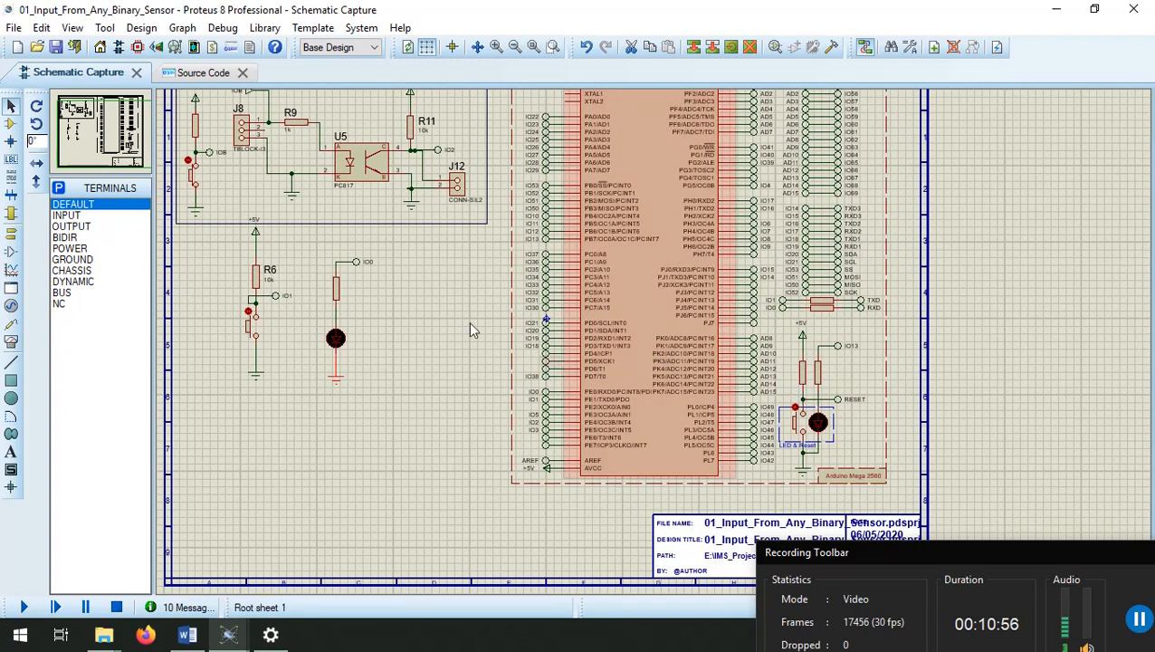
Check the component properties of the copied LED's resistor and of the original LED resistor beside the Arduino Mega.
{"action": "double_click", "coordinate": [336, 292]}
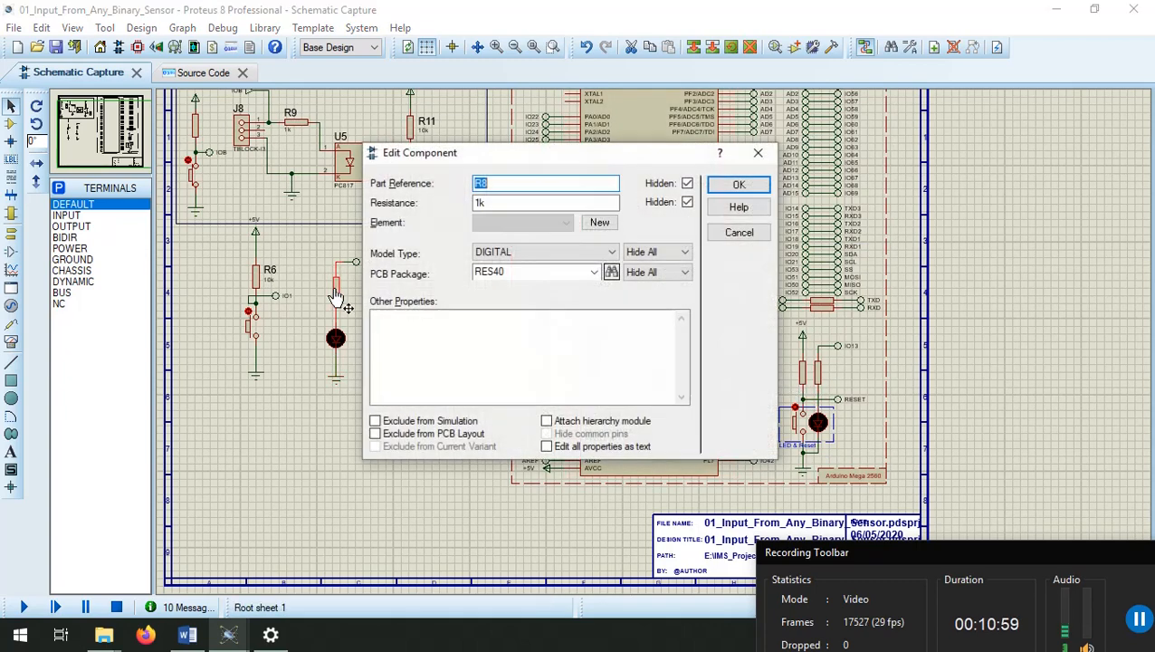
{"action": "left_click", "coordinate": [757, 192]}
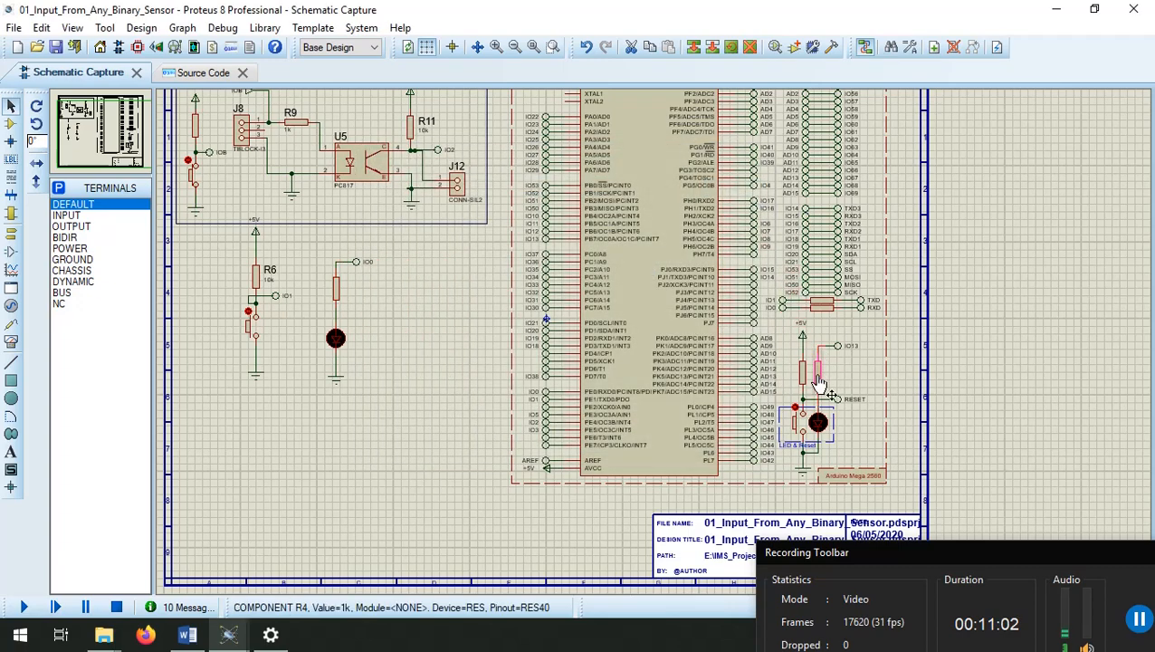
{"action": "double_click", "coordinate": [817, 371]}
{"action": "left_click", "coordinate": [735, 187]}
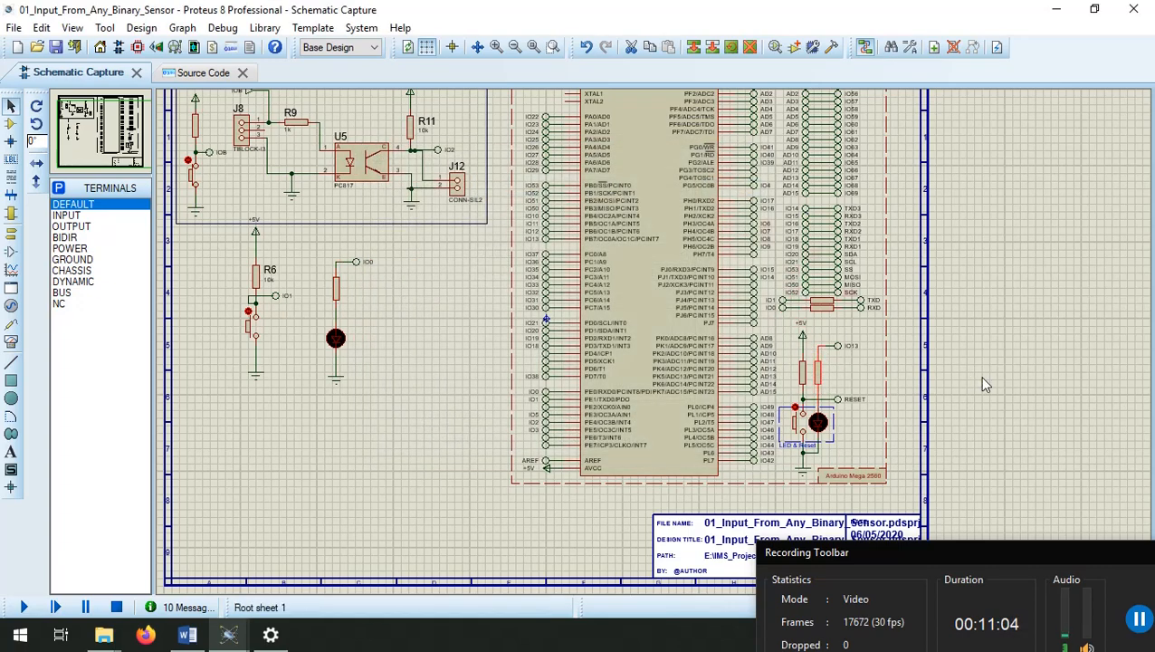
{"action": "scroll", "coordinate": [381, 399], "scroll_direction": "down", "scroll_amount": 3}
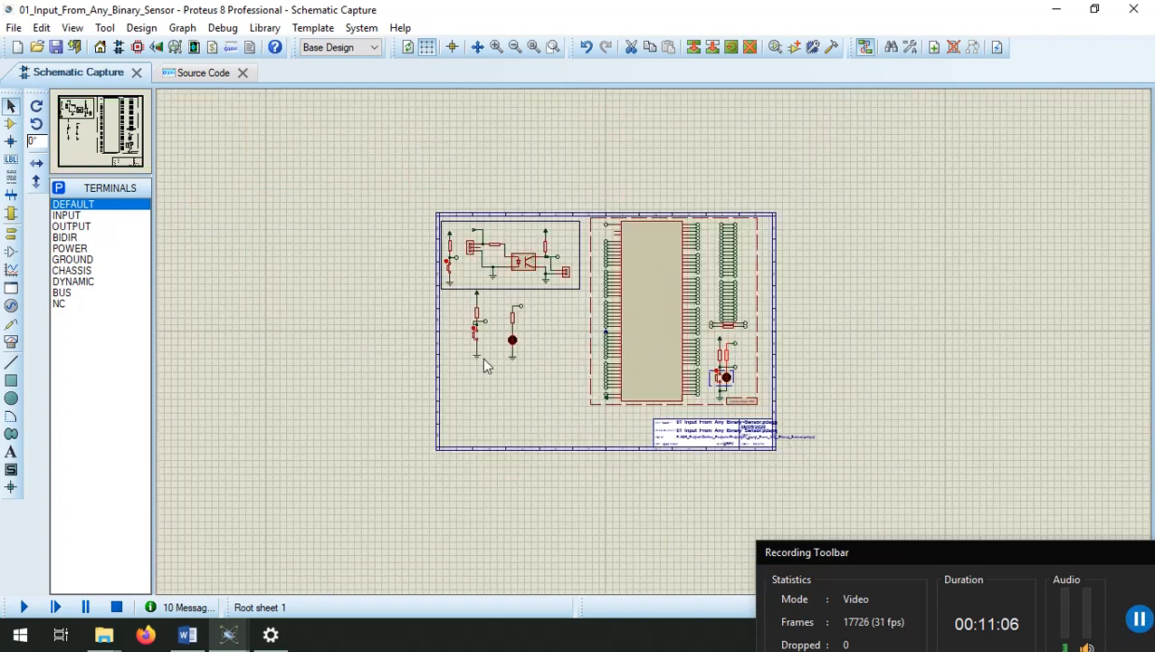
{"action": "scroll", "coordinate": [482, 361], "scroll_direction": "up", "scroll_amount": 3}
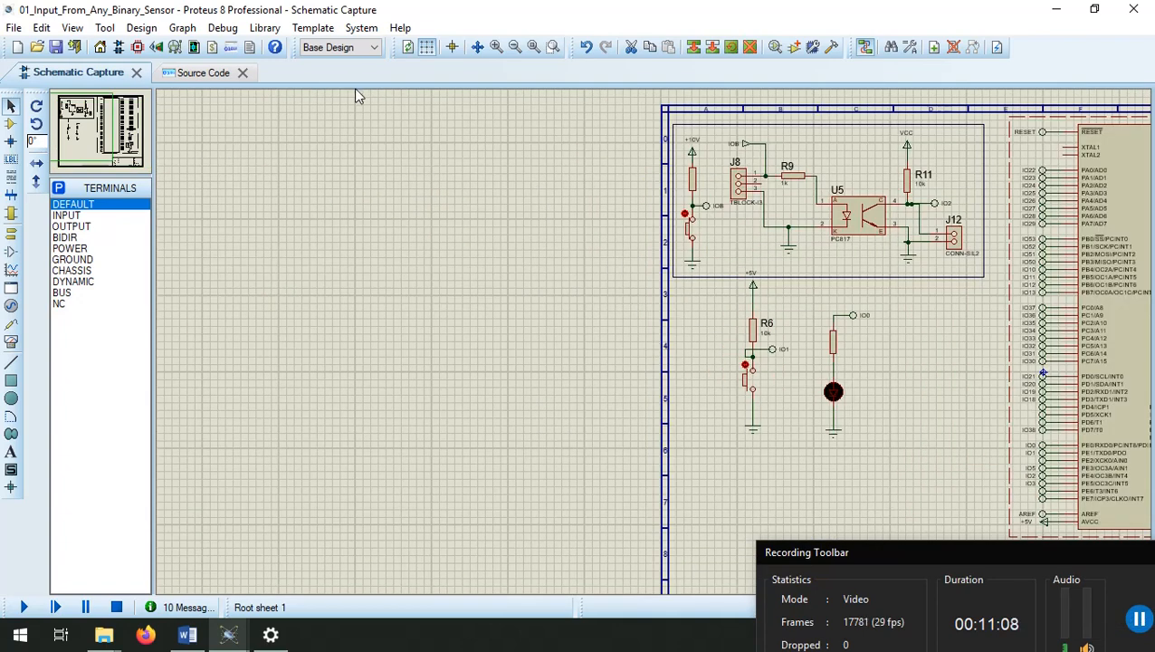
In main.ino, duplicate the buttonPin and ledPin constant declarations below the originals, separated by a blank line.
{"action": "left_click", "coordinate": [201, 75]}
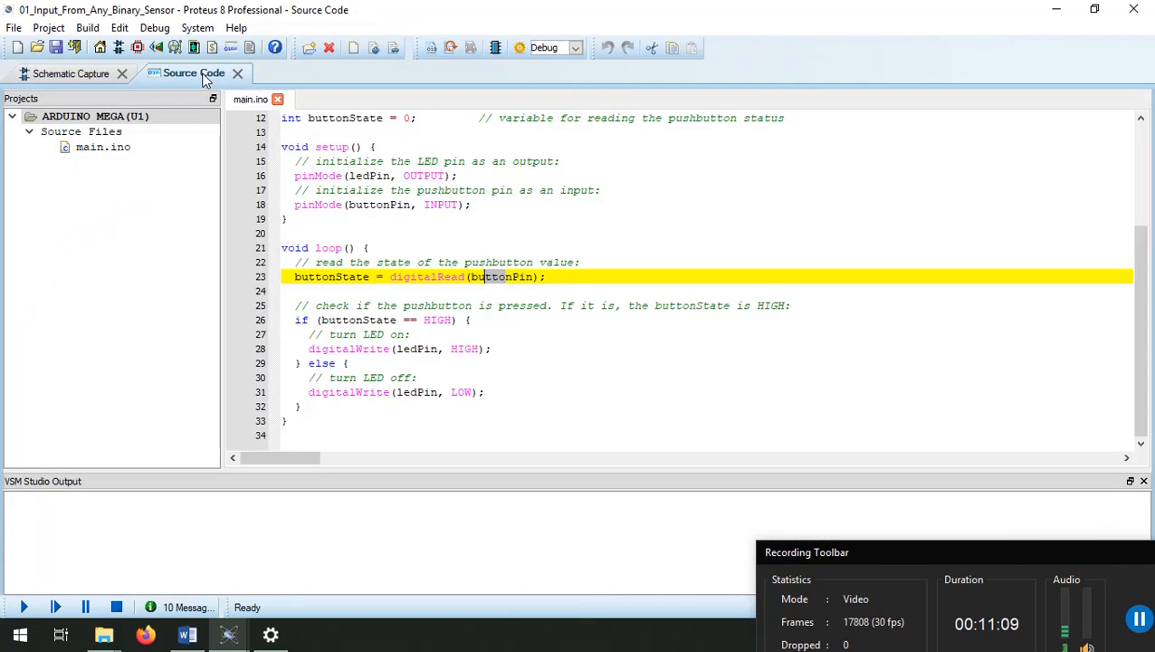
{"action": "left_click", "coordinate": [433, 204]}
{"action": "scroll", "coordinate": [431, 208], "scroll_direction": "up", "scroll_amount": 3}
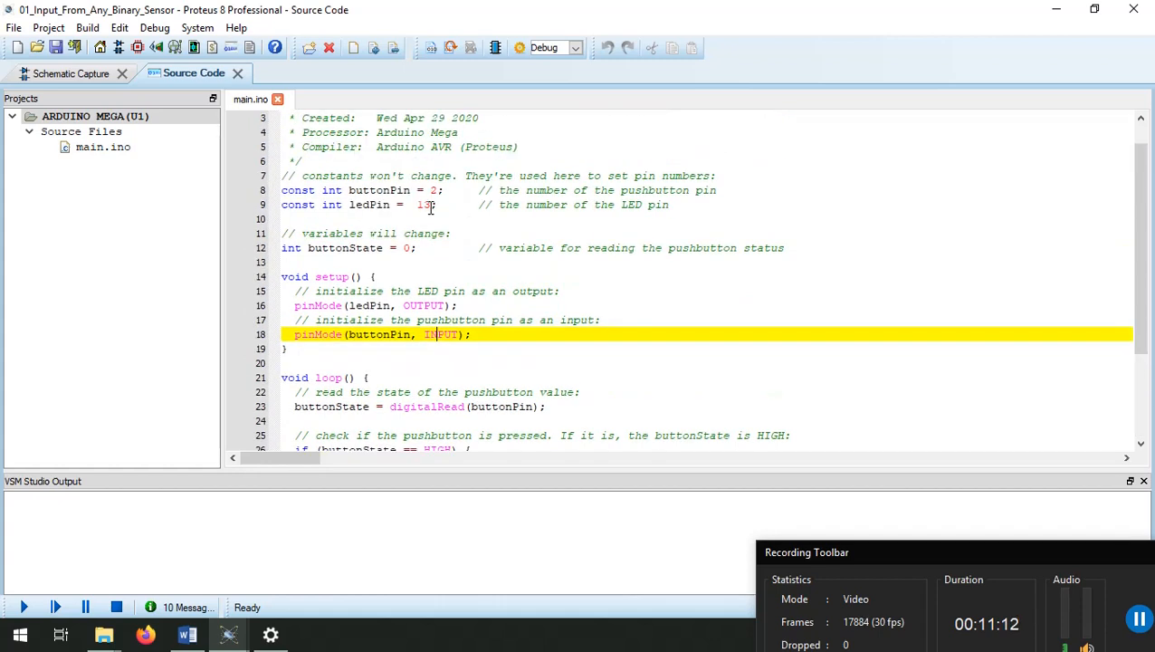
{"action": "left_click_drag", "start_coordinate": [671, 207], "coordinate": [262, 192]}
{"action": "key", "text": "ctrl+c"}
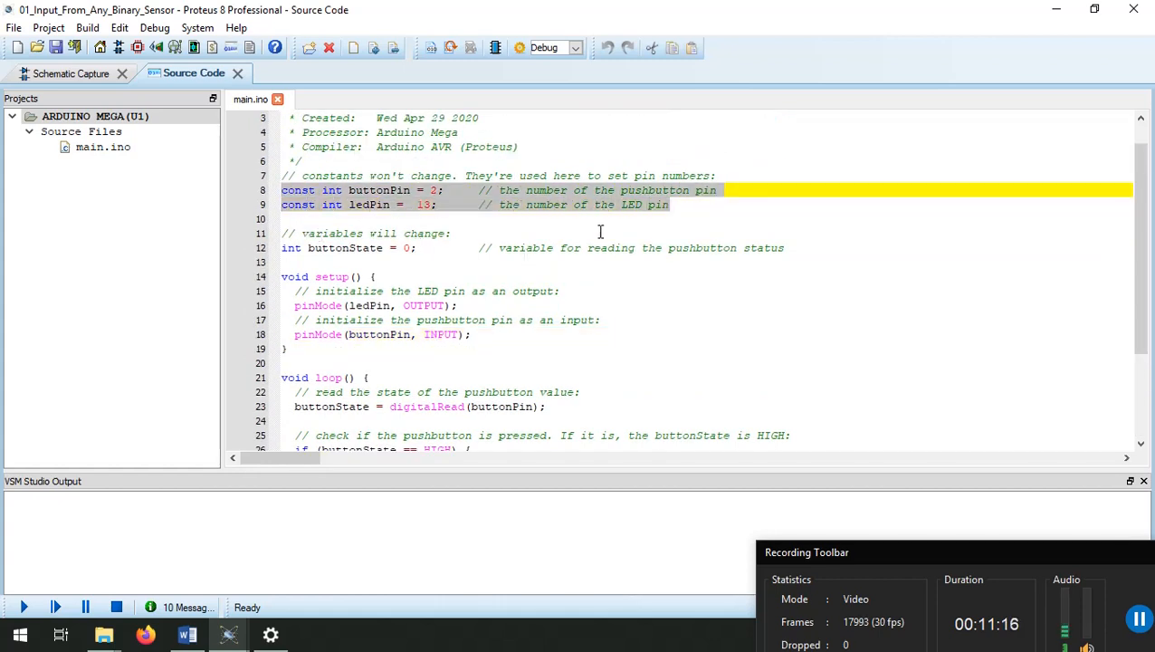
{"action": "left_click", "coordinate": [709, 208]}
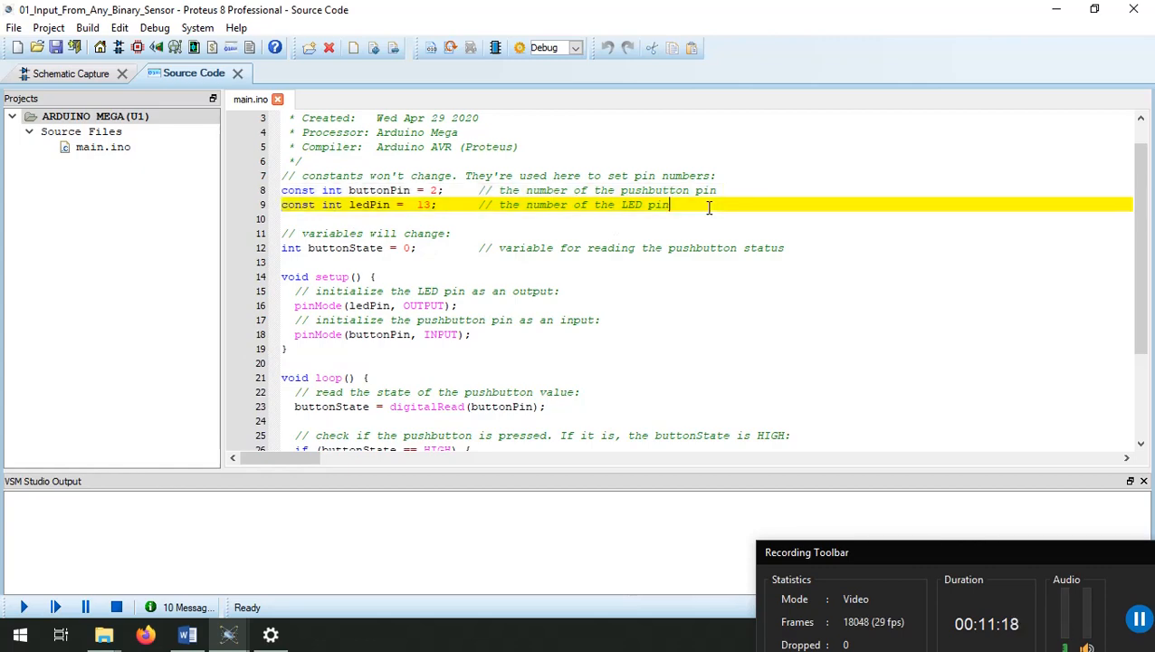
{"action": "key", "text": "Return"}
{"action": "key", "text": "Return"}
{"action": "key", "text": "ctrl+v"}
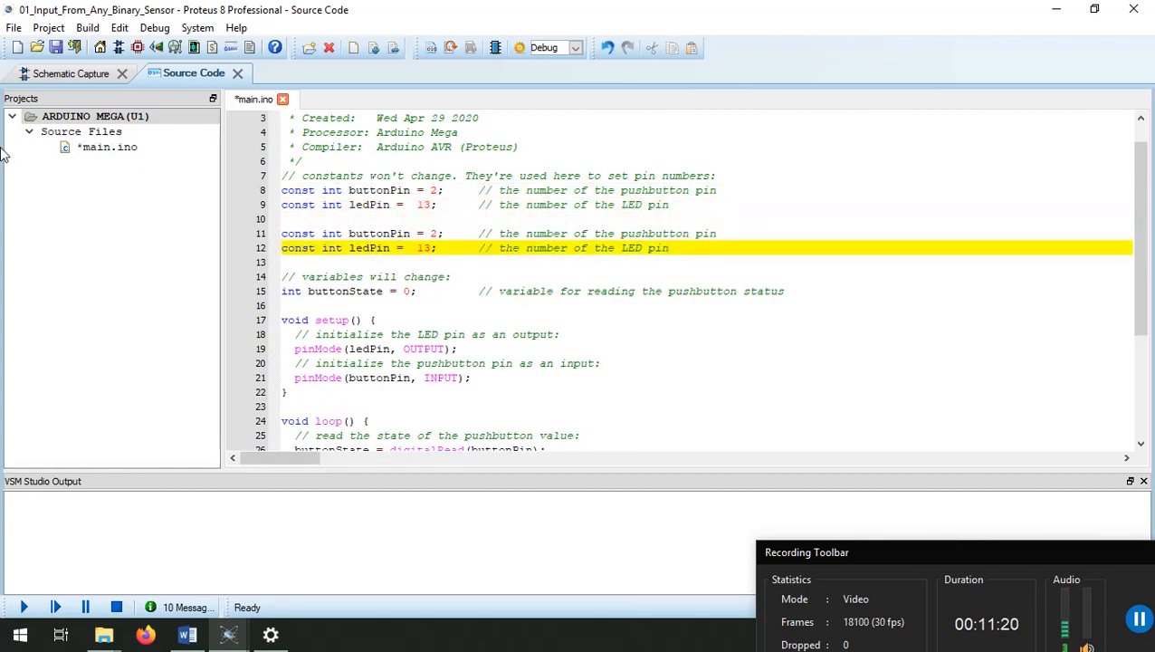
Check the push button's net name in the schematic and set the duplicated buttonPin constant to 1.
{"action": "left_click", "coordinate": [75, 74]}
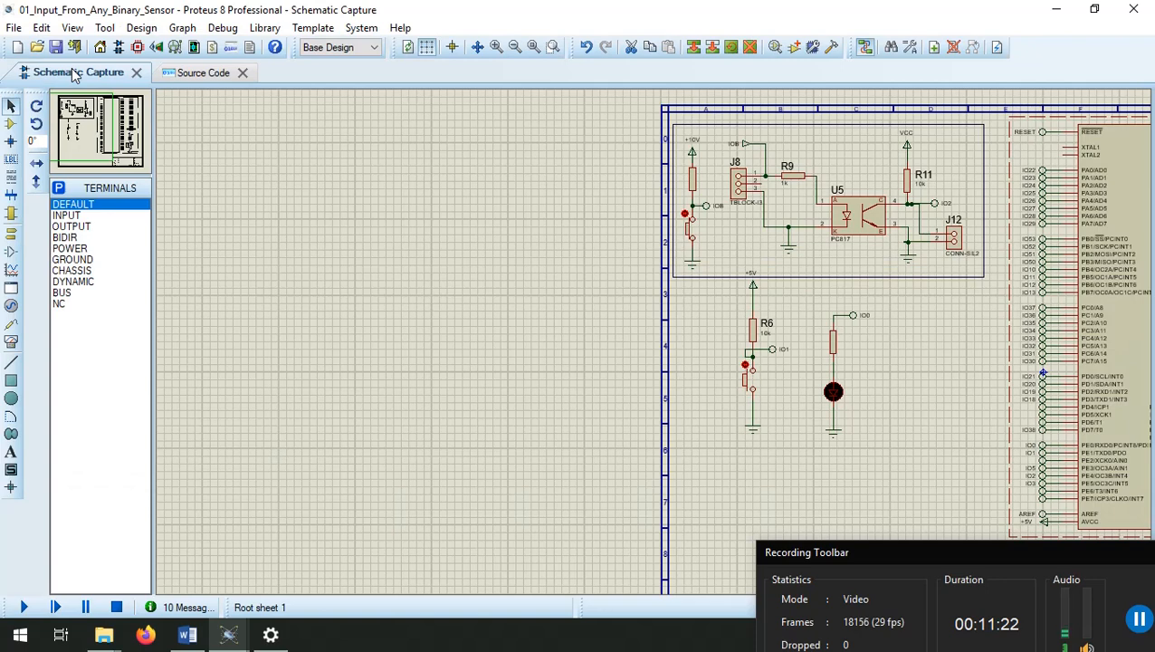
{"action": "left_click", "coordinate": [217, 81]}
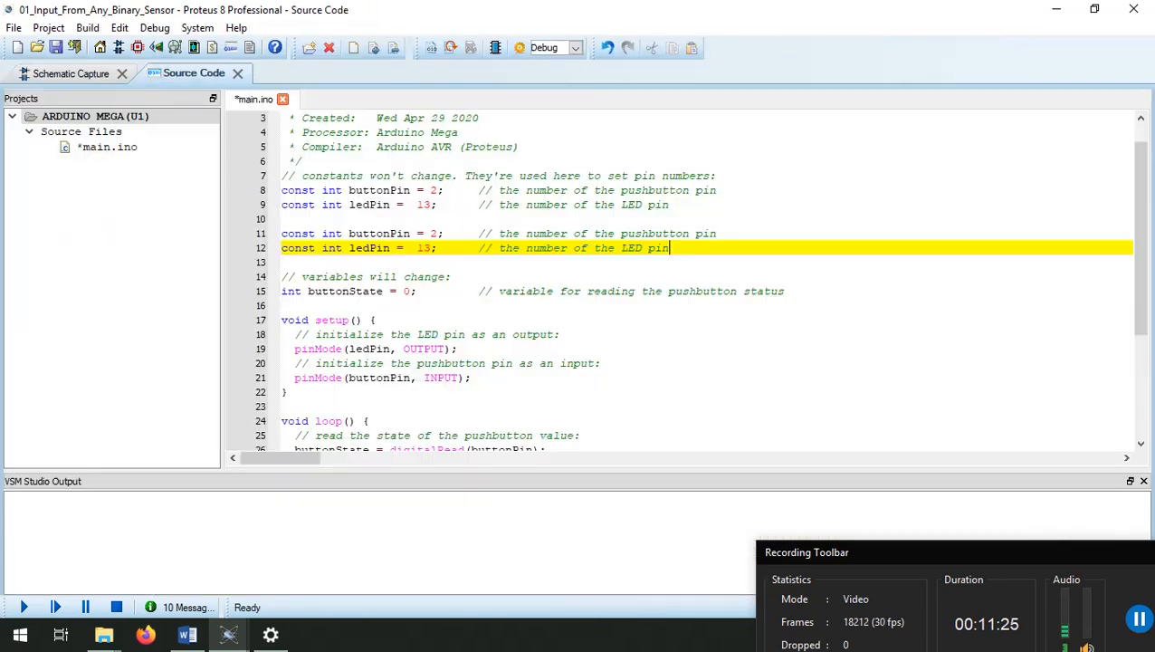
{"action": "left_click", "coordinate": [439, 234]}
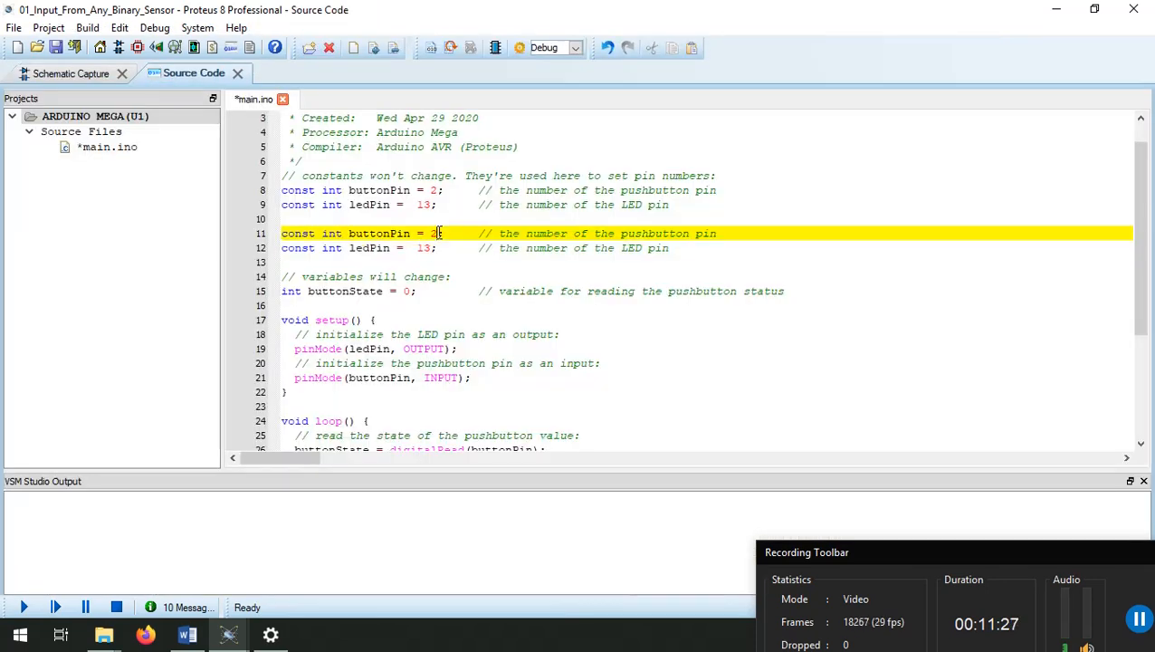
{"action": "key", "text": "BackSpace"}
{"action": "type", "text": "1"}
Check the new LED's net name in the schematic and set the duplicated ledPin constant to 0.
{"action": "left_click", "coordinate": [91, 75]}
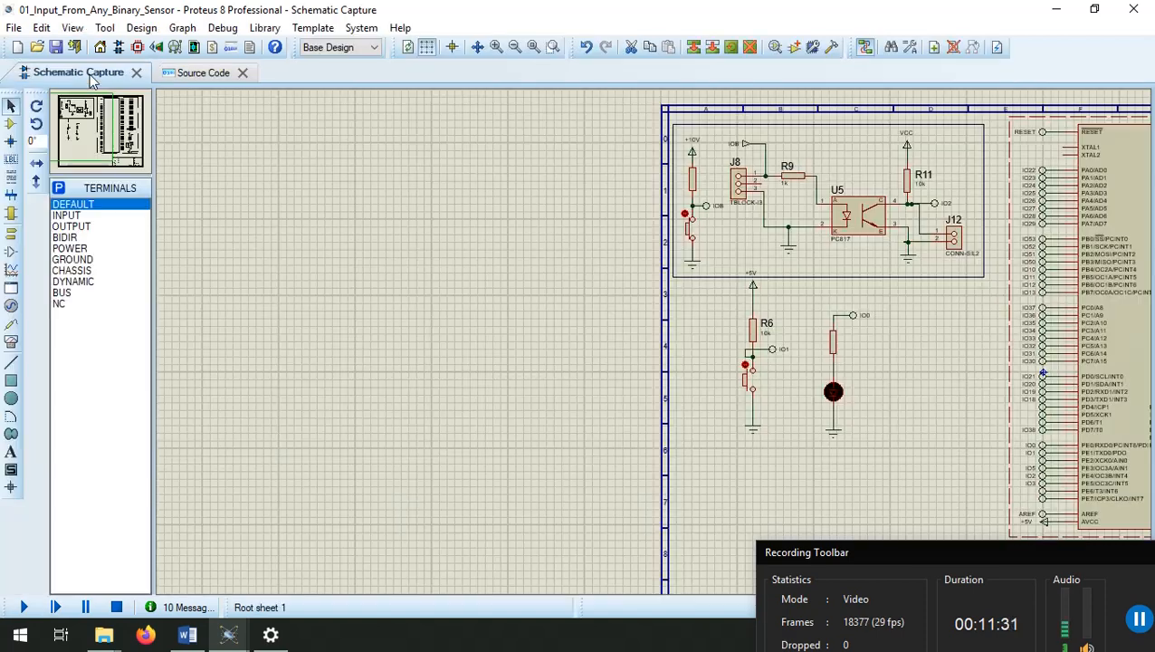
{"action": "left_click", "coordinate": [192, 74]}
{"action": "left_click", "coordinate": [429, 248]}
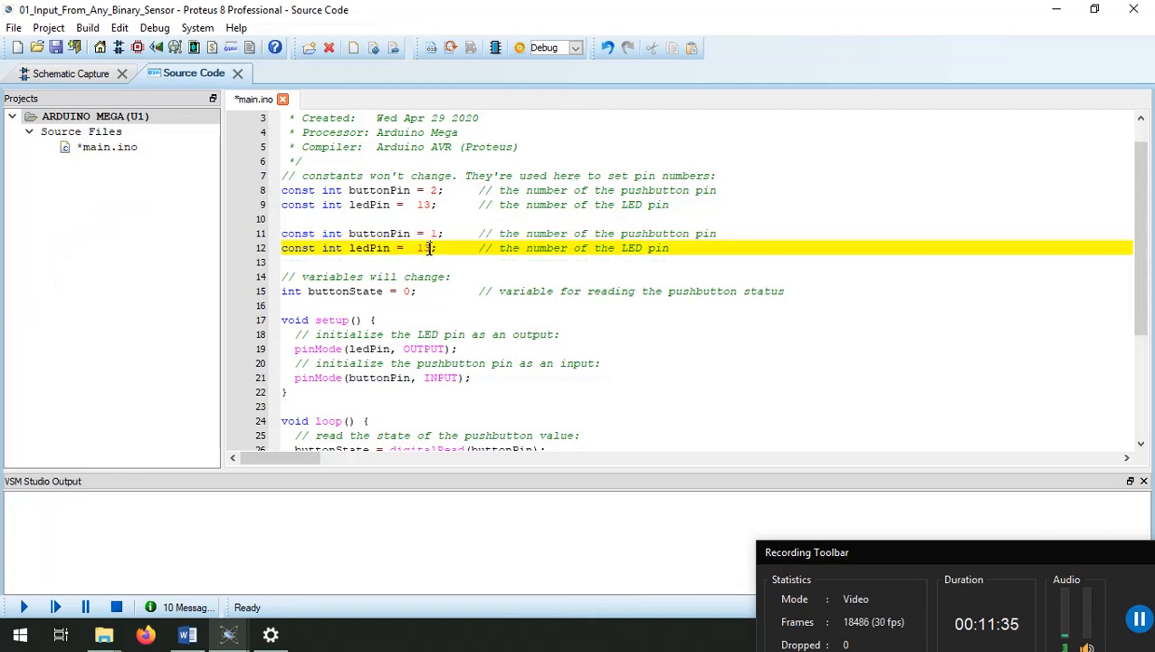
{"action": "left_click_drag", "start_coordinate": [429, 248], "coordinate": [419, 248]}
{"action": "type", "text": "0"}
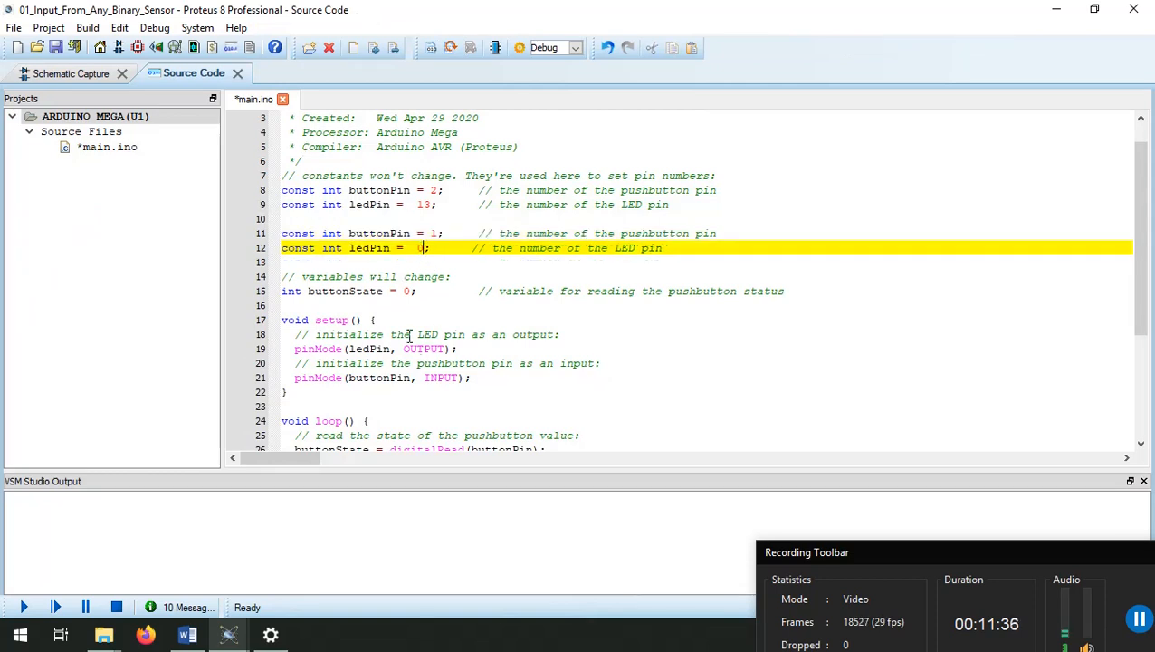
Duplicate the buttonState variable declaration, including its comment, on the line directly below it.
{"action": "left_click", "coordinate": [288, 303]}
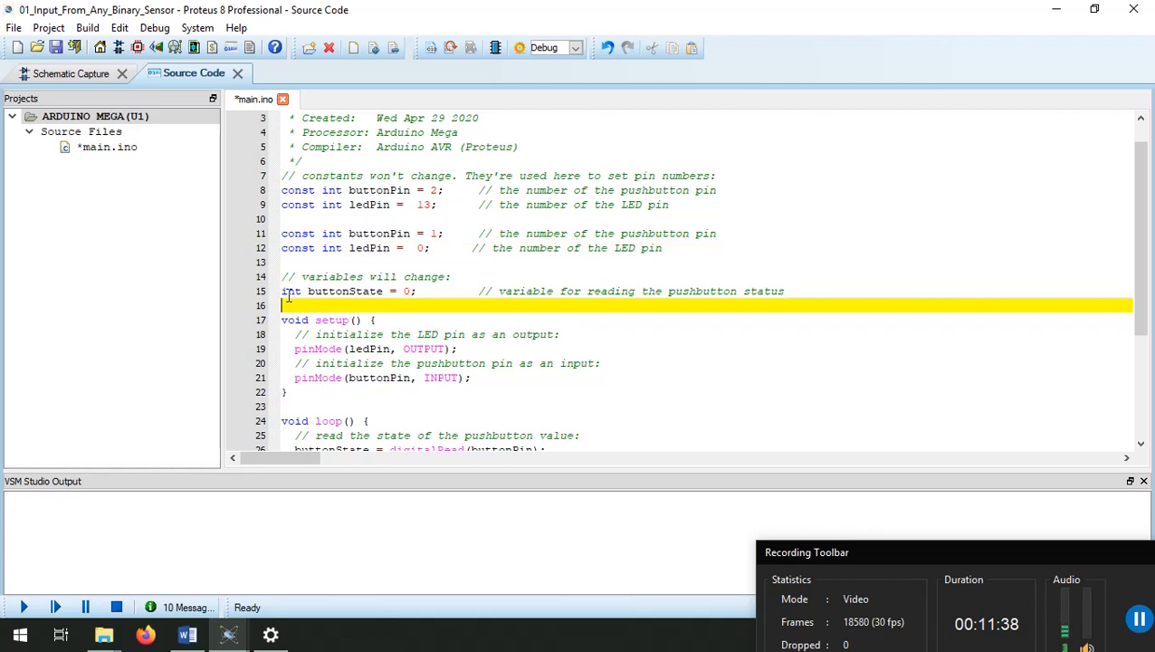
{"action": "left_click_drag", "start_coordinate": [282, 291], "coordinate": [286, 305]}
{"action": "key", "text": "ctrl+c"}
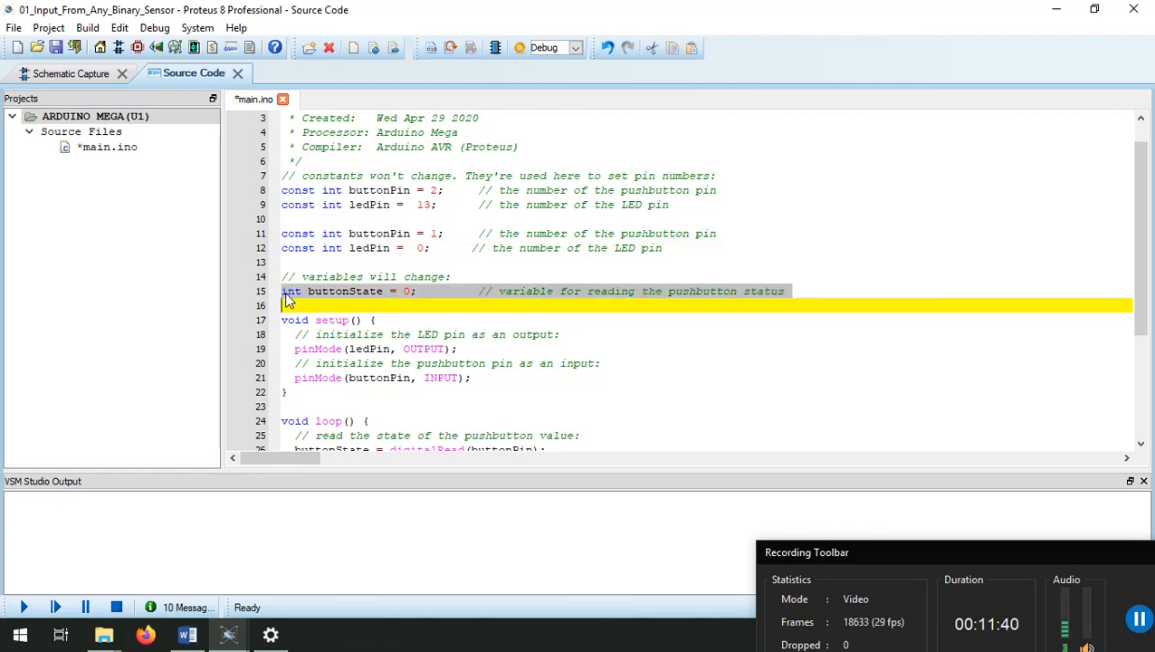
{"action": "left_click", "coordinate": [798, 293]}
{"action": "key", "text": "Return"}
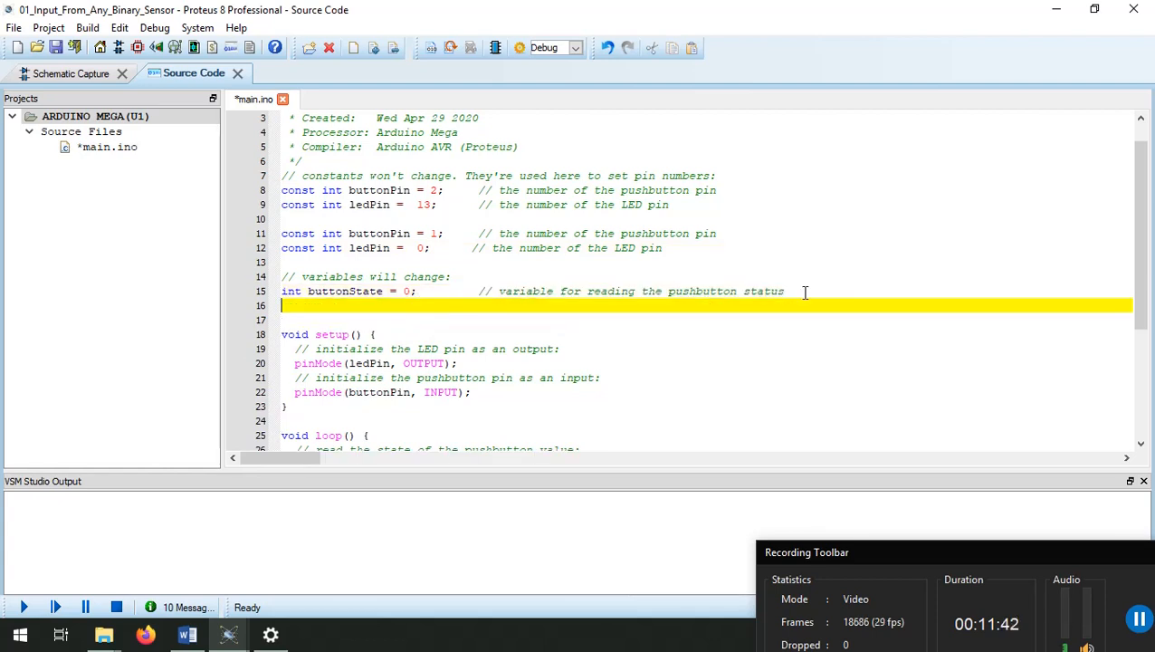
{"action": "key", "text": "ctrl+v"}
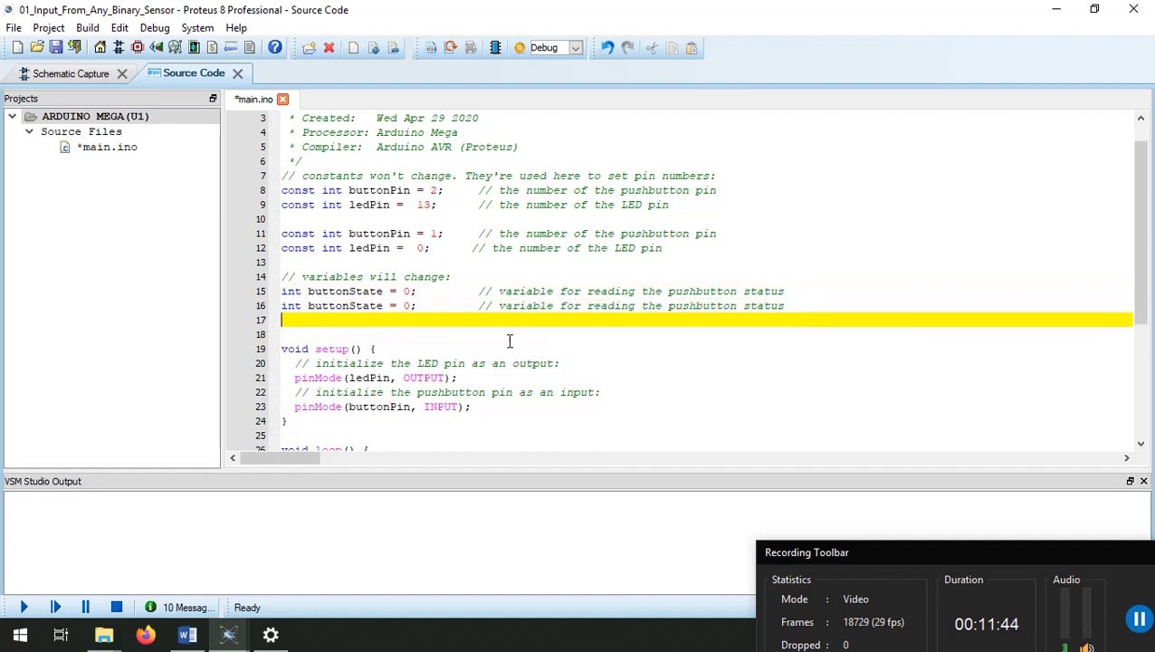
Rename the duplicated buttonState variable to buttonState1.
{"action": "left_click", "coordinate": [390, 305]}
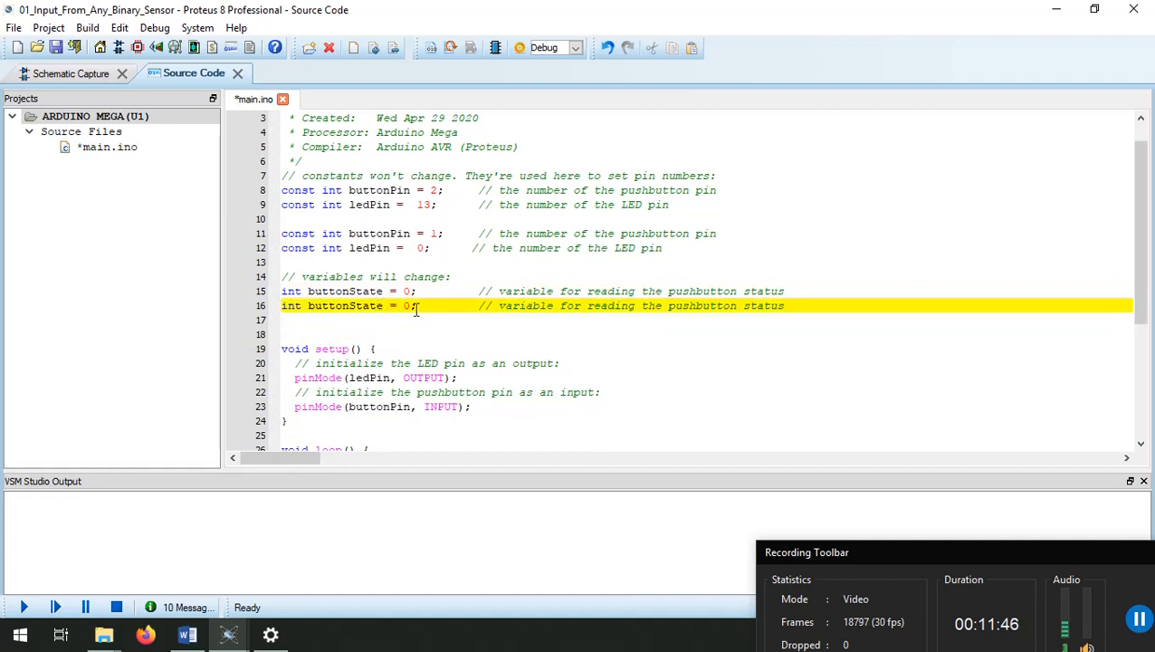
{"action": "type", "text": "0"}
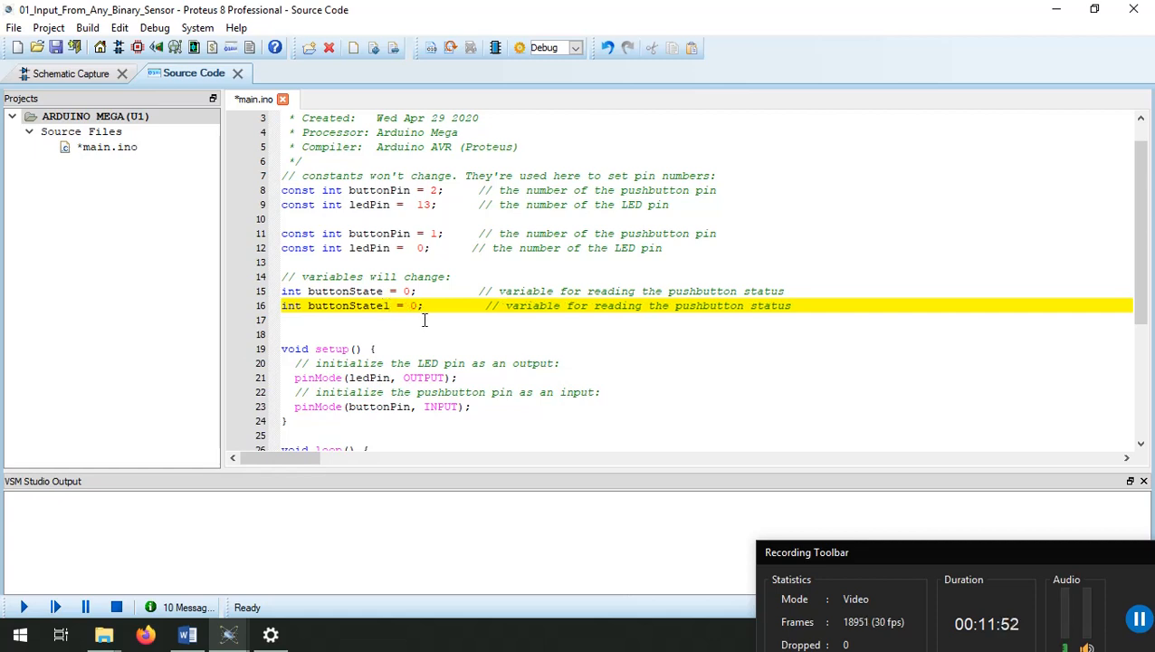
{"action": "left_click", "coordinate": [424, 320]}
Duplicate the pinMode(ledPin, OUTPUT) line in setup() on the line directly below it.
{"action": "scroll", "coordinate": [403, 373], "scroll_direction": "down", "scroll_amount": 1}
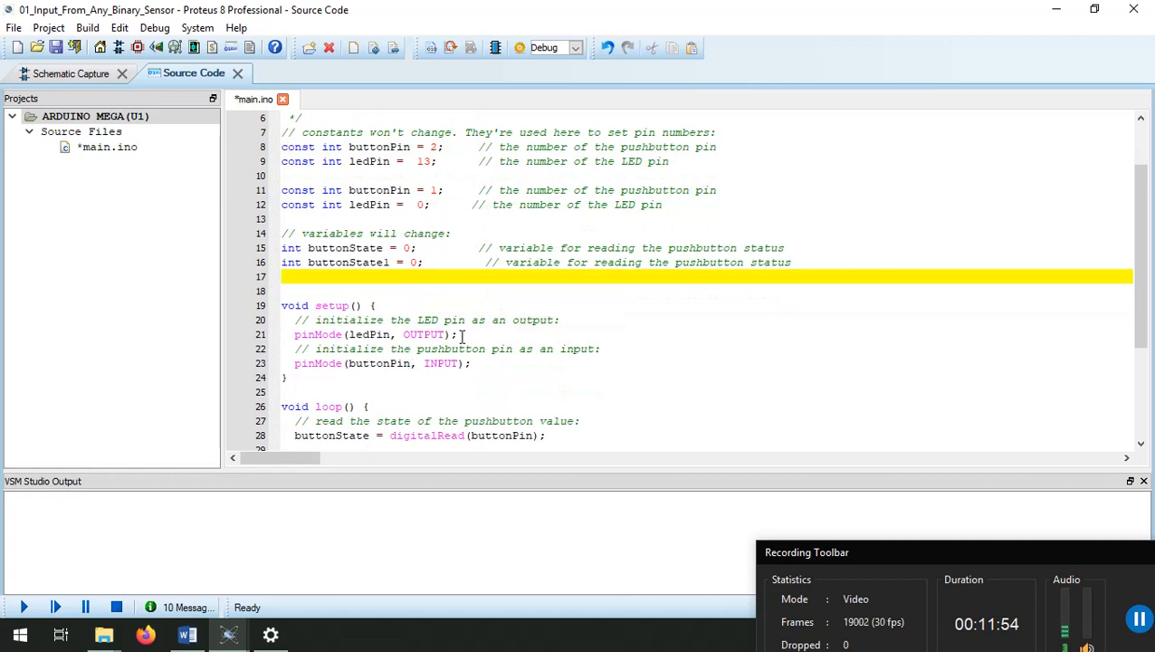
{"action": "left_click_drag", "start_coordinate": [481, 359], "coordinate": [283, 322]}
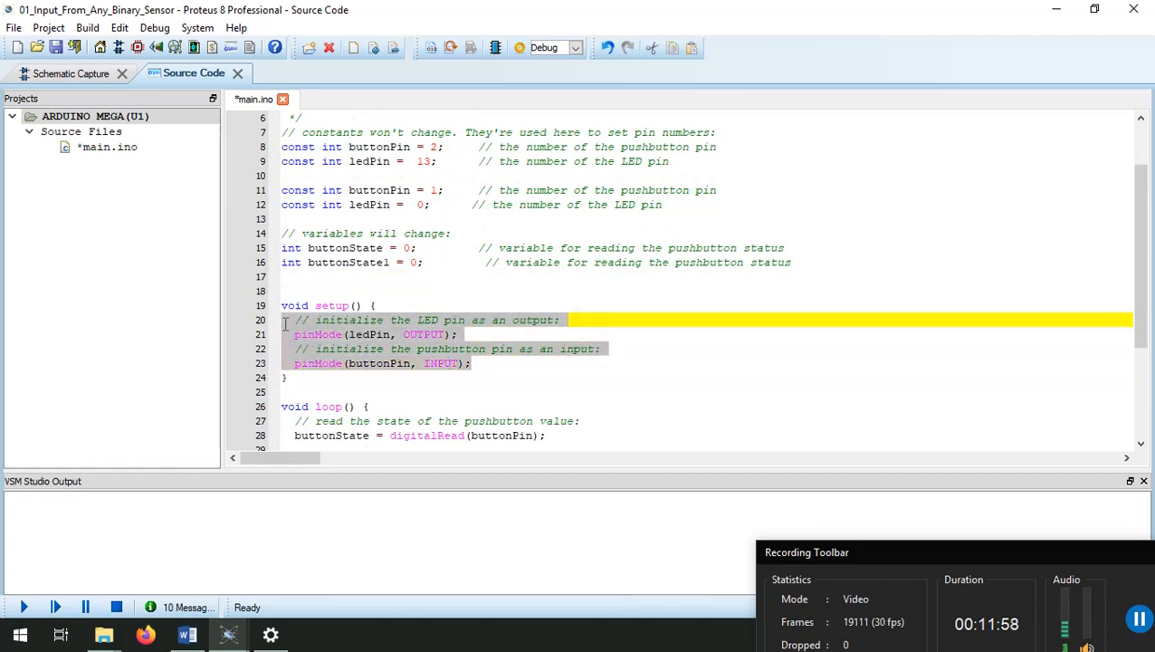
{"action": "left_click", "coordinate": [516, 360]}
{"action": "left_click_drag", "start_coordinate": [464, 335], "coordinate": [230, 334]}
{"action": "key", "text": "ctrl+c"}
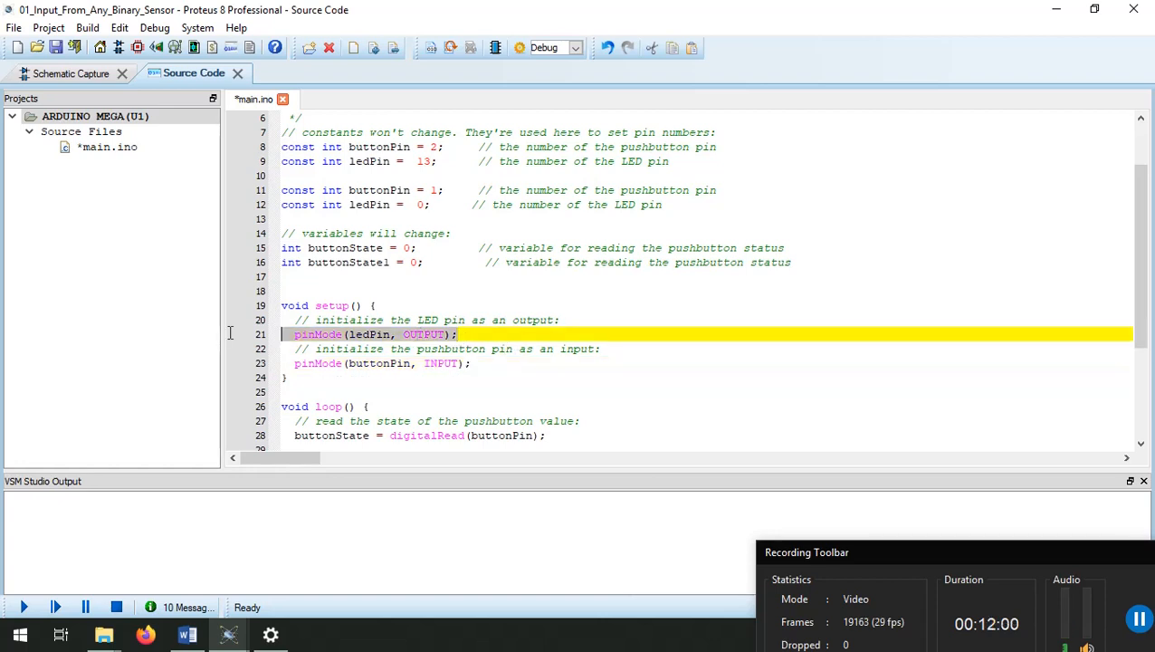
{"action": "left_click", "coordinate": [495, 335]}
{"action": "key", "text": "Return"}
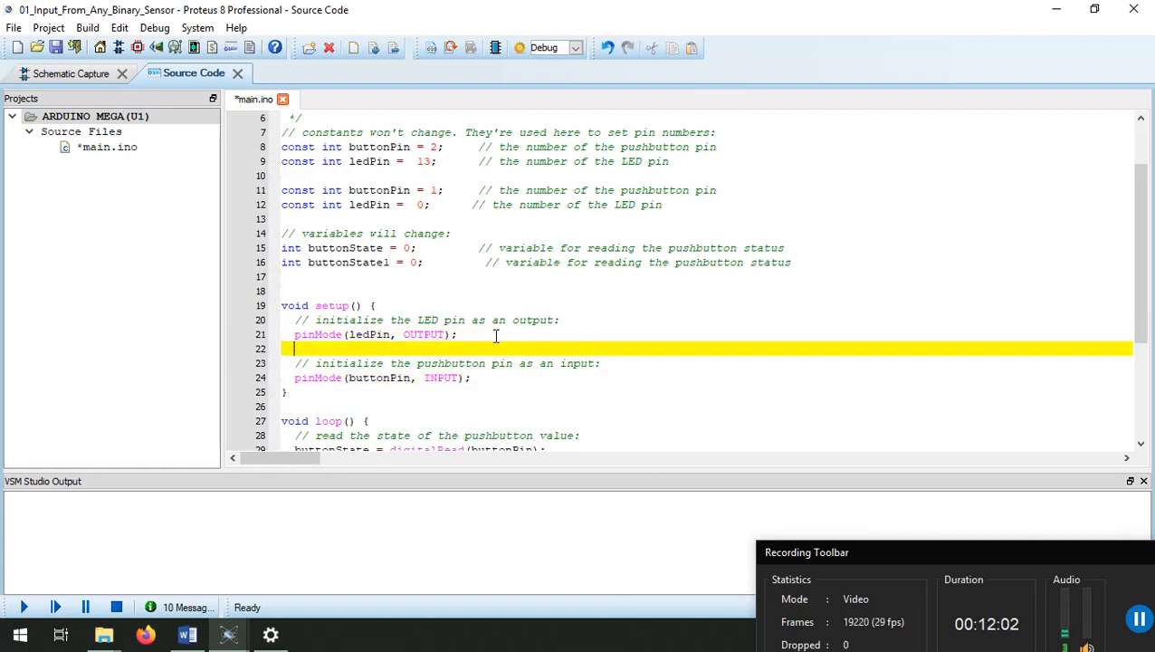
{"action": "key", "text": "ctrl+v"}
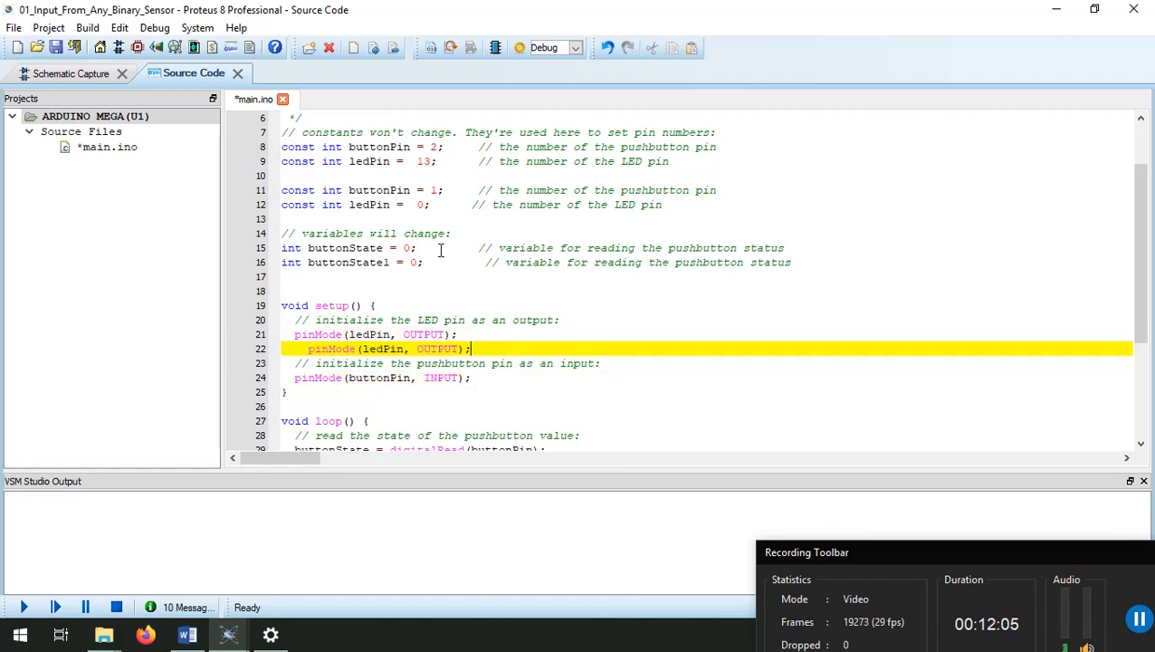
{"action": "left_click", "coordinate": [392, 174]}
{"action": "left_click", "coordinate": [391, 165]}
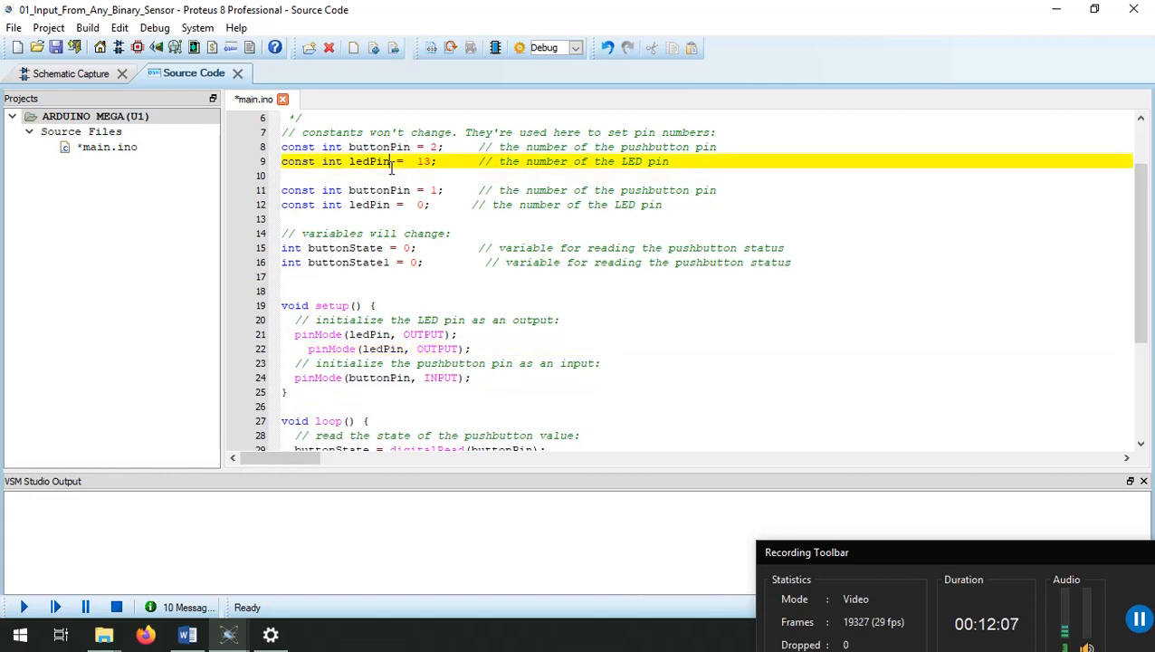
{"action": "type", "text": "1"}
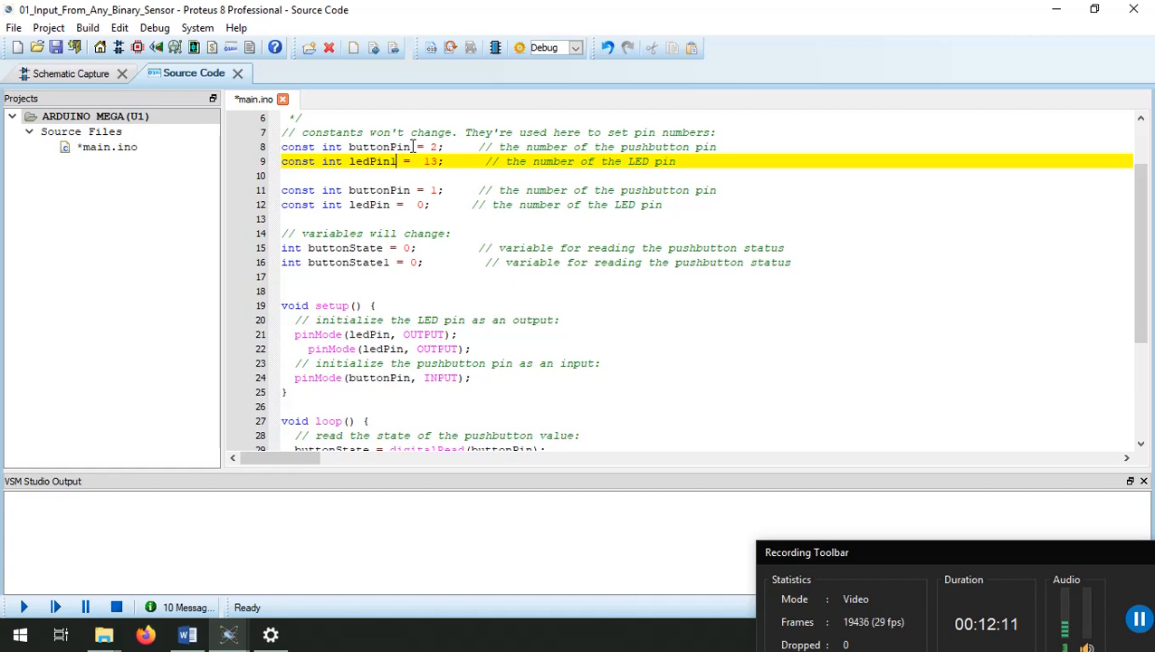
{"action": "left_click", "coordinate": [412, 147]}
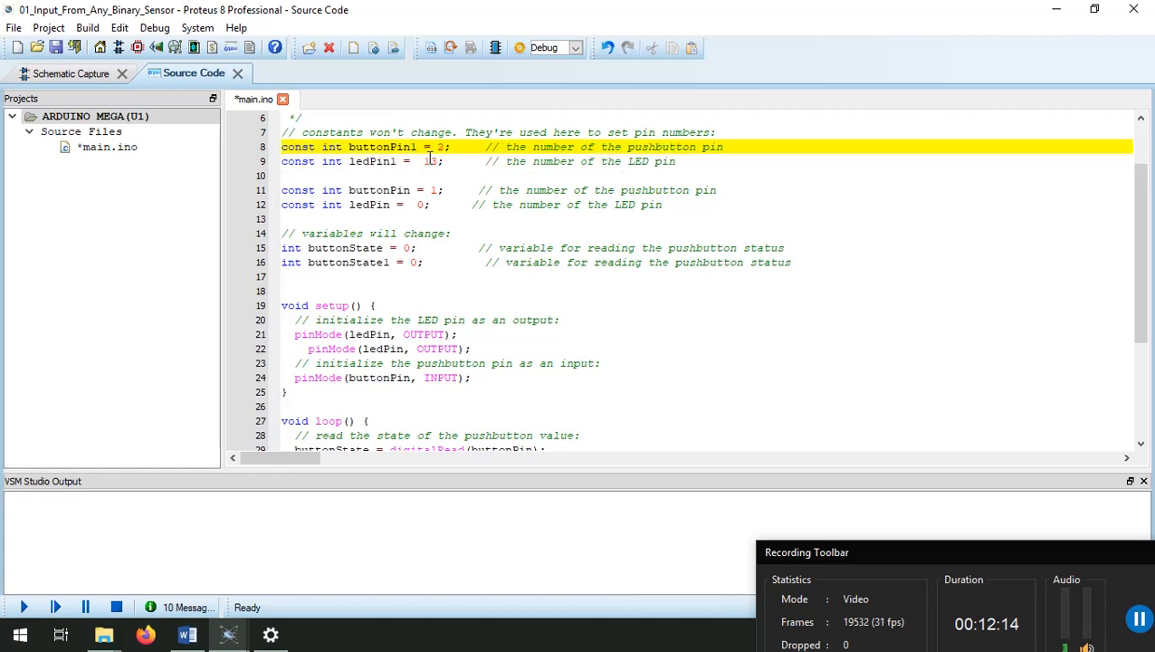
{"action": "key", "text": "BackSpace"}
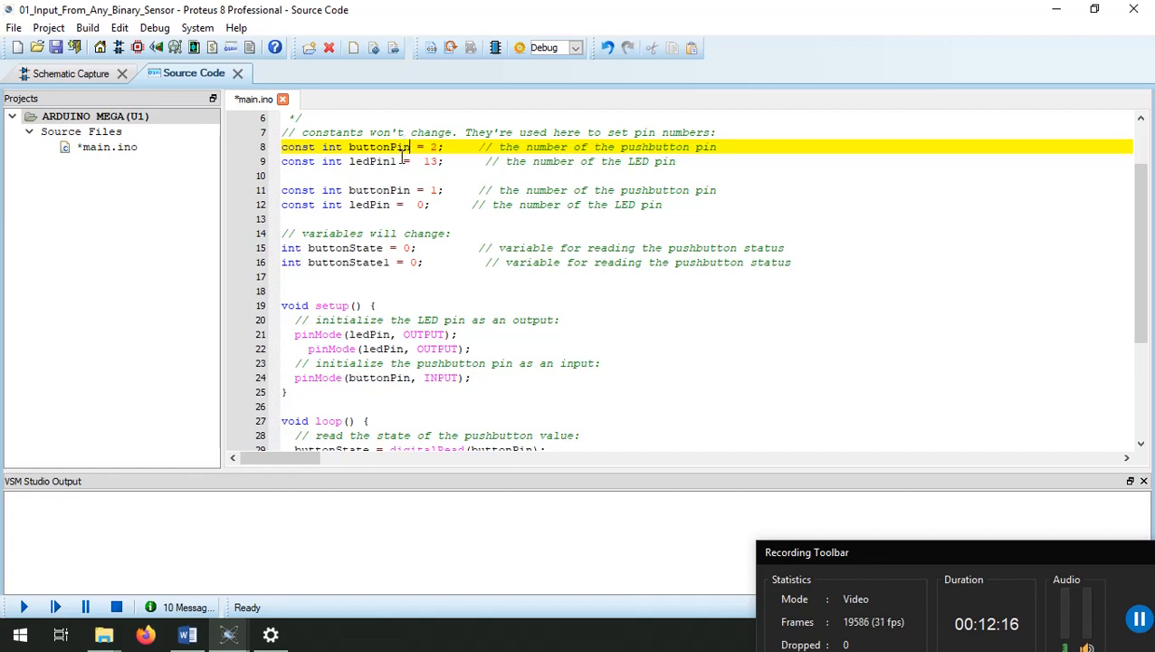
{"action": "left_click", "coordinate": [396, 161]}
{"action": "key", "text": "BackSpace"}
Rename the duplicated pin constants to buttonPin1 and ledPin1, and use ledPin1 in the duplicated pinMode output line.
{"action": "left_click", "coordinate": [413, 190]}
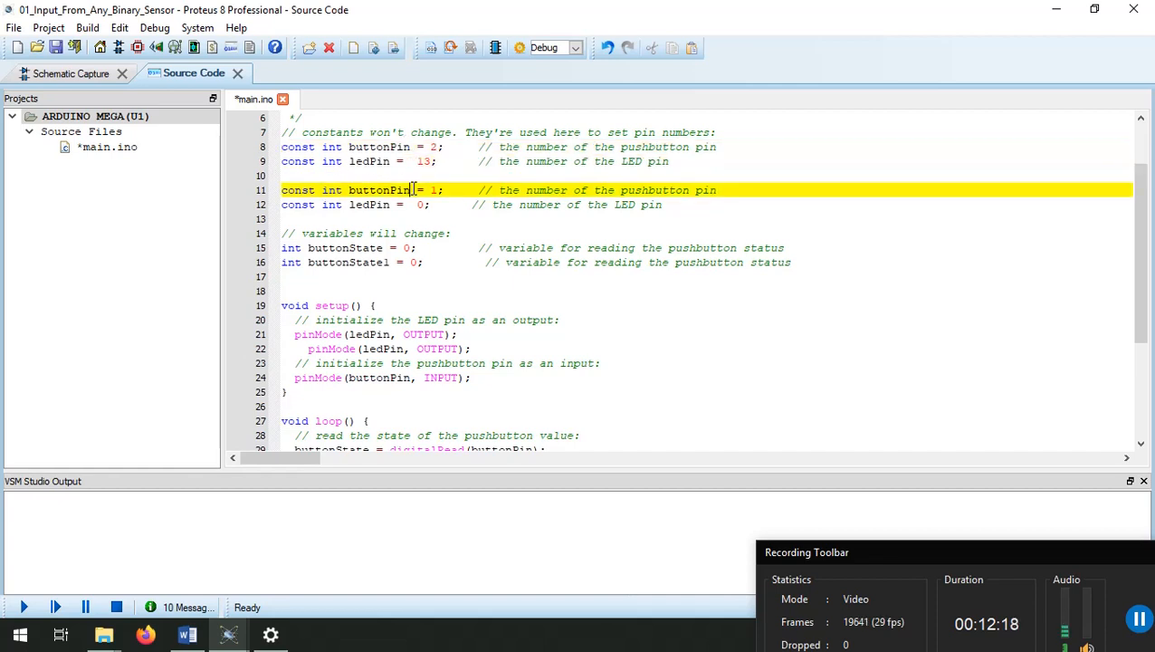
{"action": "type", "text": "1"}
{"action": "left_click", "coordinate": [392, 205]}
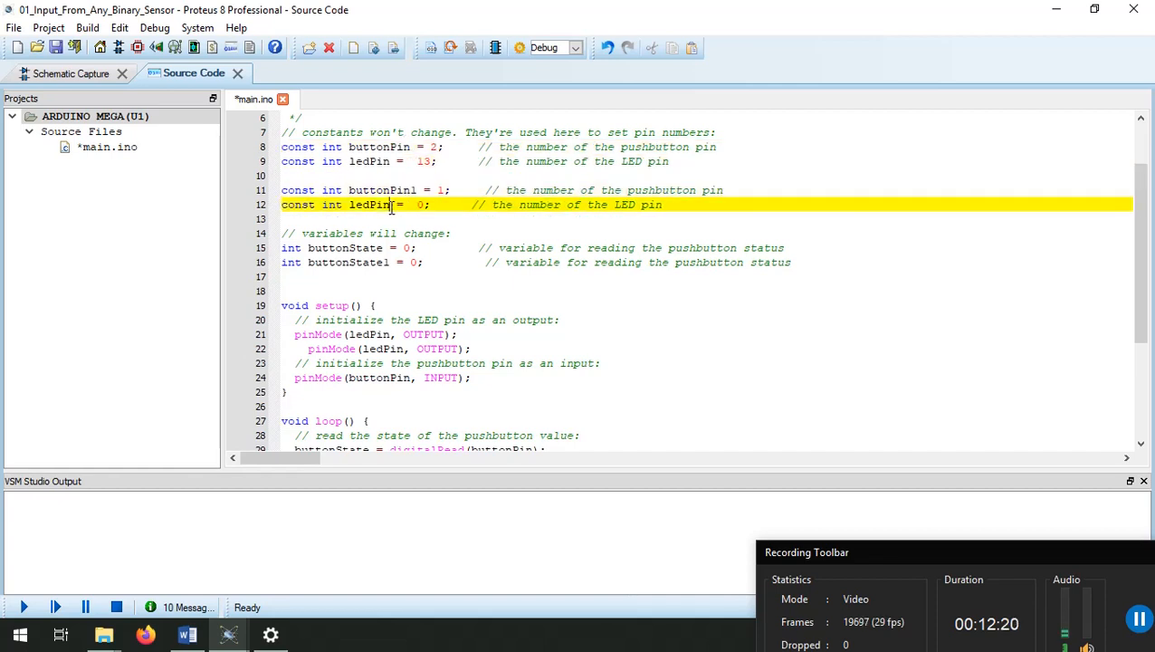
{"action": "type", "text": "1"}
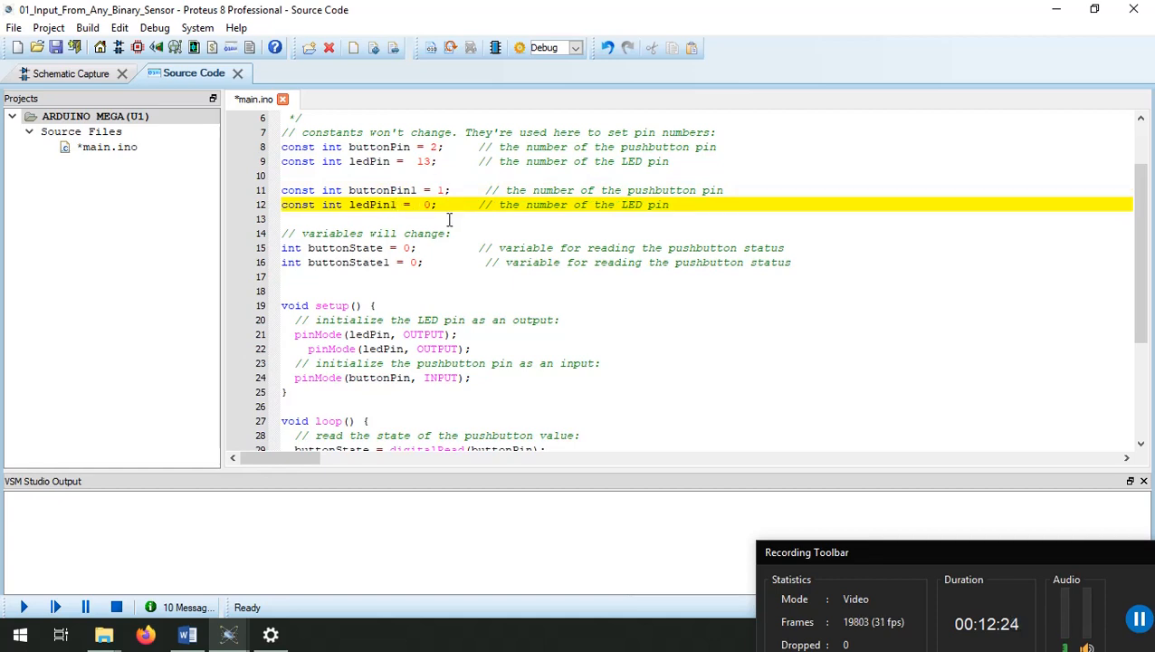
{"action": "left_click", "coordinate": [404, 348]}
{"action": "type", "text": "1"}
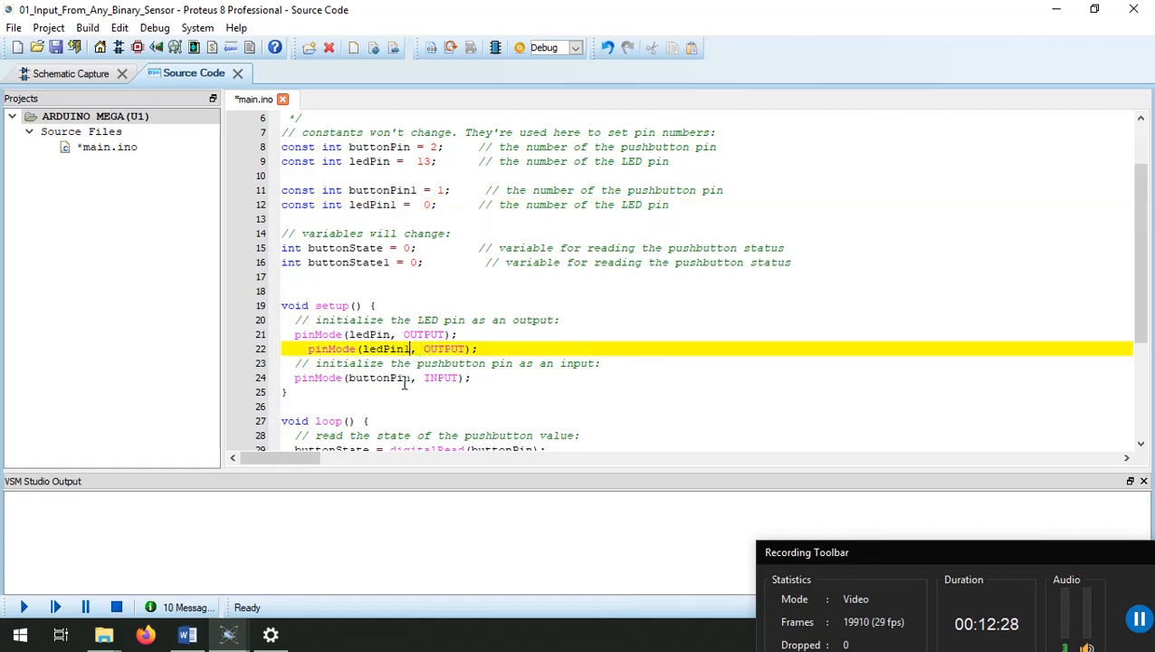
Duplicate the pinMode(buttonPin, INPUT) line in setup() below itself and change the copy's pin to buttonPin1.
{"action": "left_click_drag", "start_coordinate": [485, 378], "coordinate": [280, 376]}
{"action": "key", "text": "ctrl+c"}
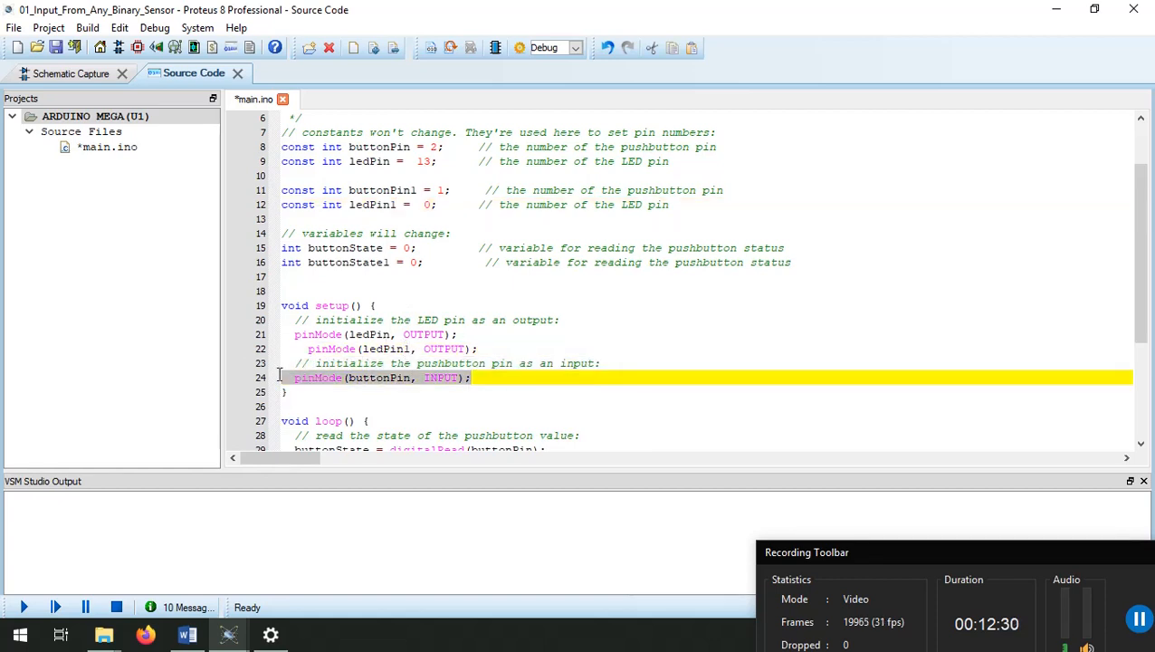
{"action": "left_click", "coordinate": [502, 377]}
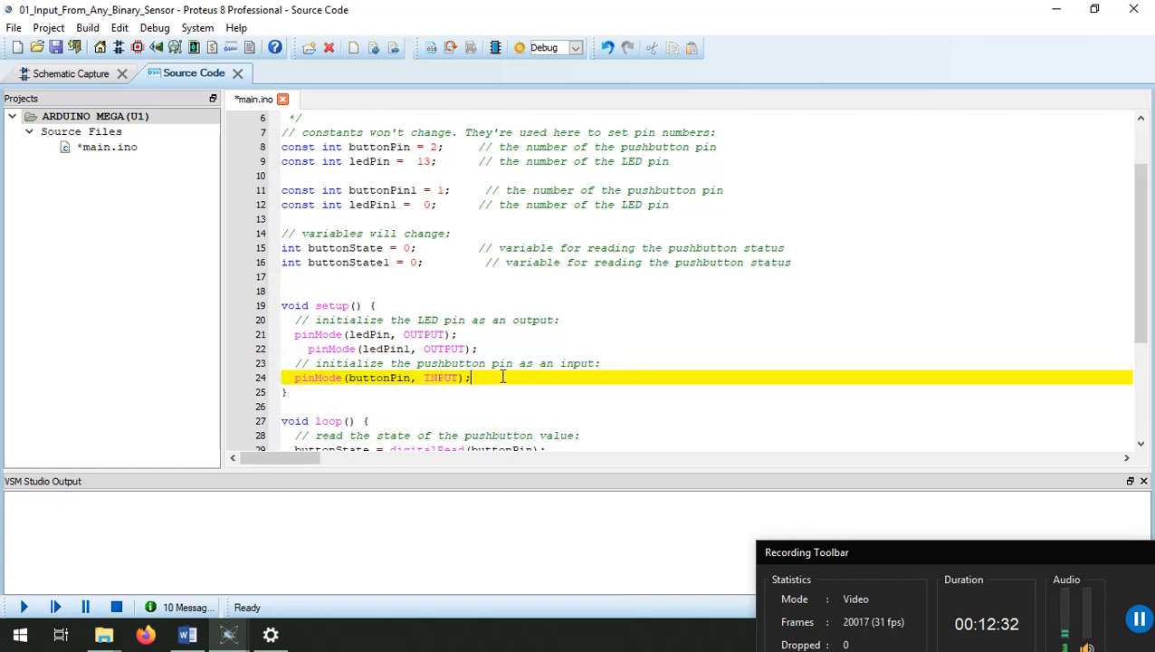
{"action": "key", "text": "Return"}
{"action": "key", "text": "ctrl+v"}
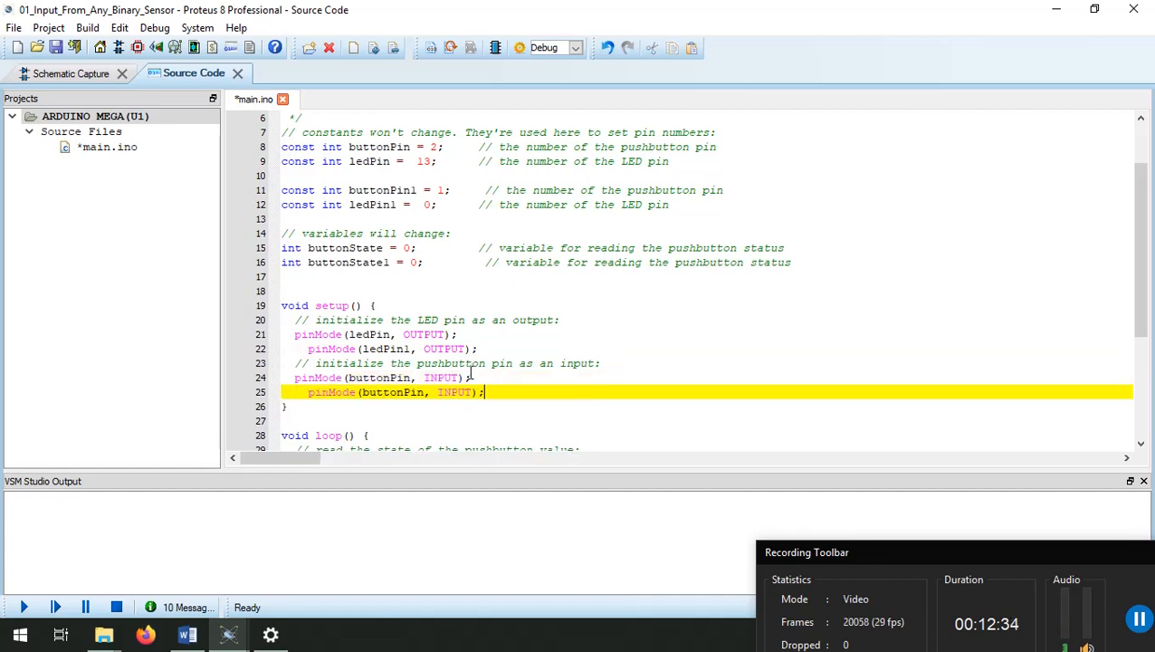
{"action": "left_click", "coordinate": [424, 392]}
{"action": "type", "text": "1"}
{"action": "left_click", "coordinate": [502, 419]}
Change the read statement in loop() to buttonState1 = digitalRead(buttonPin1);.
{"action": "scroll", "coordinate": [502, 419], "scroll_direction": "down", "scroll_amount": 3}
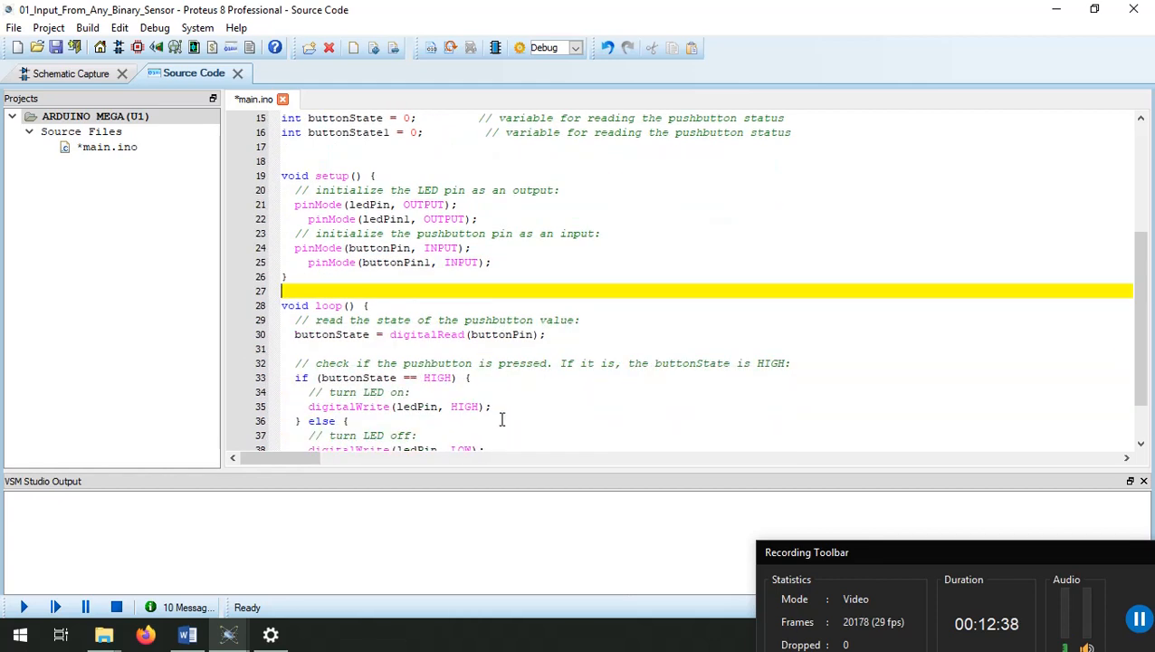
{"action": "scroll", "coordinate": [501, 419], "scroll_direction": "down", "scroll_amount": 1}
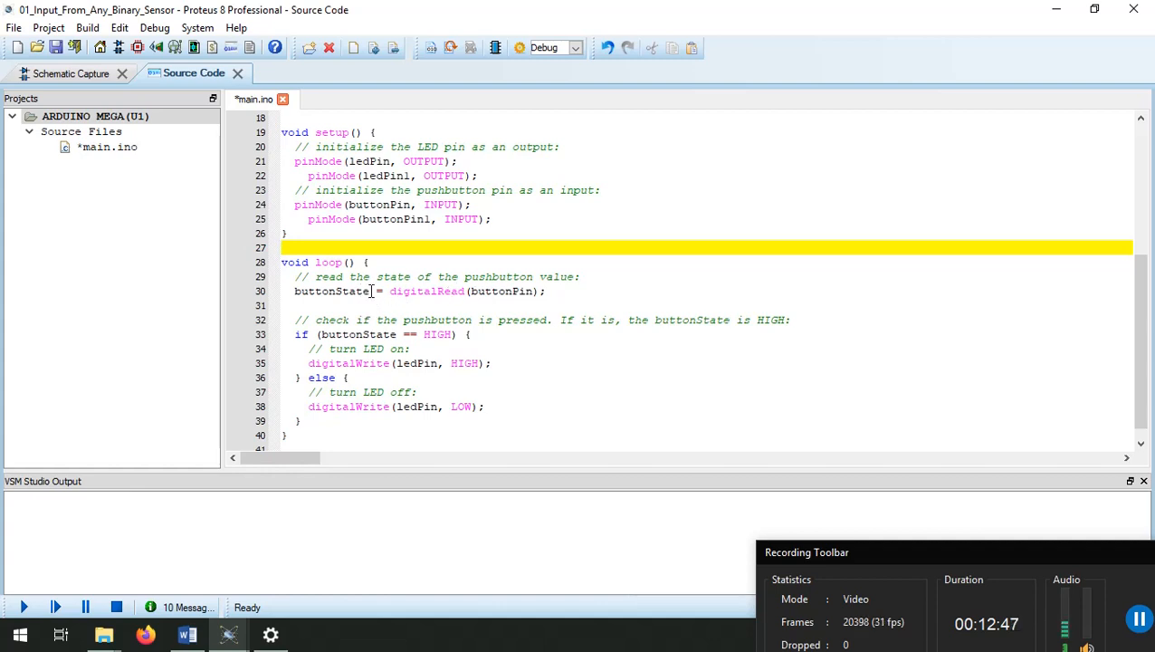
{"action": "scroll", "coordinate": [387, 303], "scroll_direction": "up", "scroll_amount": 1}
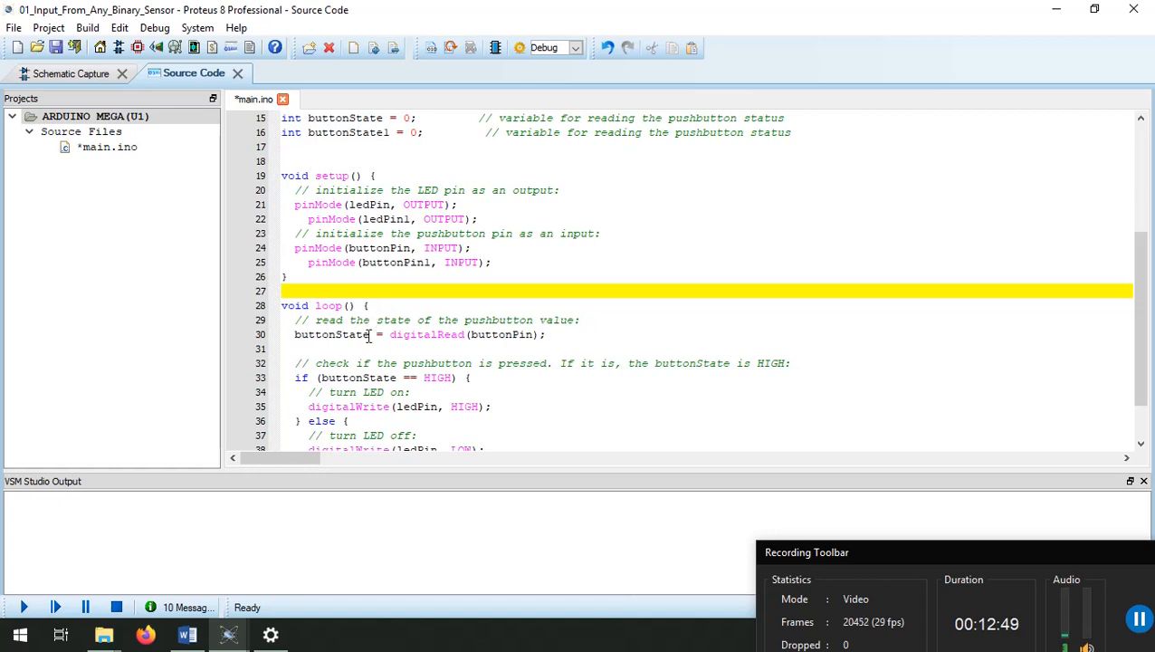
{"action": "left_click", "coordinate": [369, 335]}
{"action": "type", "text": "1"}
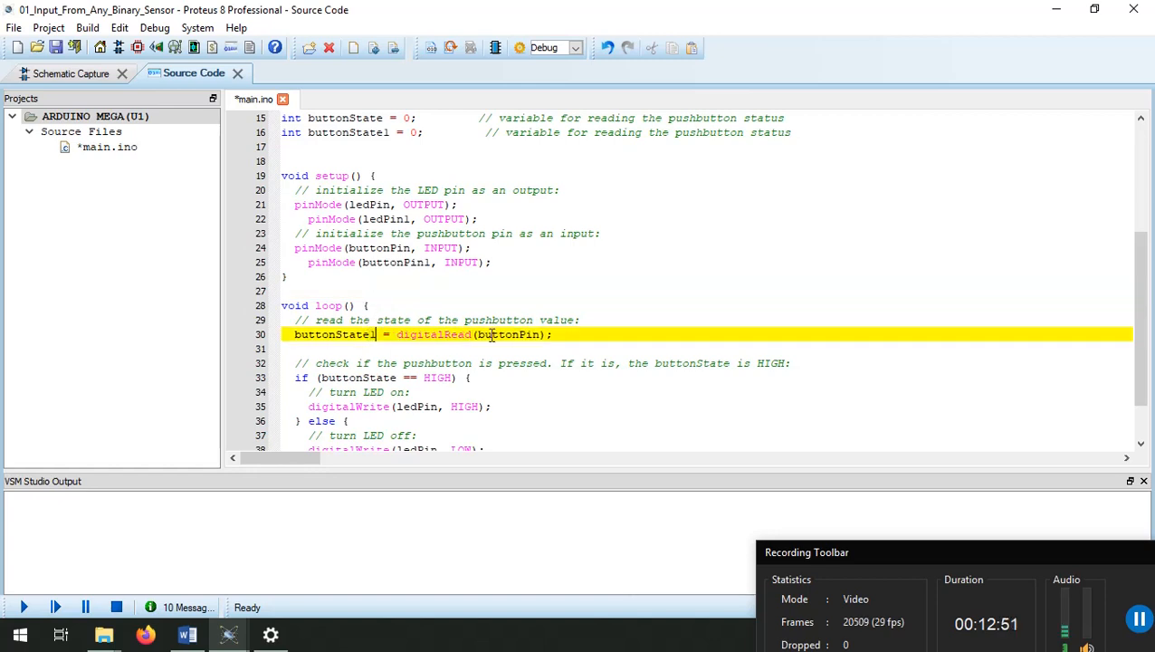
{"action": "left_click", "coordinate": [540, 335]}
{"action": "scroll", "coordinate": [571, 340], "scroll_direction": "up", "scroll_amount": 2}
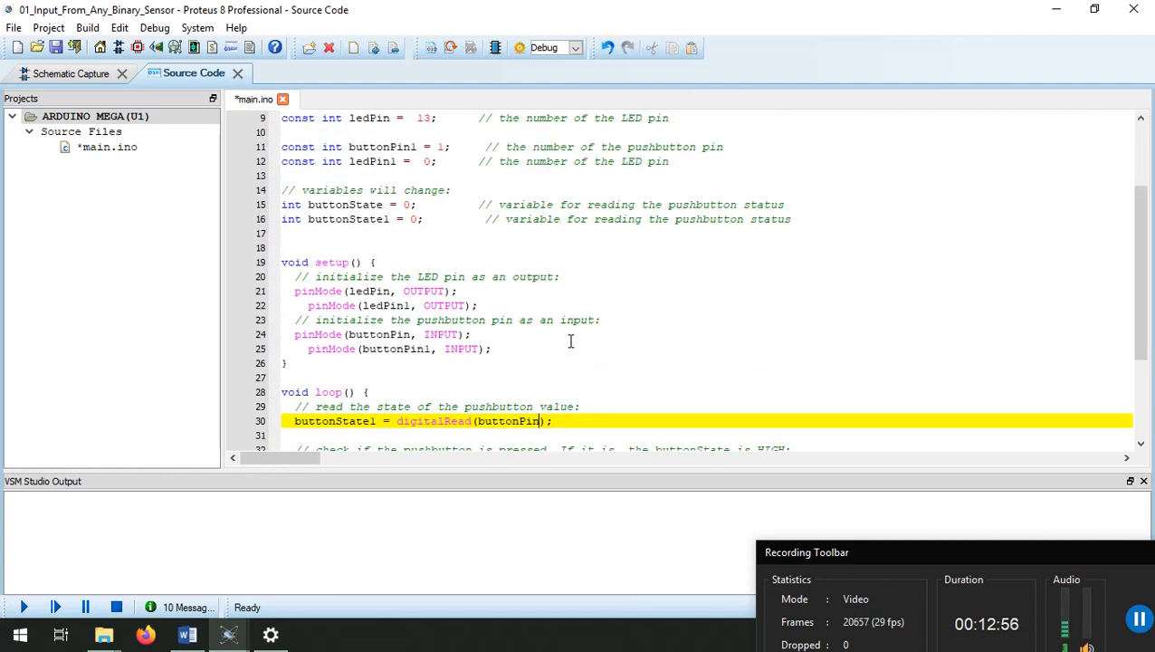
{"action": "scroll", "coordinate": [571, 341], "scroll_direction": "up", "scroll_amount": 1}
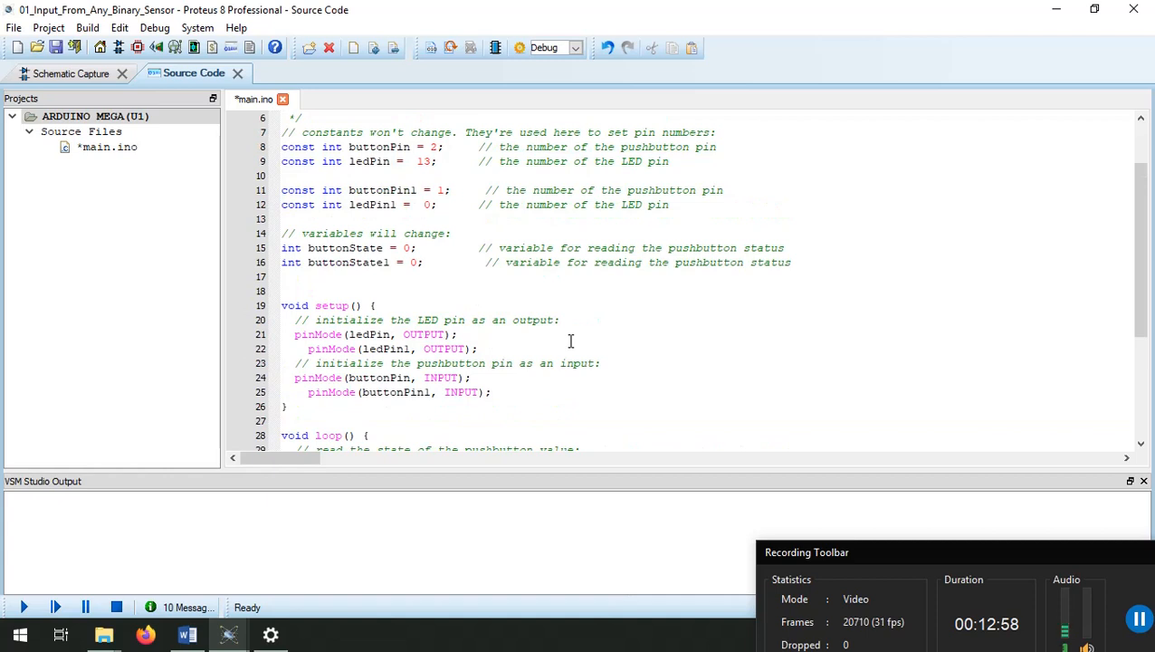
{"action": "scroll", "coordinate": [570, 340], "scroll_direction": "down", "scroll_amount": 4}
{"action": "type", "text": "1 = digitalRead(buttonPin1);"}
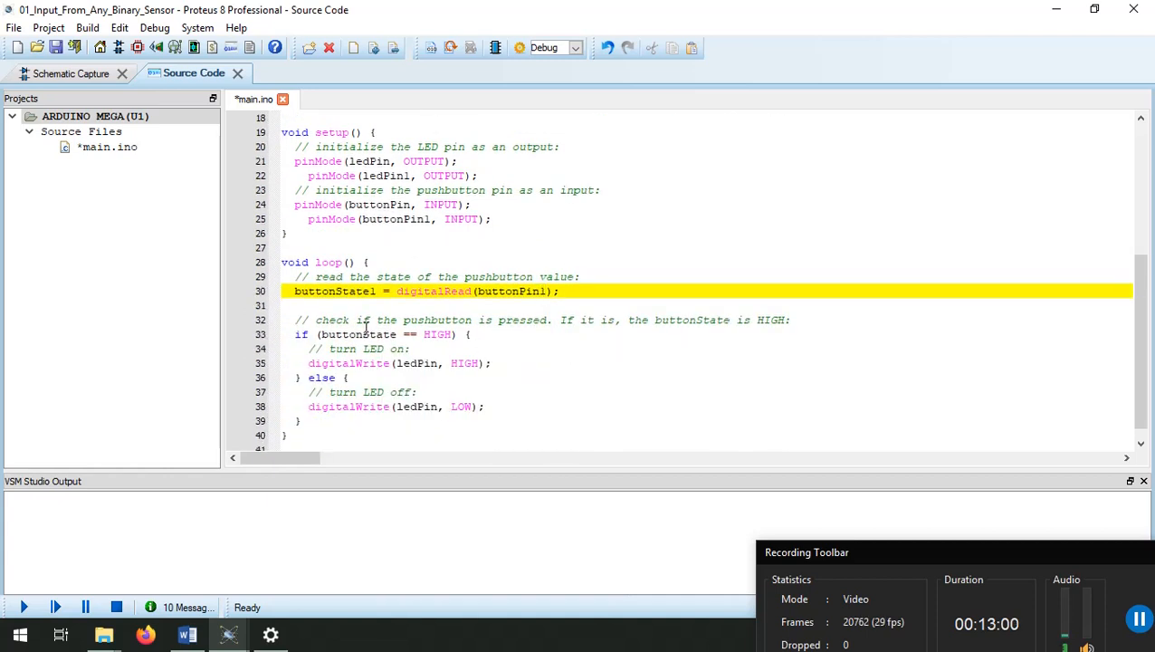
Change the if condition in loop() to test buttonState1 and make both digitalWrite calls use ledPin1.
{"action": "left_click", "coordinate": [396, 335]}
{"action": "type", "text": "1"}
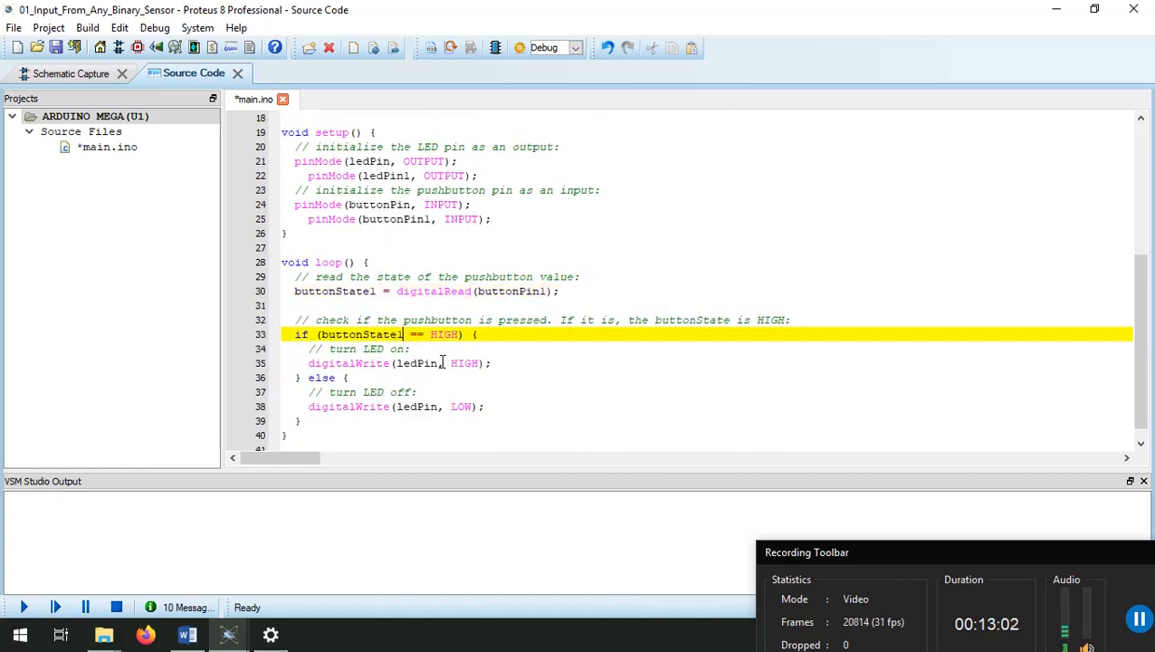
{"action": "scroll", "coordinate": [449, 355], "scroll_direction": "up", "scroll_amount": 2}
{"action": "scroll", "coordinate": [453, 361], "scroll_direction": "down", "scroll_amount": 1}
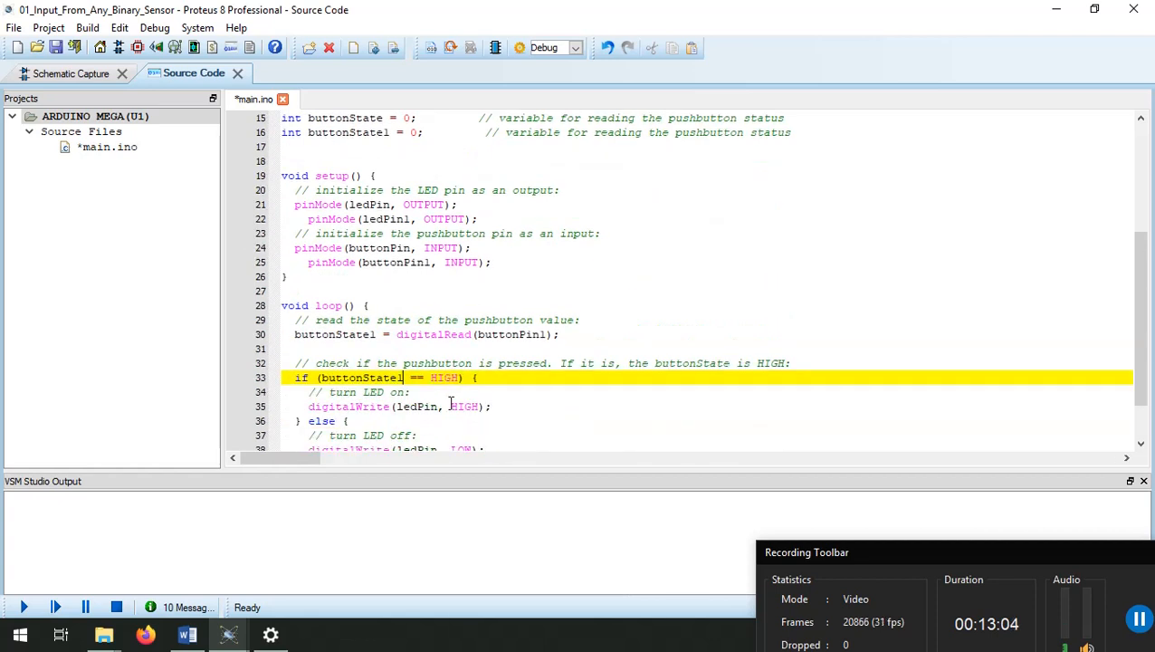
{"action": "scroll", "coordinate": [451, 404], "scroll_direction": "down", "scroll_amount": 2}
{"action": "left_click", "coordinate": [441, 348]}
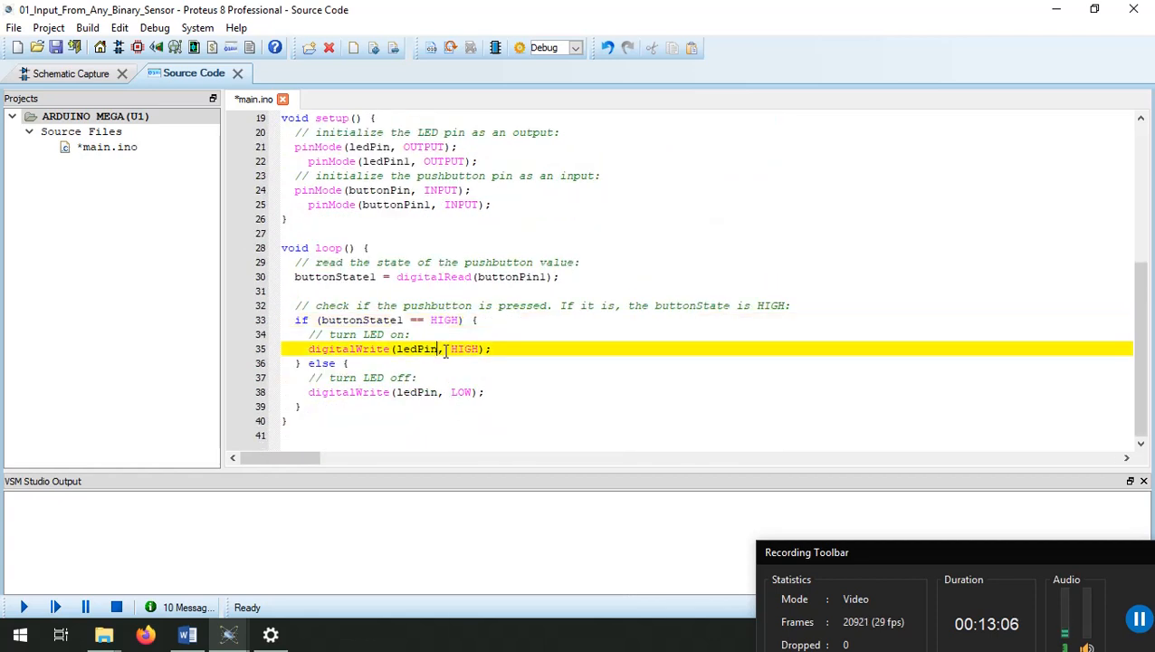
{"action": "type", "text": "1"}
{"action": "left_click", "coordinate": [442, 392]}
{"action": "type", "text": "1"}
Run the simulation with the edited code and show the new push button and LED circuit in the schematic.
{"action": "scroll", "coordinate": [489, 376], "scroll_direction": "up", "scroll_amount": 1}
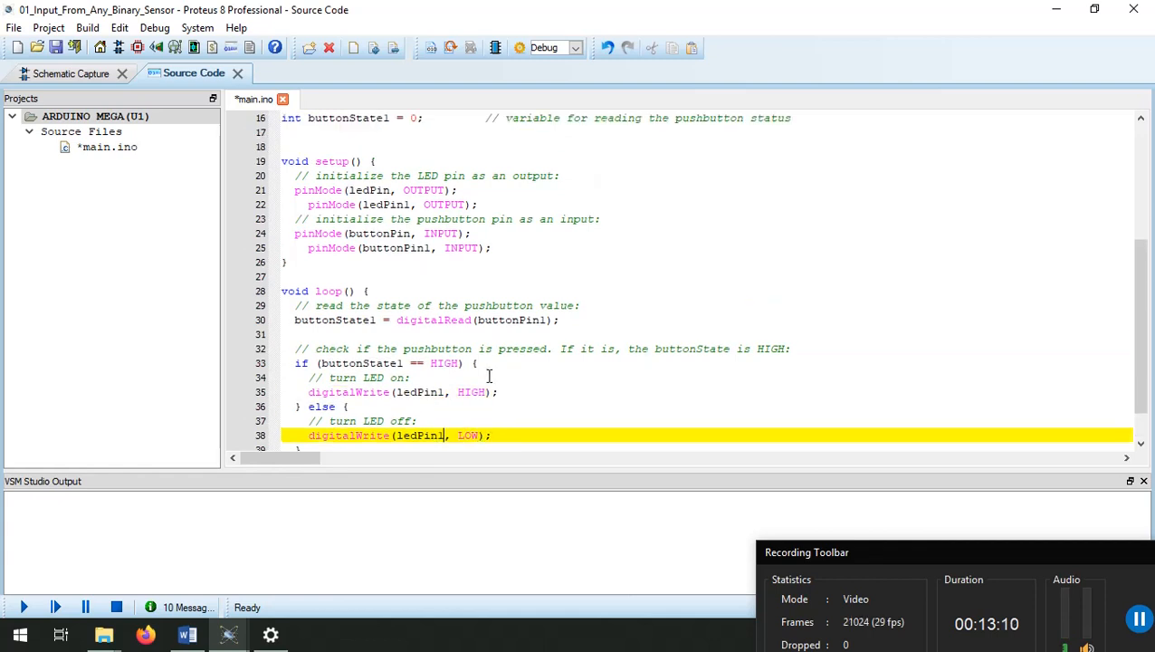
{"action": "scroll", "coordinate": [489, 375], "scroll_direction": "up", "scroll_amount": 1}
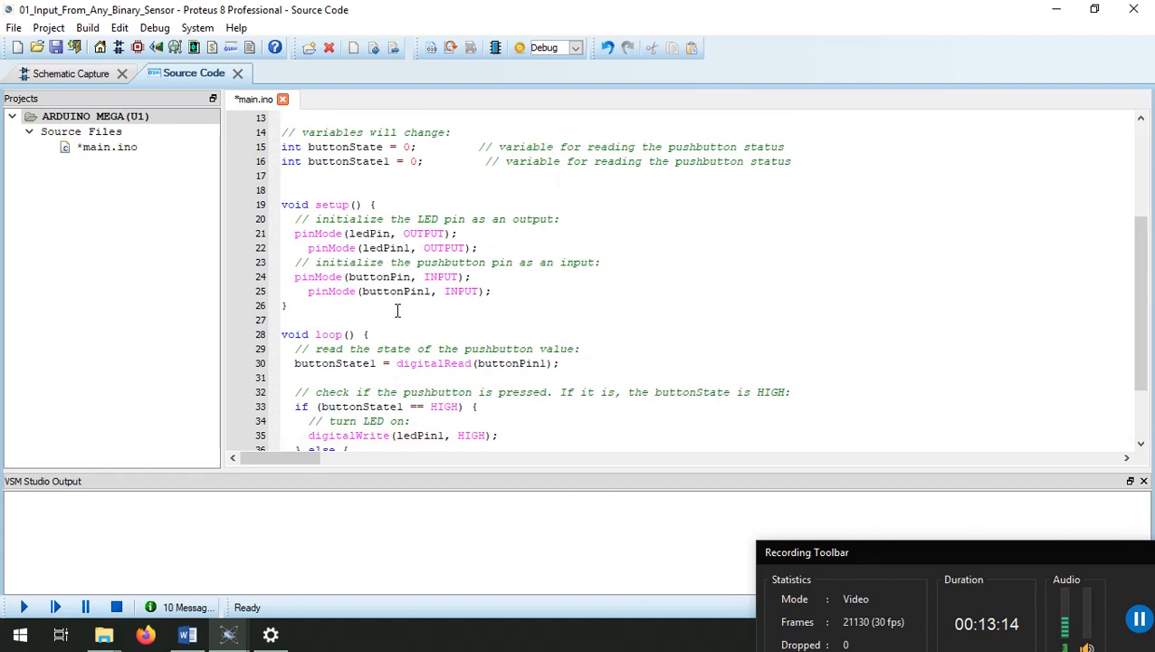
{"action": "scroll", "coordinate": [413, 347], "scroll_direction": "down", "scroll_amount": 1}
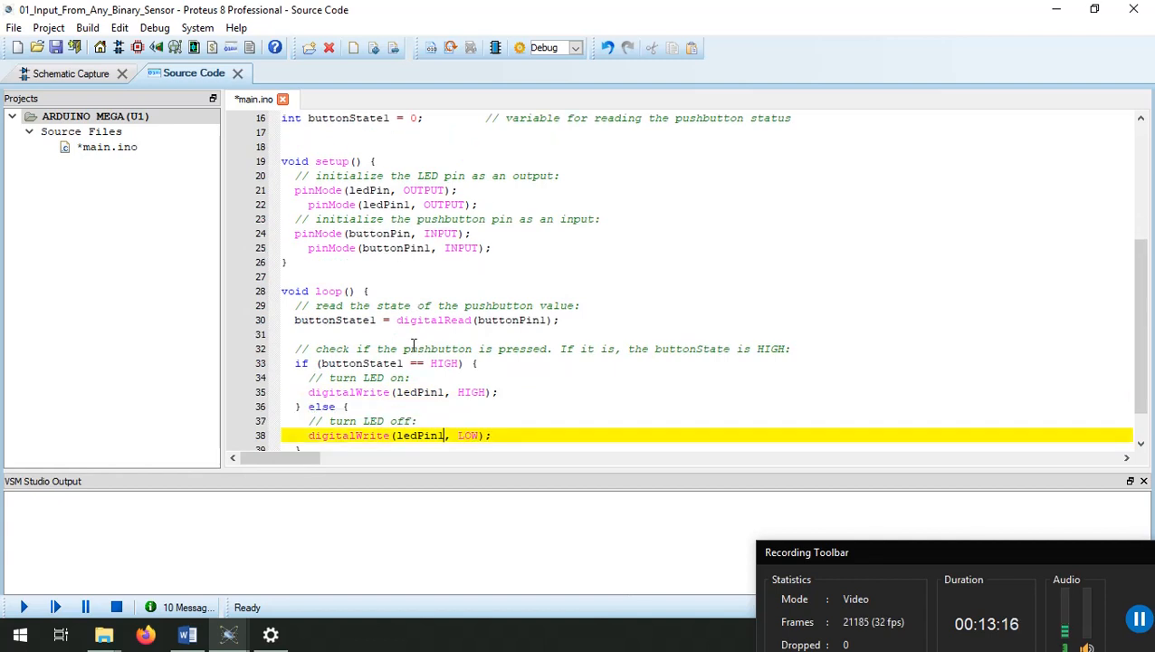
{"action": "scroll", "coordinate": [413, 346], "scroll_direction": "down", "scroll_amount": 1}
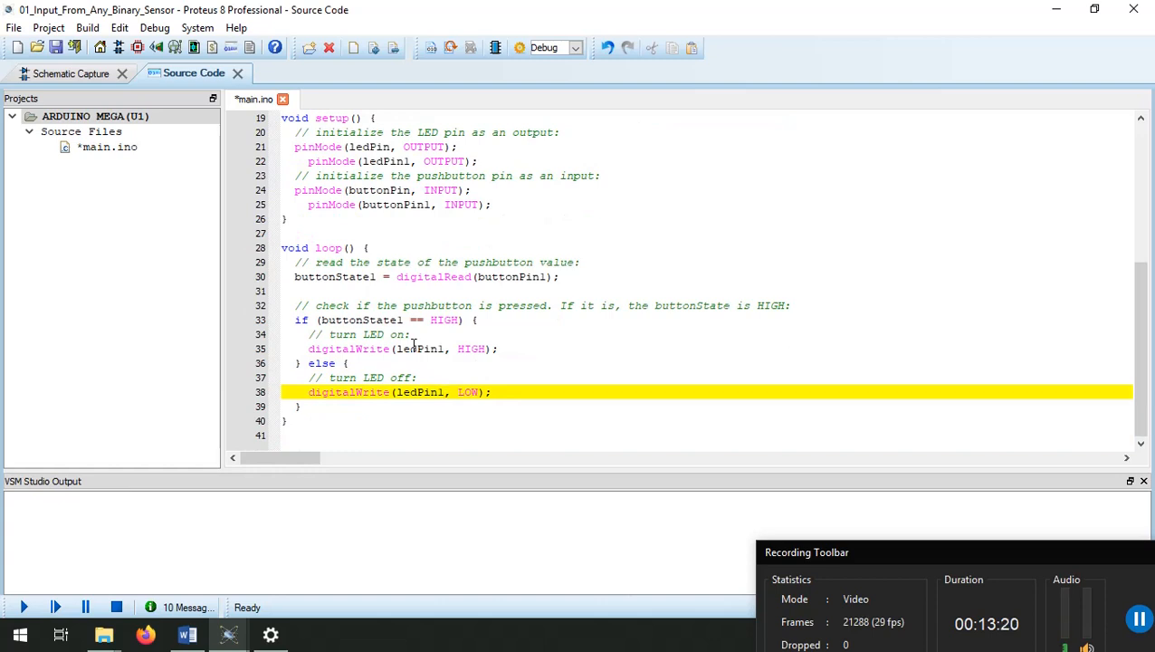
{"action": "left_click", "coordinate": [24, 607]}
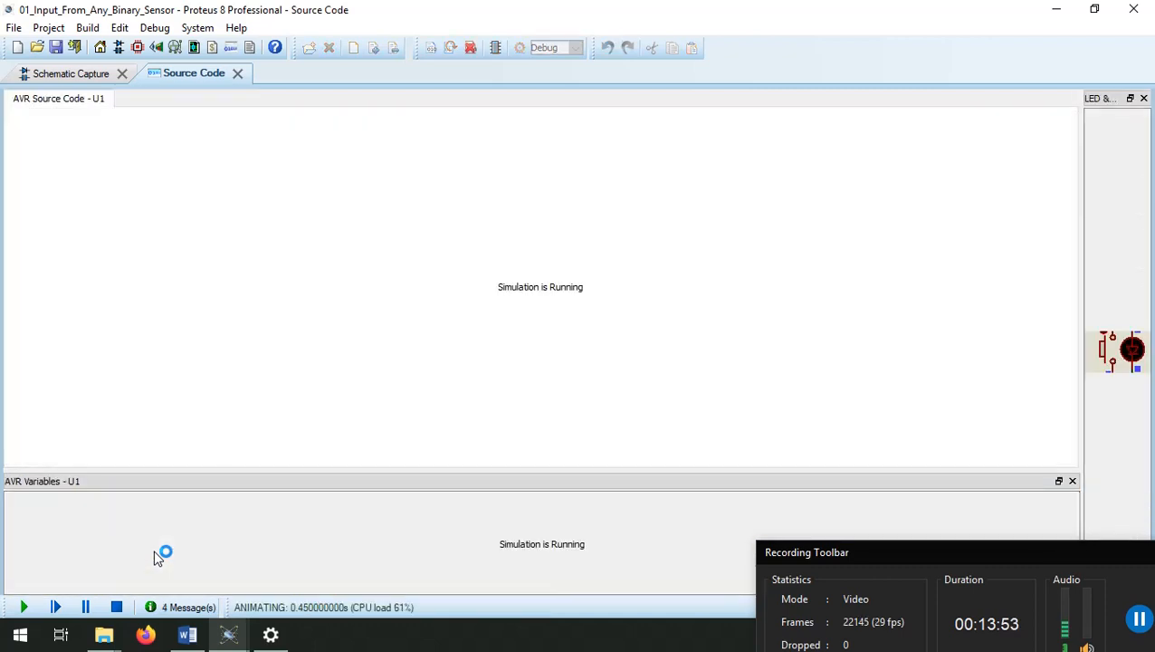
{"action": "left_click", "coordinate": [79, 77]}
{"action": "scroll", "coordinate": [775, 375], "scroll_direction": "up", "scroll_amount": 2}
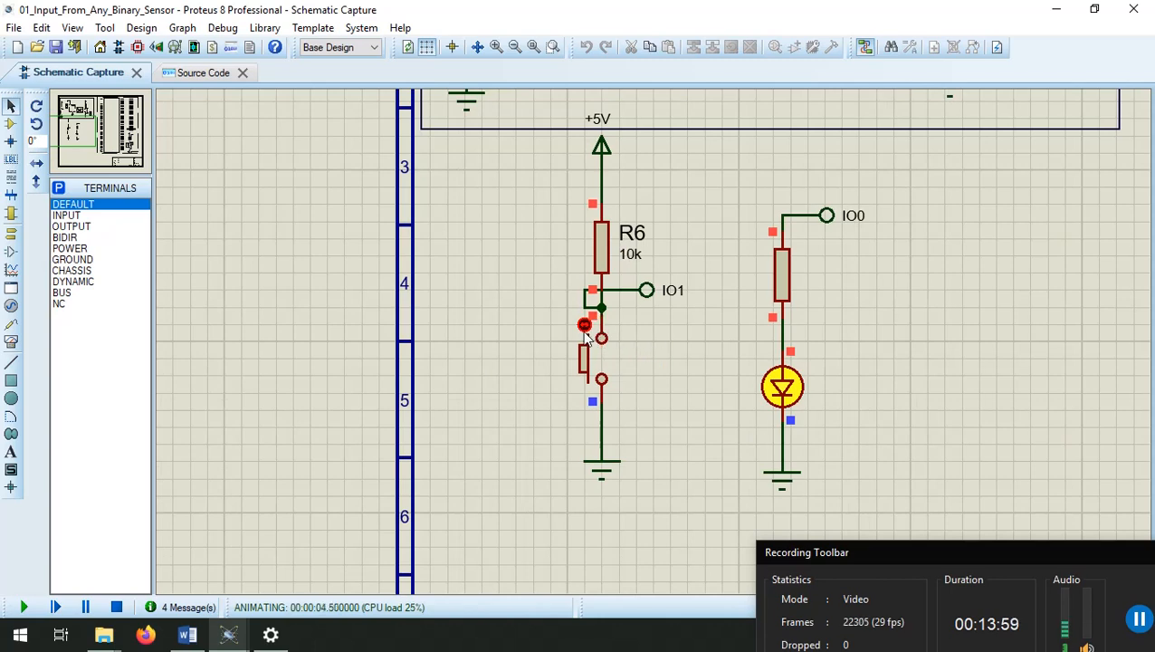
Toggle the push button on IO1 repeatedly in the running simulation to test the LED on IO0.
{"action": "left_click", "coordinate": [585, 328]}
{"action": "left_click", "coordinate": [584, 328]}
{"action": "scroll", "coordinate": [624, 336], "scroll_direction": "down", "scroll_amount": 2}
{"action": "left_click", "coordinate": [625, 337]}
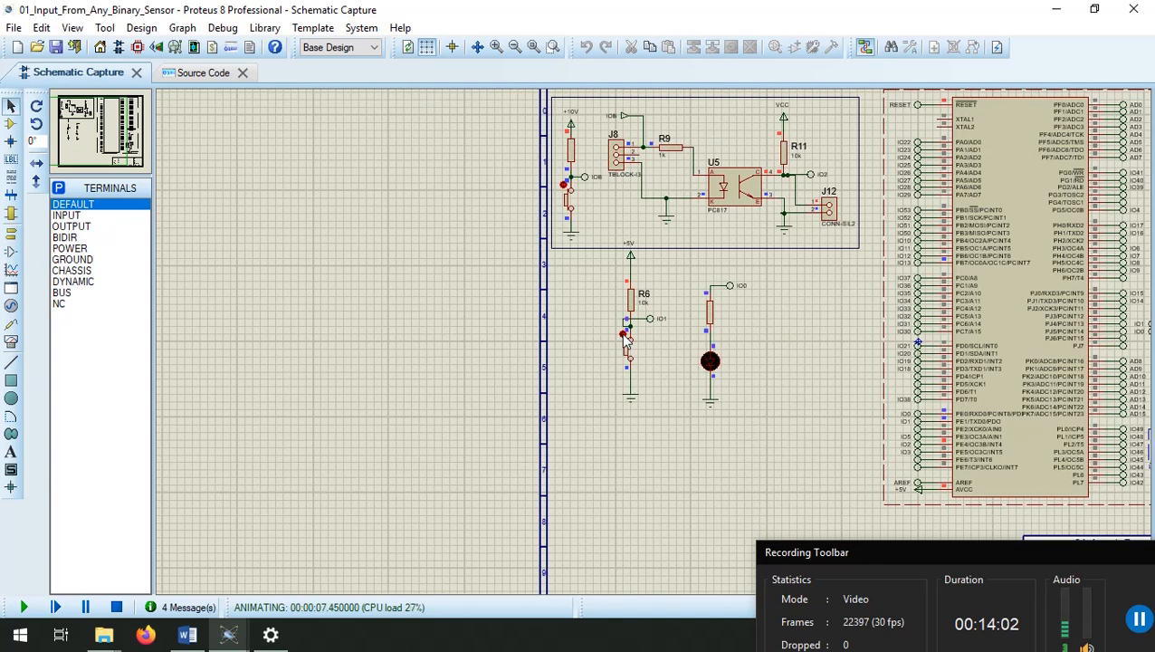
{"action": "left_click", "coordinate": [624, 336]}
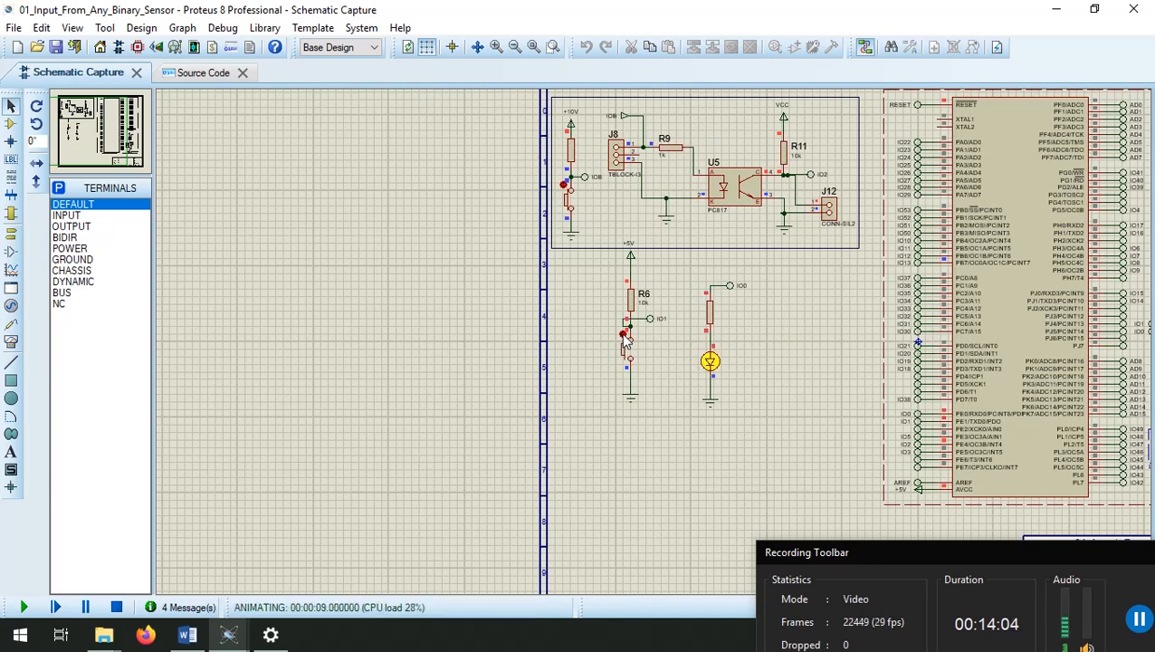
{"action": "left_click", "coordinate": [624, 337]}
{"action": "left_click", "coordinate": [624, 337]}
{"action": "scroll", "coordinate": [685, 339], "scroll_direction": "down", "scroll_amount": 2}
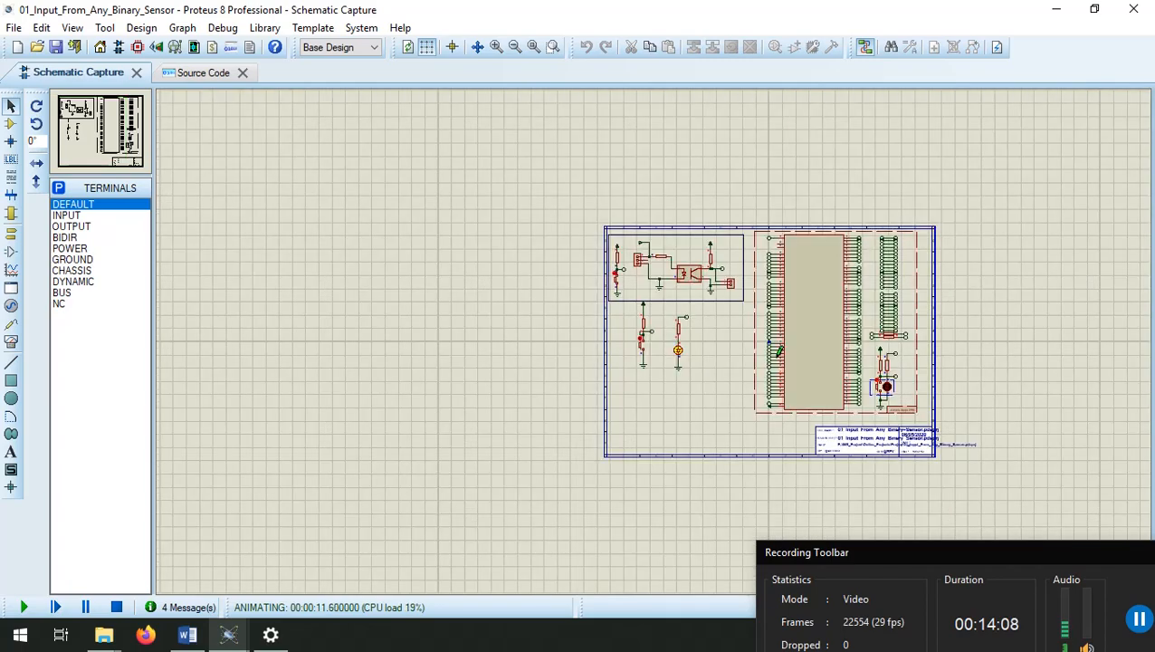
{"action": "scroll", "coordinate": [685, 339], "scroll_direction": "up", "scroll_amount": 2}
{"action": "scroll", "coordinate": [550, 262], "scroll_direction": "down", "scroll_amount": 2}
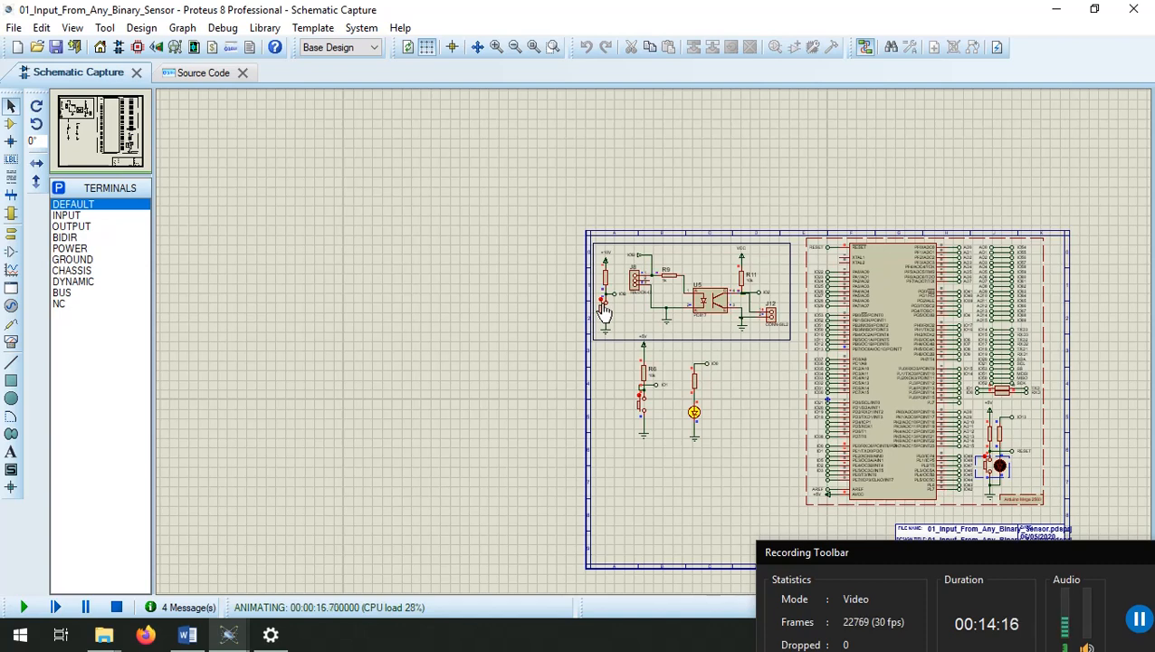
{"action": "scroll", "coordinate": [777, 391], "scroll_direction": "up", "scroll_amount": 3}
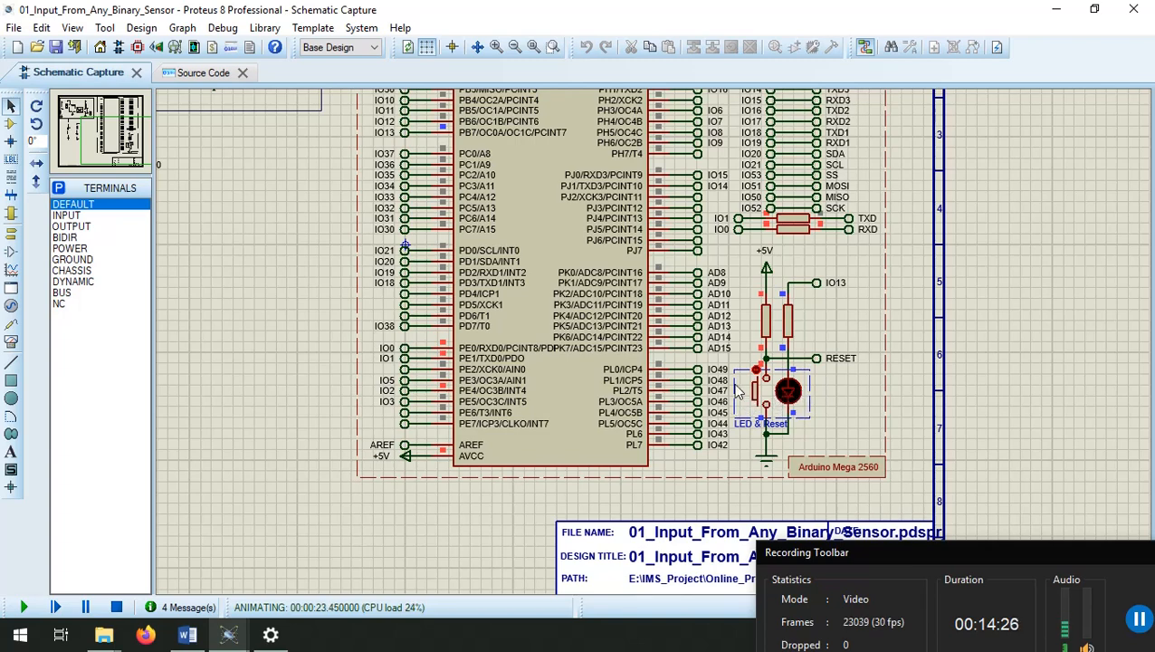
{"action": "scroll", "coordinate": [429, 287], "scroll_direction": "down", "scroll_amount": 3}
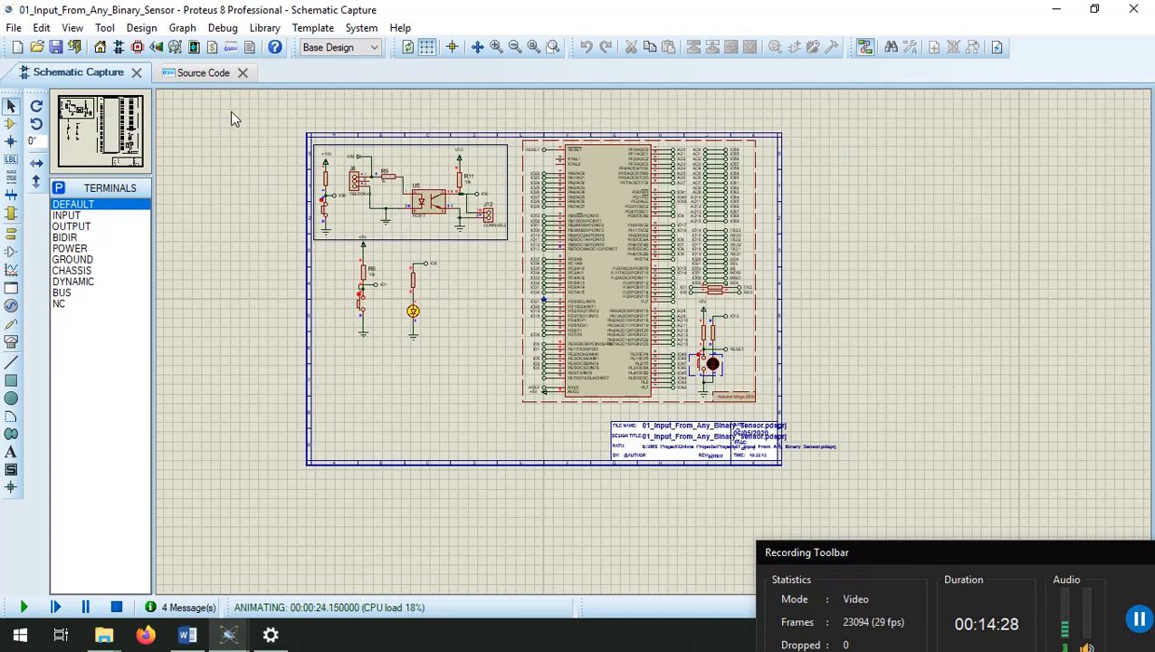
Stop the running simulation and check the button and LED logic in main.ino before returning to the schematic.
{"action": "left_click", "coordinate": [116, 607]}
{"action": "left_click", "coordinate": [203, 73]}
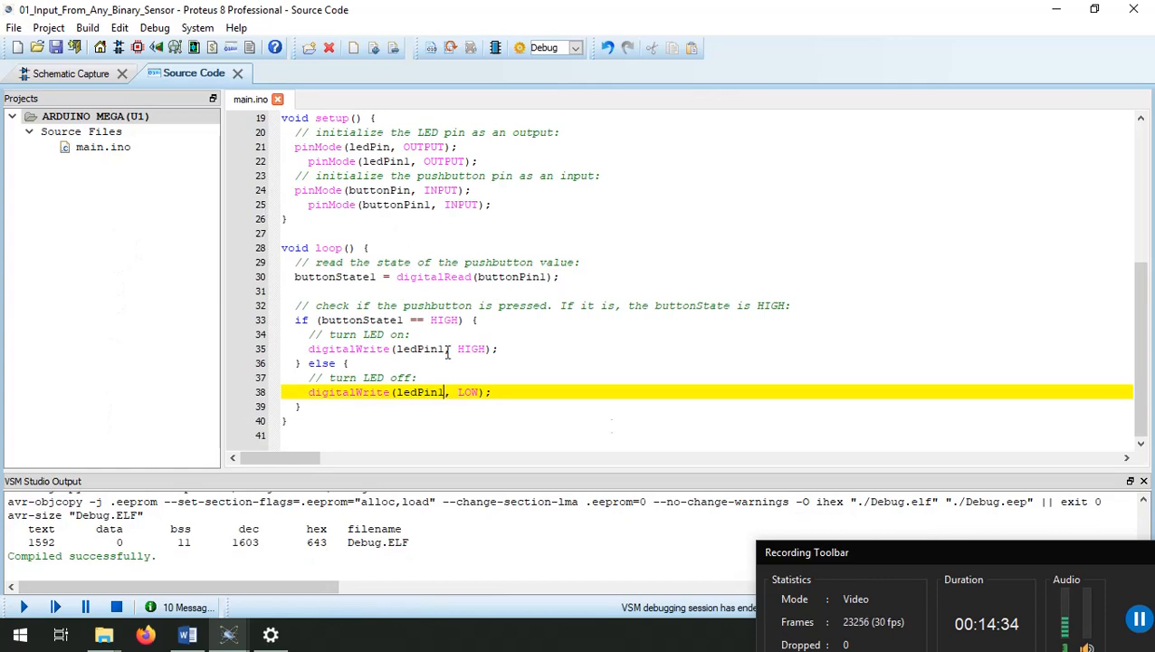
{"action": "left_click", "coordinate": [76, 74]}
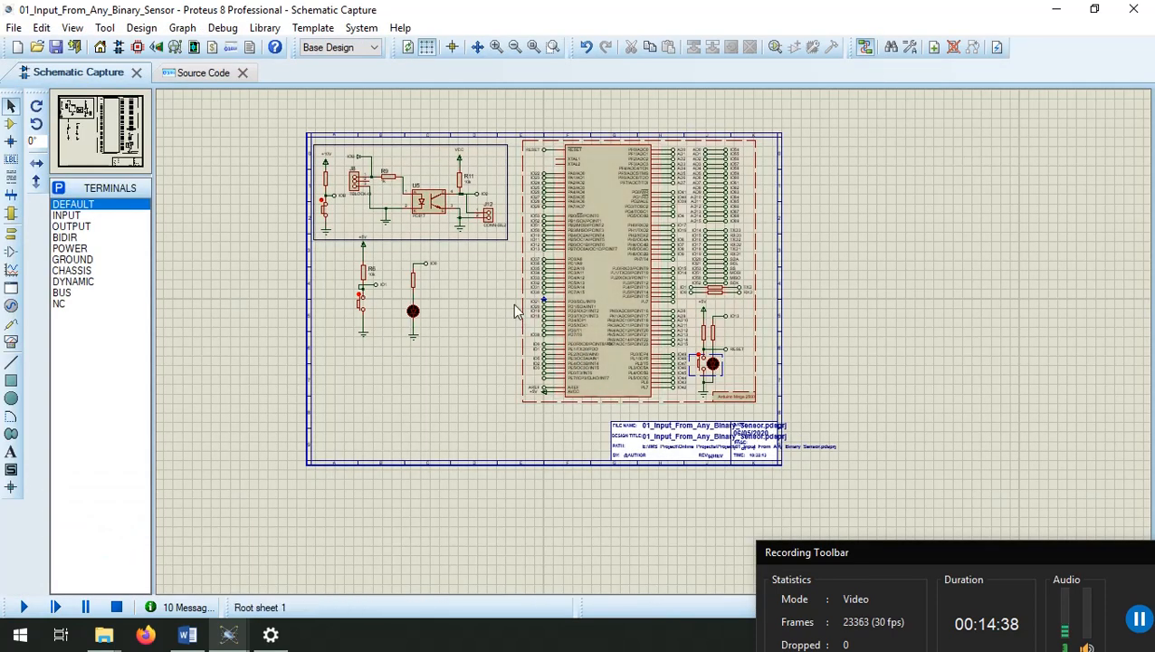
{"action": "left_click", "coordinate": [982, 549]}
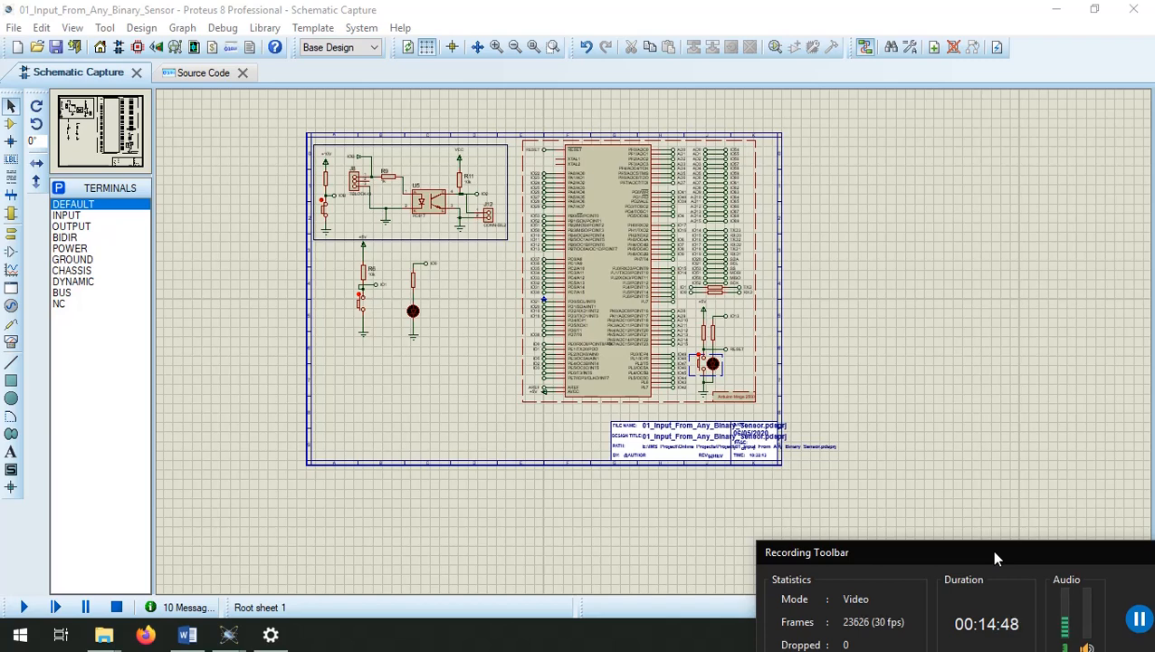
{"action": "left_click_drag", "start_coordinate": [992, 550], "coordinate": [866, 460]}
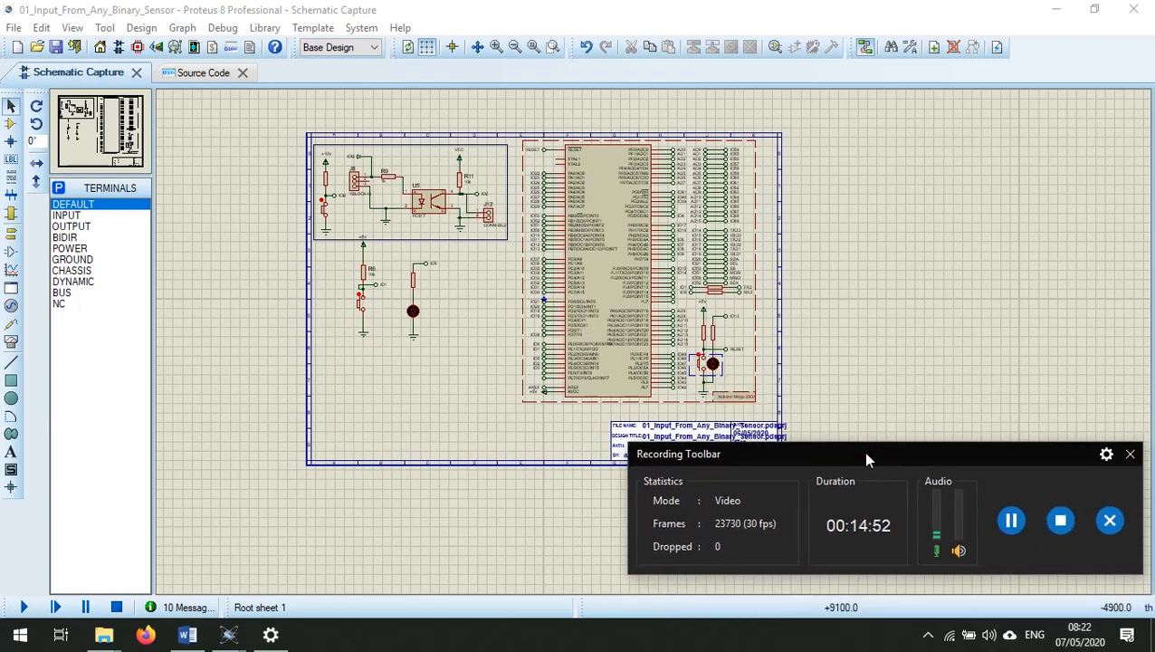
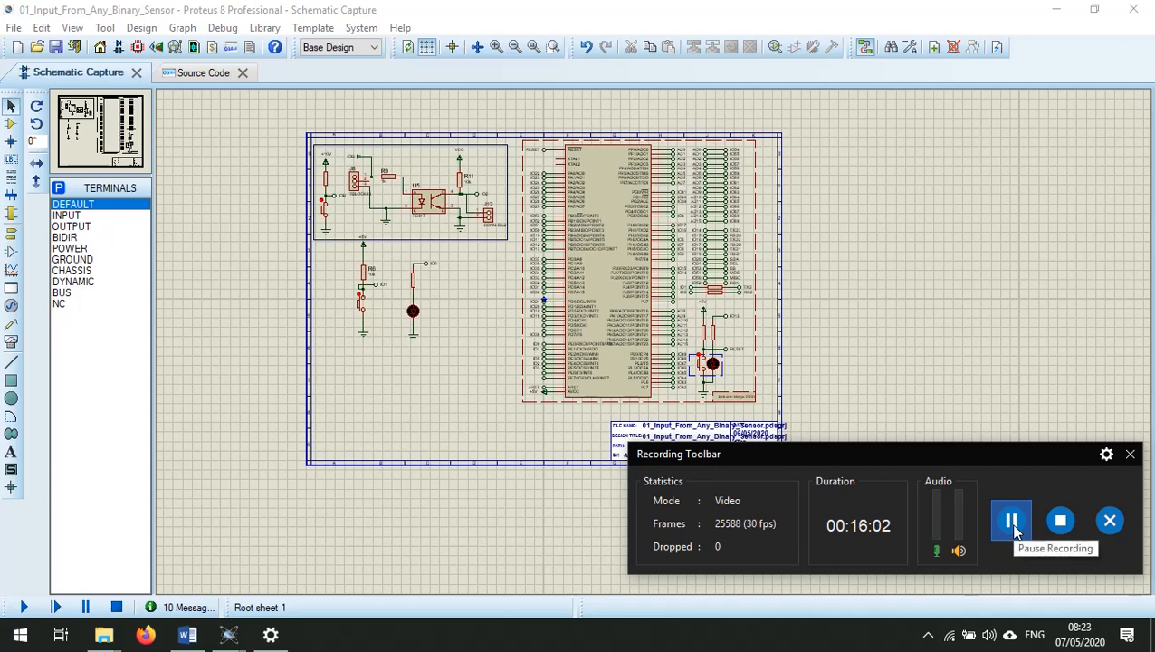
{"action": "left_click", "coordinate": [1012, 524]}
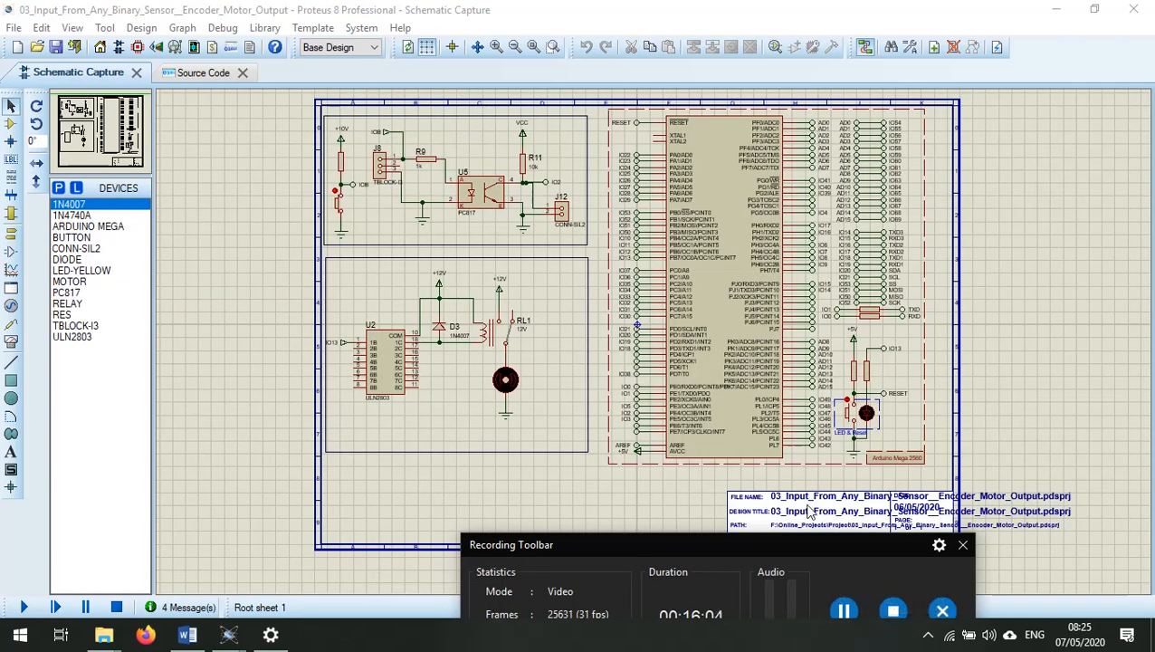
Examine the PC817 sensor input circuit and the ULN2803 relay and motor output circuit in the schematic.
{"action": "scroll", "coordinate": [709, 399], "scroll_direction": "down", "scroll_amount": 2}
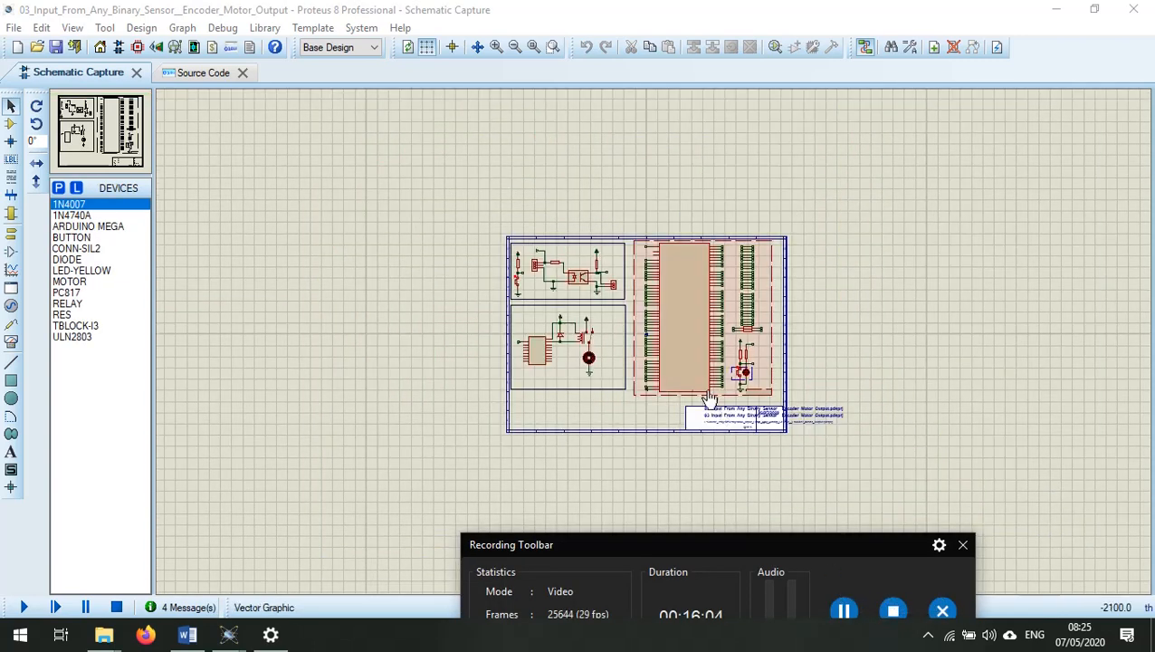
{"action": "scroll", "coordinate": [652, 341], "scroll_direction": "up", "scroll_amount": 2}
{"action": "scroll", "coordinate": [652, 341], "scroll_direction": "down", "scroll_amount": 1}
{"action": "scroll", "coordinate": [652, 341], "scroll_direction": "up", "scroll_amount": 1}
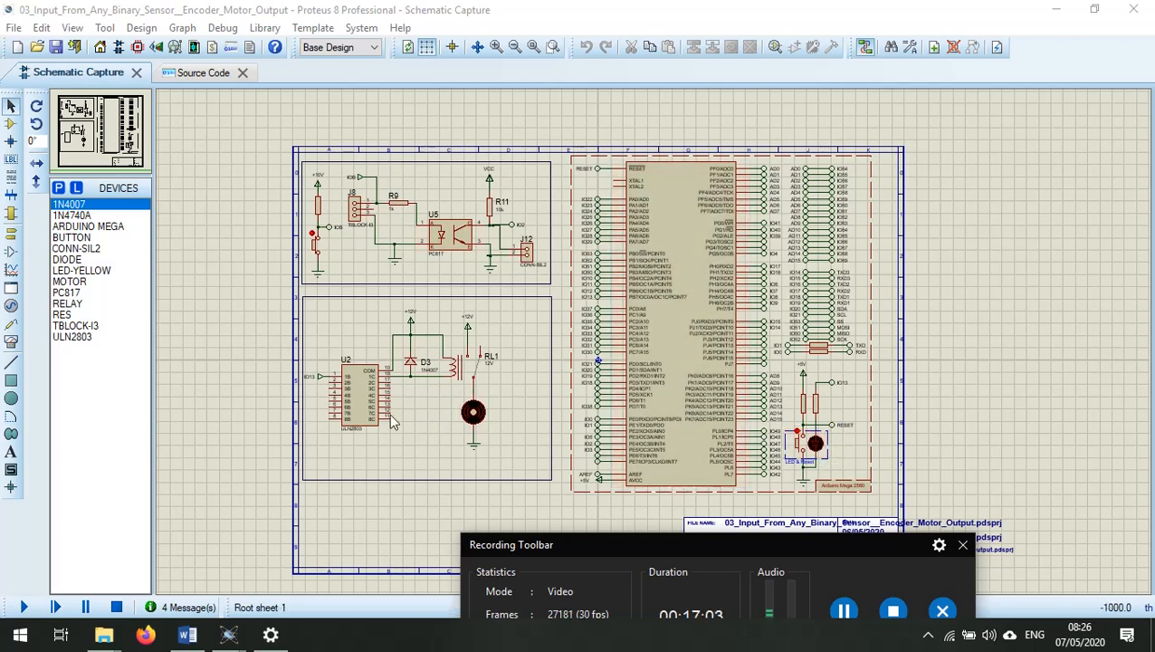
{"action": "key", "text": "F6"}
{"action": "key", "text": "F6"}
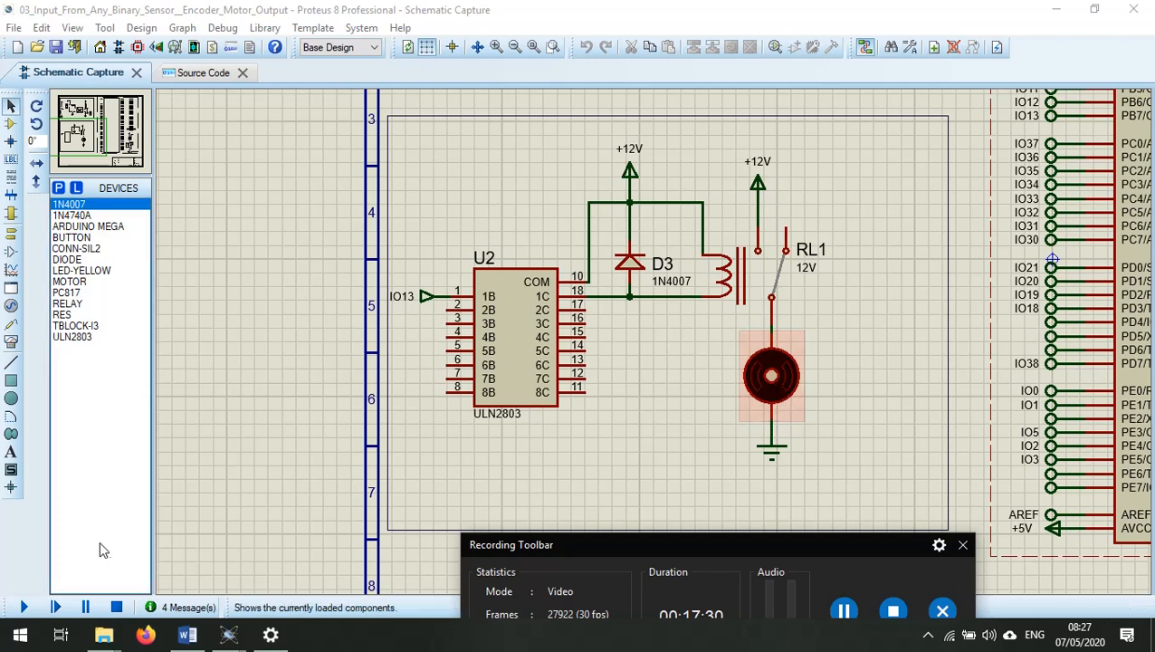
{"action": "scroll", "coordinate": [584, 388], "scroll_direction": "down", "scroll_amount": 3}
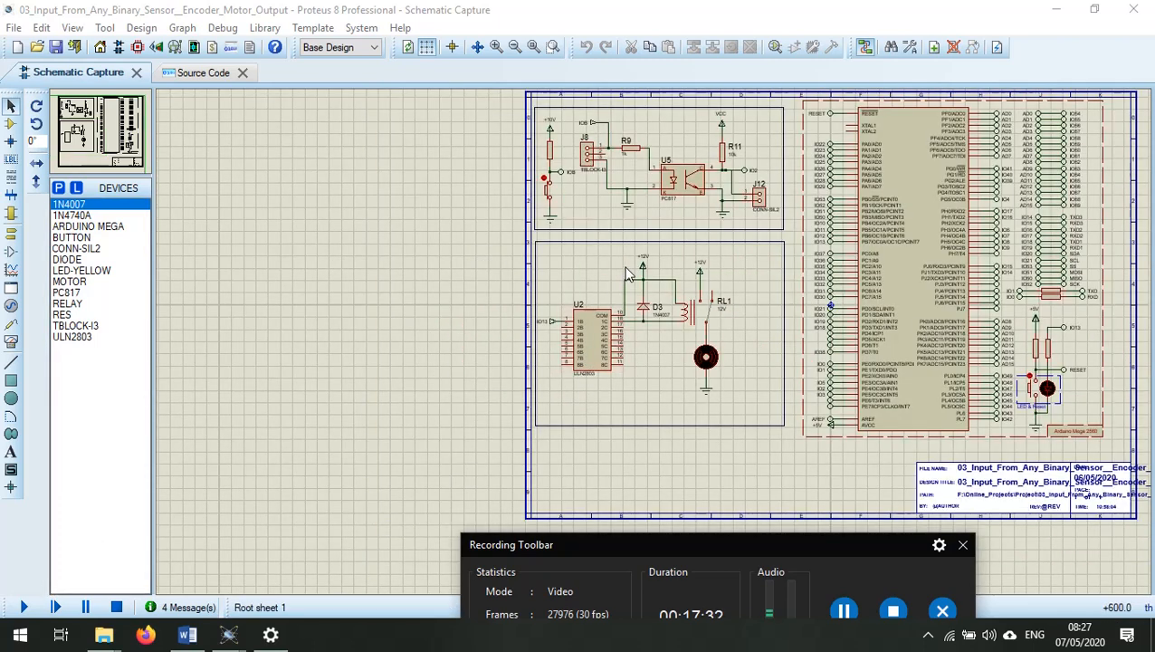
{"action": "scroll", "coordinate": [625, 270], "scroll_direction": "up", "scroll_amount": 1}
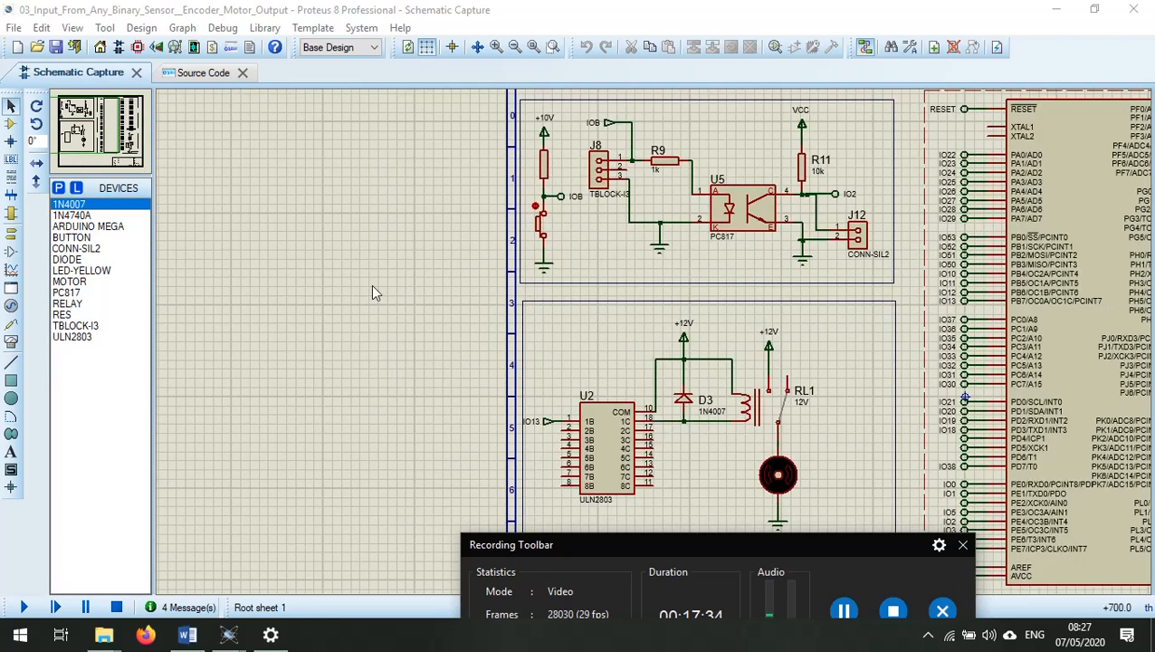
Review the pin constants, setup and loop code in main.ino and return to the schematic.
{"action": "left_click", "coordinate": [203, 74]}
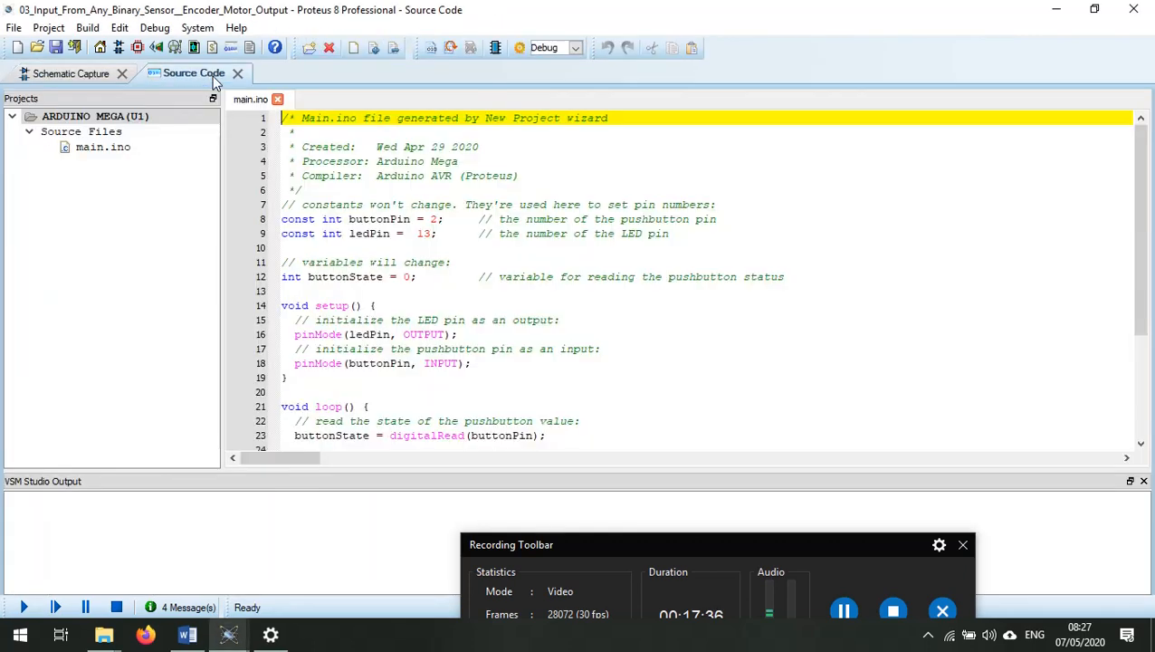
{"action": "left_click", "coordinate": [333, 308]}
{"action": "scroll", "coordinate": [360, 310], "scroll_direction": "down", "scroll_amount": 3}
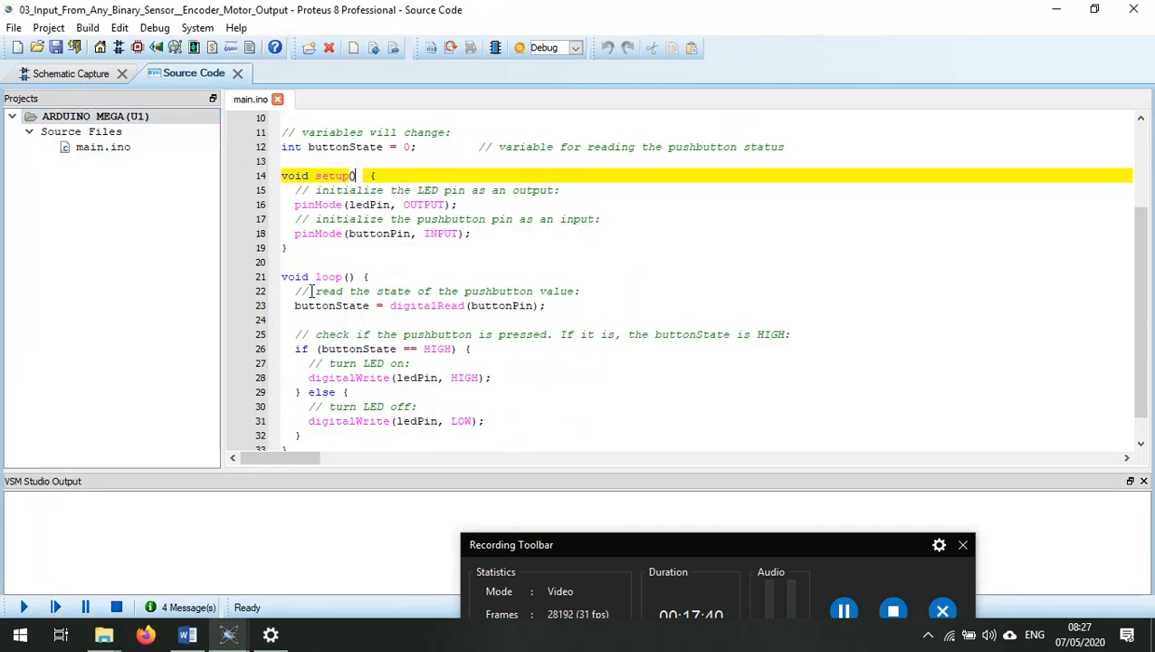
{"action": "left_click", "coordinate": [72, 75]}
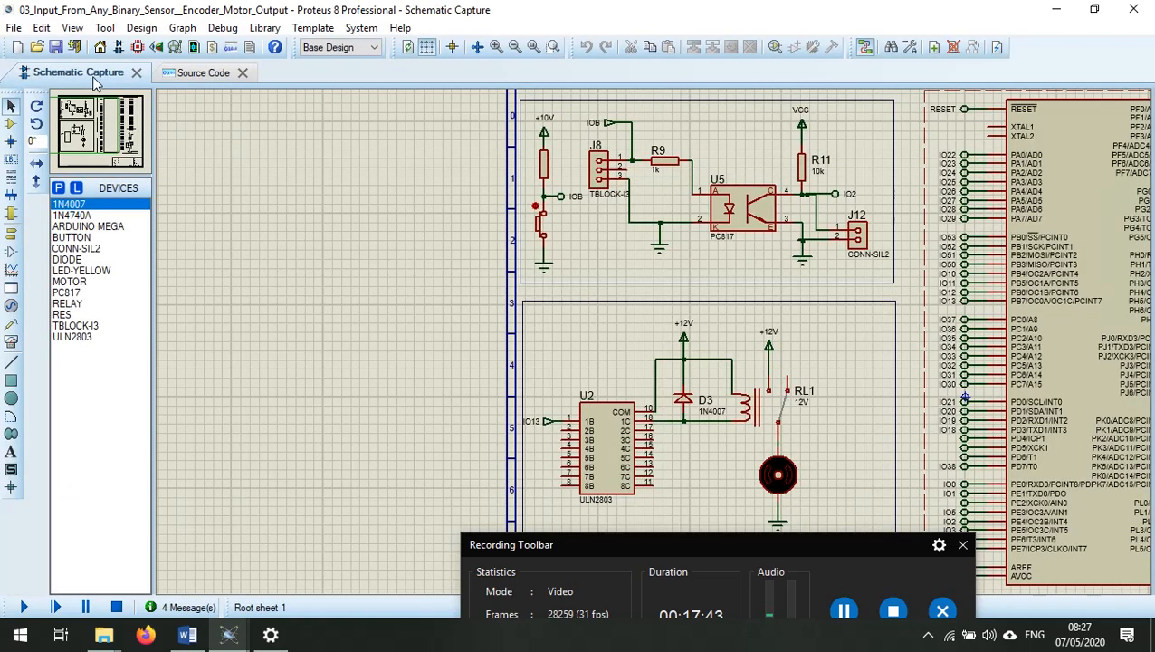
Start the simulation and operate the push button in the PC817 input circuit to test the relay and motor.
{"action": "left_click", "coordinate": [23, 607]}
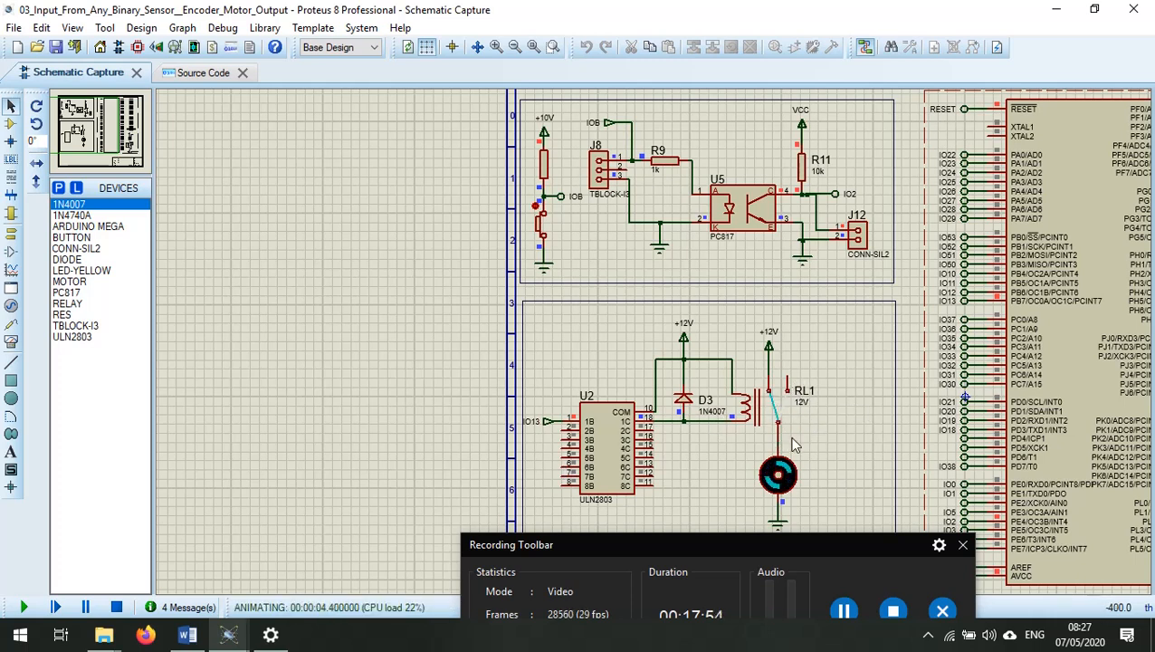
{"action": "left_click", "coordinate": [535, 212]}
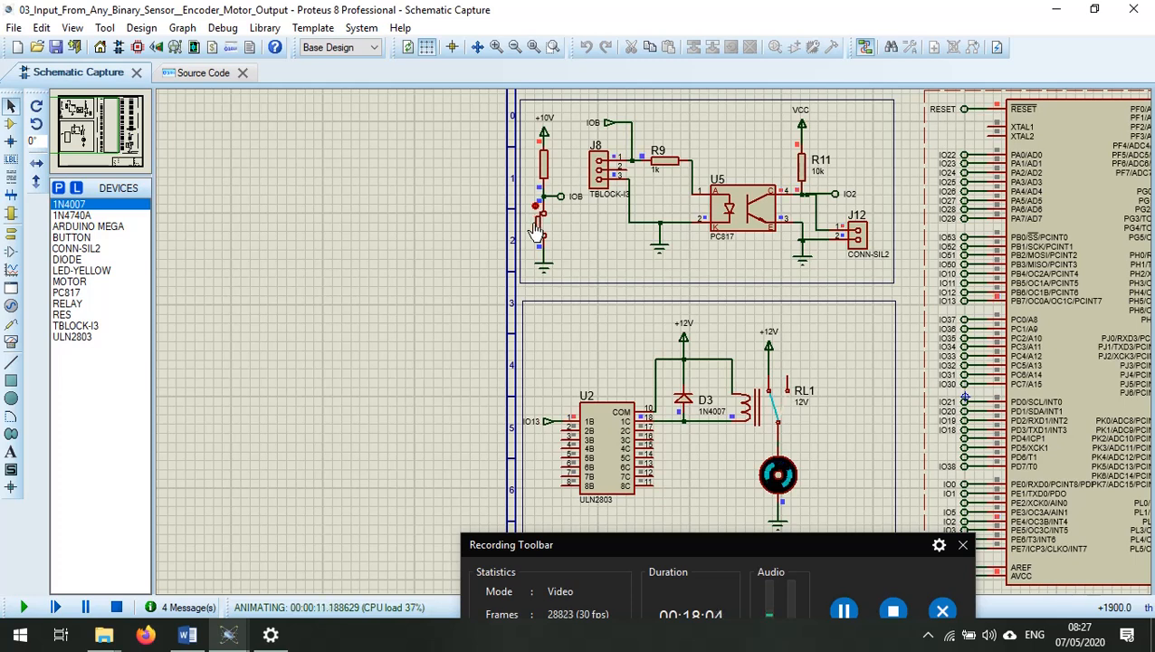
{"action": "left_click", "coordinate": [536, 231]}
{"action": "scroll", "coordinate": [704, 337], "scroll_direction": "up", "scroll_amount": 1}
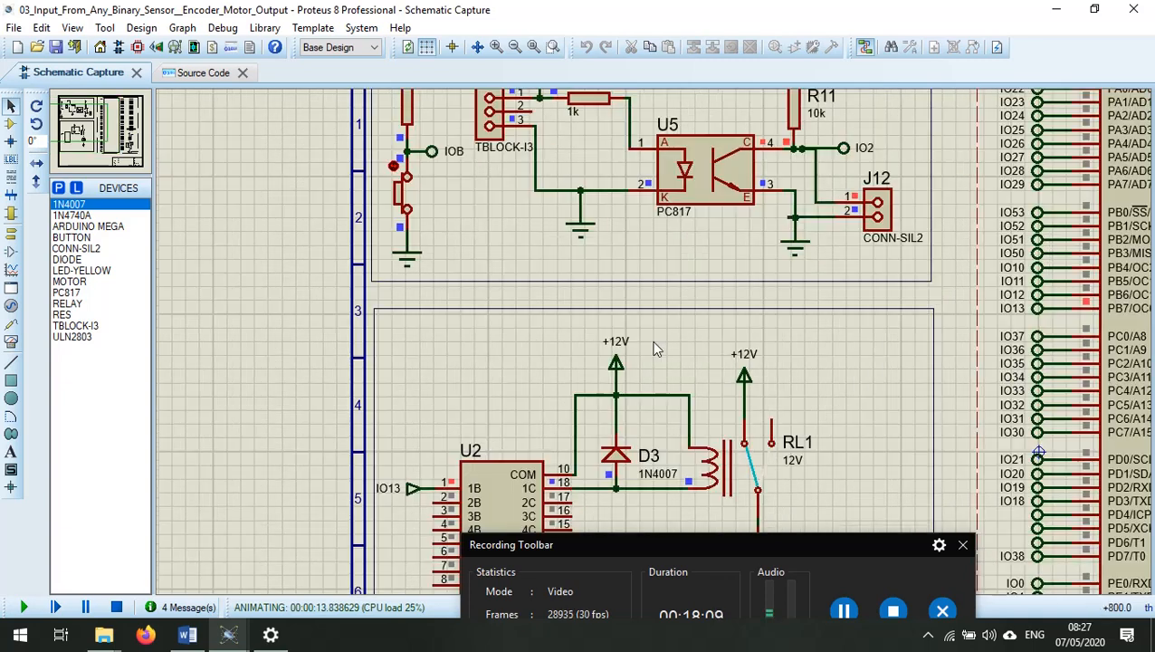
{"action": "scroll", "coordinate": [656, 350], "scroll_direction": "up", "scroll_amount": 1}
{"action": "scroll", "coordinate": [697, 381], "scroll_direction": "down", "scroll_amount": 1}
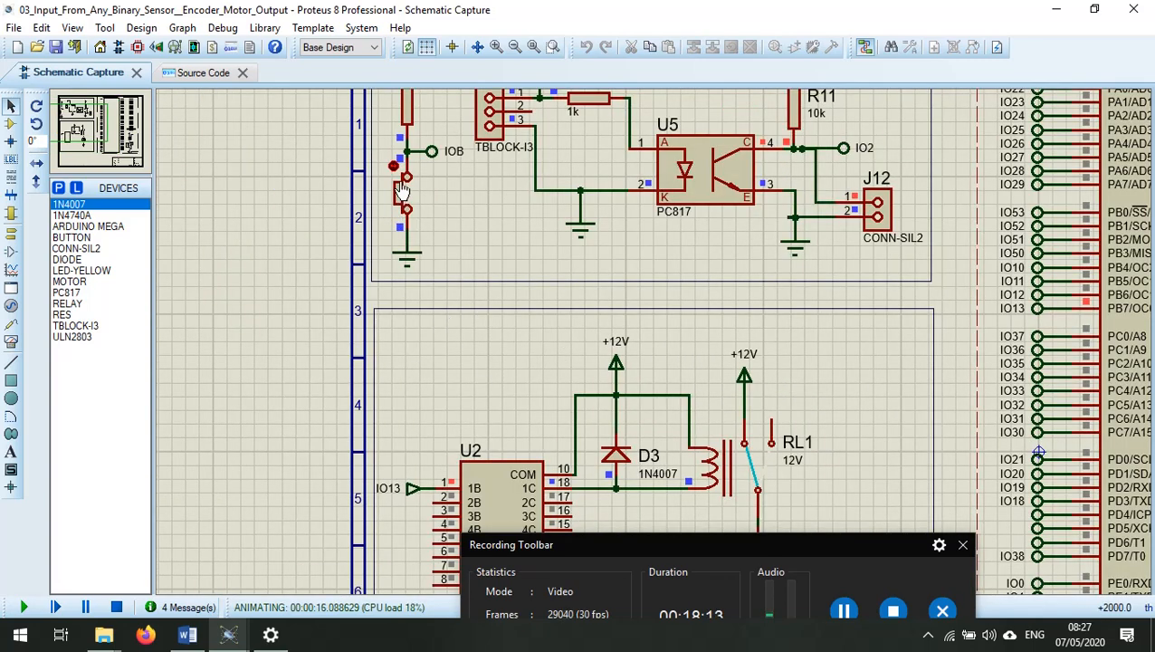
Actuate the input circuit's push button repeatedly and toggle its latch to release relay RL1.
{"action": "left_click", "coordinate": [402, 216]}
{"action": "left_click", "coordinate": [402, 216]}
{"action": "left_click", "coordinate": [402, 215]}
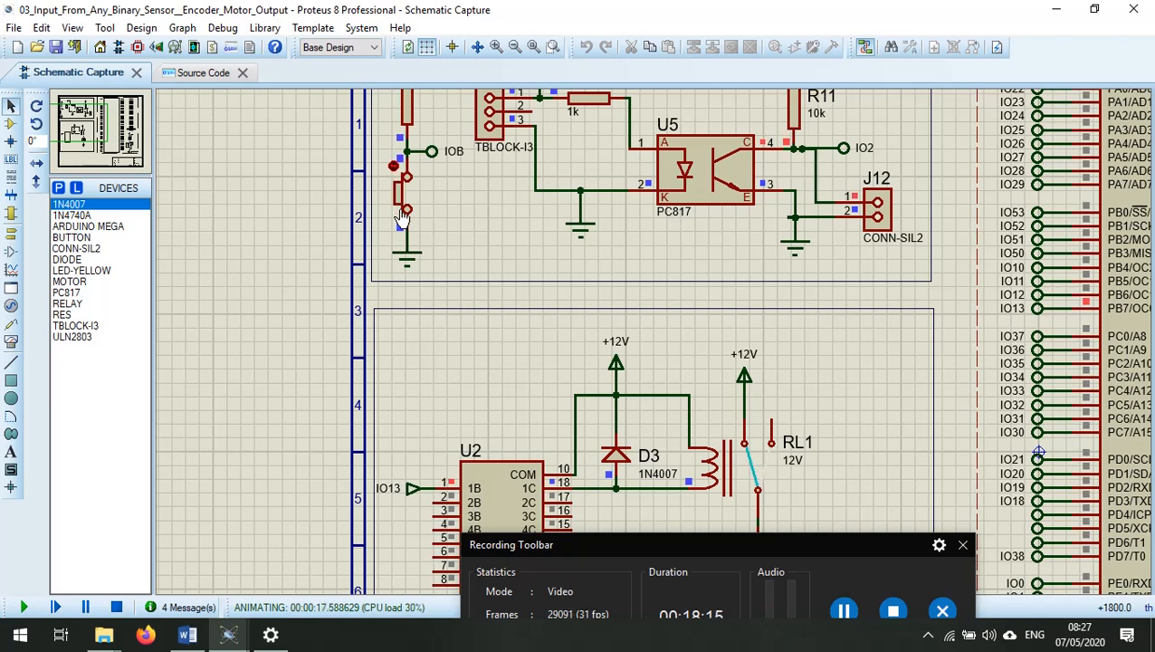
{"action": "left_click", "coordinate": [402, 216]}
{"action": "left_click", "coordinate": [402, 215]}
{"action": "left_click", "coordinate": [402, 216]}
{"action": "left_click", "coordinate": [402, 216]}
{"action": "left_click", "coordinate": [402, 216]}
{"action": "left_click", "coordinate": [402, 218]}
{"action": "left_click", "coordinate": [402, 217]}
{"action": "left_click", "coordinate": [395, 172]}
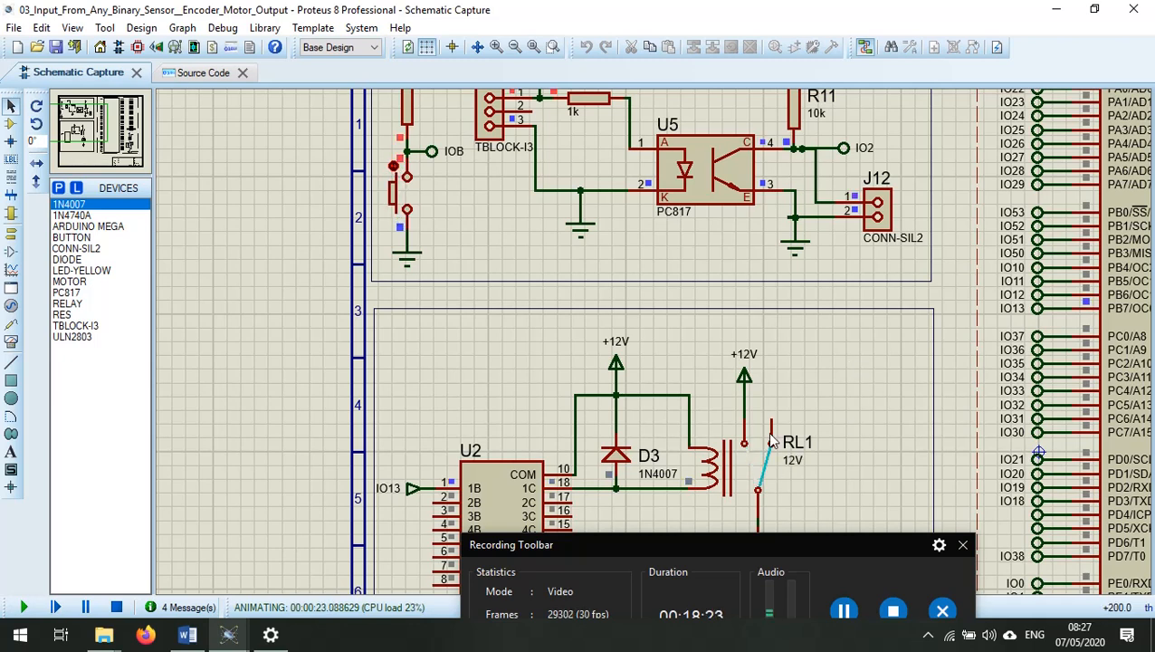
Pause and resume the simulation, and stop it from the schematic view.
{"action": "left_click", "coordinate": [87, 607]}
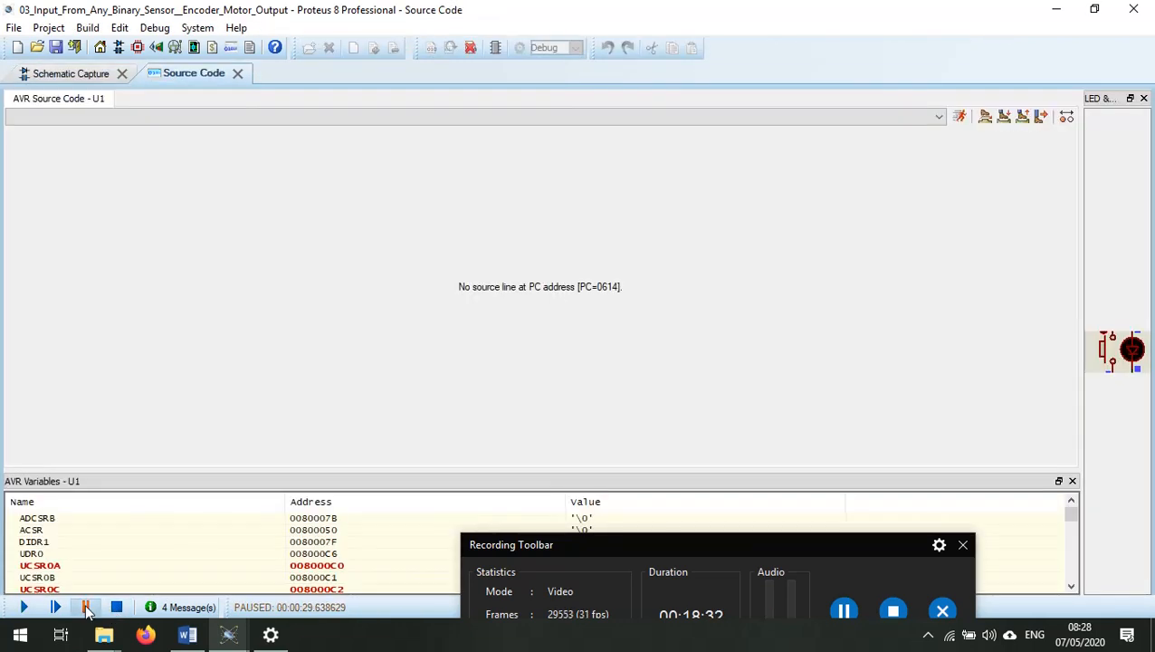
{"action": "left_click", "coordinate": [25, 608]}
{"action": "left_click", "coordinate": [67, 73]}
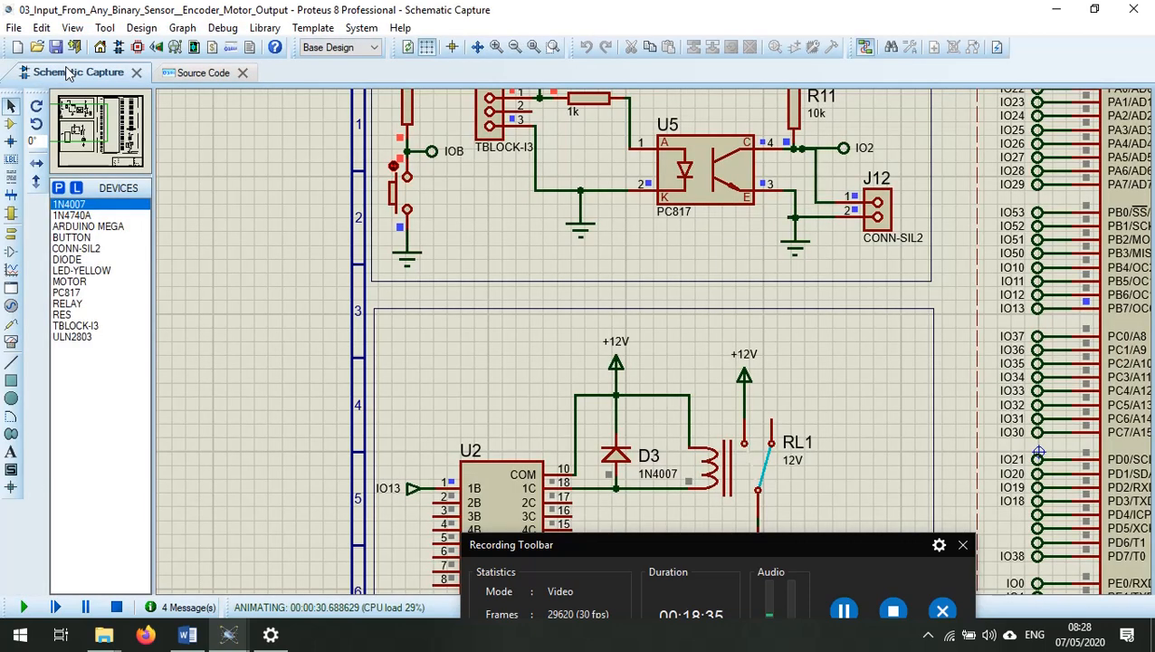
{"action": "left_click", "coordinate": [116, 607]}
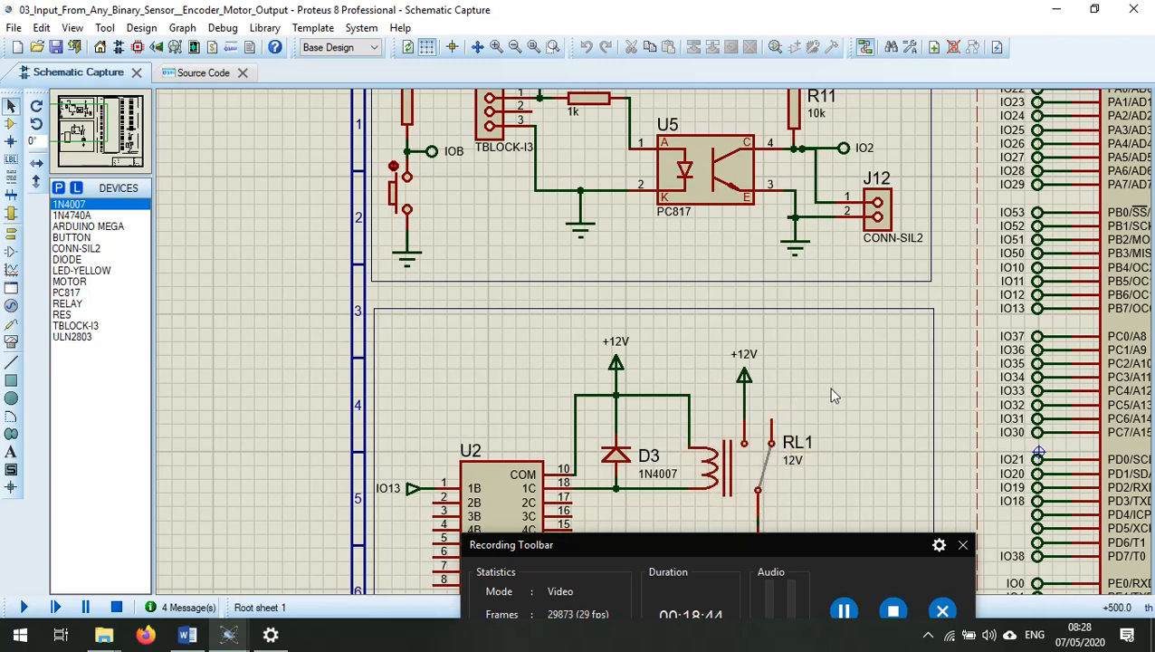
Run the simulation again, latch the input push button on and off to switch the motor, and stop the simulation.
{"action": "left_click", "coordinate": [23, 607]}
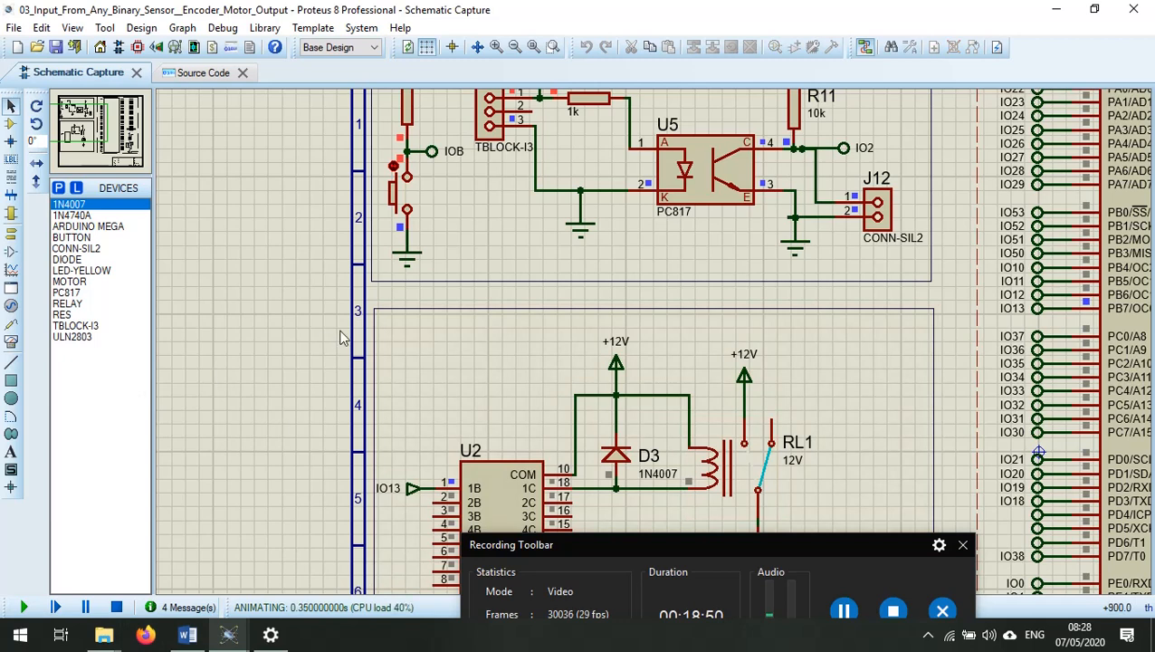
{"action": "left_click", "coordinate": [399, 175]}
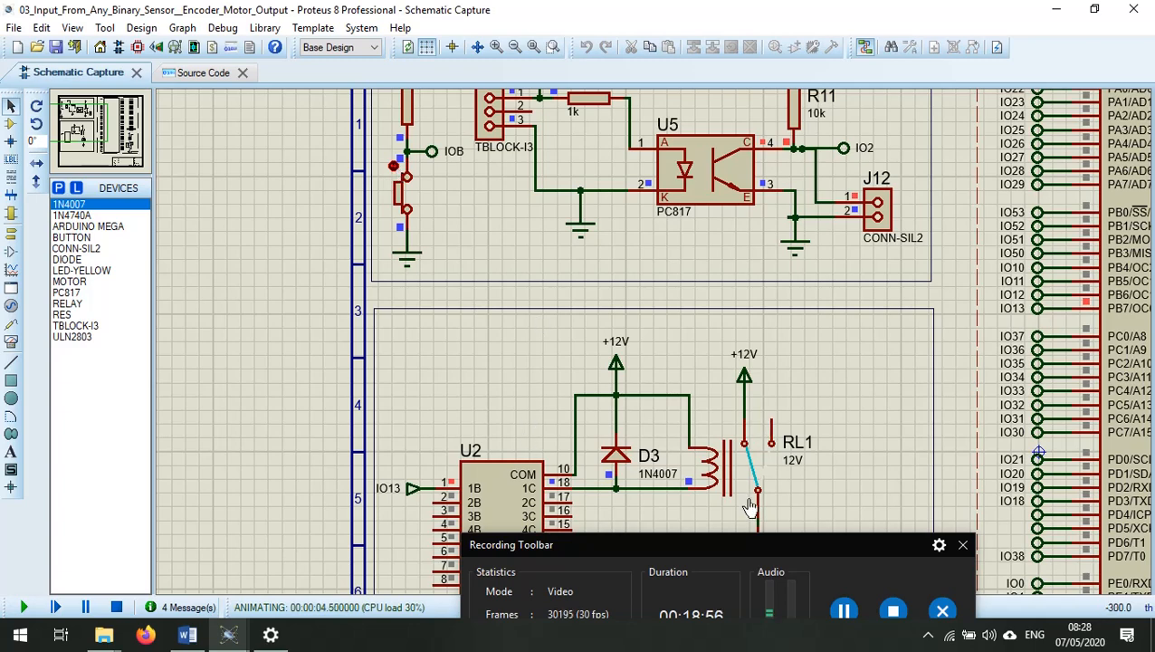
{"action": "scroll", "coordinate": [746, 501], "scroll_direction": "down", "scroll_amount": 2}
{"action": "scroll", "coordinate": [697, 419], "scroll_direction": "up", "scroll_amount": 1}
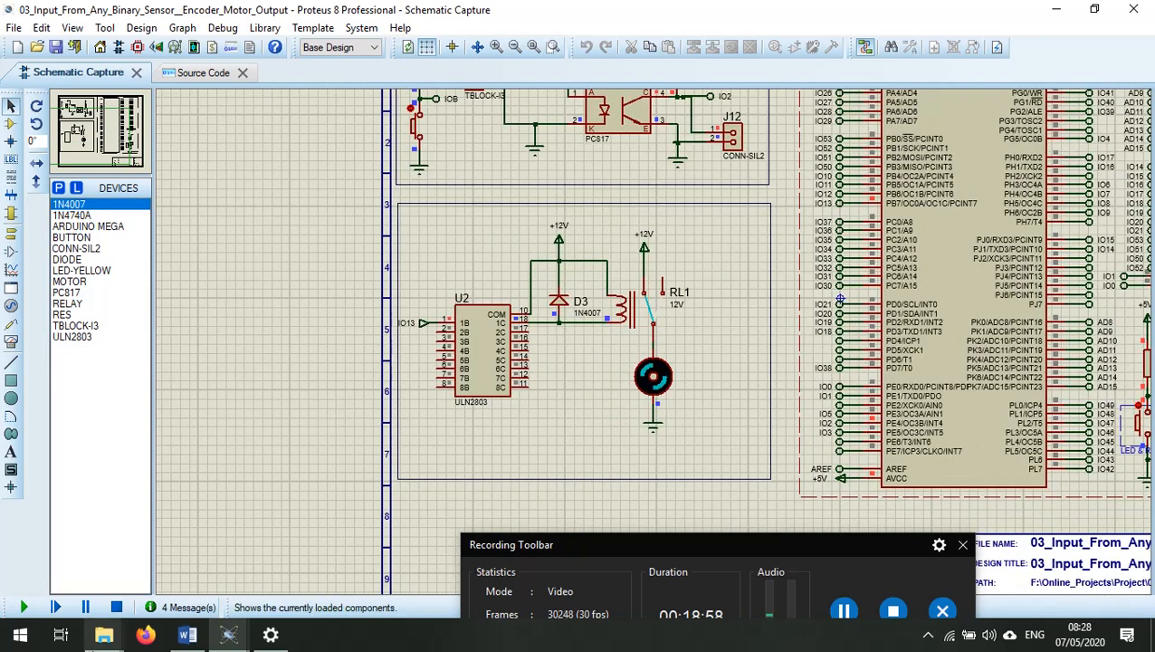
{"action": "left_click", "coordinate": [412, 120]}
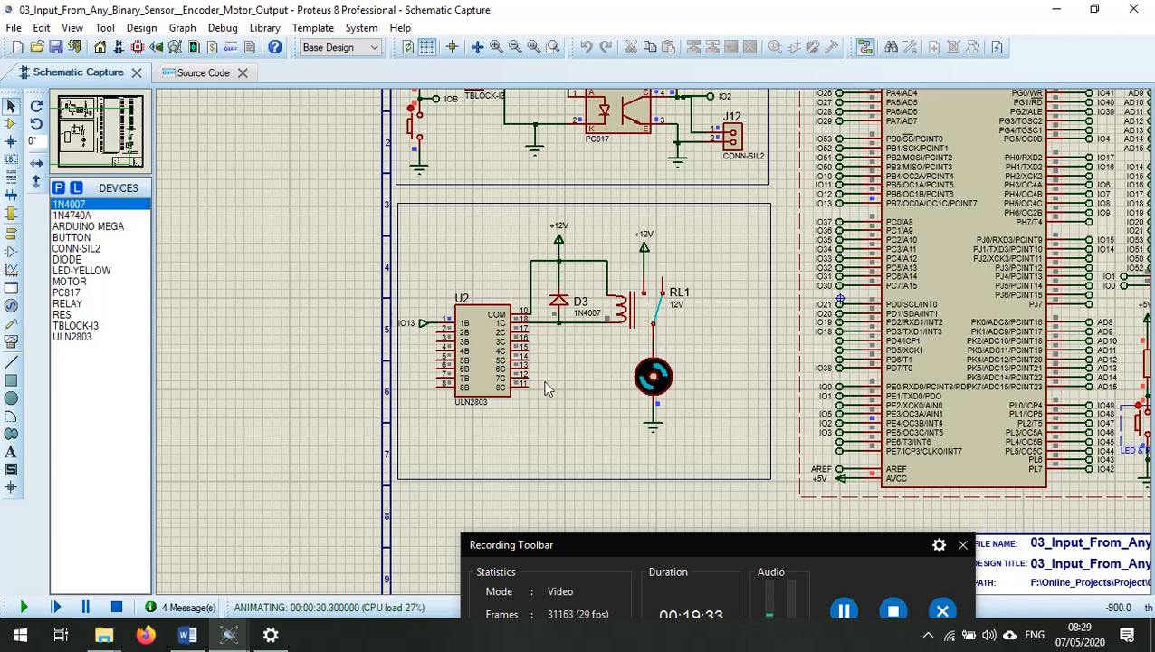
{"action": "left_click", "coordinate": [116, 607]}
Search the device library for "dc motor" and preview MOTOR, FAN-DC, MOTOR-DC and MOTOR-ENCODER without picking one.
{"action": "key", "text": "p"}
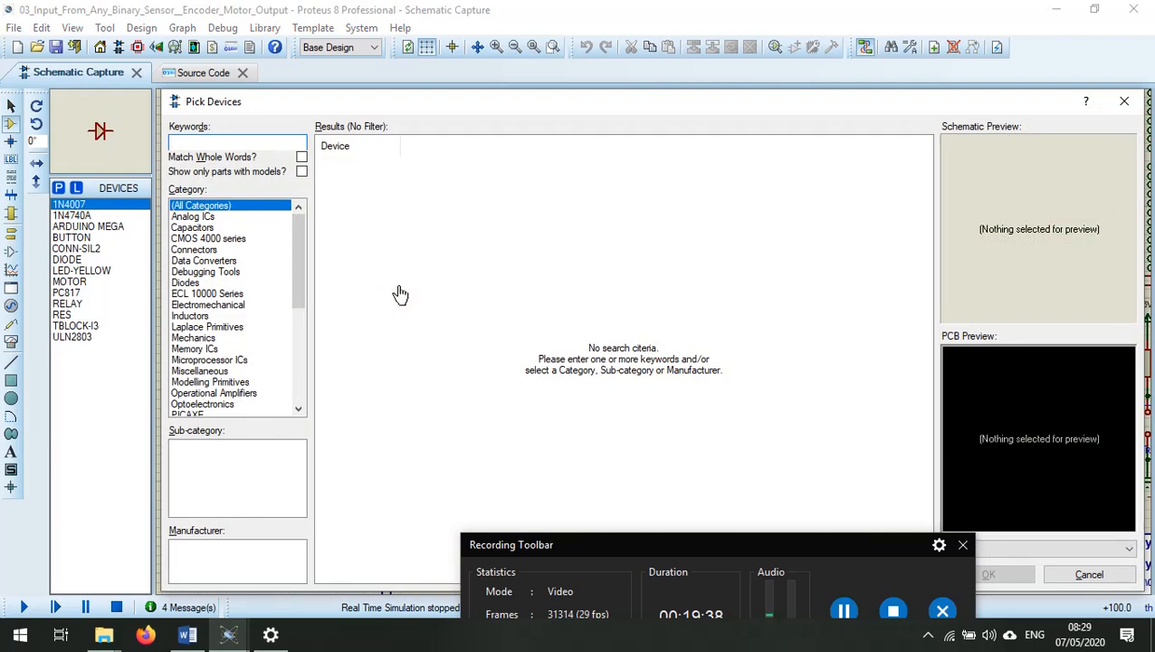
{"action": "type", "text": "dc motor"}
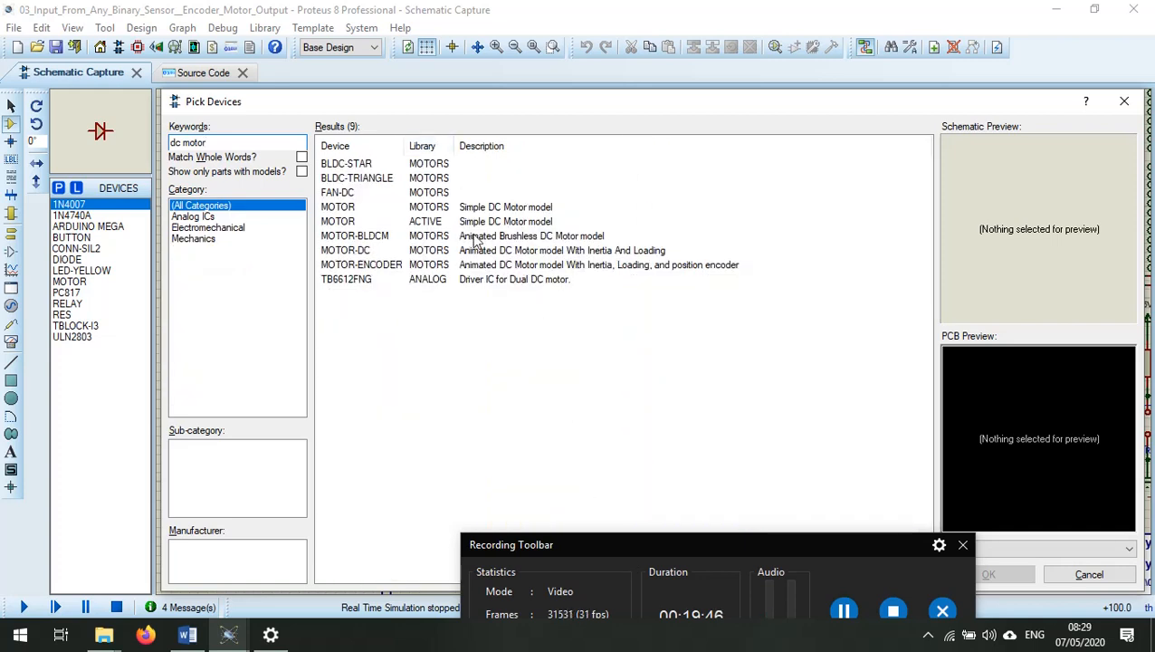
{"action": "left_click", "coordinate": [488, 210]}
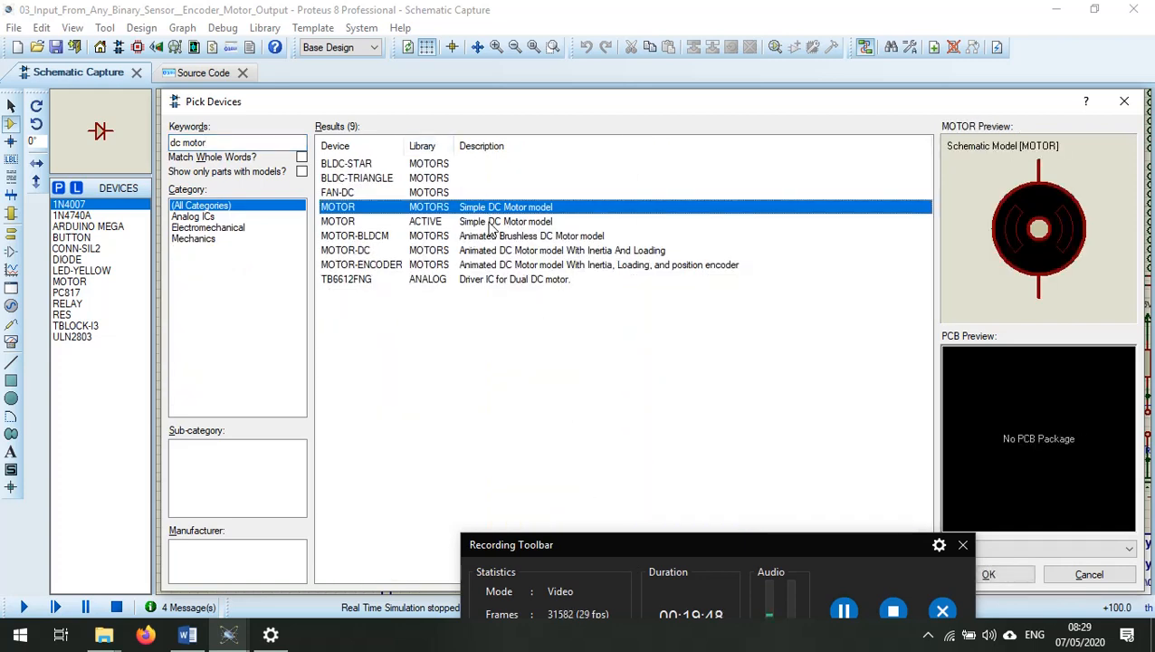
{"action": "key", "text": "Up"}
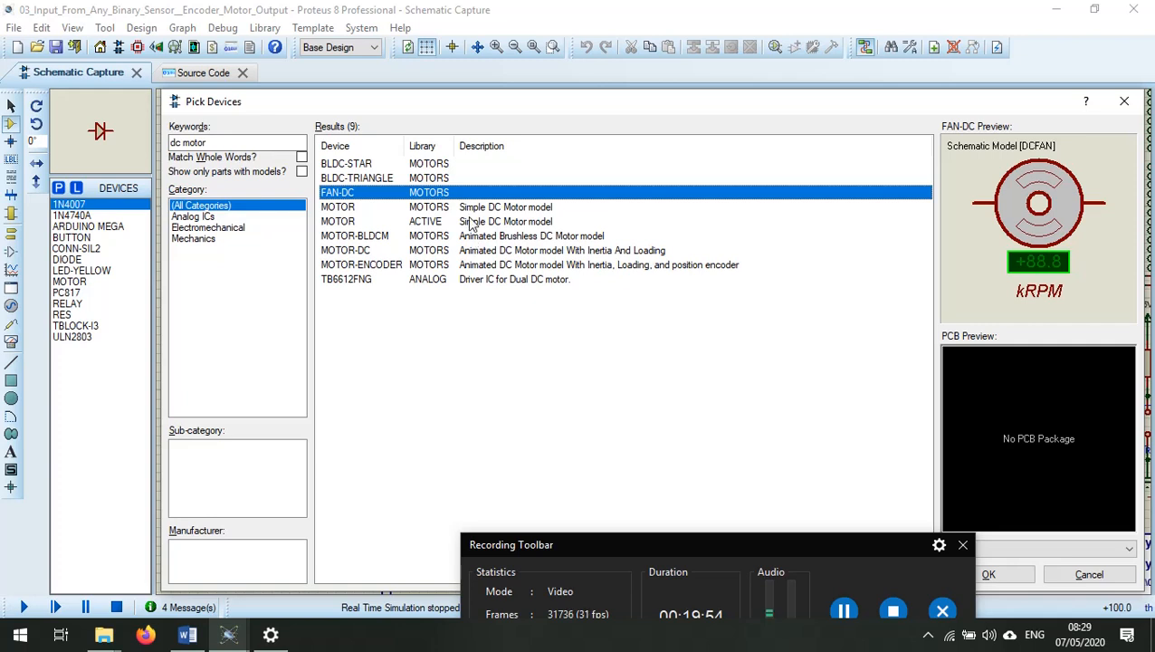
{"action": "left_click", "coordinate": [397, 253]}
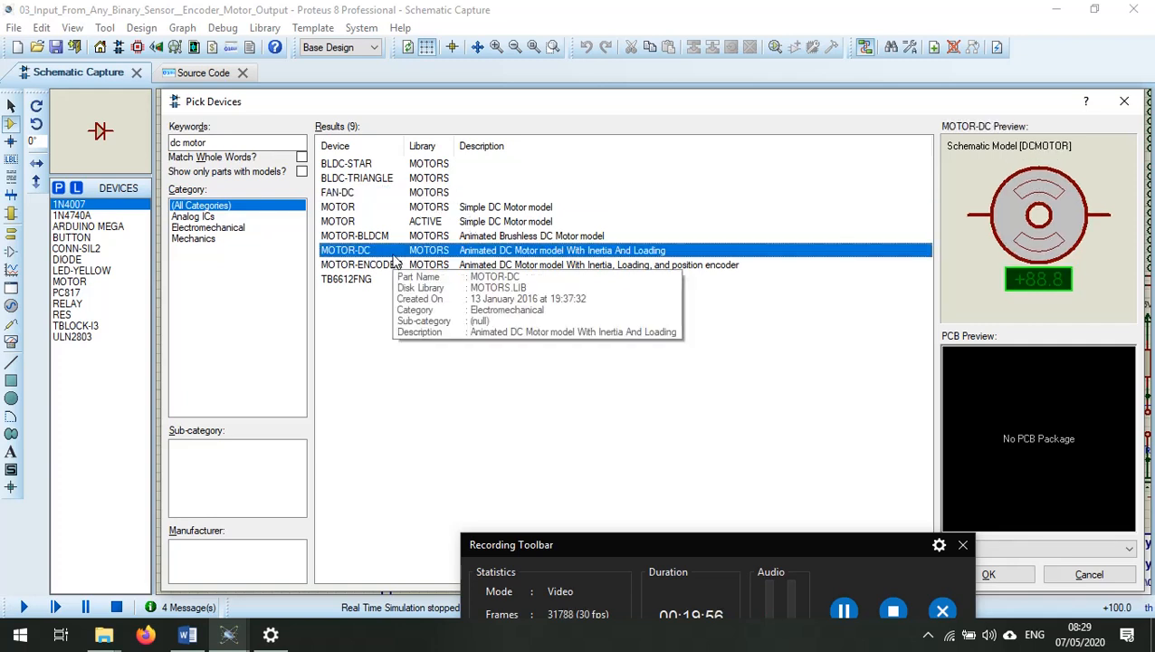
{"action": "left_click", "coordinate": [404, 265]}
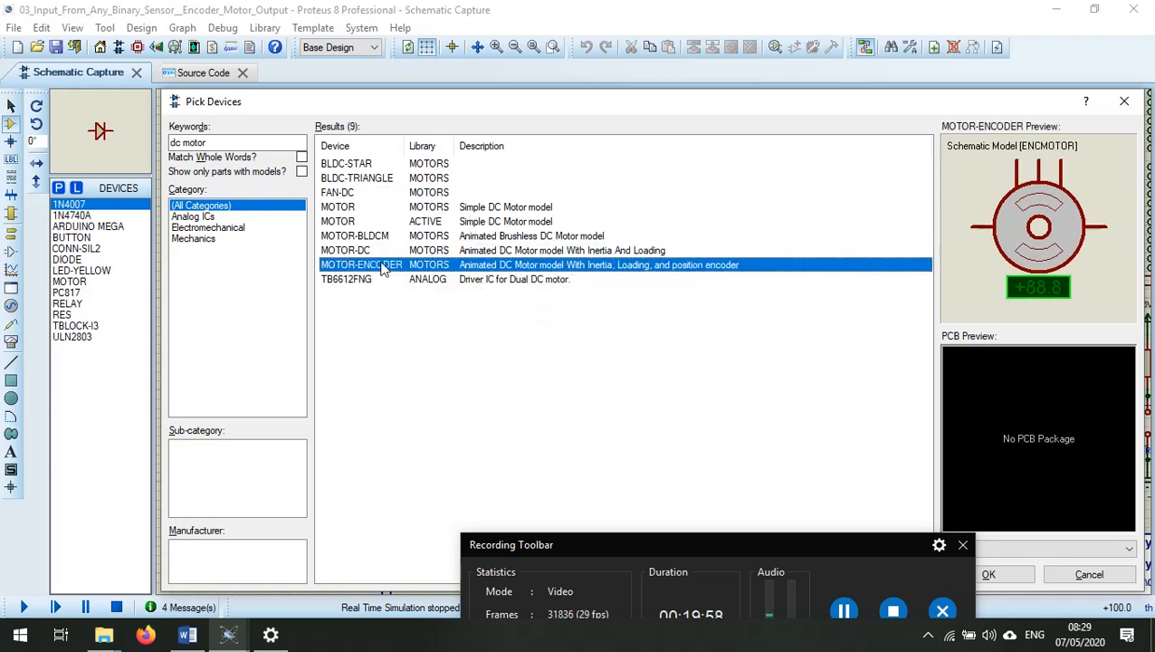
{"action": "key", "text": "Escape"}
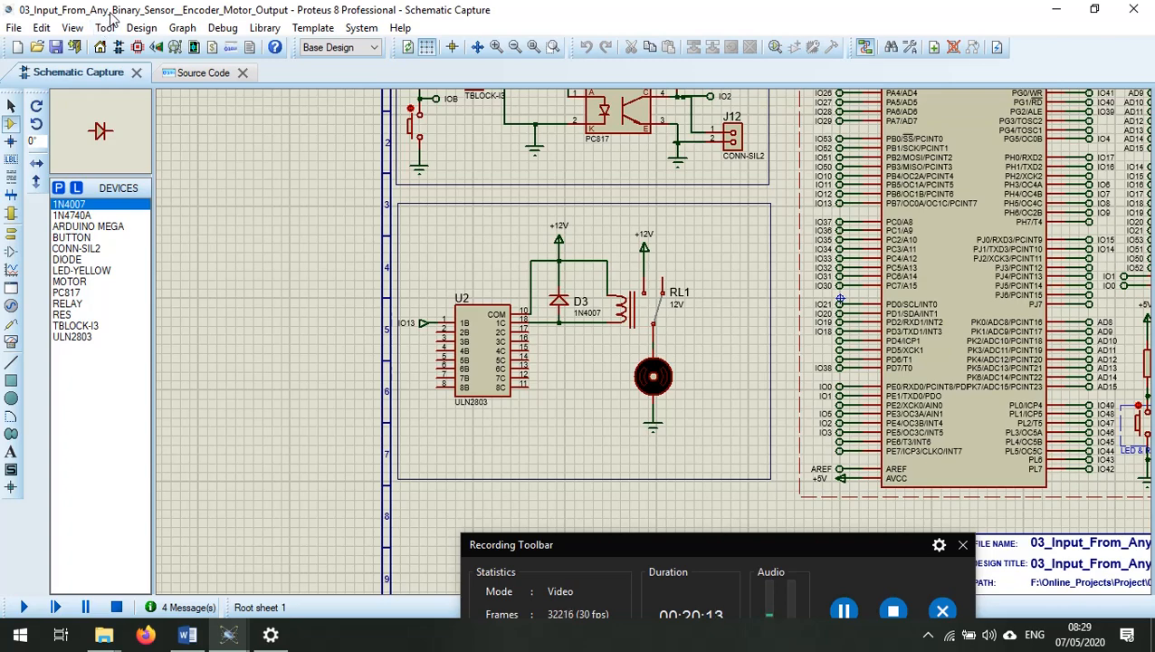
{"action": "left_click", "coordinate": [851, 593]}
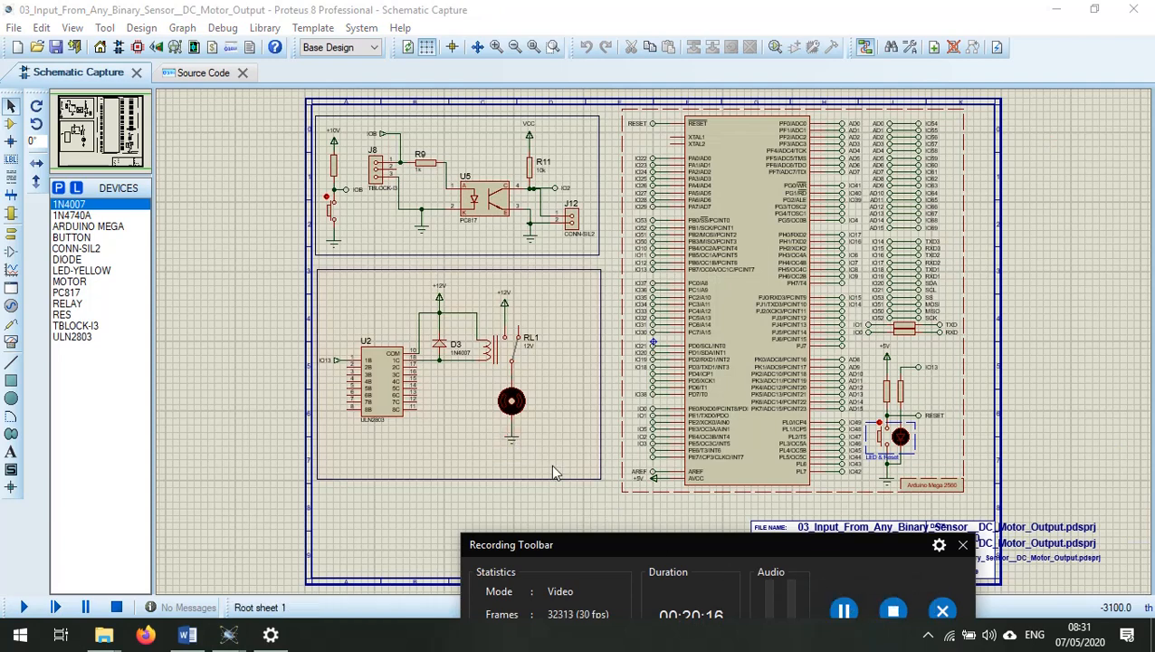
Pick the MOTOR-ENCODER device from the library and place it beside the existing DC motor in the output circuit.
{"action": "scroll", "coordinate": [509, 401], "scroll_direction": "up", "scroll_amount": 1}
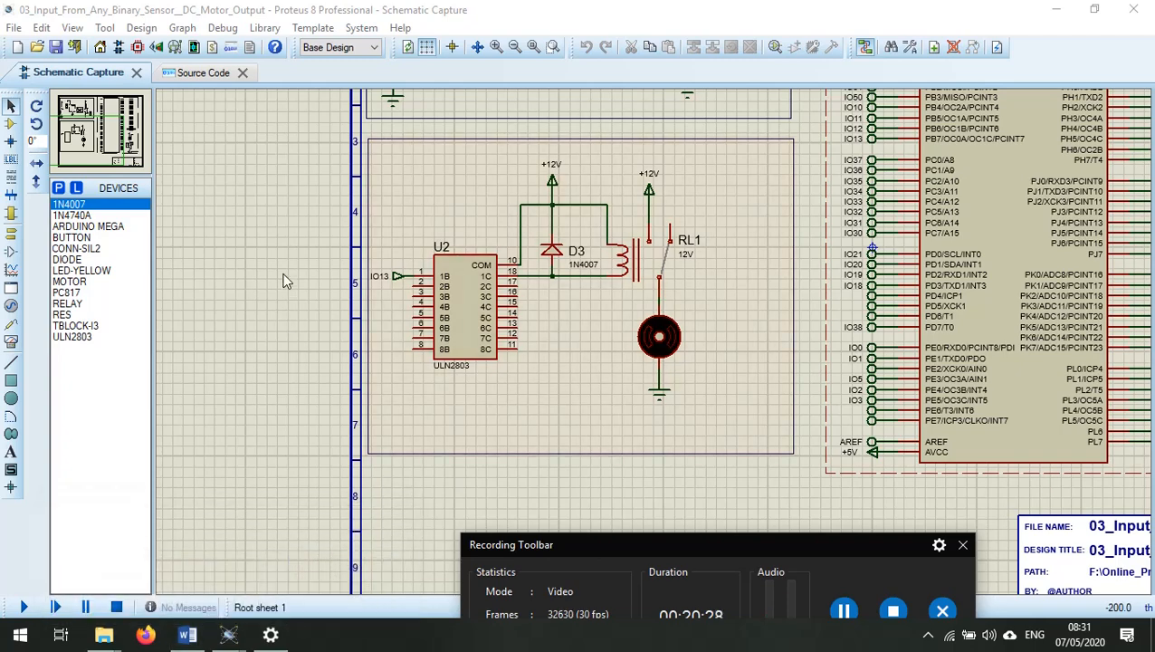
{"action": "key", "text": "p"}
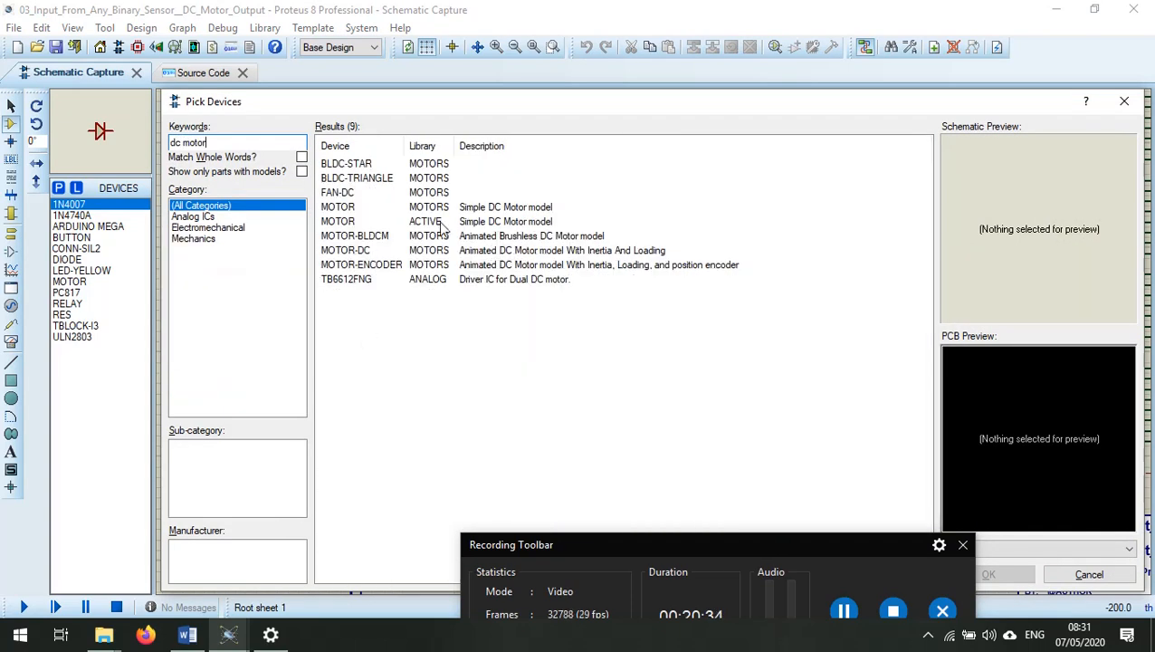
{"action": "left_click", "coordinate": [467, 268]}
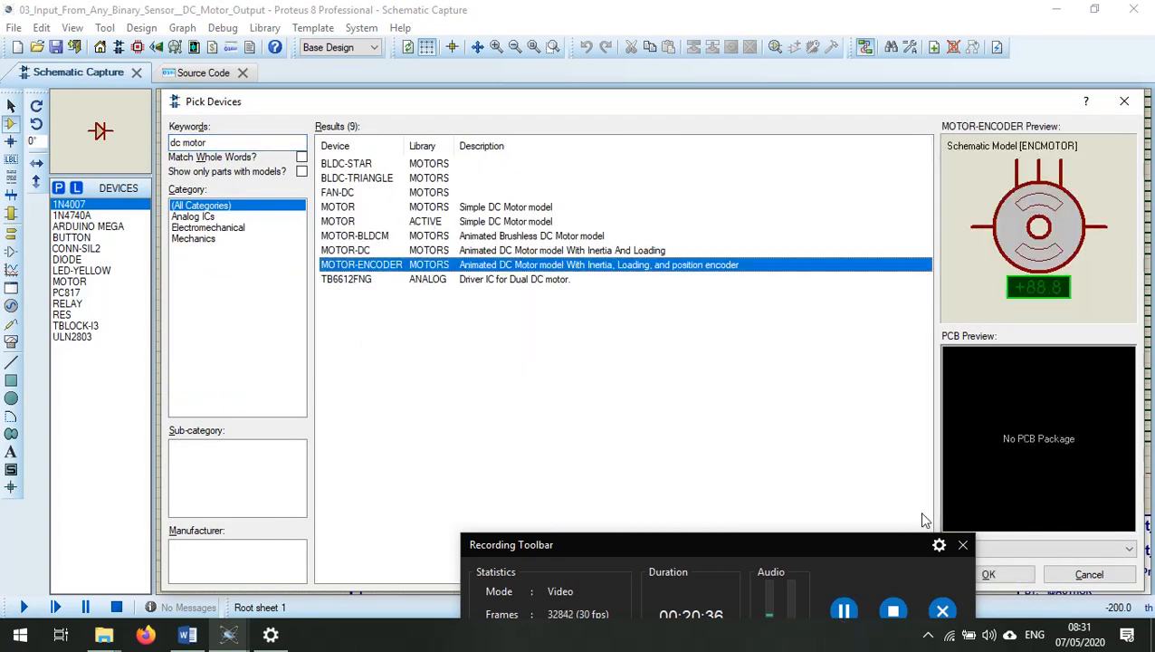
{"action": "left_click", "coordinate": [991, 571]}
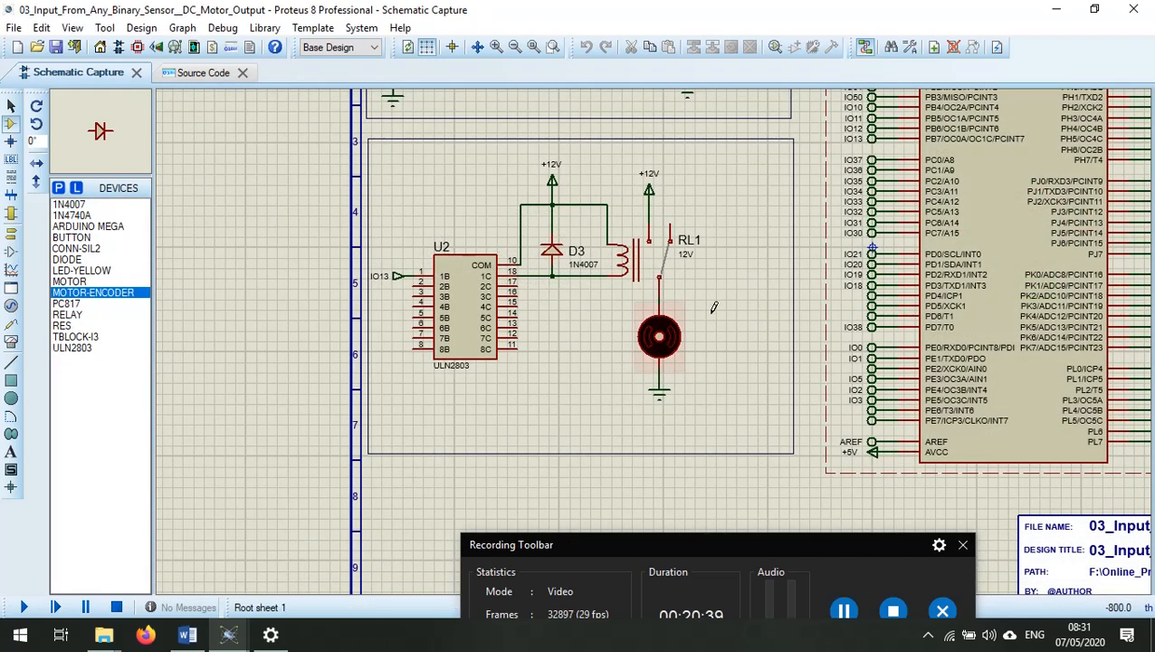
{"action": "left_click", "coordinate": [747, 317]}
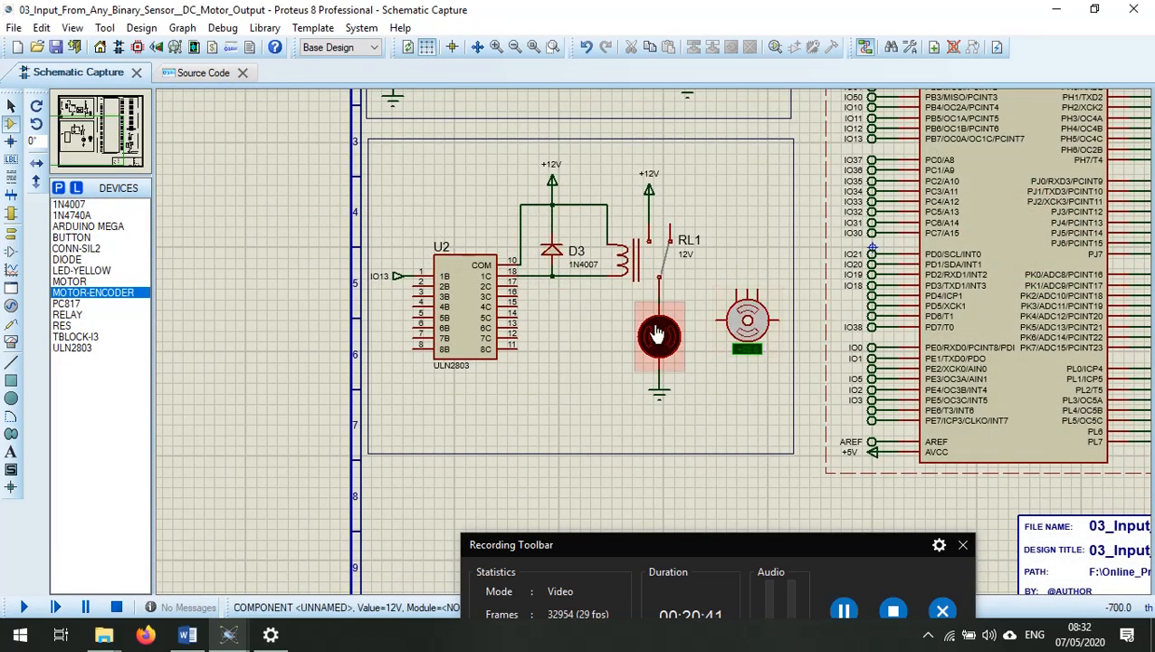
Delete the simple DC motor connected between relay RL1 and ground.
{"action": "scroll", "coordinate": [658, 335], "scroll_direction": "up", "scroll_amount": 3}
{"action": "right_click", "coordinate": [665, 358]}
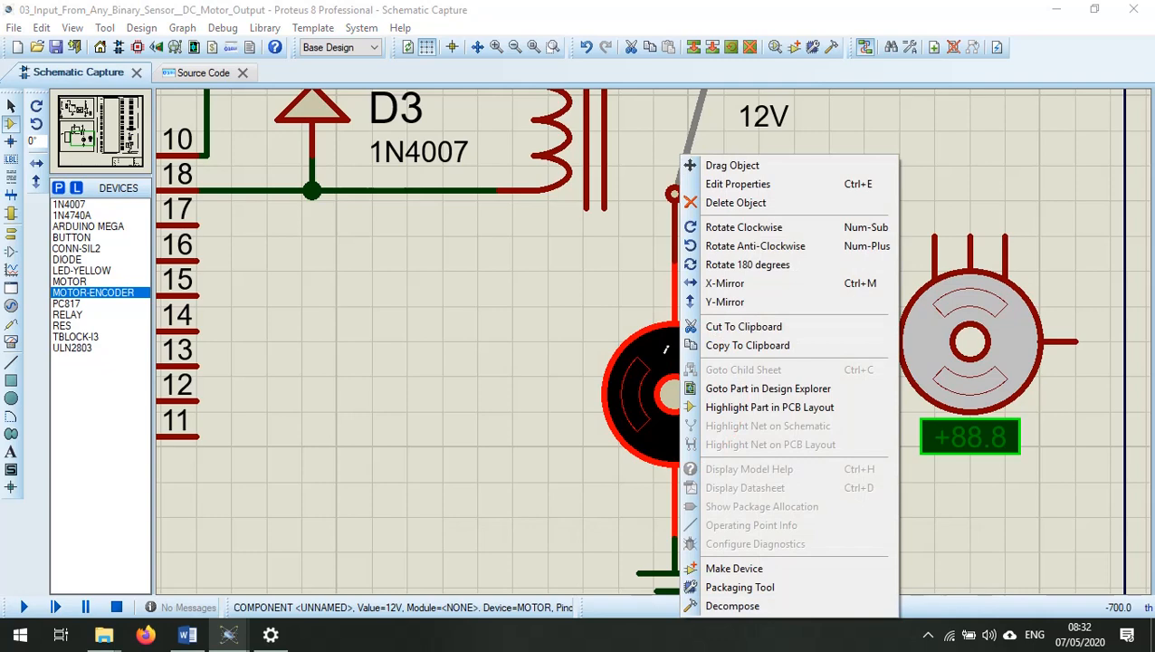
{"action": "right_click", "coordinate": [665, 350]}
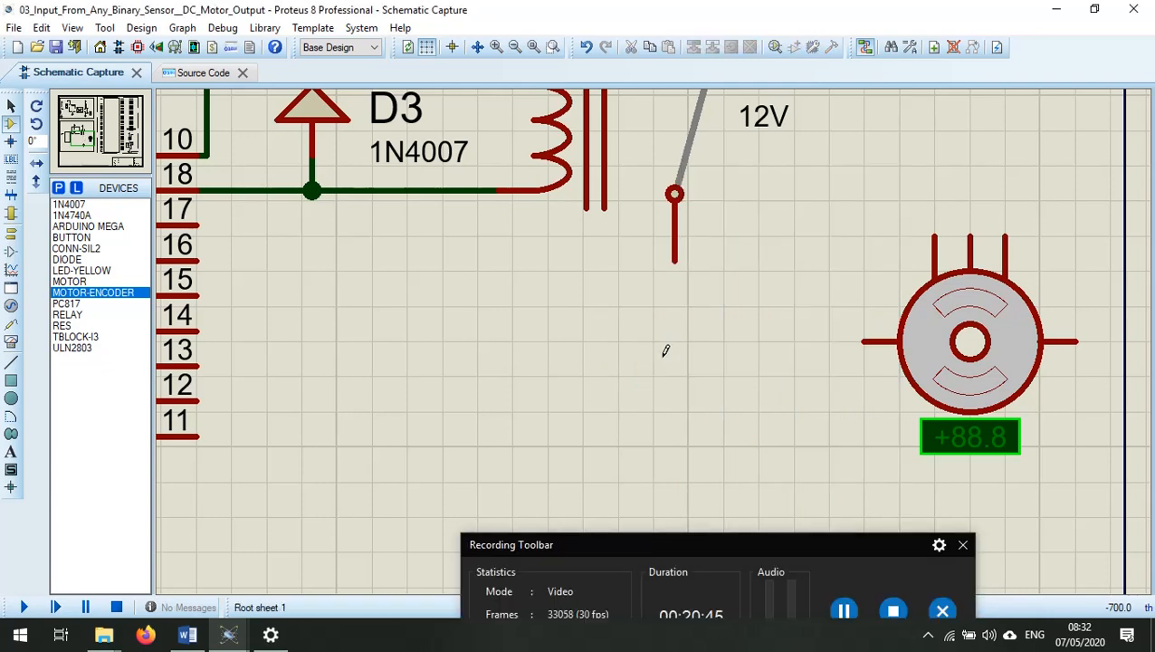
Move the encoder motor beneath relay RL1 and wire its left supply terminal to the relay's common contact.
{"action": "scroll", "coordinate": [730, 352], "scroll_direction": "down", "scroll_amount": 2}
{"action": "left_click", "coordinate": [787, 361]}
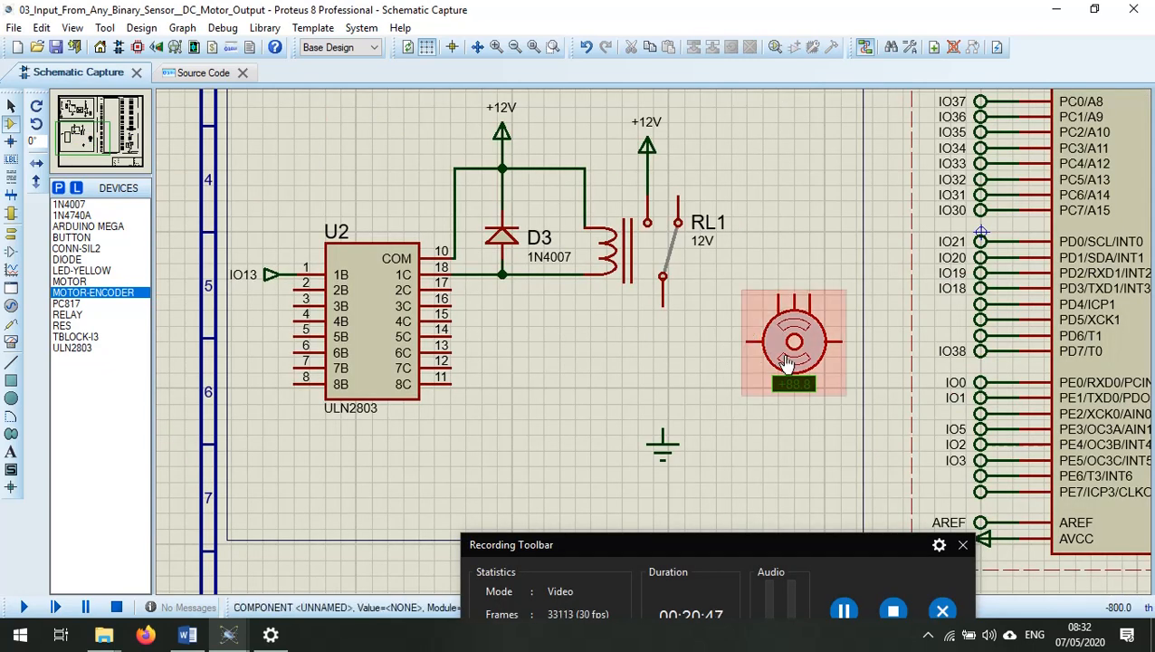
{"action": "left_click_drag", "start_coordinate": [772, 360], "coordinate": [694, 360]}
{"action": "left_click", "coordinate": [634, 331]}
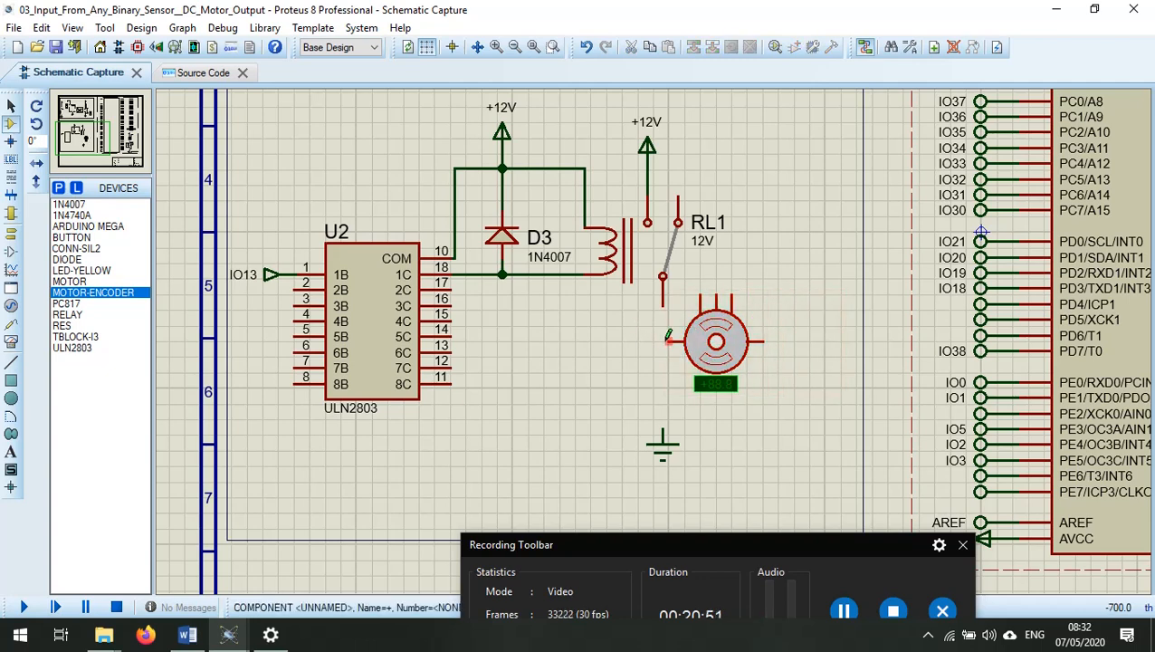
{"action": "left_click", "coordinate": [669, 341]}
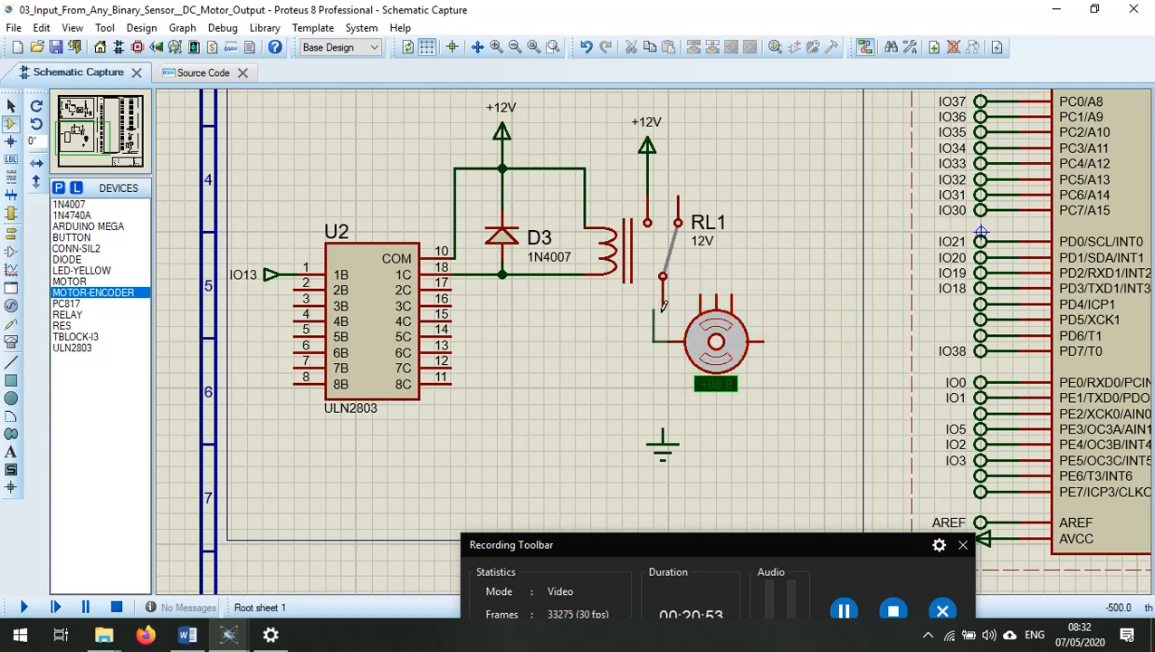
{"action": "left_click", "coordinate": [663, 306]}
Move the ground symbol to the encoder motor's lower right and wire the motor's other supply terminal to it.
{"action": "left_click", "coordinate": [677, 458]}
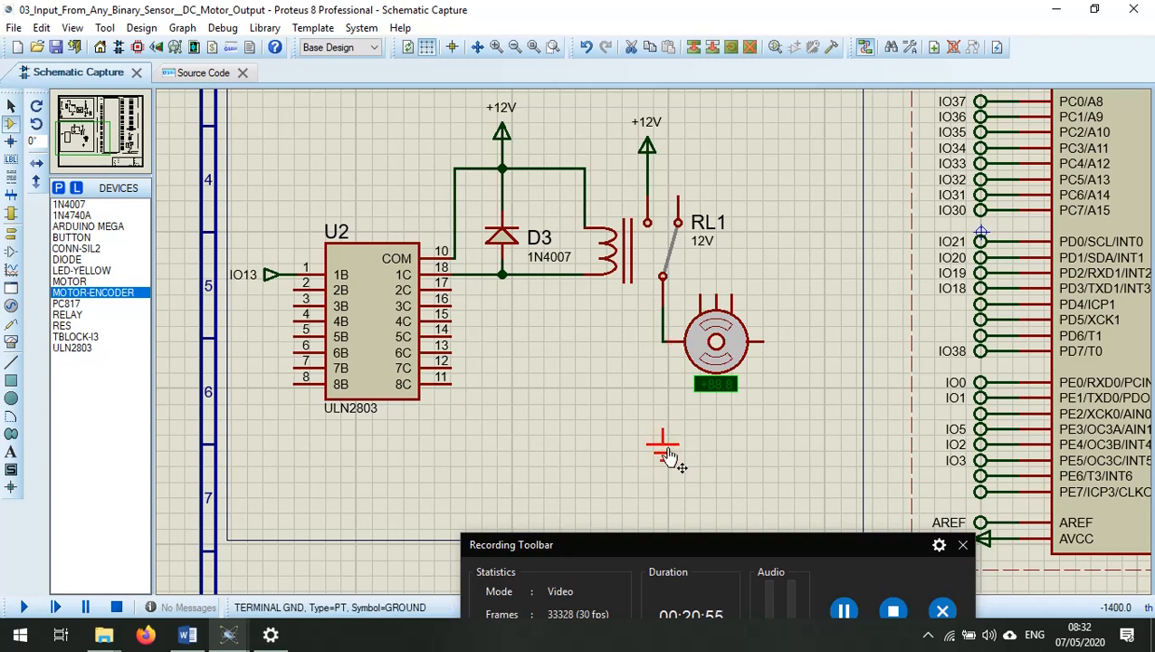
{"action": "left_click_drag", "start_coordinate": [678, 458], "coordinate": [797, 411]}
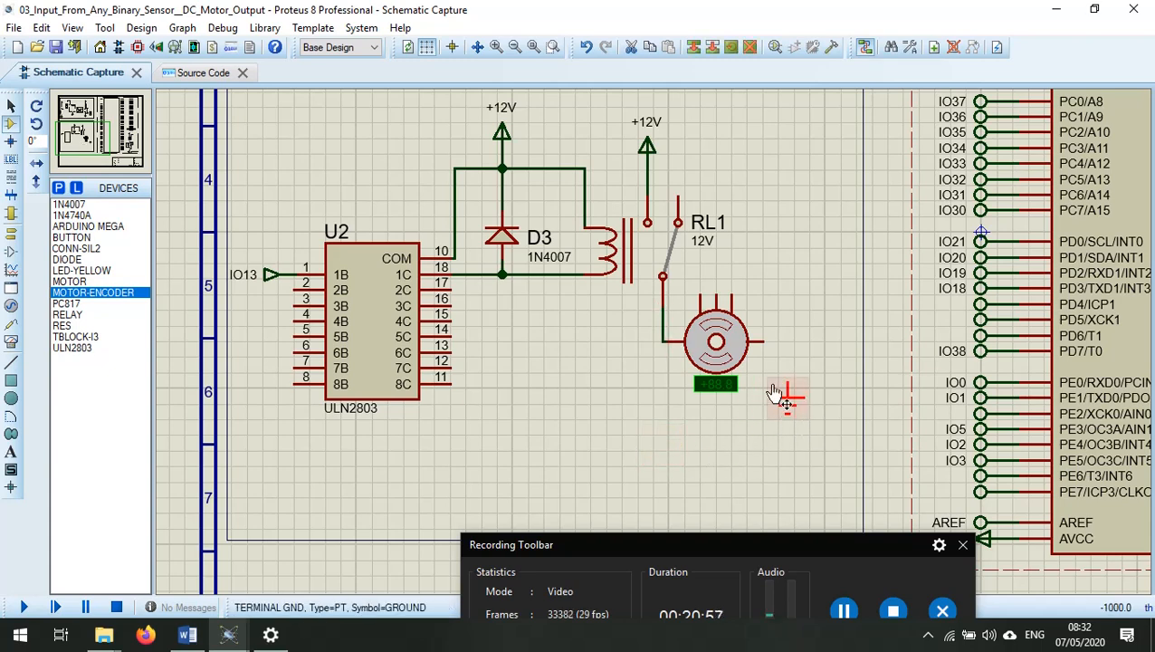
{"action": "left_click", "coordinate": [765, 342]}
{"action": "left_click", "coordinate": [789, 384]}
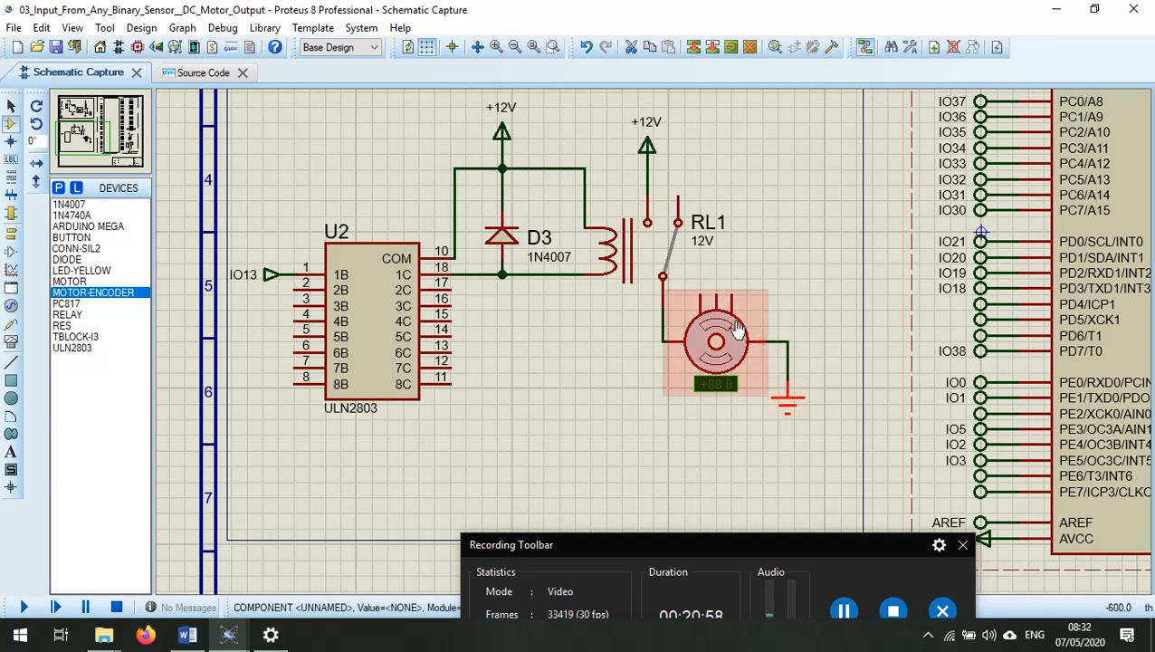
Run and stop the simulation to test the encoder motor, and shift the motor with its ground further from relay RL1.
{"action": "left_click", "coordinate": [26, 608]}
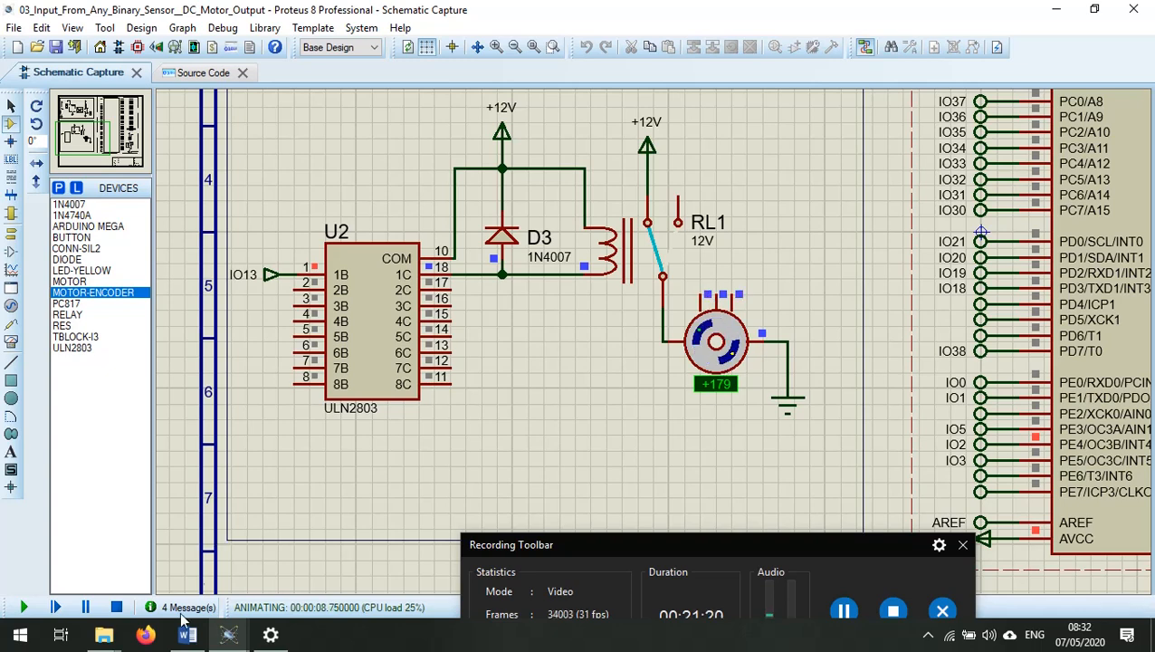
{"action": "scroll", "coordinate": [682, 362], "scroll_direction": "down", "scroll_amount": 3}
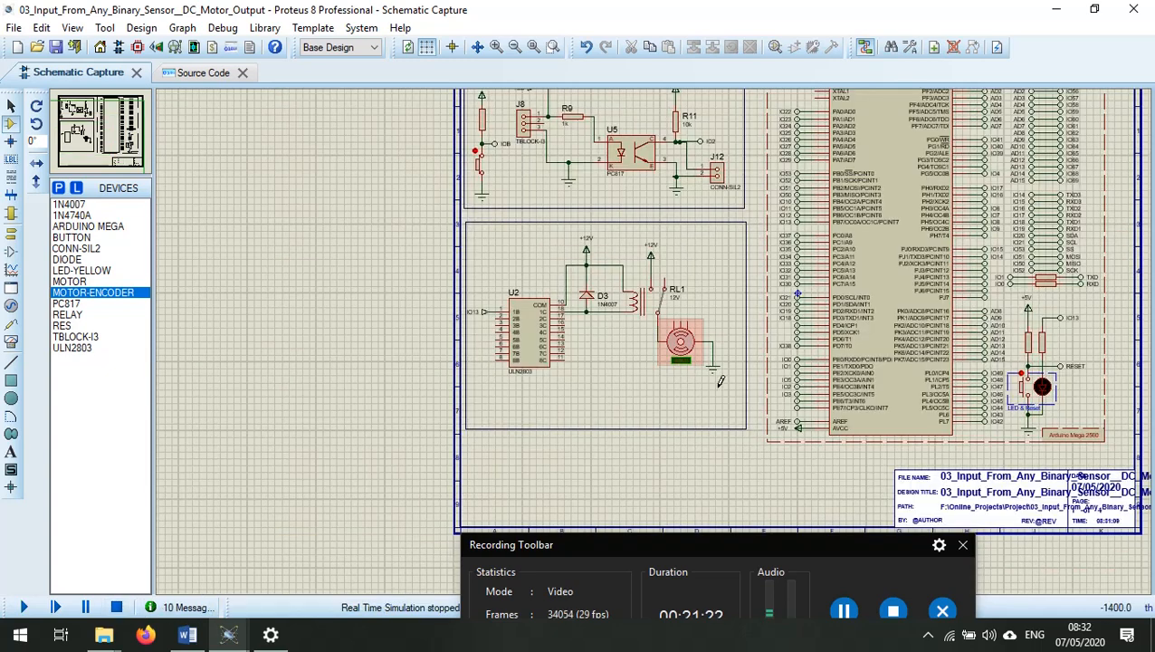
{"action": "mouse_move", "coordinate": [721, 381]}
{"action": "left_mouse_down"}
{"action": "mouse_move", "coordinate": [660, 315]}
{"action": "mouse_move", "coordinate": [708, 374]}
{"action": "left_mouse_up"}
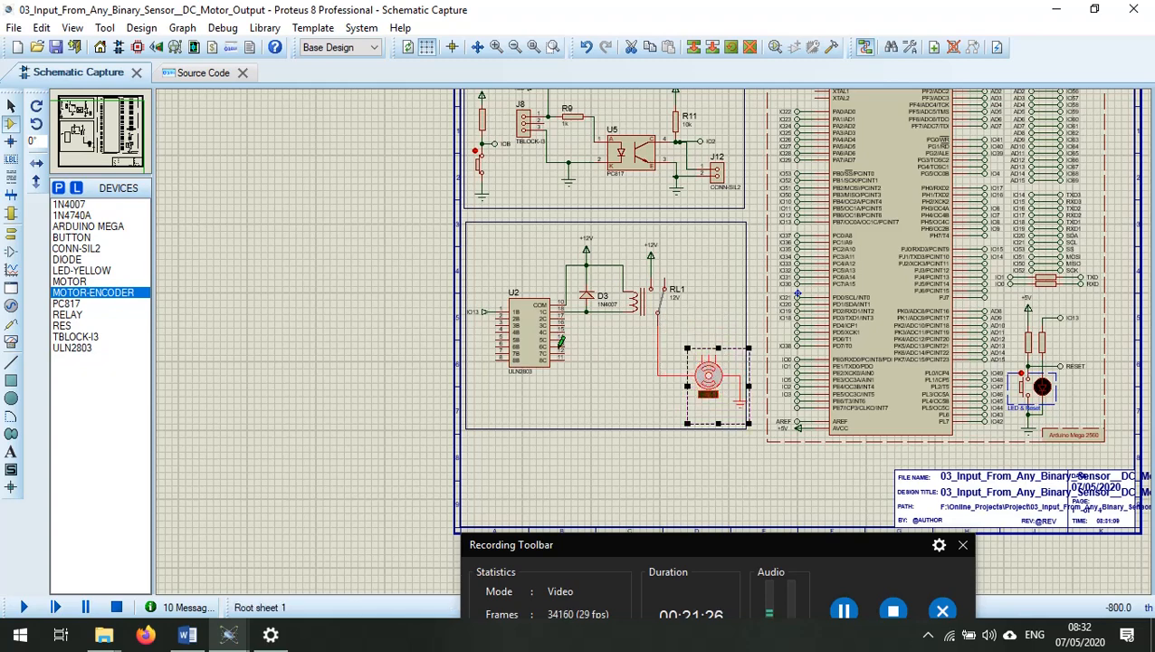
Save the project under the new name 03_Input_From_Any_Binary_Sensor__ENCODER_1_Motor_Output.
{"action": "left_click", "coordinate": [13, 28]}
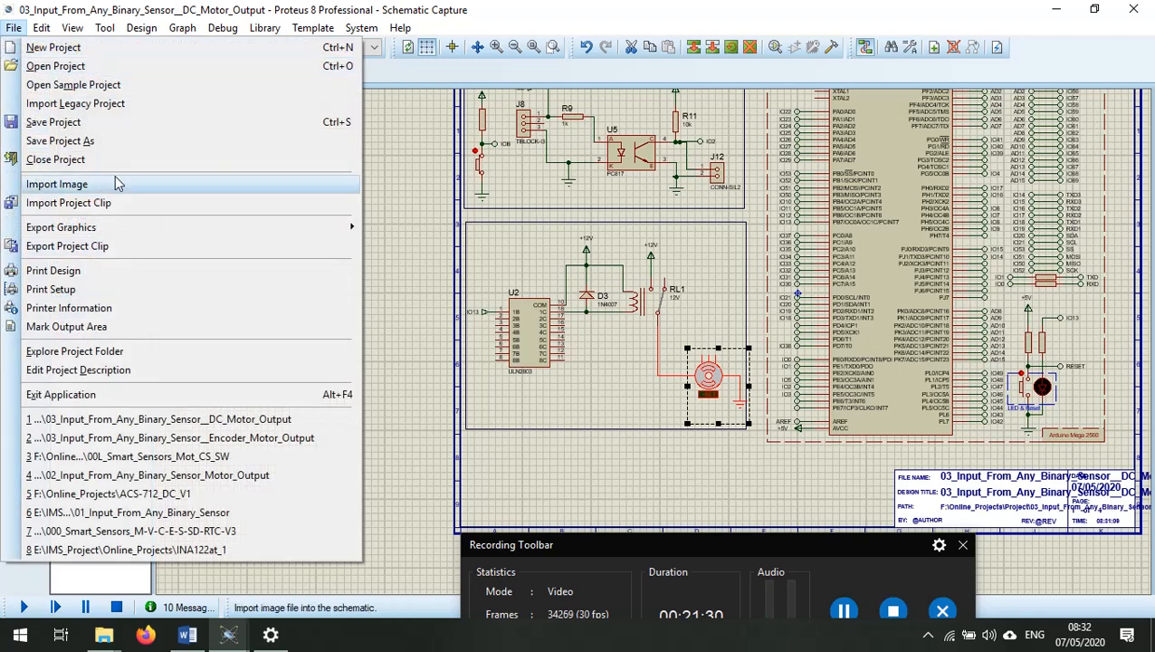
{"action": "left_click", "coordinate": [113, 145]}
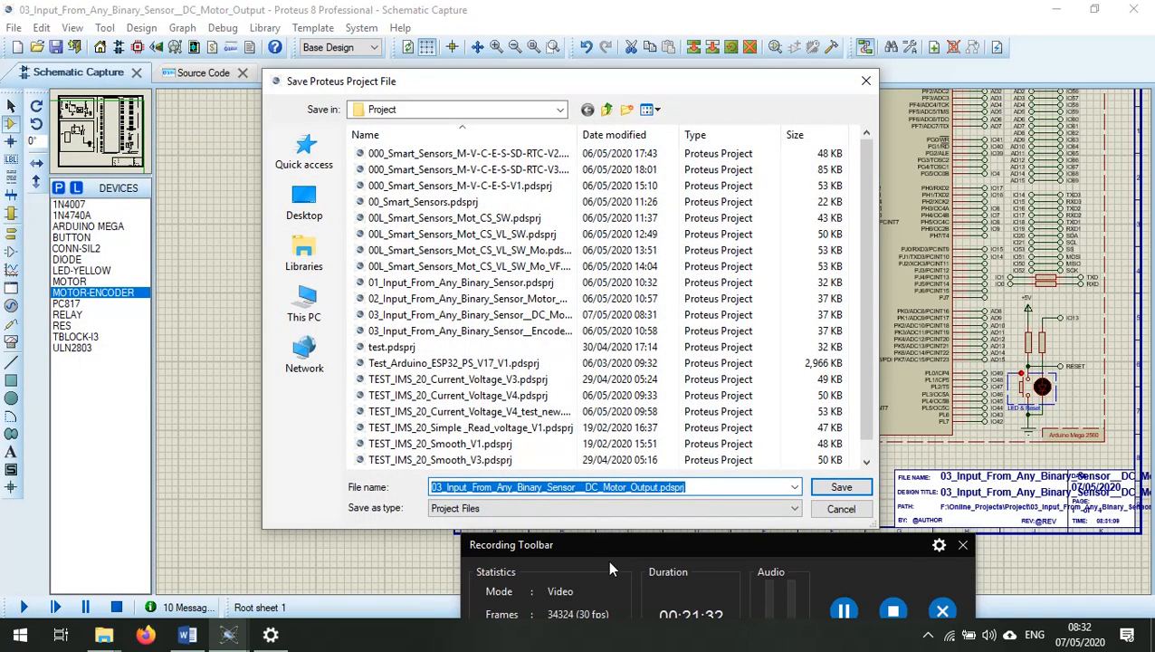
{"action": "left_click", "coordinate": [598, 487]}
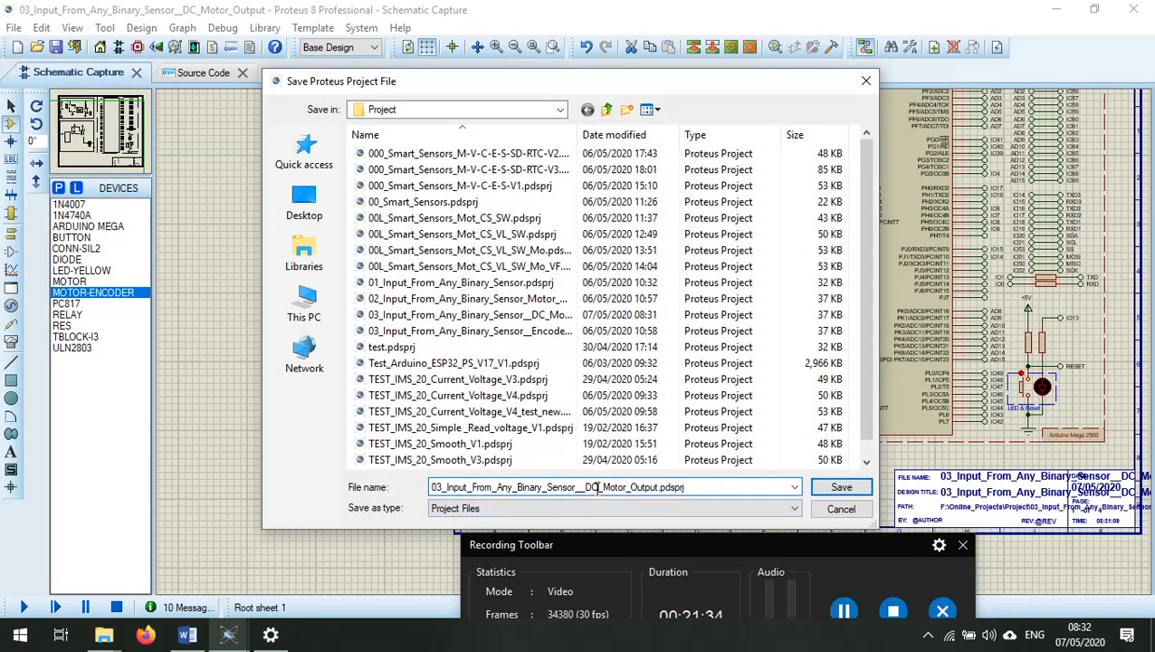
{"action": "key", "text": "BackSpace"}
{"action": "key", "text": "BackSpace"}
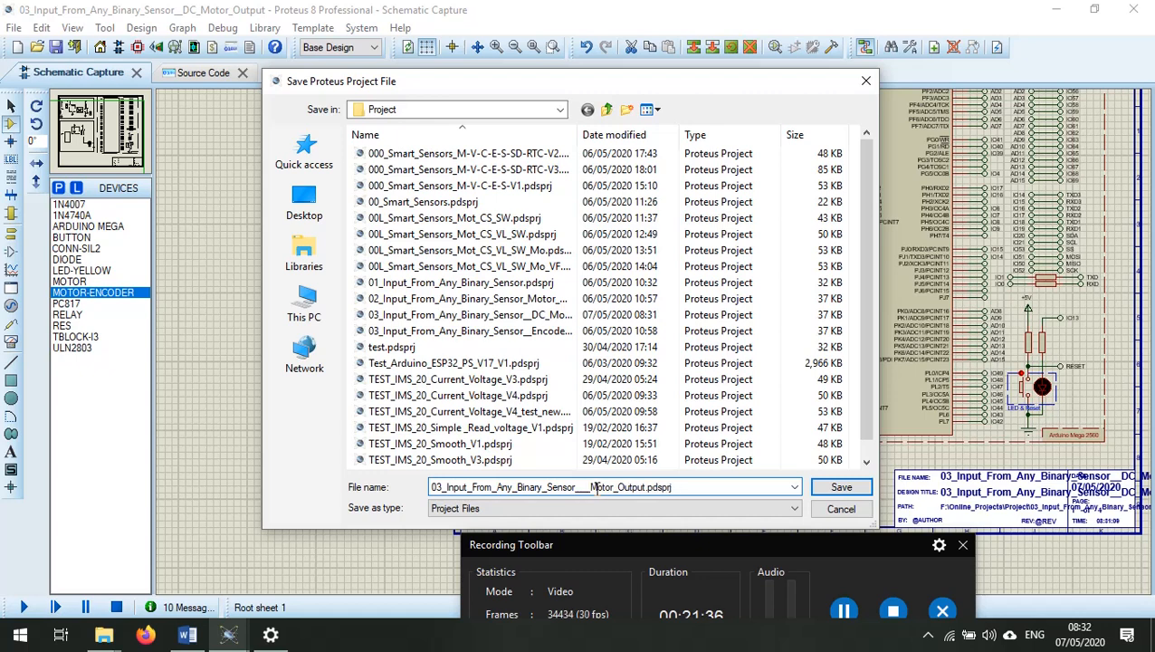
{"action": "type", "text": "ENCODER"}
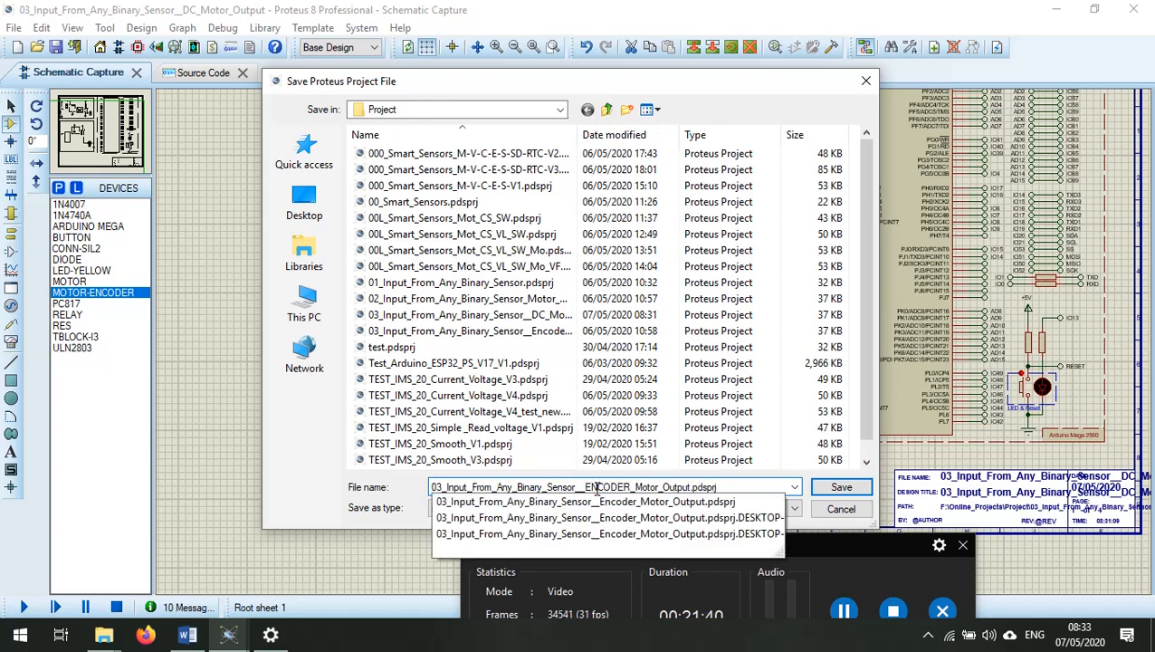
{"action": "type", "text": "_"}
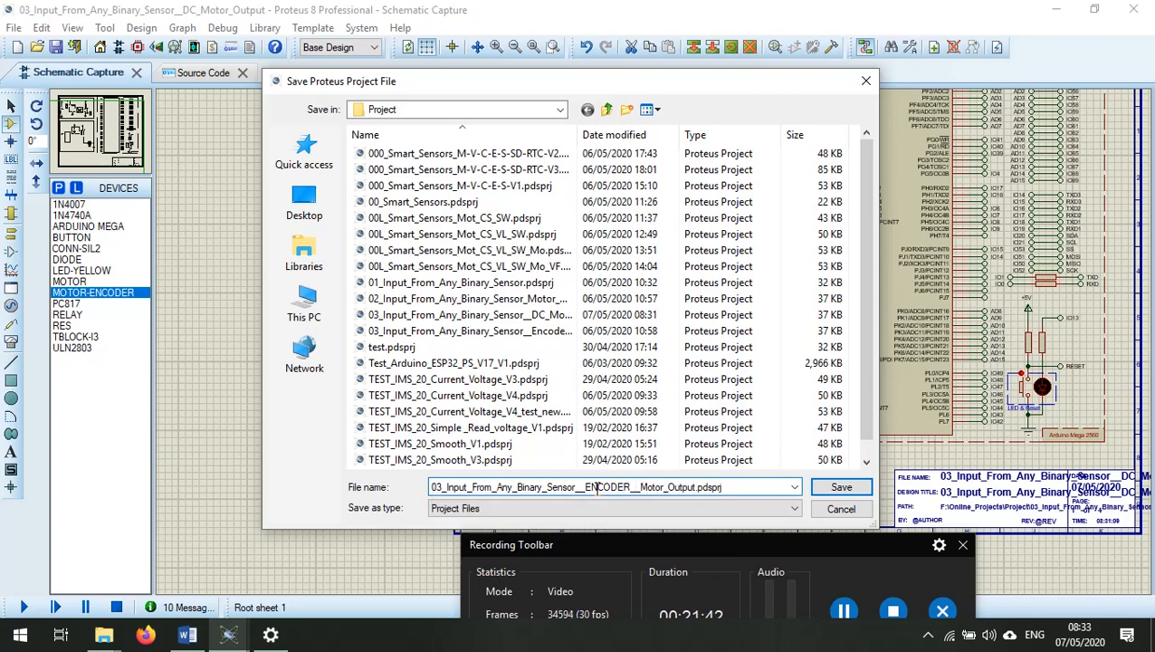
{"action": "type", "text": "1"}
{"action": "key", "text": "Return"}
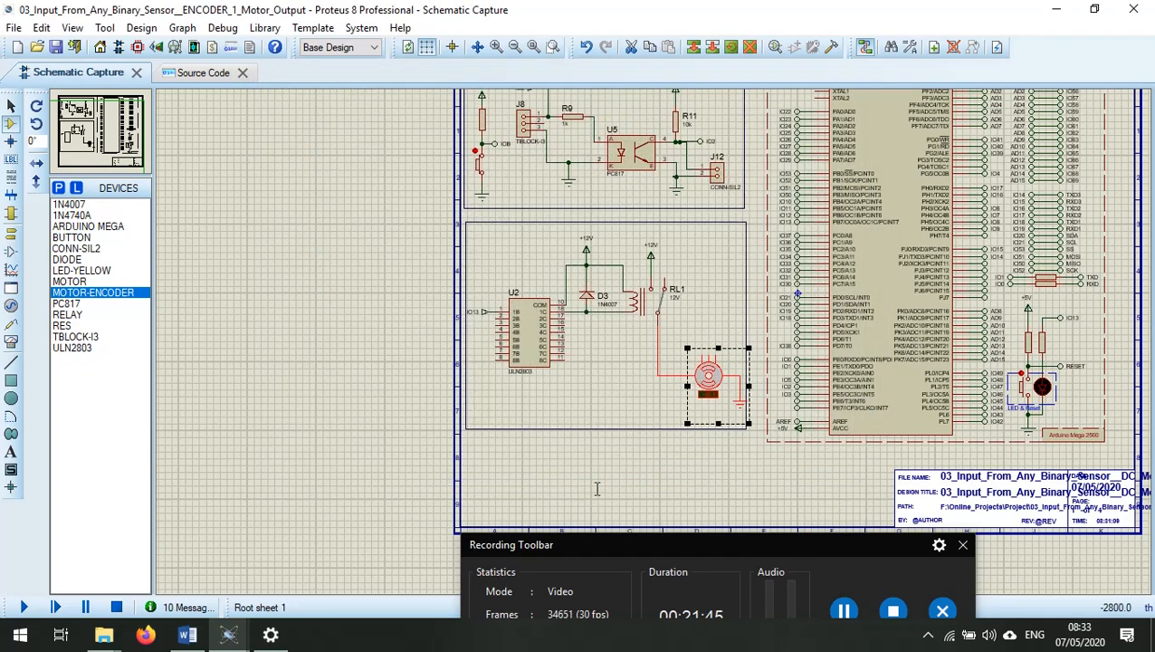
Place an OSCILLOSCOPE instrument above and to the right of the encoder motor, overlapping the output block's right border.
{"action": "left_click", "coordinate": [634, 388]}
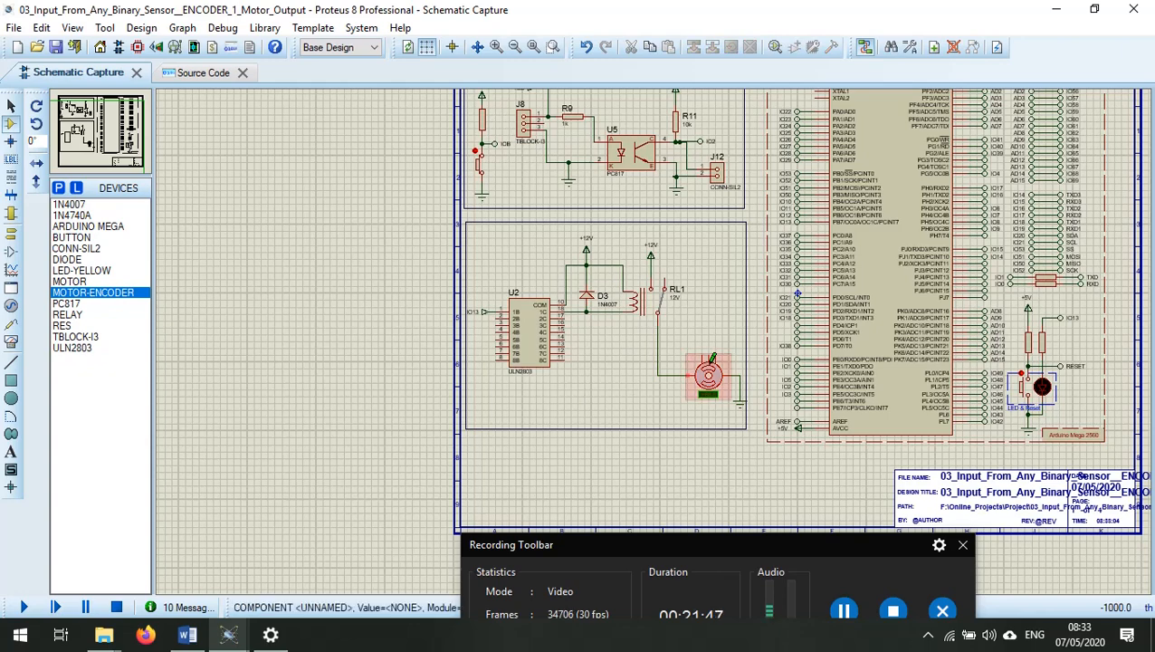
{"action": "scroll", "coordinate": [741, 366], "scroll_direction": "up", "scroll_amount": 2}
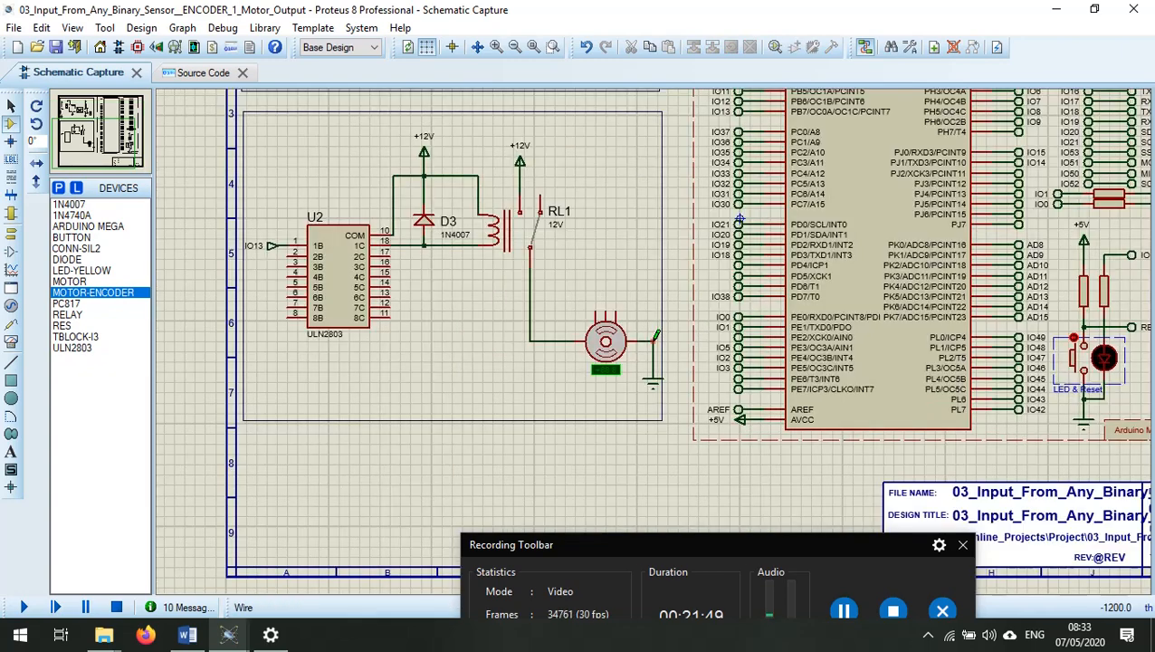
{"action": "left_click", "coordinate": [11, 342]}
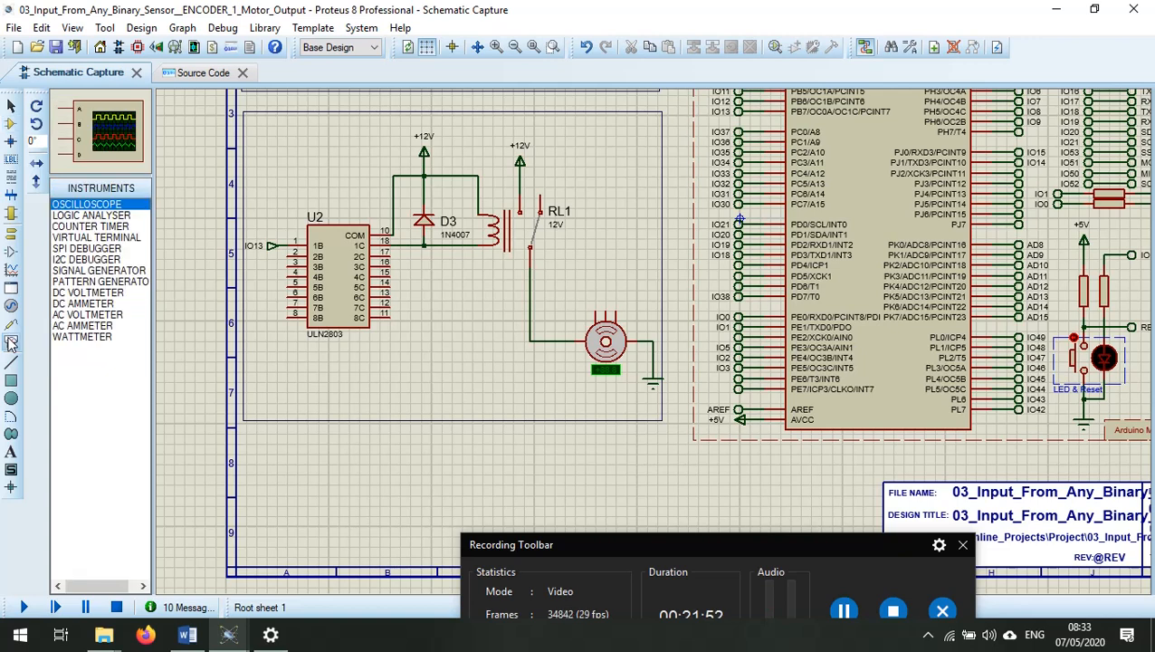
{"action": "left_click", "coordinate": [109, 216]}
{"action": "left_click", "coordinate": [107, 207]}
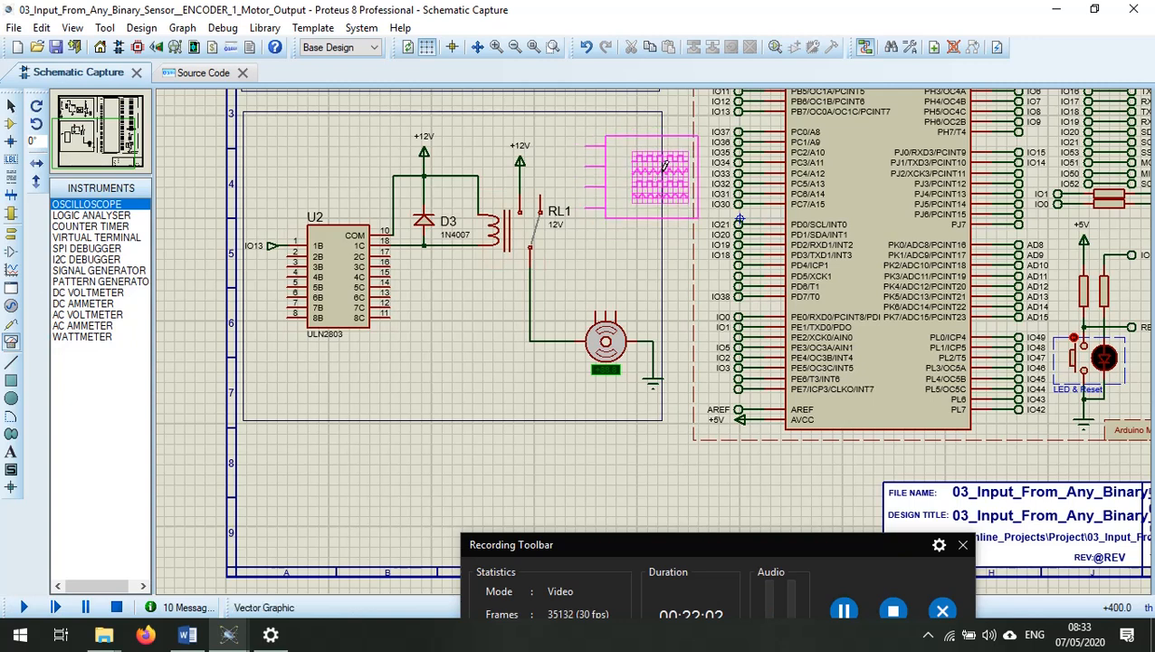
{"action": "left_click", "coordinate": [708, 198]}
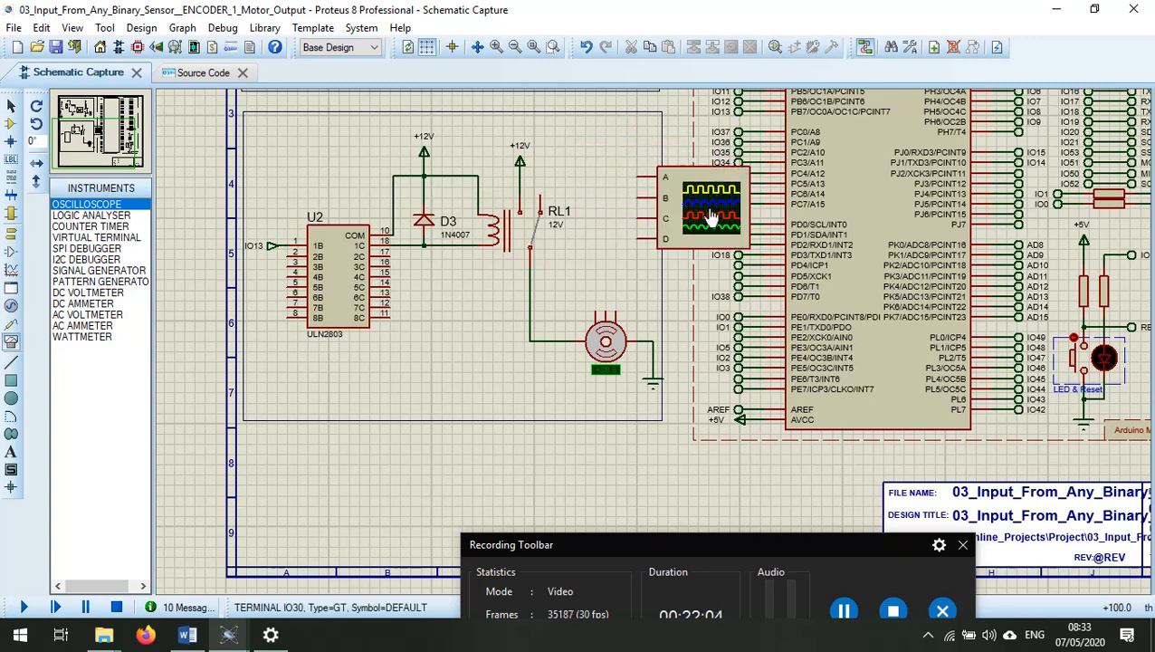
Wire oscilloscope inputs A, B and C to the encoder motor's left, middle and right output pins.
{"action": "left_click", "coordinate": [636, 175]}
{"action": "left_click", "coordinate": [601, 310]}
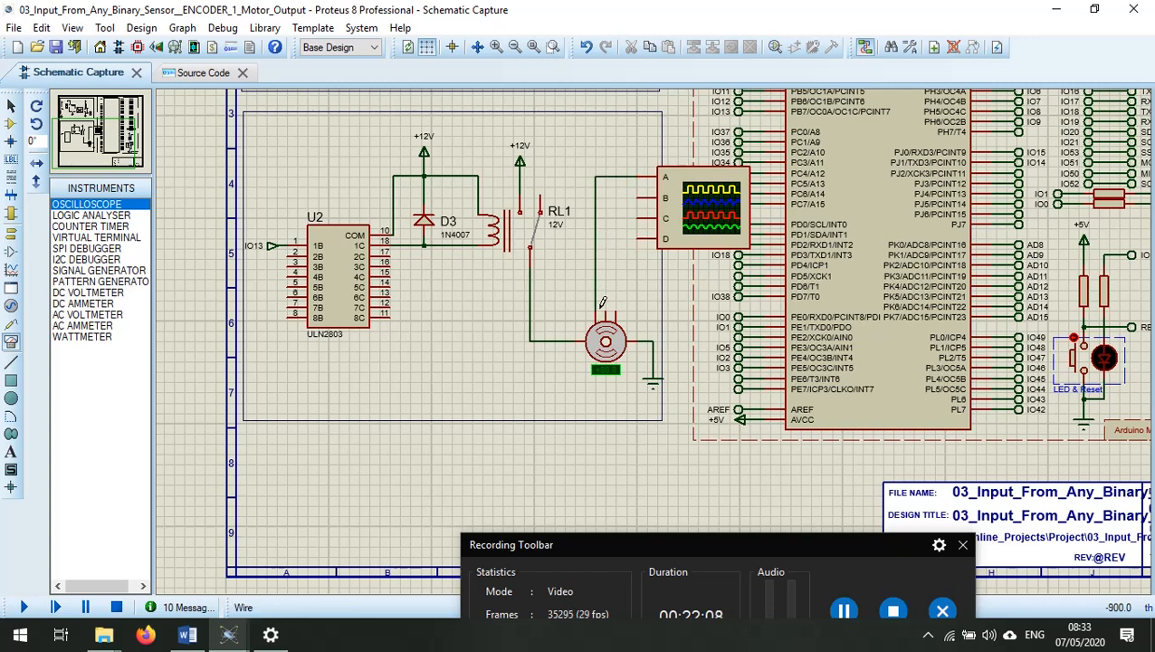
{"action": "left_click", "coordinate": [638, 197]}
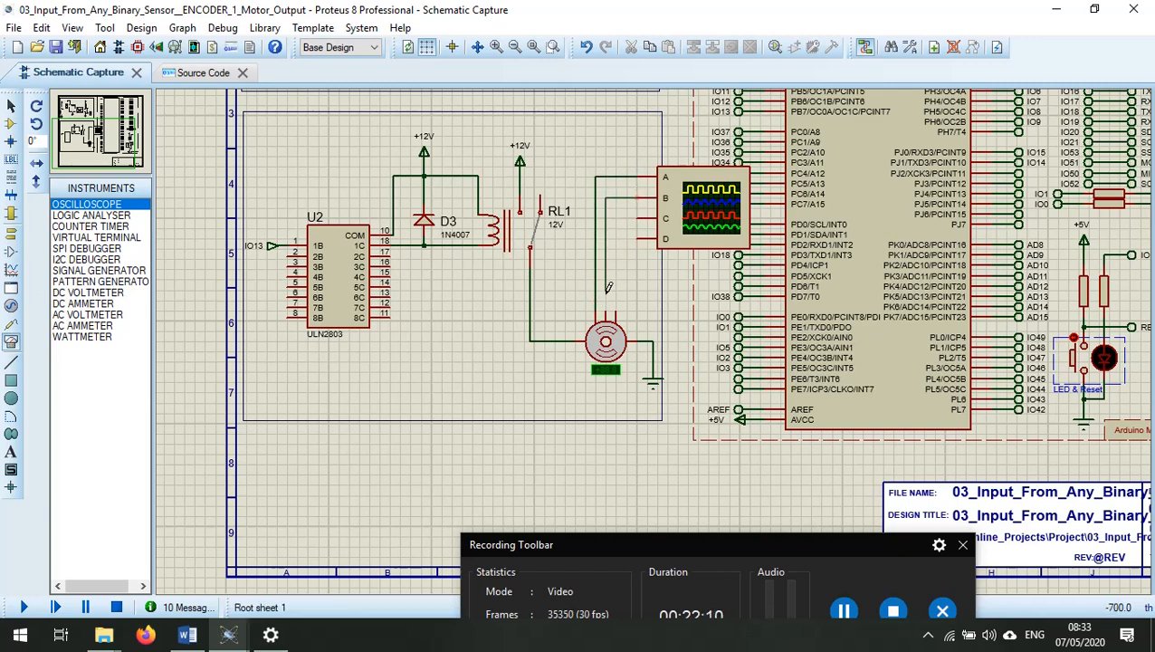
{"action": "left_click", "coordinate": [605, 309]}
{"action": "left_click", "coordinate": [638, 218]}
{"action": "left_click", "coordinate": [616, 314]}
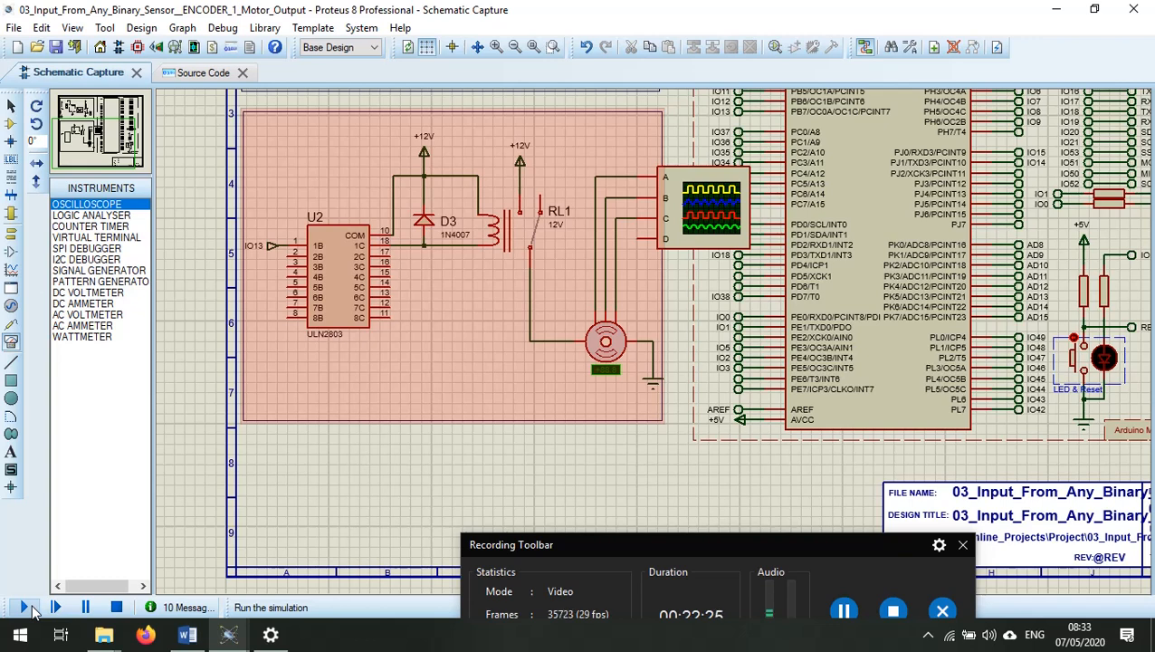
Run the simulation and shift the oscilloscope traces, setting channel B's position to -70 and lowering channel A close to channel C.
{"action": "left_click", "coordinate": [31, 610]}
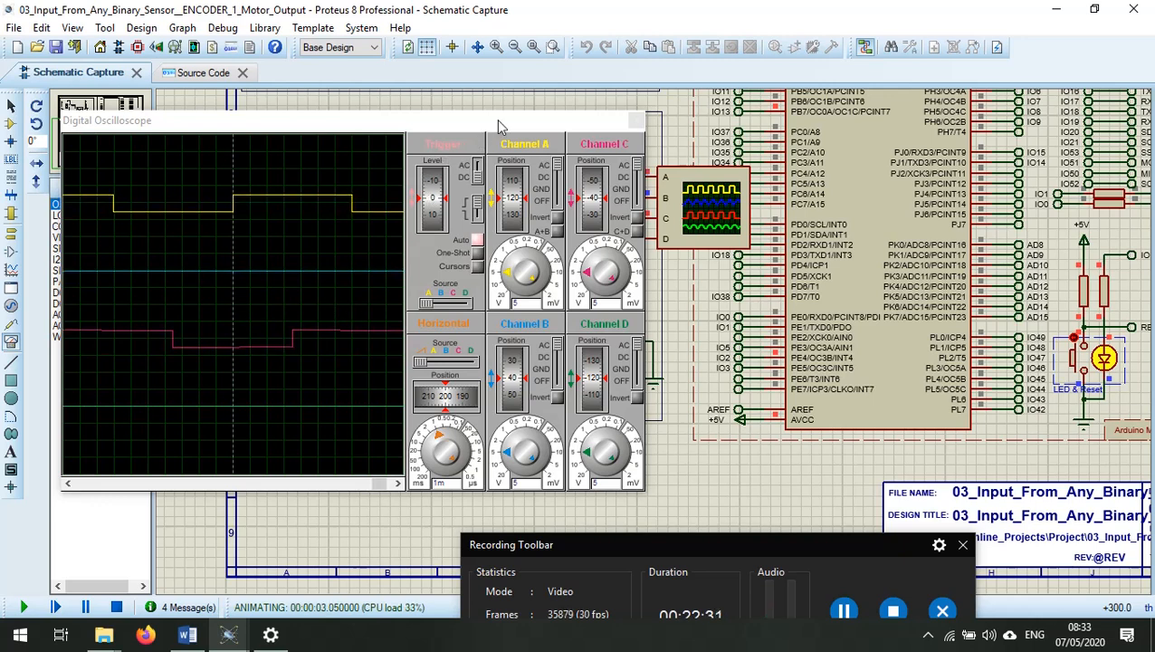
{"action": "left_click_drag", "start_coordinate": [496, 119], "coordinate": [532, 102]}
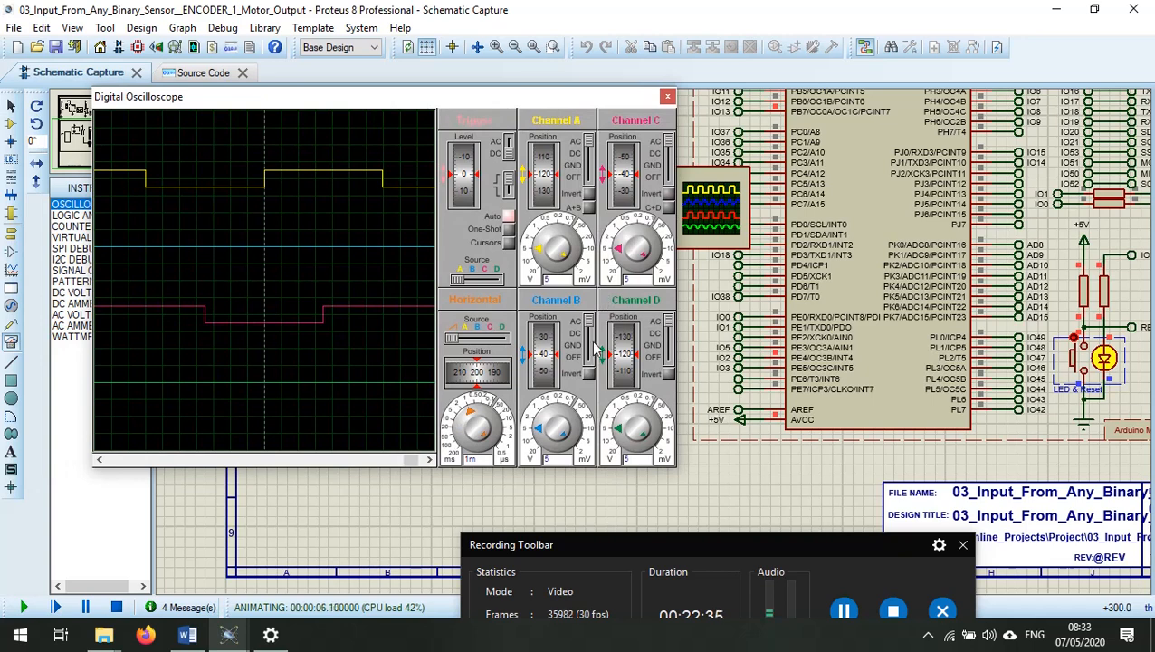
{"action": "scroll", "coordinate": [550, 348], "scroll_direction": "up", "scroll_amount": 5}
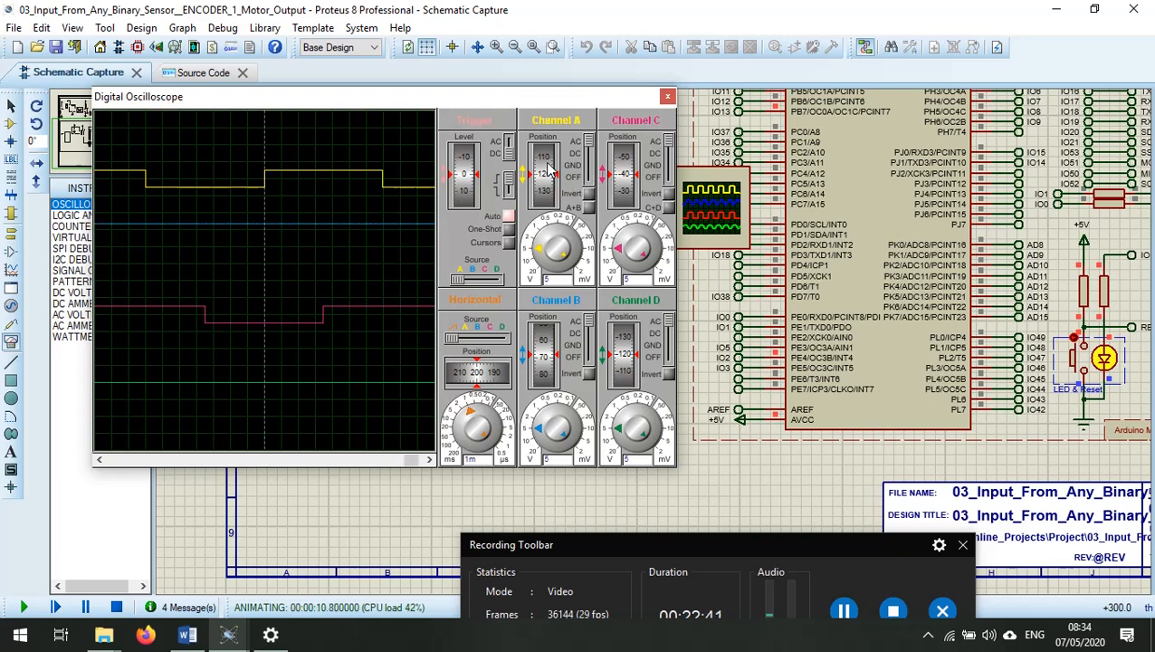
{"action": "left_click_drag", "start_coordinate": [547, 167], "coordinate": [551, 225]}
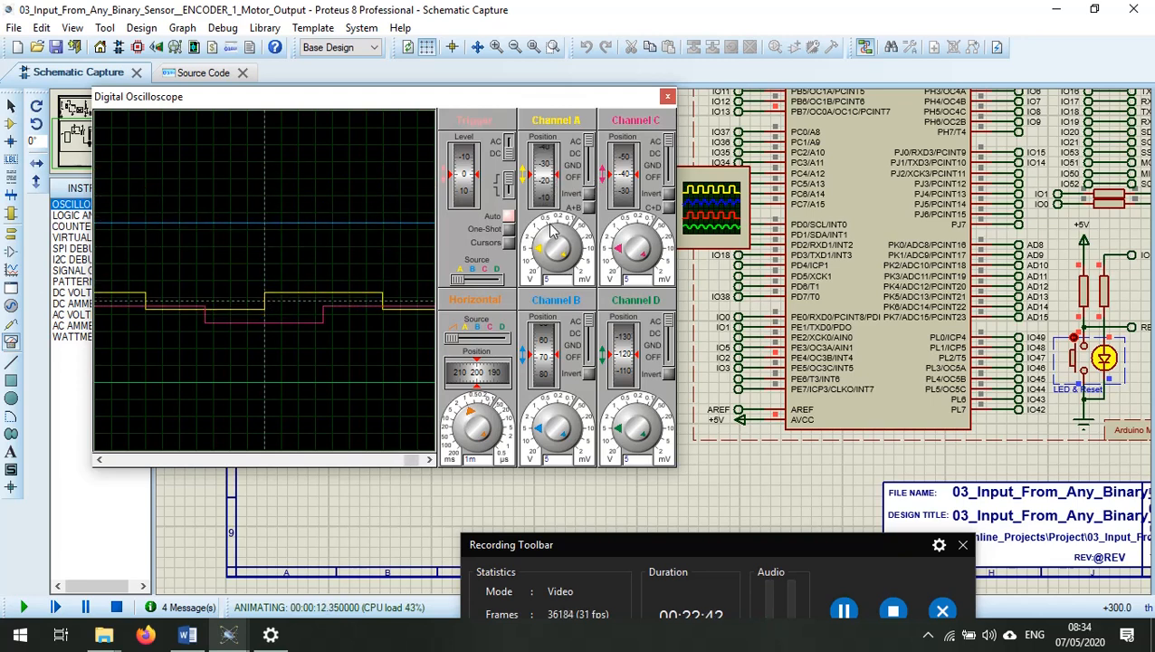
Set the oscilloscope's horizontal timebase to 10 ms and channel A's vertical position to -30.
{"action": "left_click", "coordinate": [465, 404]}
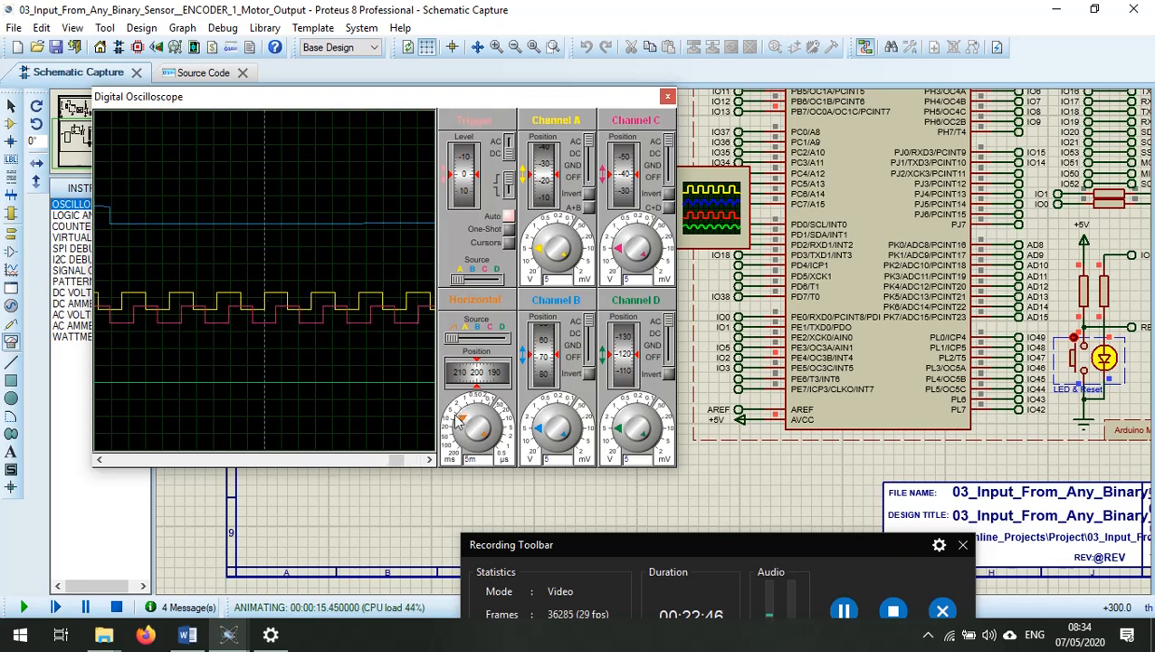
{"action": "left_click", "coordinate": [459, 415]}
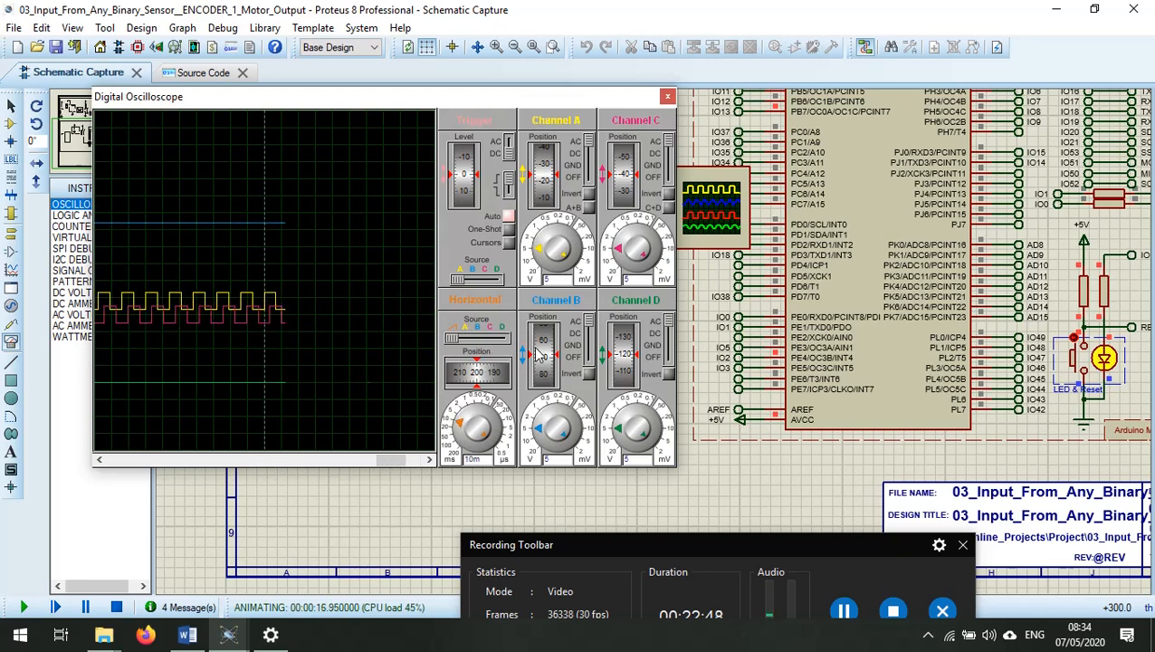
{"action": "left_click", "coordinate": [547, 179]}
{"action": "mouse_move", "coordinate": [546, 179]}
{"action": "left_mouse_down"}
{"action": "mouse_move", "coordinate": [548, 197]}
{"action": "mouse_move", "coordinate": [556, 187]}
{"action": "left_mouse_up"}
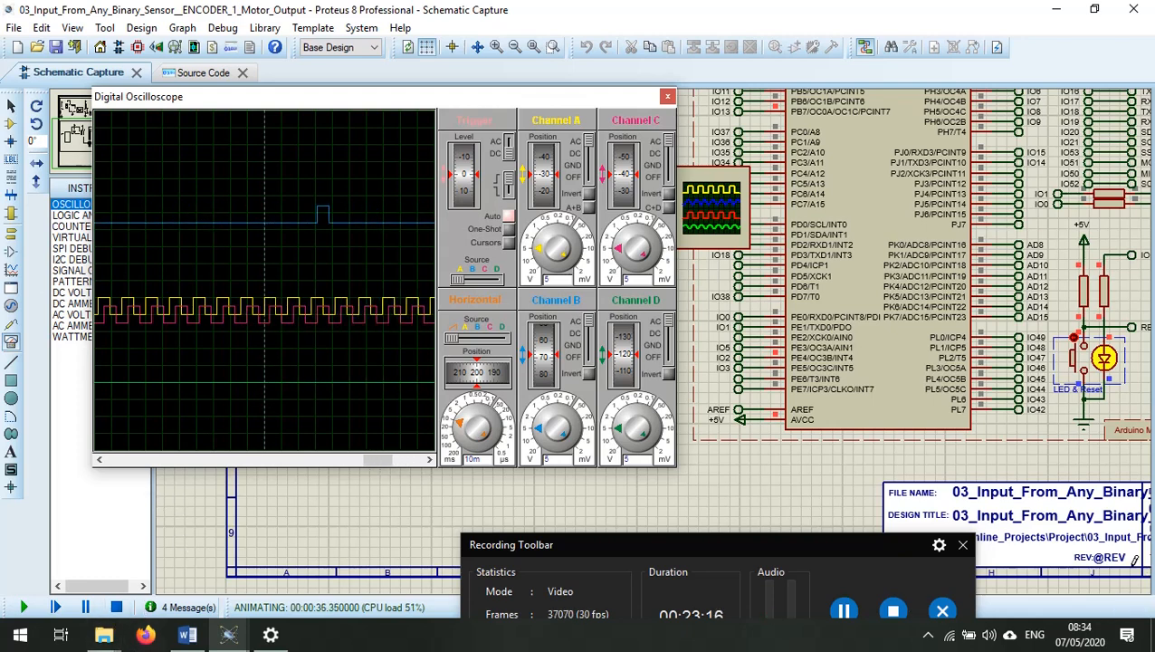
Shift the oscilloscope window slightly and set channel B's vertical position to -10, just above the channel A trace.
{"action": "left_click", "coordinate": [844, 610]}
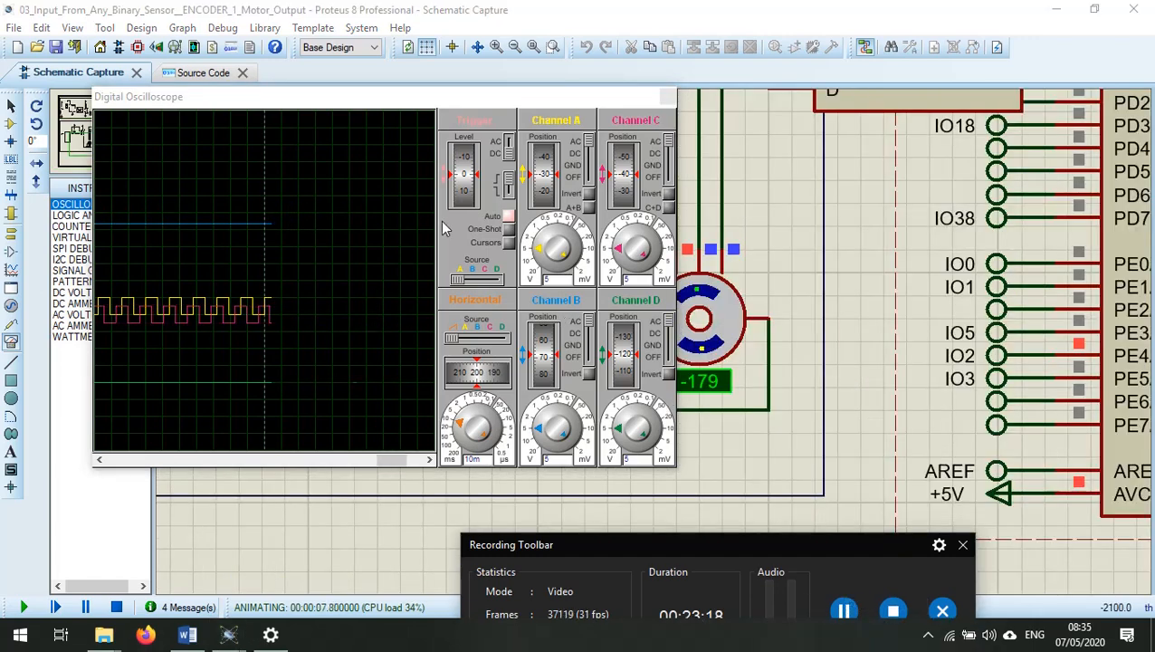
{"action": "mouse_move", "coordinate": [481, 99]}
{"action": "left_mouse_down"}
{"action": "mouse_move", "coordinate": [421, 106]}
{"action": "mouse_move", "coordinate": [464, 111]}
{"action": "left_mouse_up"}
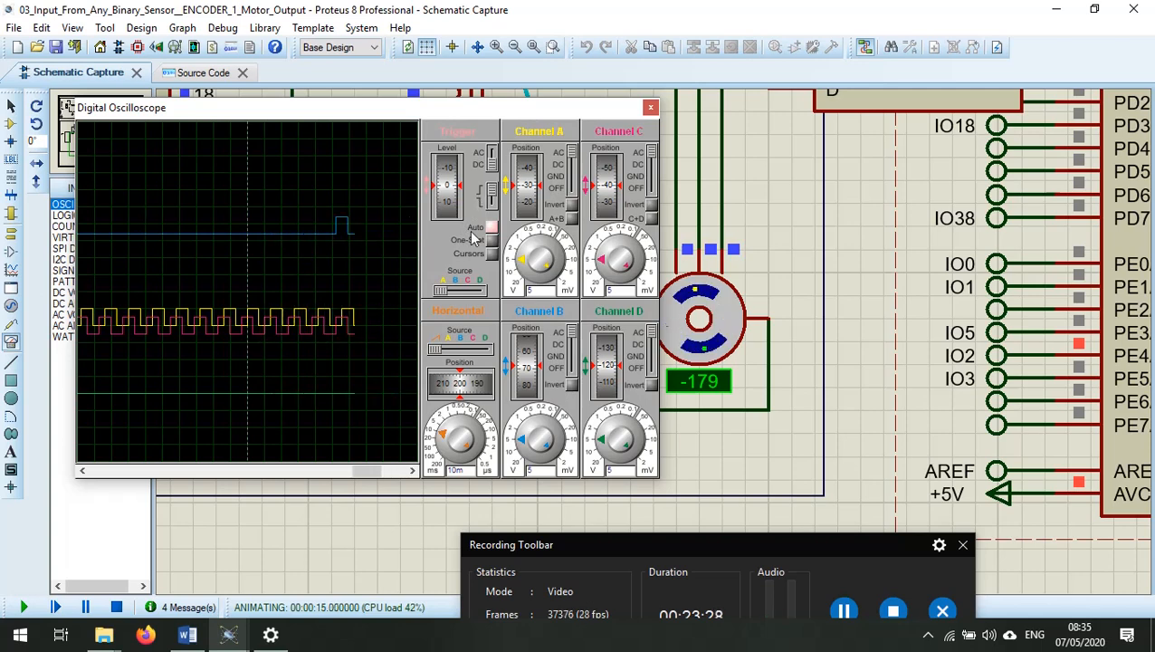
{"action": "scroll", "coordinate": [686, 319], "scroll_direction": "down", "scroll_amount": 2}
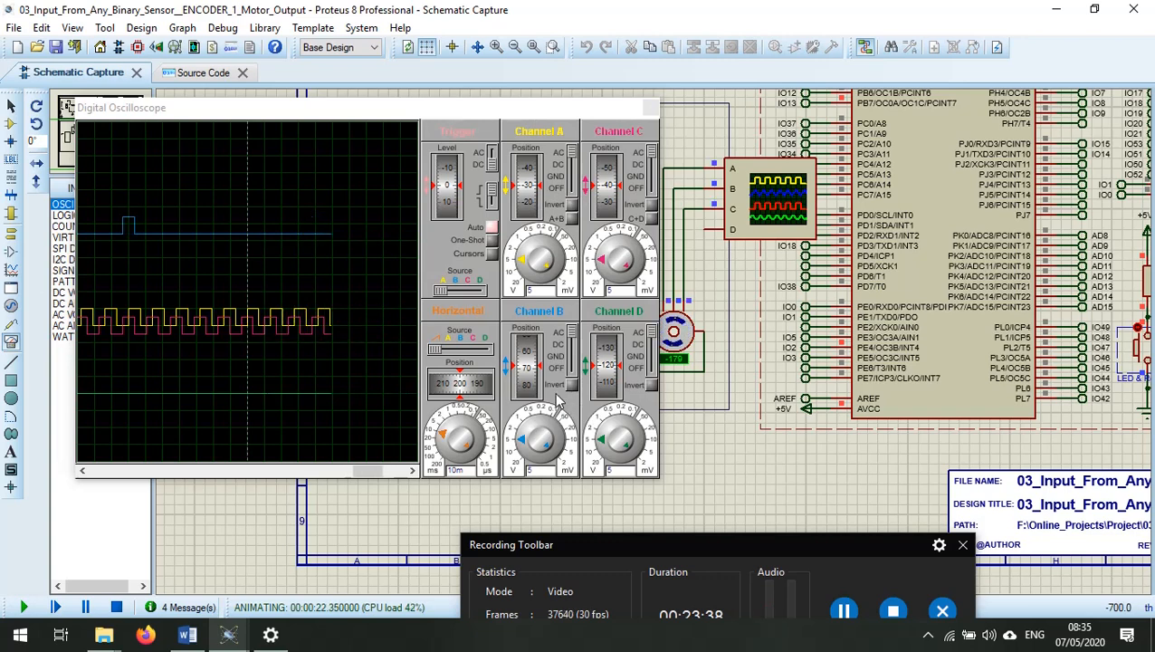
{"action": "left_click_drag", "start_coordinate": [531, 350], "coordinate": [535, 391]}
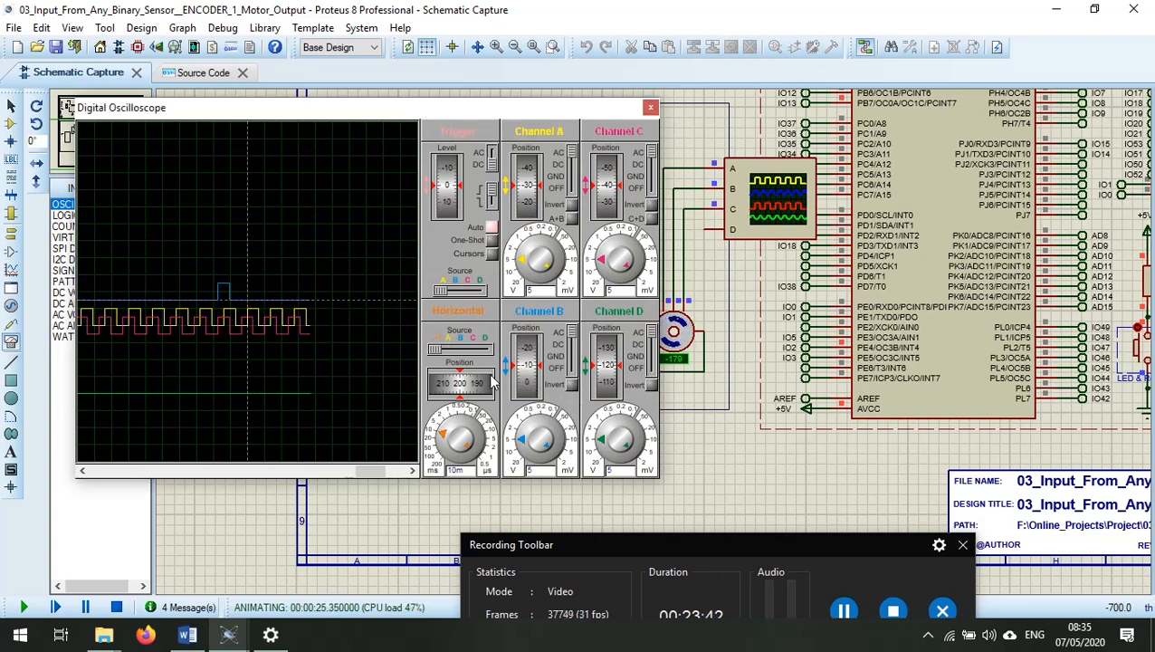
Set the oscilloscope's horizontal timebase to 0.2 s to view several channel B index pulses together.
{"action": "left_click", "coordinate": [436, 457]}
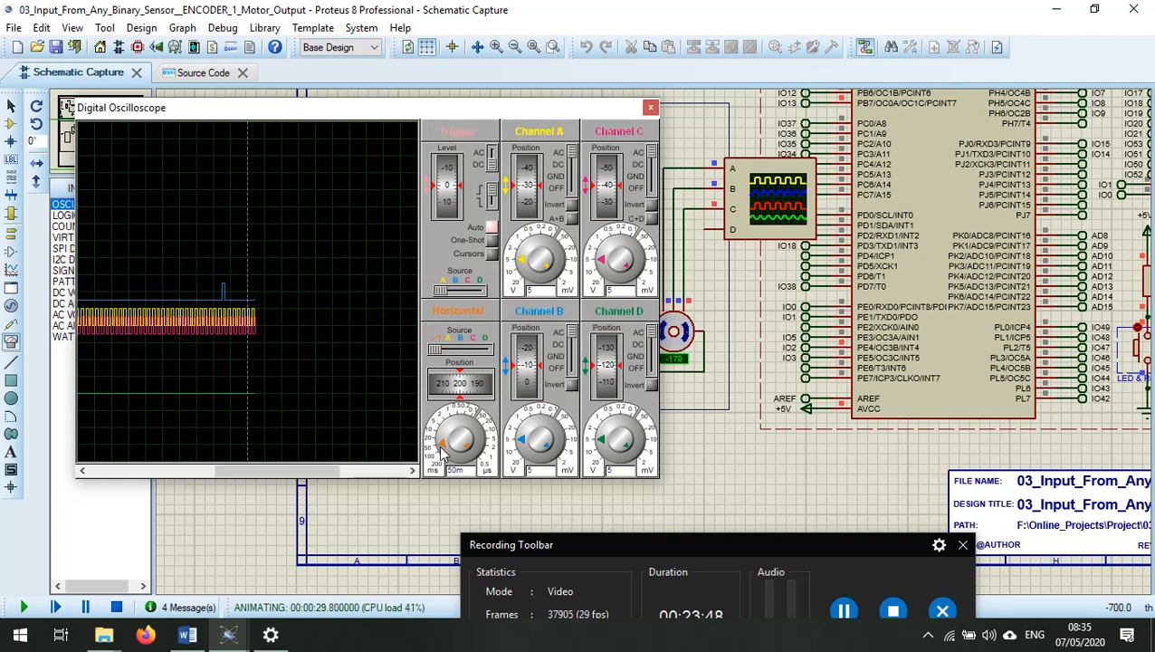
{"action": "left_click", "coordinate": [442, 452]}
{"action": "left_click", "coordinate": [443, 442]}
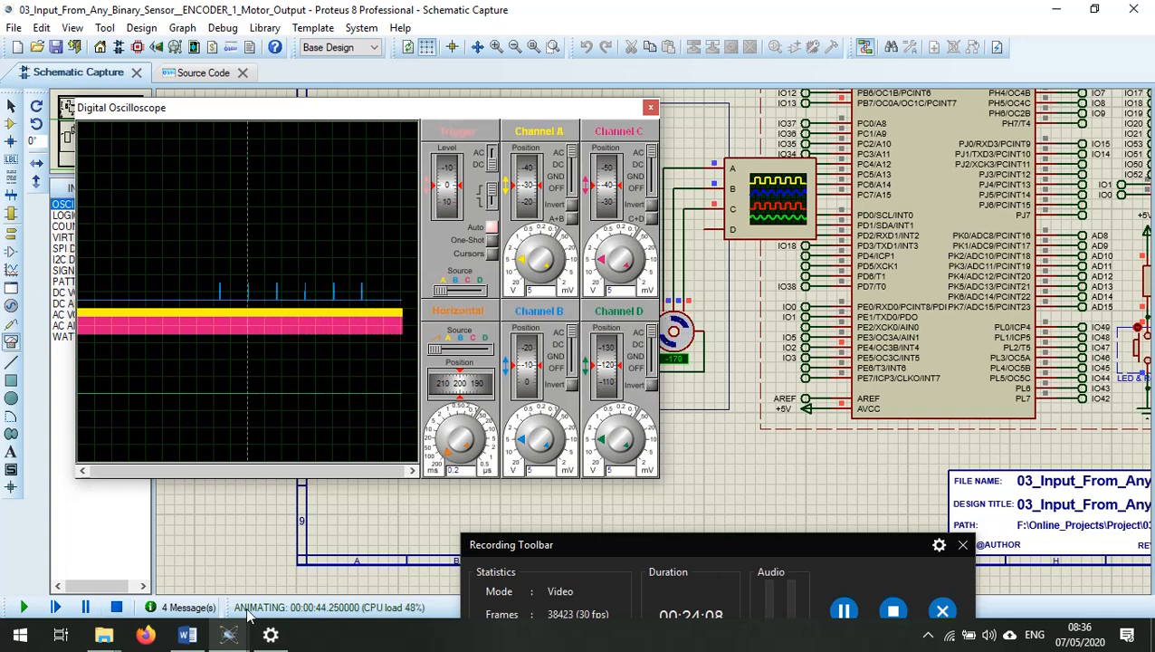
{"action": "left_click", "coordinate": [843, 612]}
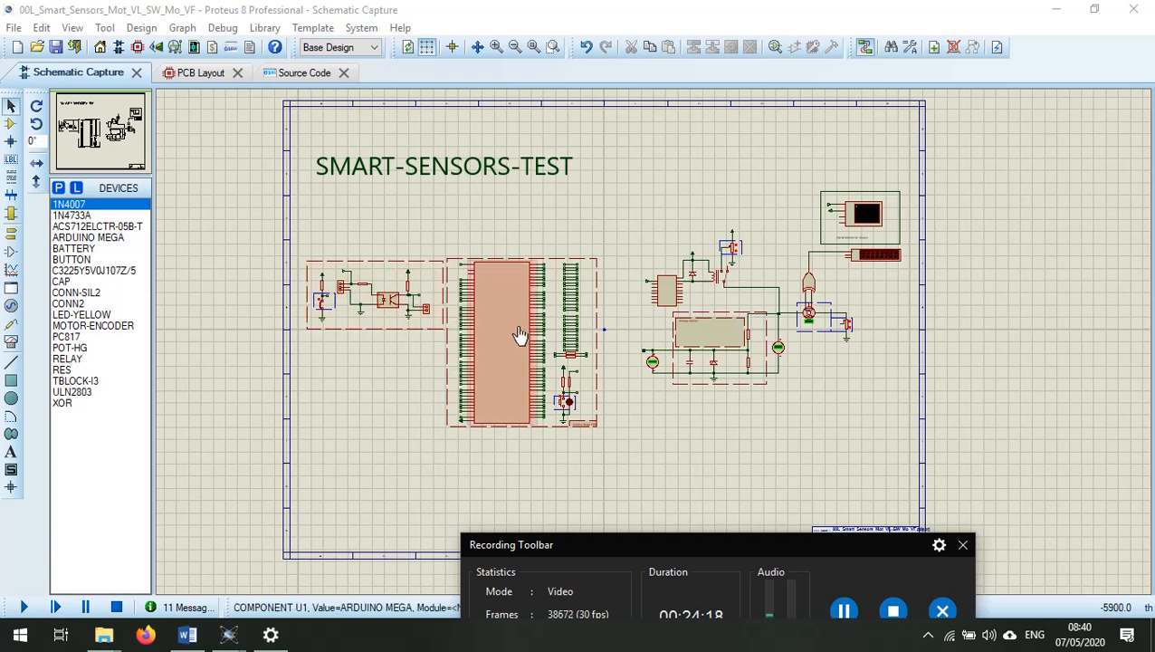
Examine the SMART-SENSORS-TEST schematic: the PC817 sensor input, Arduino Mega, relay driver with RV2, voltage sensor and encoder motor with XOR gate.
{"action": "scroll", "coordinate": [380, 322], "scroll_direction": "up", "scroll_amount": 3}
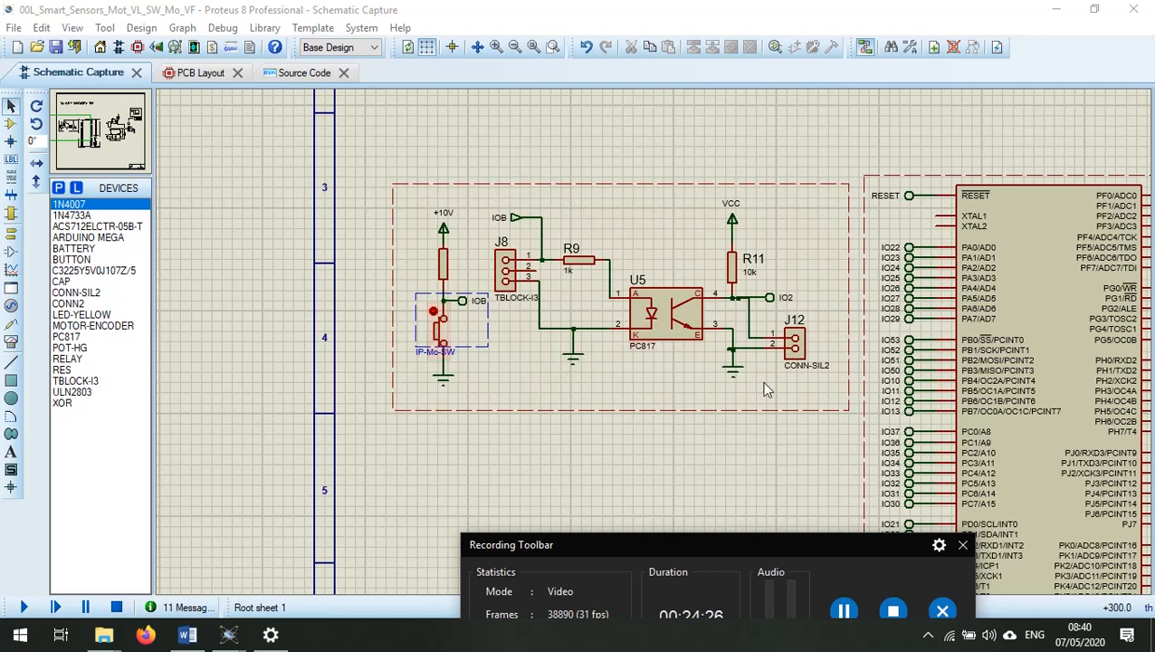
{"action": "scroll", "coordinate": [770, 379], "scroll_direction": "down", "scroll_amount": 3}
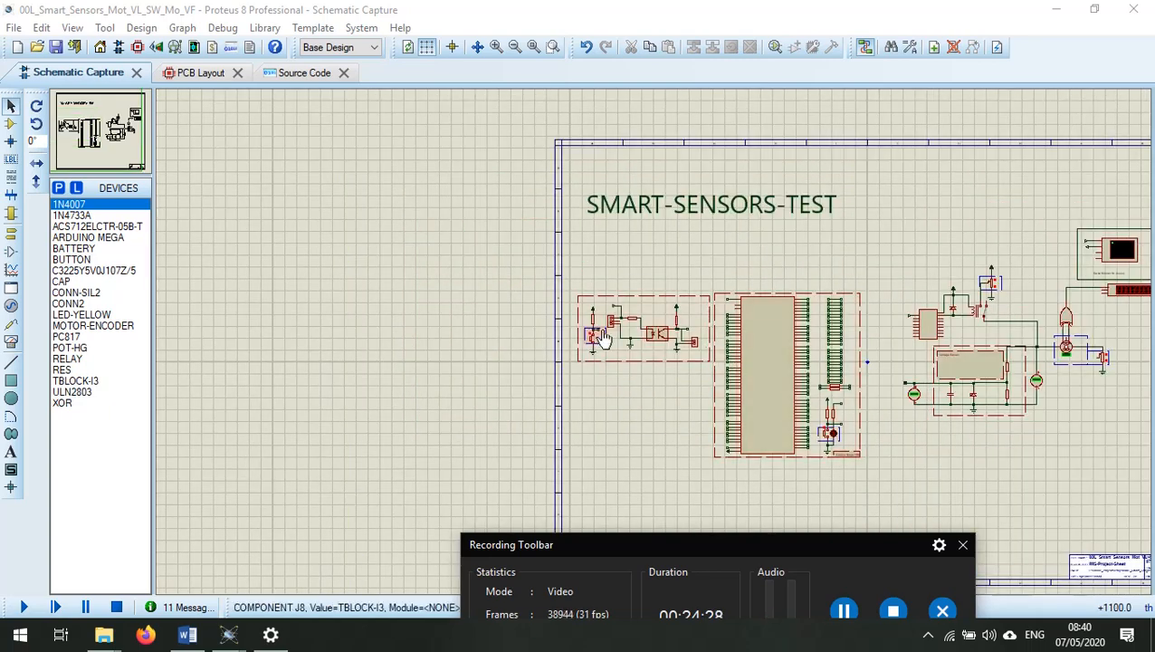
{"action": "scroll", "coordinate": [638, 340], "scroll_direction": "up", "scroll_amount": 4}
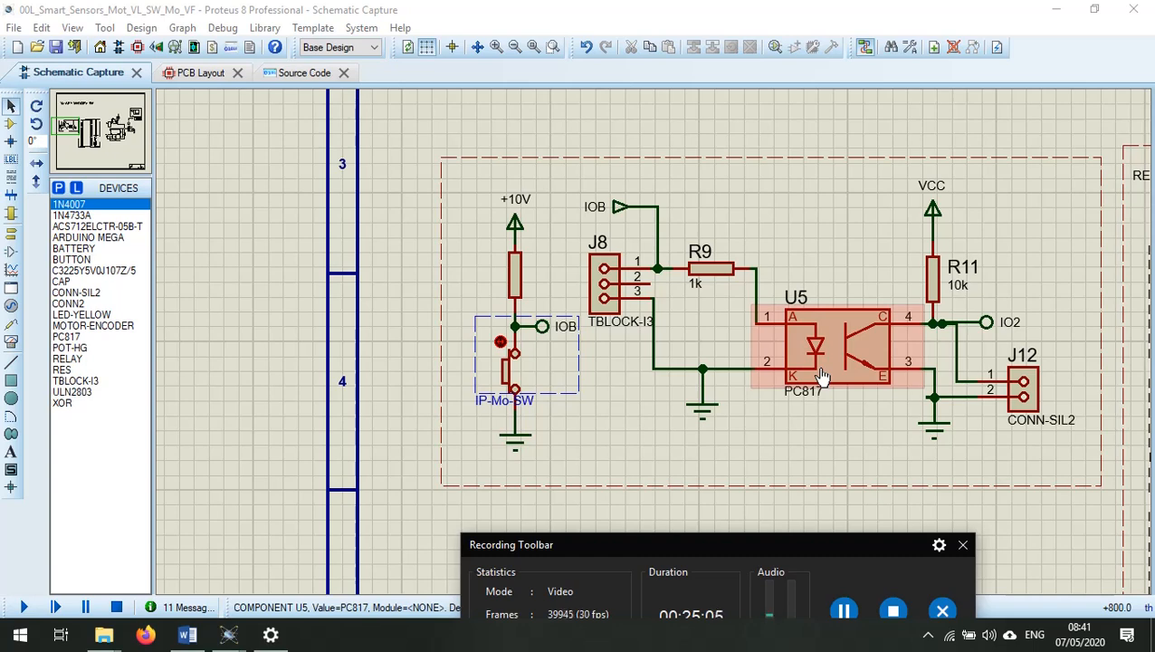
{"action": "scroll", "coordinate": [880, 373], "scroll_direction": "down", "scroll_amount": 3}
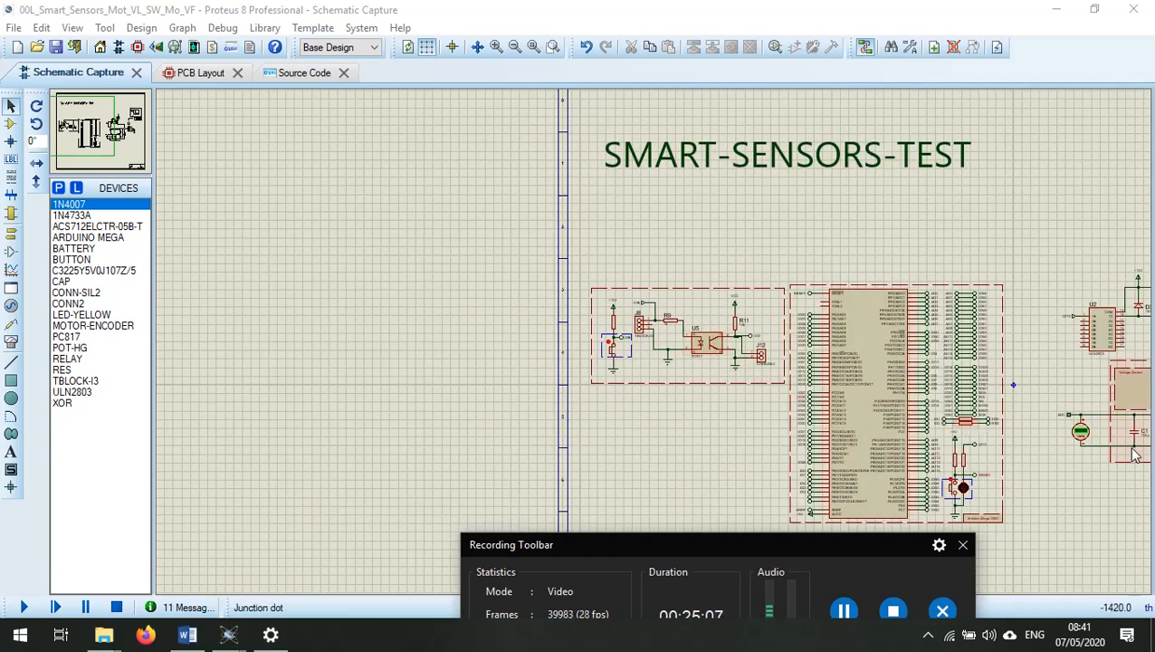
{"action": "scroll", "coordinate": [982, 421], "scroll_direction": "up", "scroll_amount": 2}
{"action": "scroll", "coordinate": [602, 352], "scroll_direction": "down", "scroll_amount": 1}
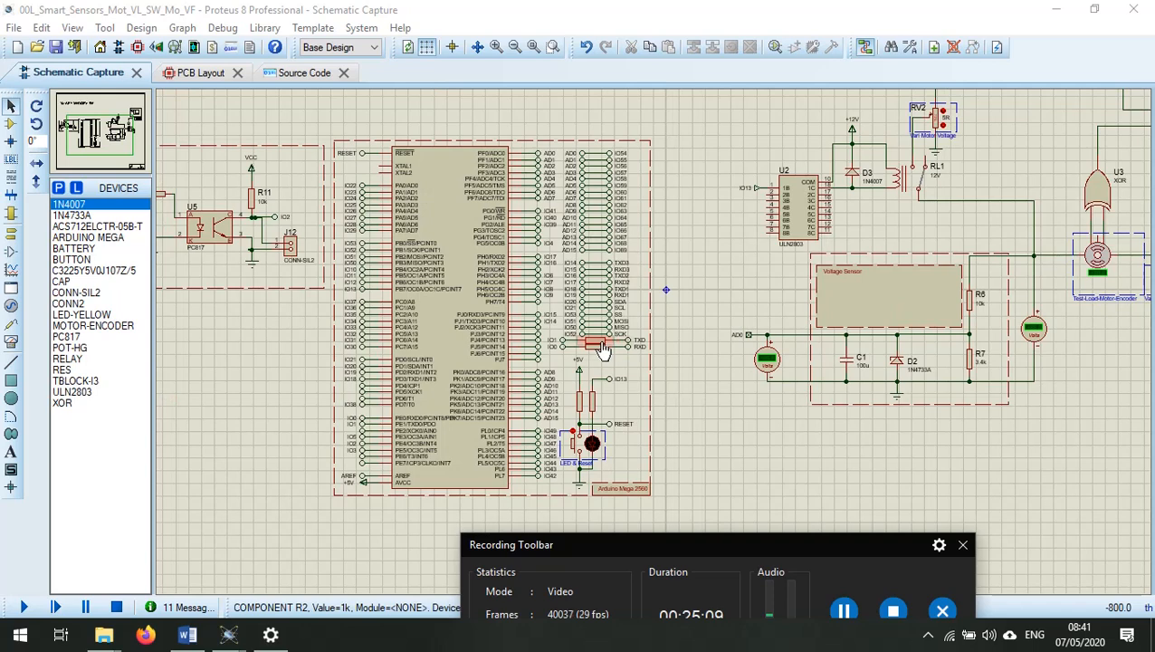
{"action": "scroll", "coordinate": [800, 292], "scroll_direction": "down", "scroll_amount": 1}
{"action": "scroll", "coordinate": [652, 341], "scroll_direction": "up", "scroll_amount": 2}
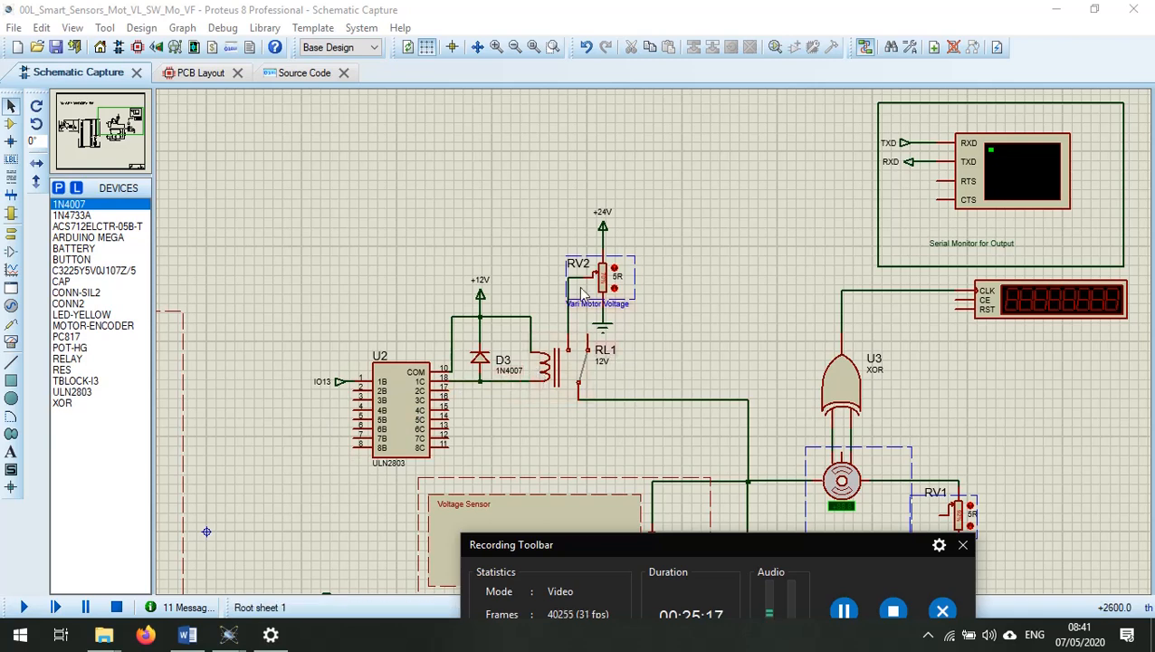
{"action": "scroll", "coordinate": [658, 349], "scroll_direction": "up", "scroll_amount": 1}
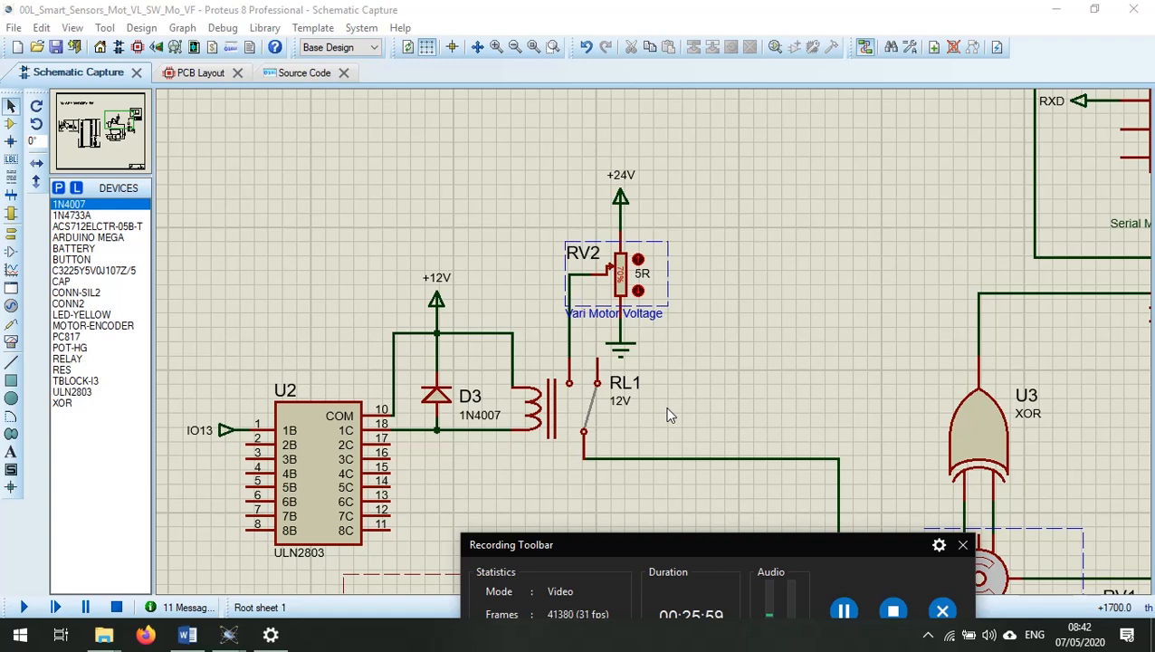
{"action": "scroll", "coordinate": [668, 414], "scroll_direction": "down", "scroll_amount": 1}
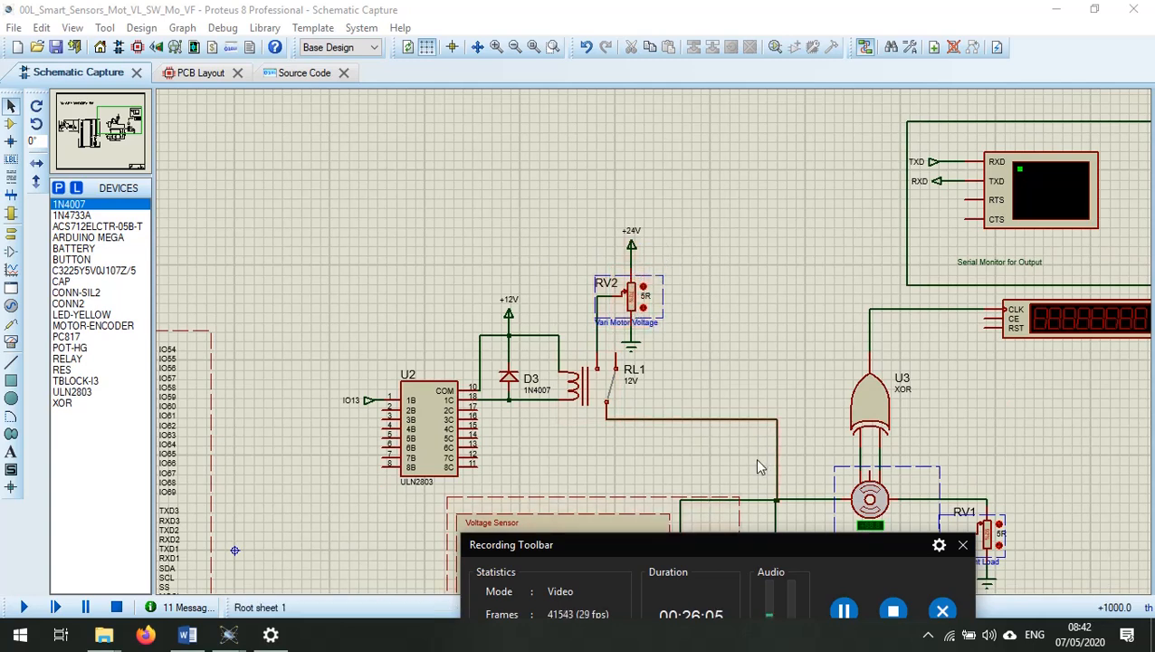
{"action": "scroll", "coordinate": [700, 409], "scroll_direction": "down", "scroll_amount": 2}
{"action": "scroll", "coordinate": [700, 409], "scroll_direction": "up", "scroll_amount": 2}
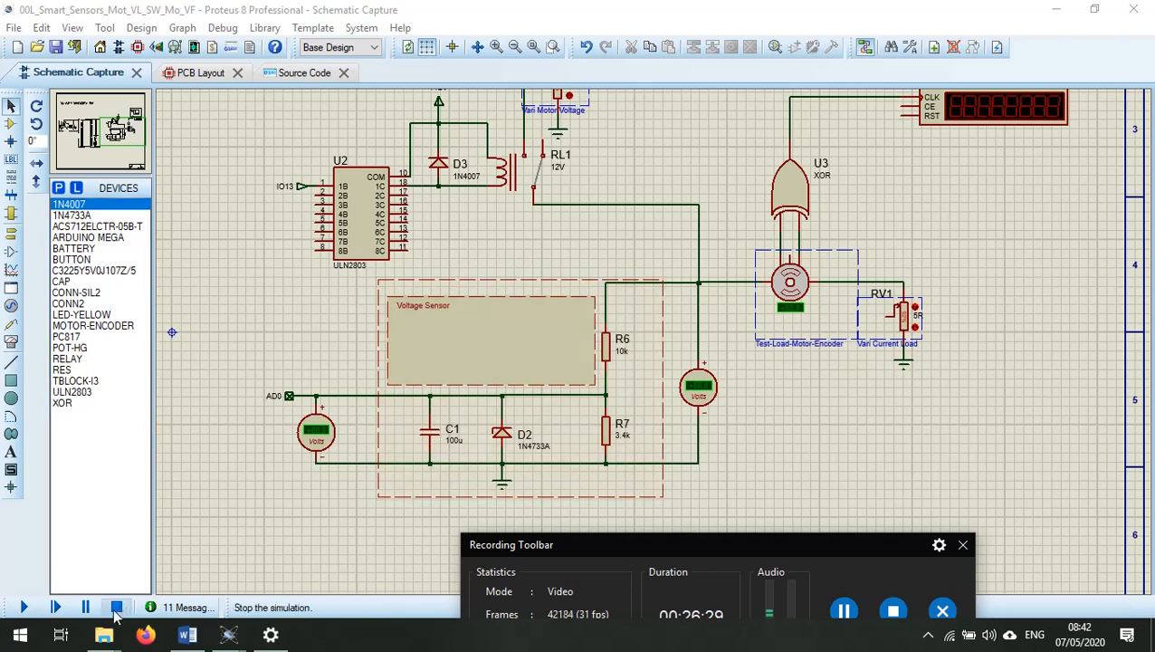
Delete potentiometer RV1 between the encoder motor and ground.
{"action": "scroll", "coordinate": [904, 326], "scroll_direction": "up", "scroll_amount": 2}
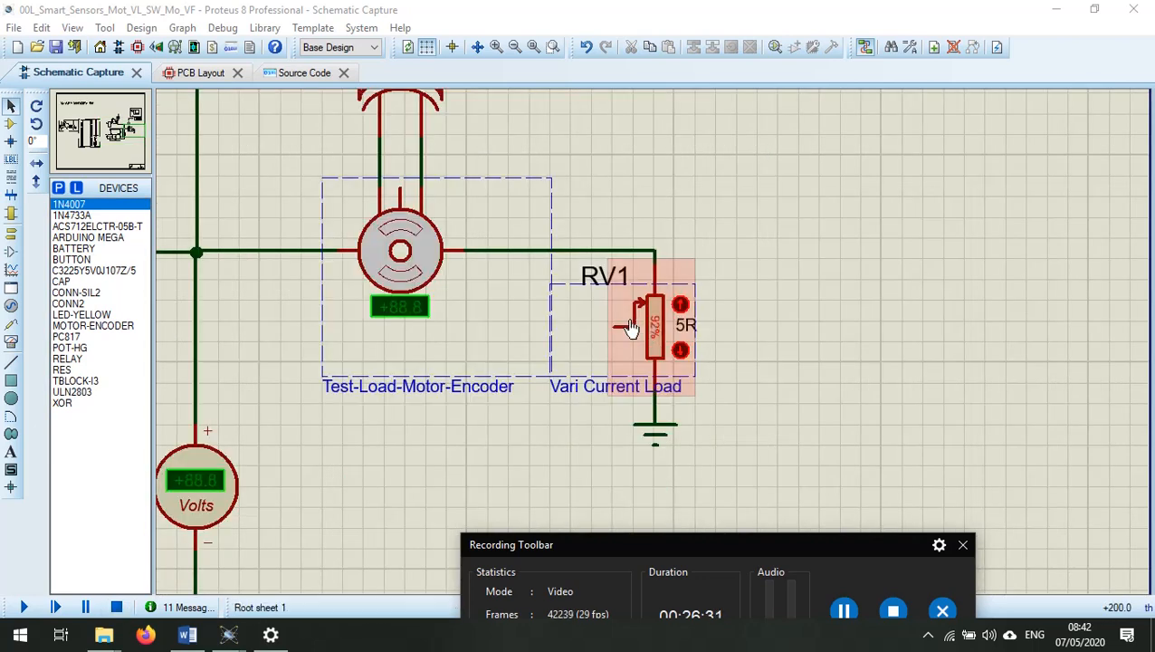
{"action": "right_click", "coordinate": [657, 337]}
{"action": "right_click", "coordinate": [659, 342]}
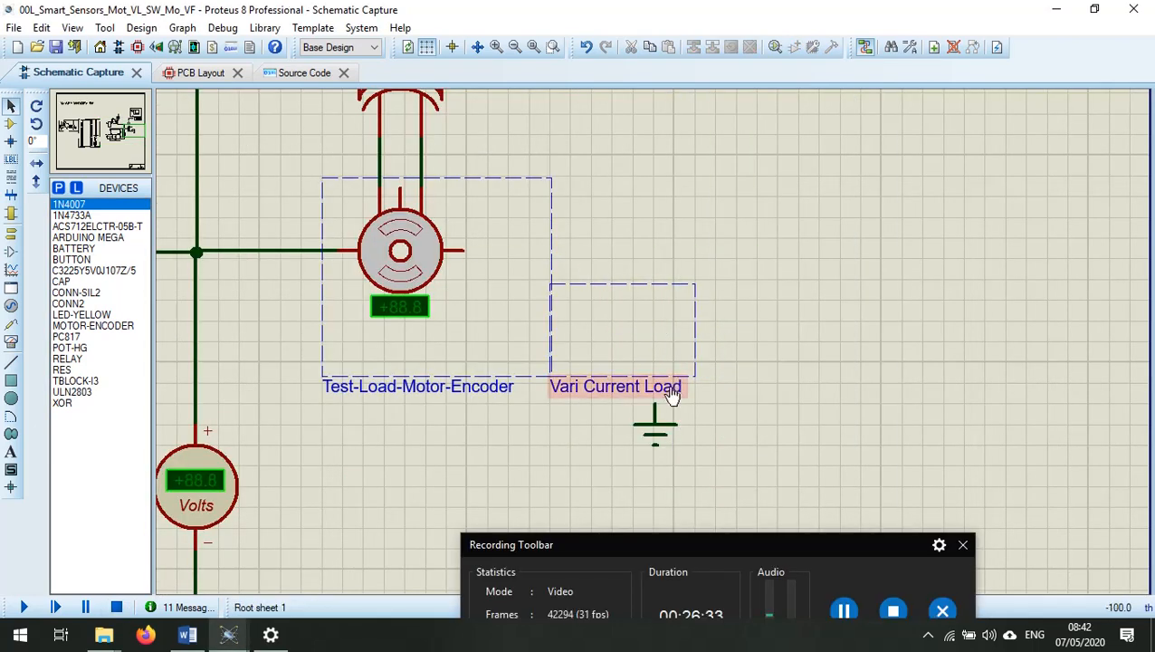
Move the empty Vari Current Load frame away from the motor and wire the motor's right terminal directly to ground.
{"action": "left_click_drag", "start_coordinate": [699, 350], "coordinate": [1011, 332]}
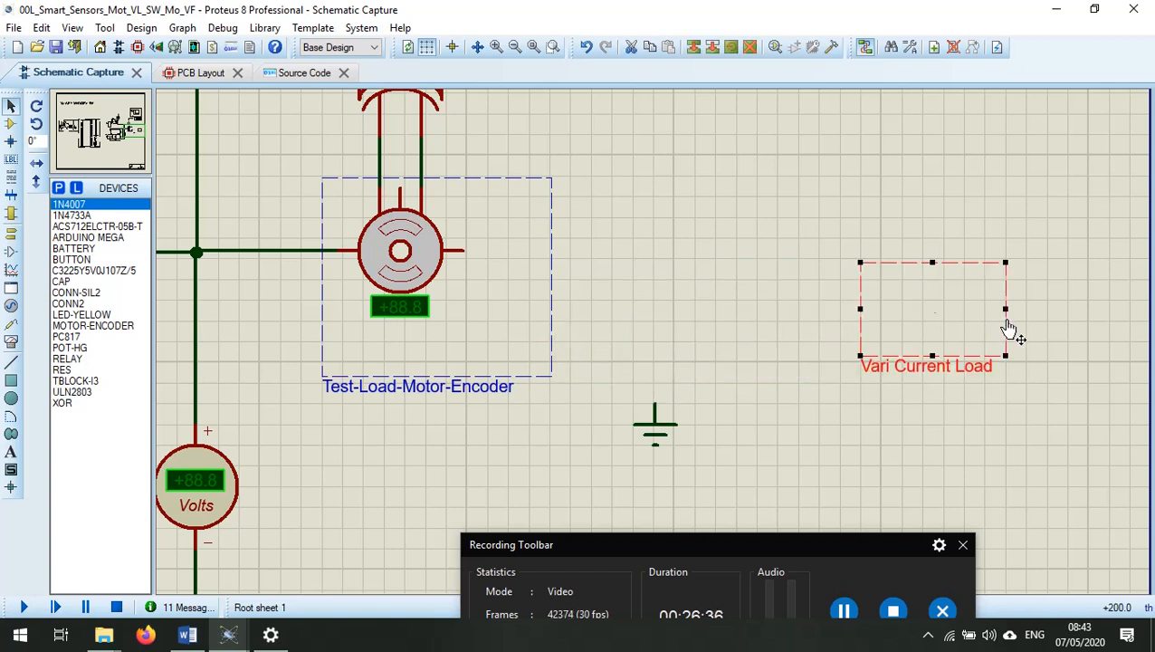
{"action": "left_click", "coordinate": [461, 248]}
{"action": "left_click", "coordinate": [656, 403]}
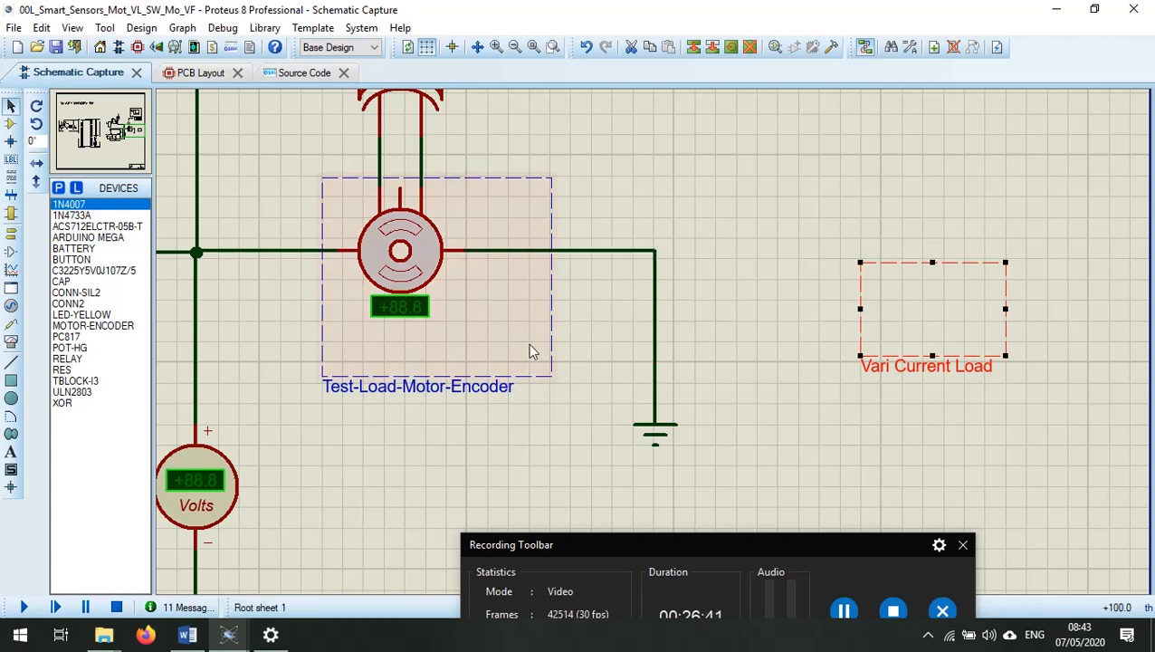
Examine the voltage sensor circuit with the R6 and R7 divider, C1, Zener diode D2 and the AD0 output.
{"action": "scroll", "coordinate": [528, 348], "scroll_direction": "down", "scroll_amount": 2}
{"action": "scroll", "coordinate": [658, 347], "scroll_direction": "up", "scroll_amount": 2}
{"action": "scroll", "coordinate": [661, 344], "scroll_direction": "down", "scroll_amount": 2}
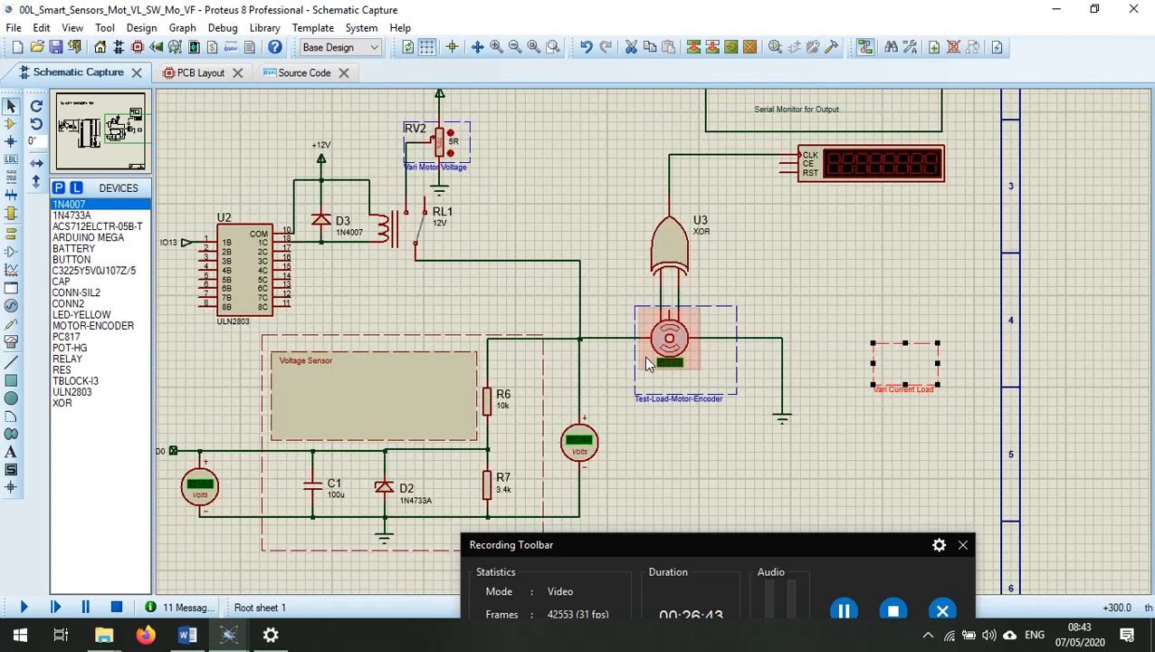
{"action": "scroll", "coordinate": [522, 489], "scroll_direction": "down", "scroll_amount": 2}
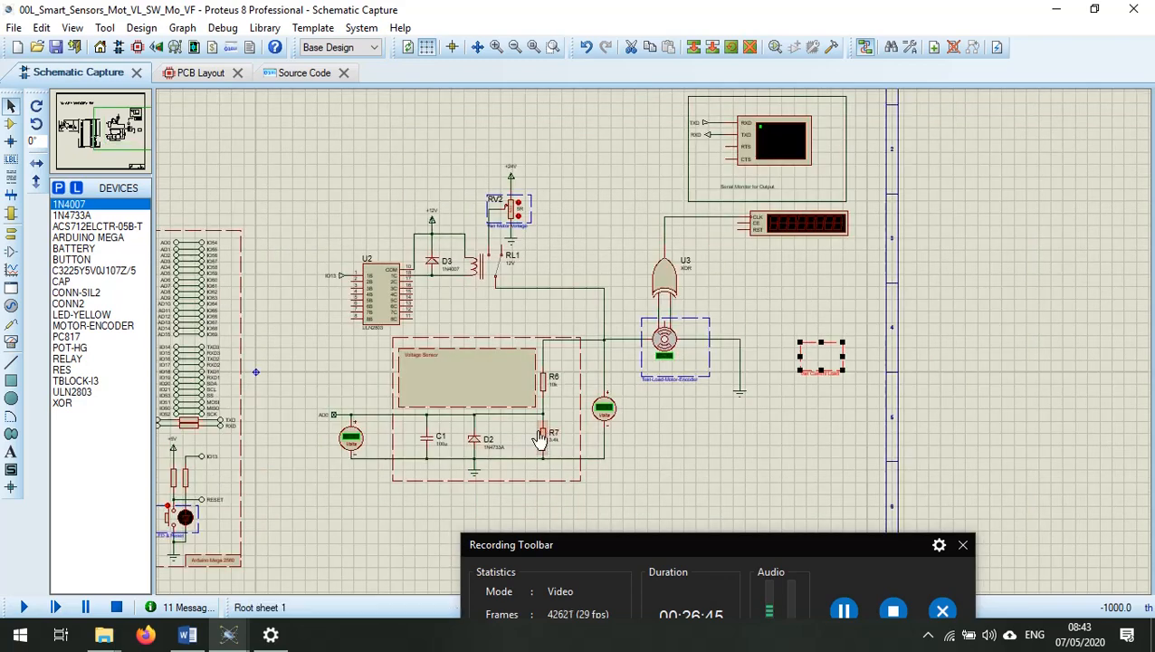
{"action": "scroll", "coordinate": [507, 408], "scroll_direction": "up", "scroll_amount": 3}
{"action": "scroll", "coordinate": [489, 272], "scroll_direction": "down", "scroll_amount": 1}
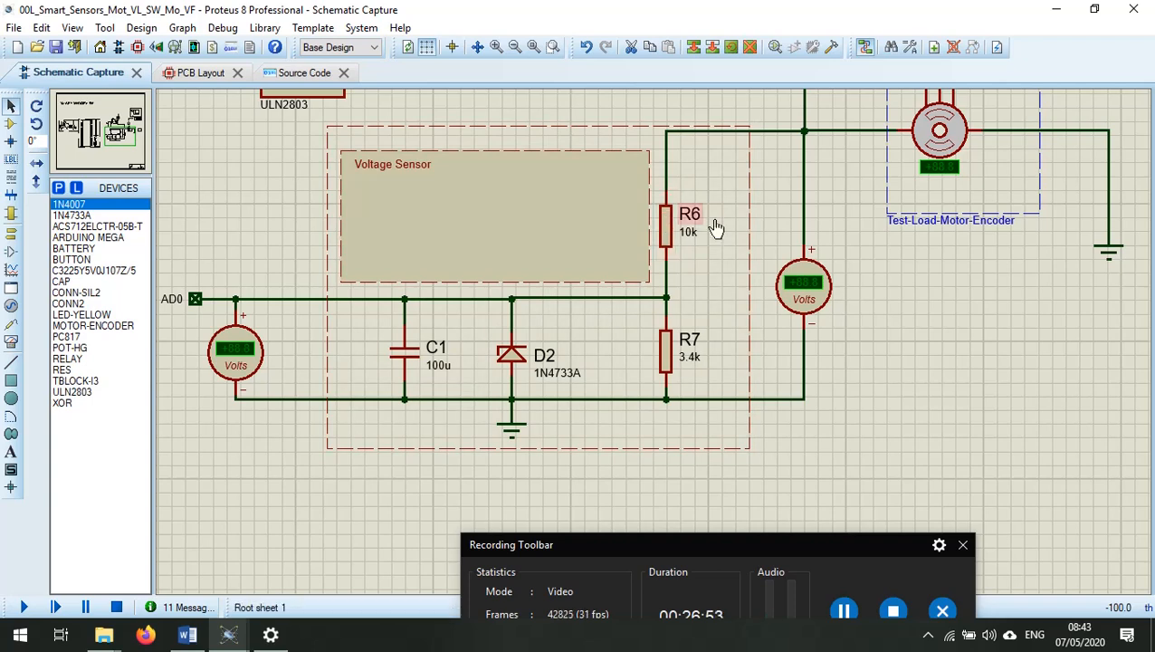
{"action": "scroll", "coordinate": [685, 199], "scroll_direction": "down", "scroll_amount": 1}
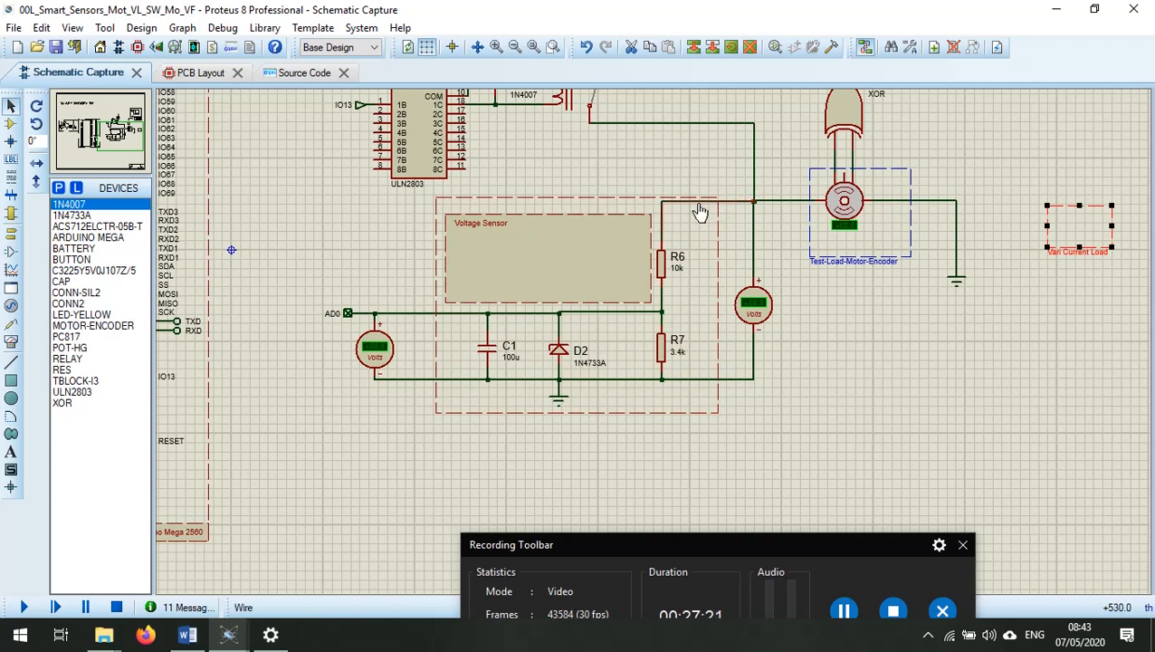
Add the text label "V sense" above the wire linking R6 to the motor supply line.
{"action": "left_click", "coordinate": [11, 451]}
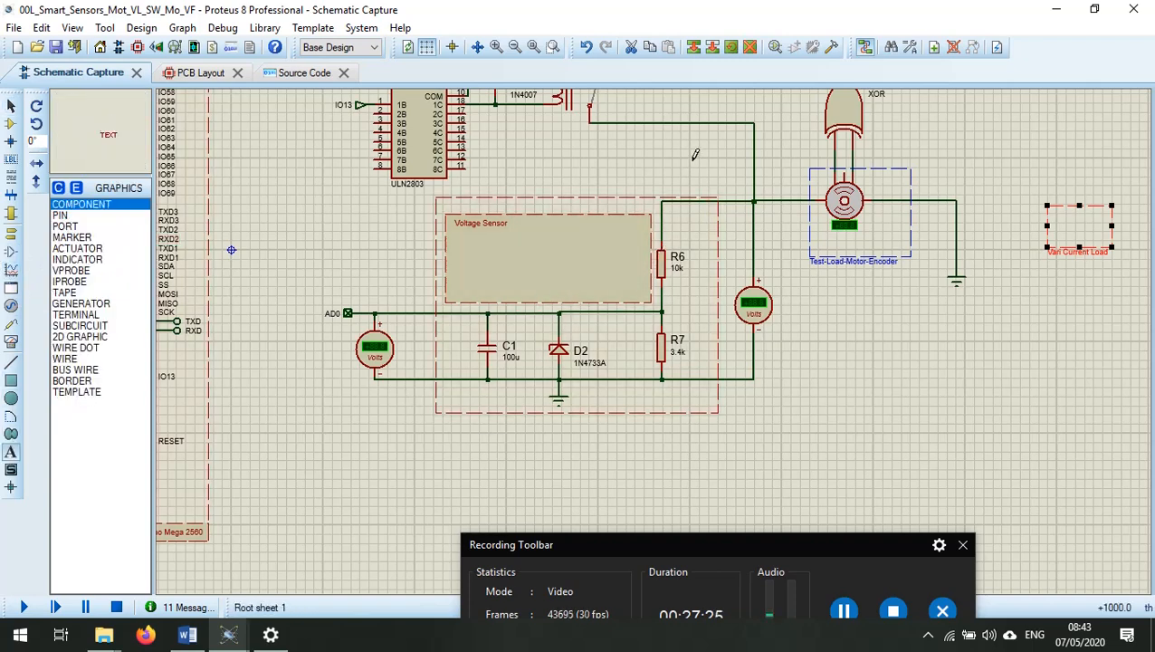
{"action": "left_click", "coordinate": [708, 188]}
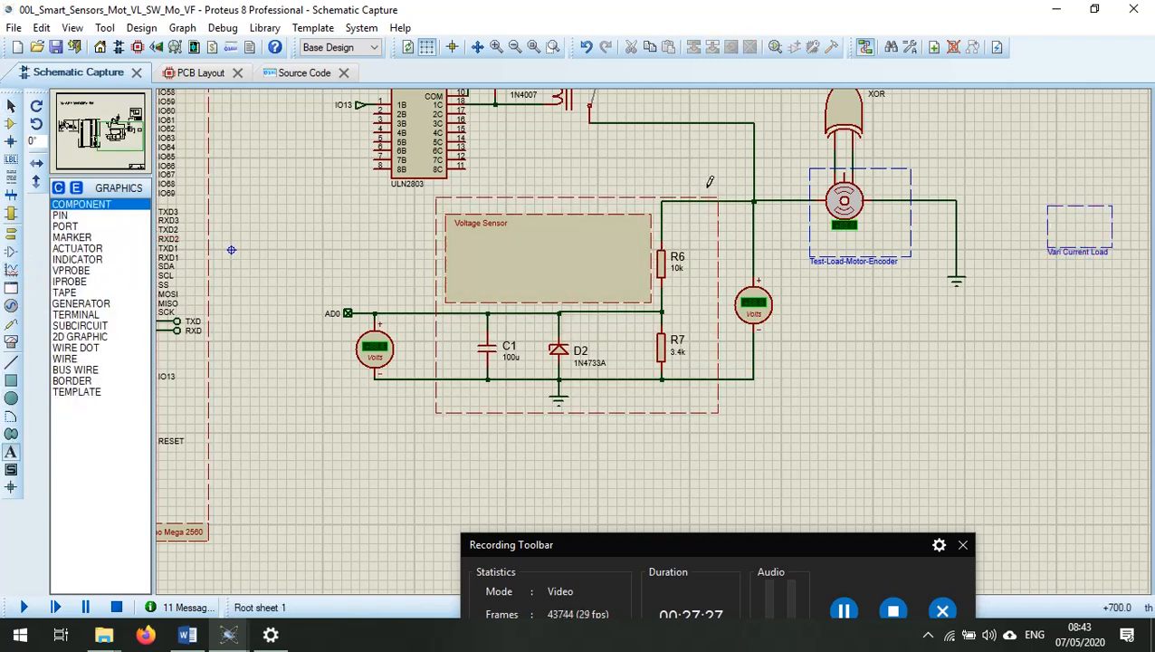
{"action": "left_click", "coordinate": [708, 186]}
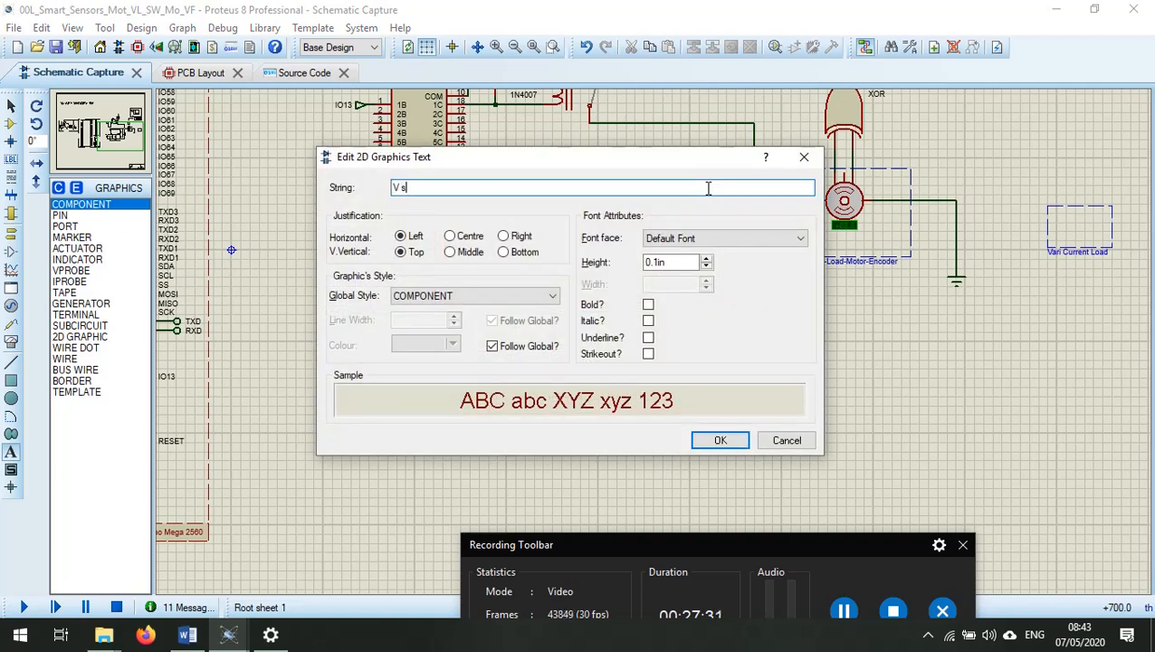
{"action": "type", "text": "V sense"}
{"action": "key", "text": "Return"}
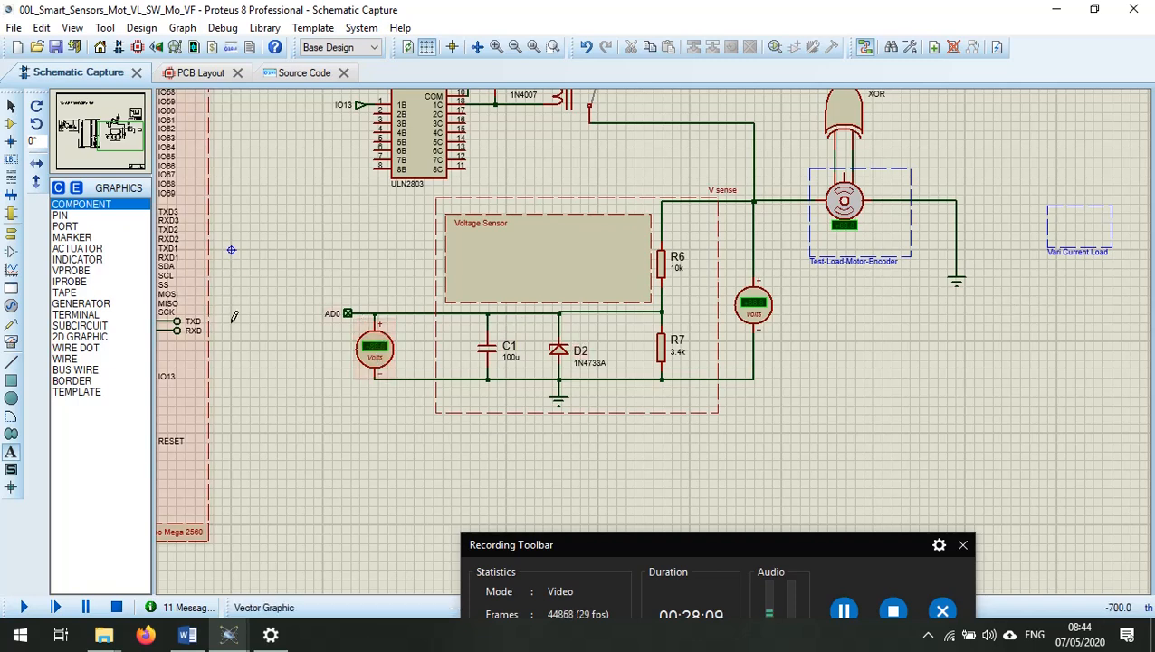
Look up the DC voltmeter among the virtual instruments.
{"action": "left_click", "coordinate": [10, 343]}
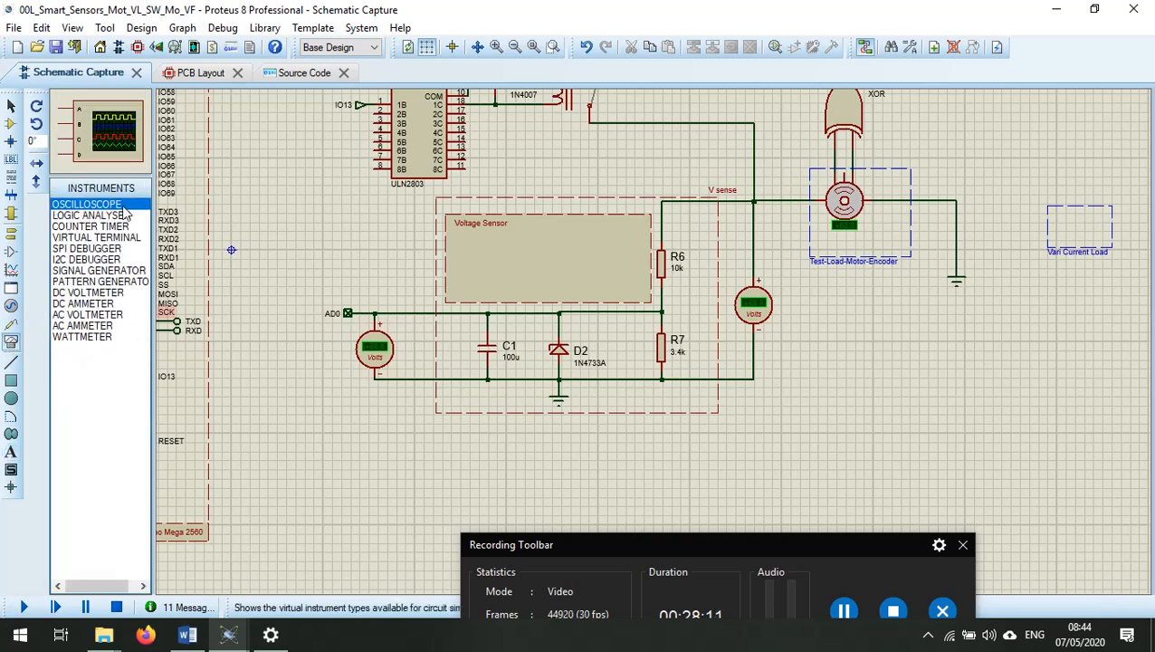
{"action": "left_click", "coordinate": [90, 293]}
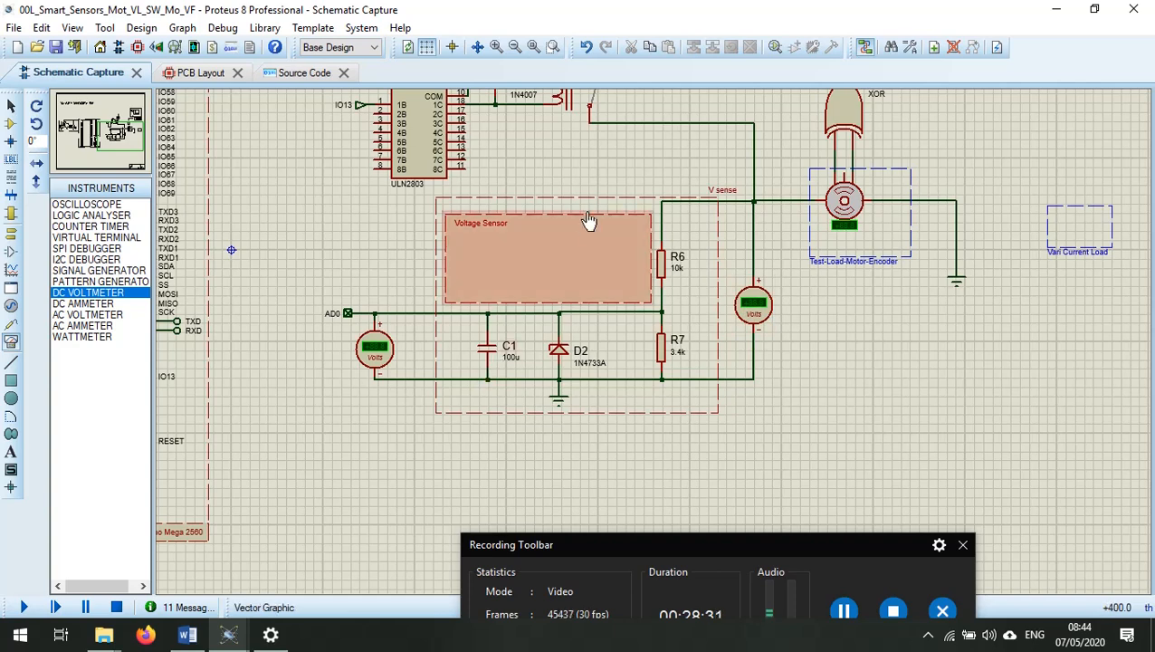
Check the baud rate in the properties of the serial monitor's virtual terminal, and close them without changes.
{"action": "scroll", "coordinate": [752, 303], "scroll_direction": "down", "scroll_amount": 3}
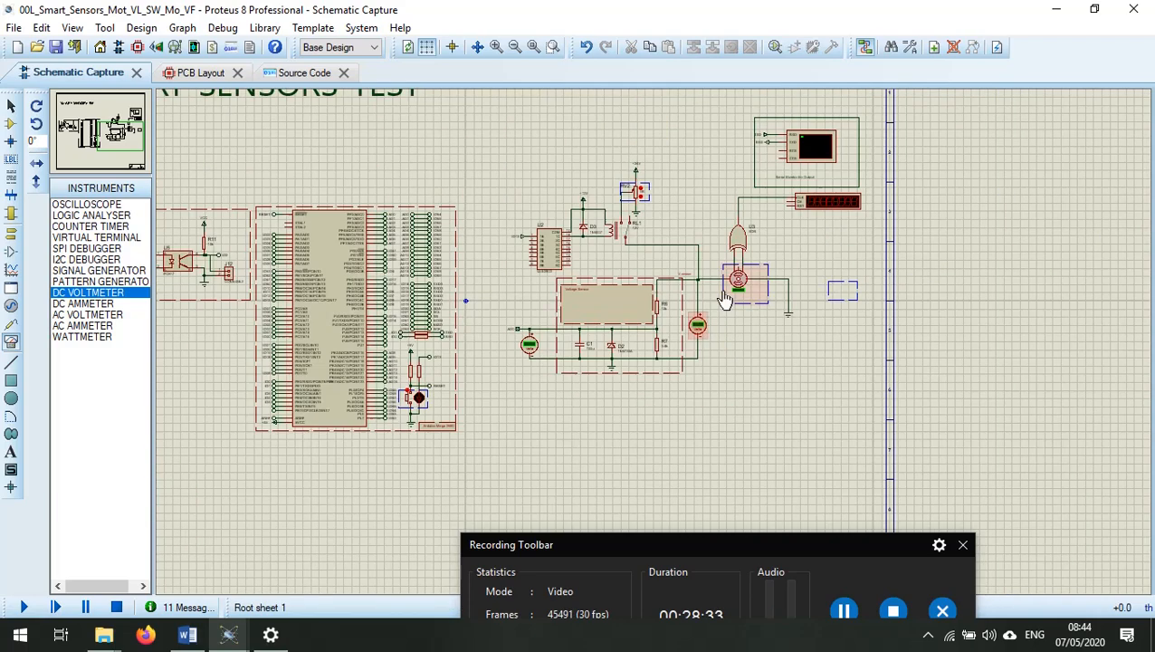
{"action": "scroll", "coordinate": [652, 330], "scroll_direction": "up", "scroll_amount": 3}
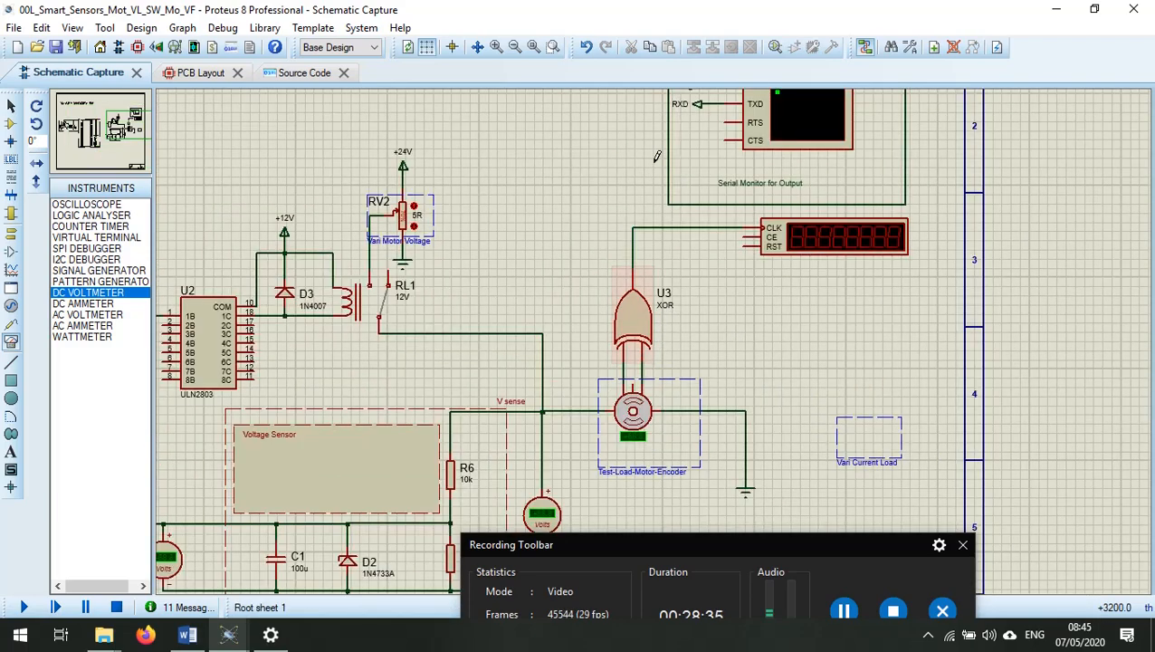
{"action": "scroll", "coordinate": [657, 335], "scroll_direction": "down", "scroll_amount": 2}
{"action": "scroll", "coordinate": [657, 351], "scroll_direction": "up", "scroll_amount": 4}
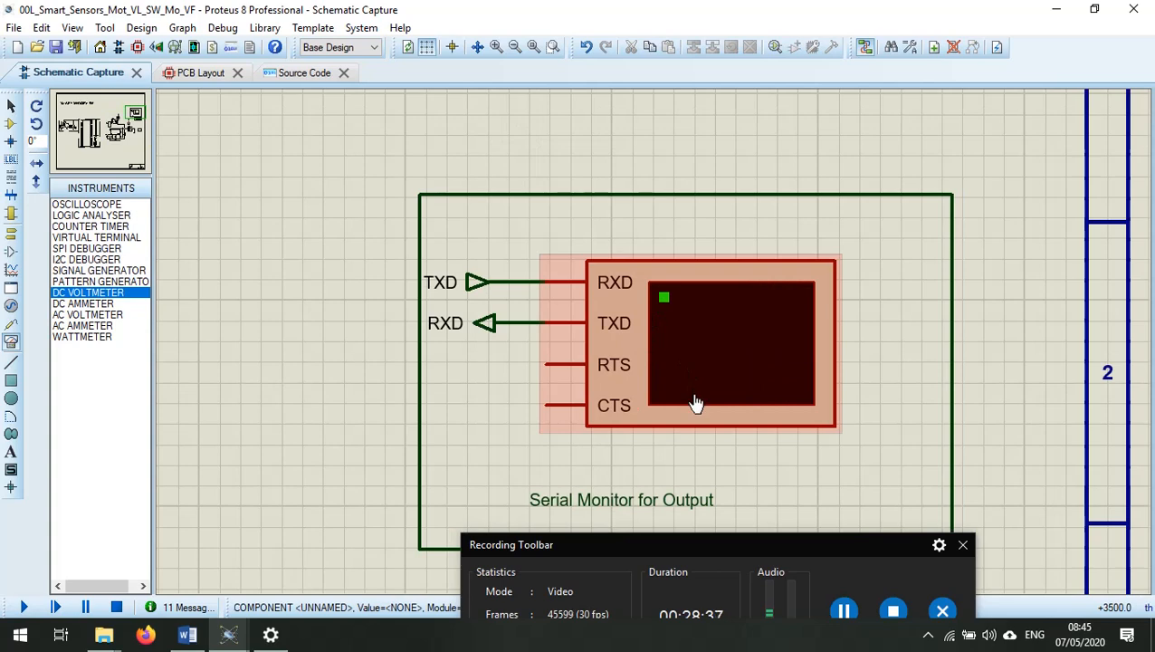
{"action": "scroll", "coordinate": [686, 395], "scroll_direction": "down", "scroll_amount": 1}
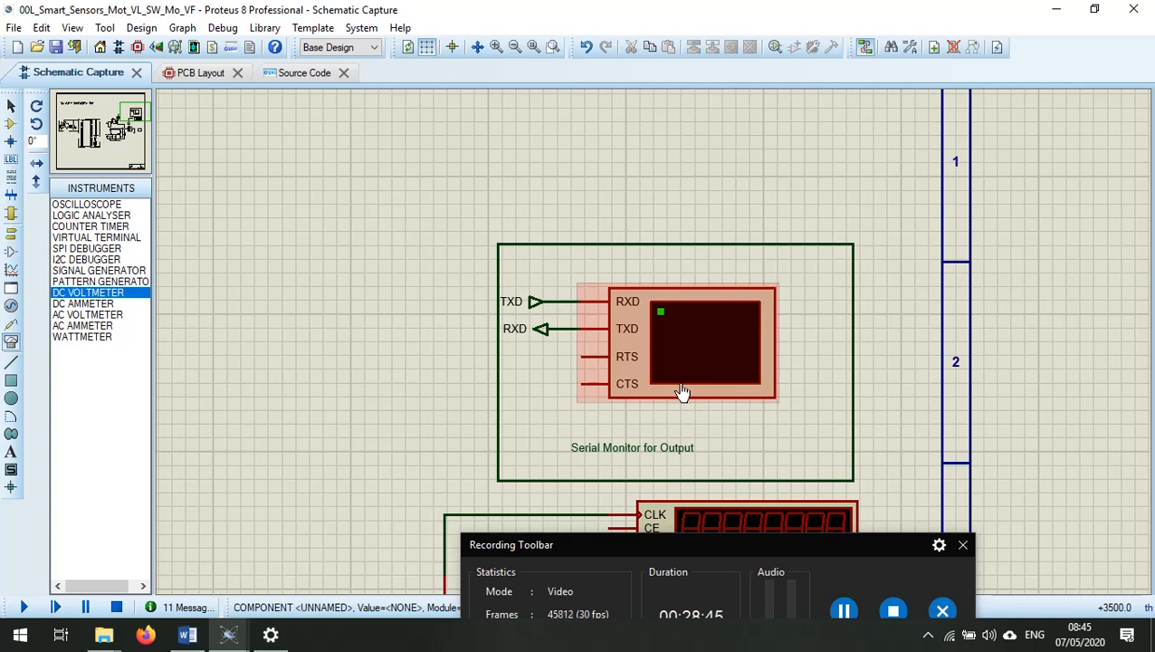
{"action": "double_click", "coordinate": [682, 392]}
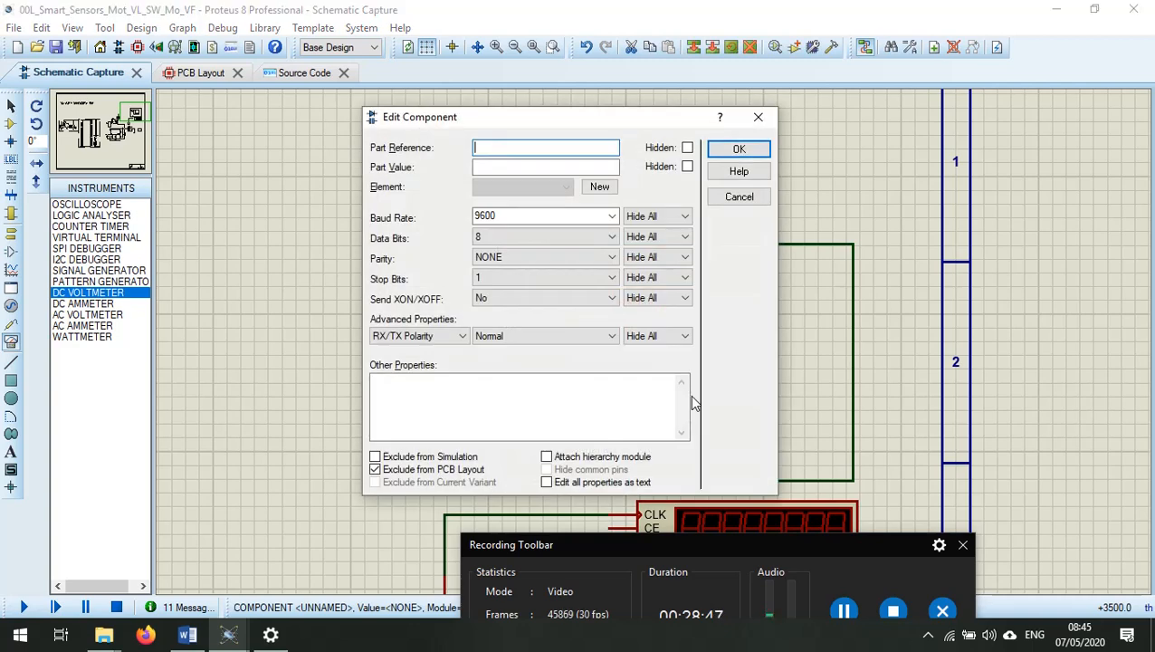
{"action": "double_click", "coordinate": [507, 217]}
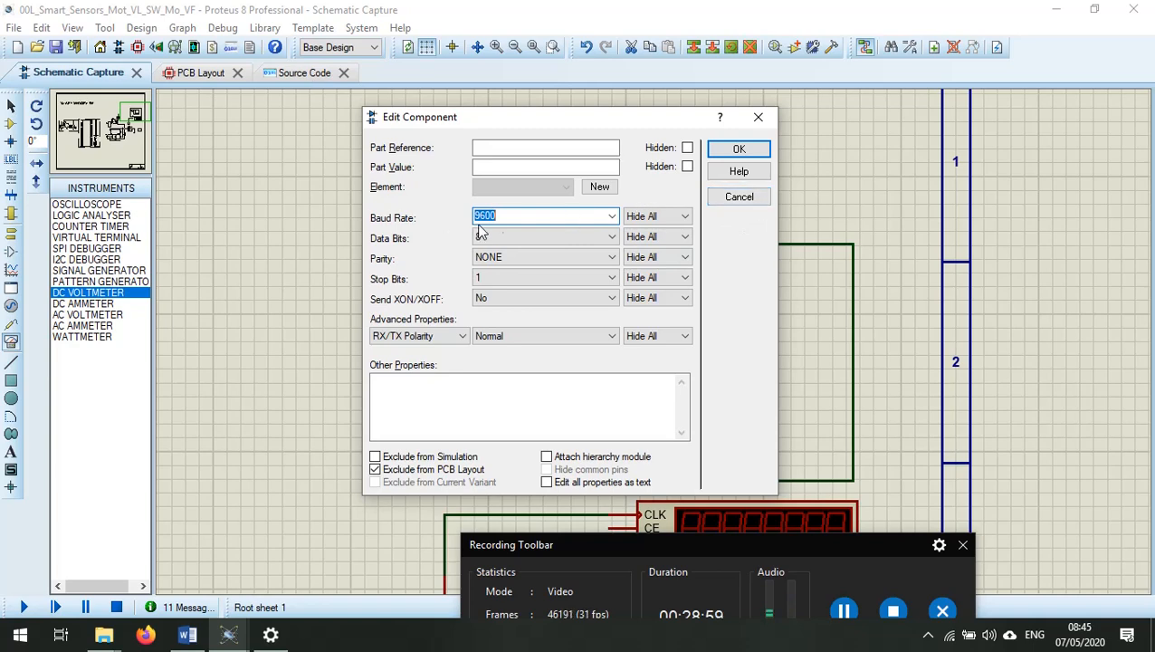
{"action": "left_click", "coordinate": [739, 204]}
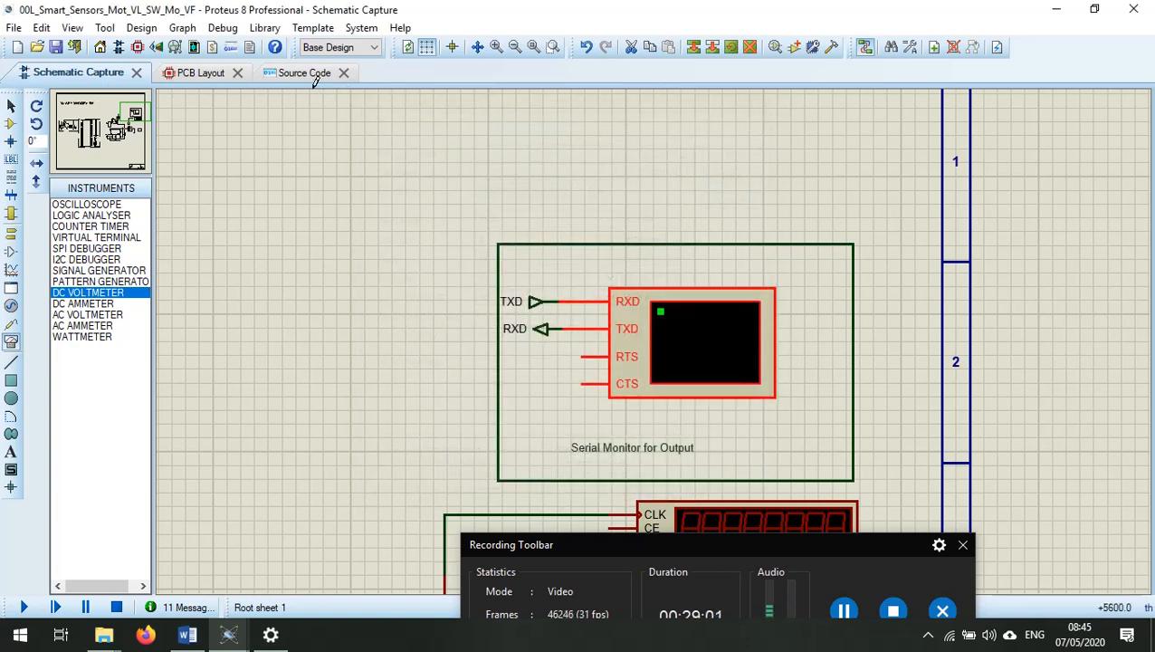
Inspect the serial communication speed and the startup message in the setup() function of the main.ino source code.
{"action": "left_click", "coordinate": [313, 74]}
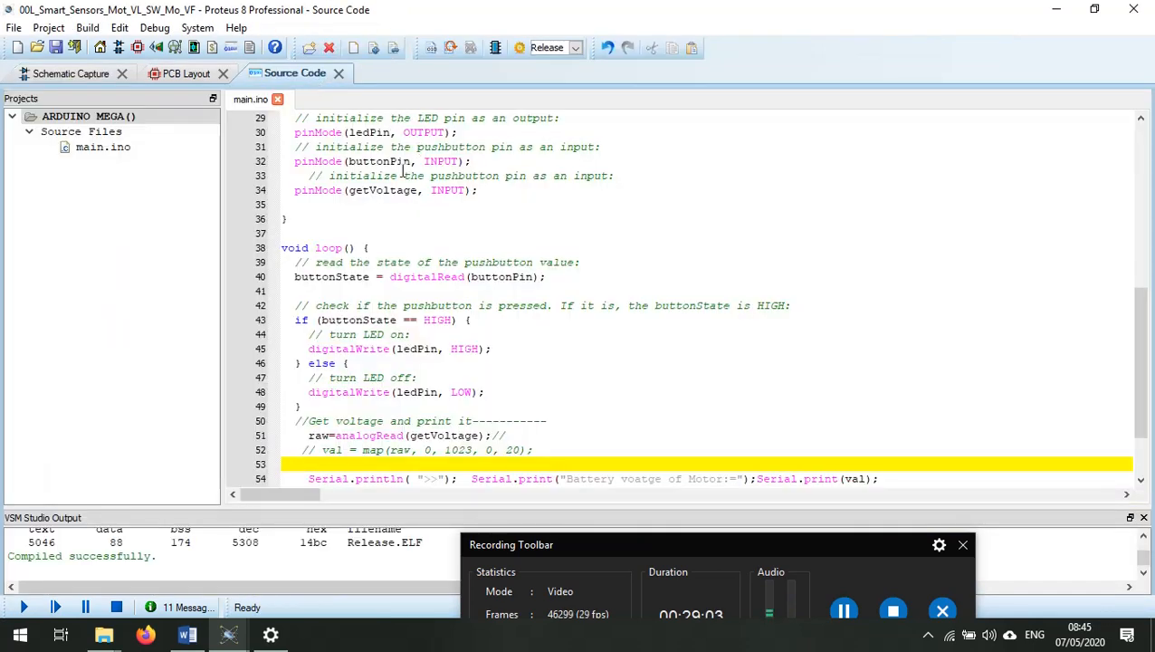
{"action": "scroll", "coordinate": [396, 220], "scroll_direction": "down", "scroll_amount": 5}
{"action": "scroll", "coordinate": [407, 303], "scroll_direction": "up", "scroll_amount": 6}
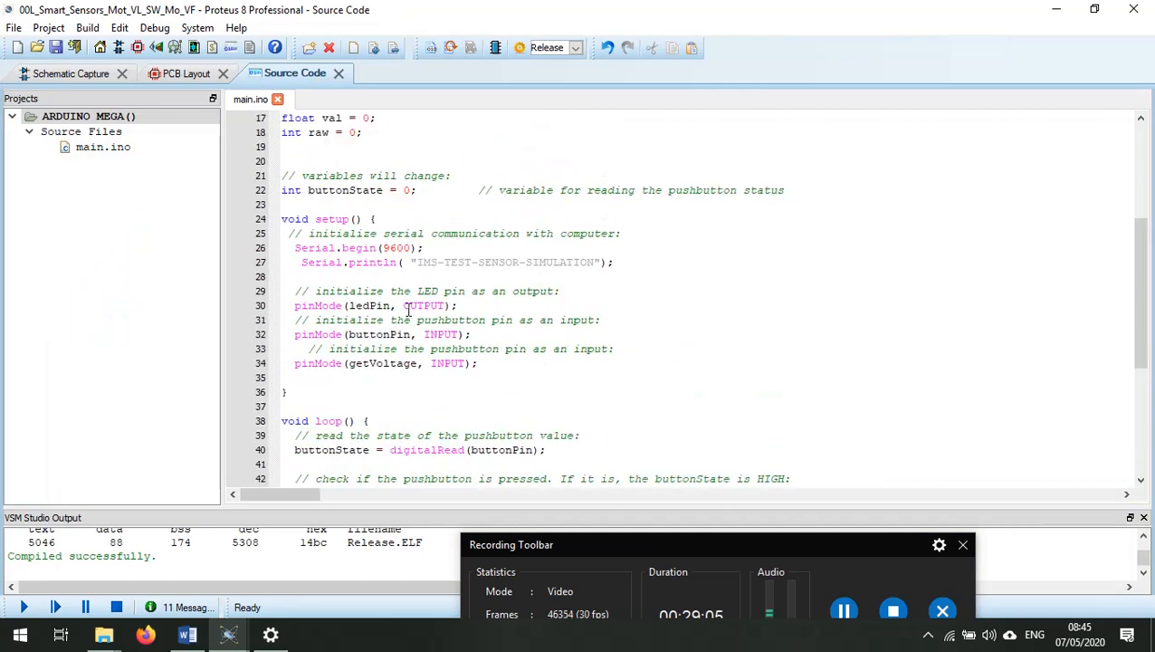
{"action": "double_click", "coordinate": [332, 250]}
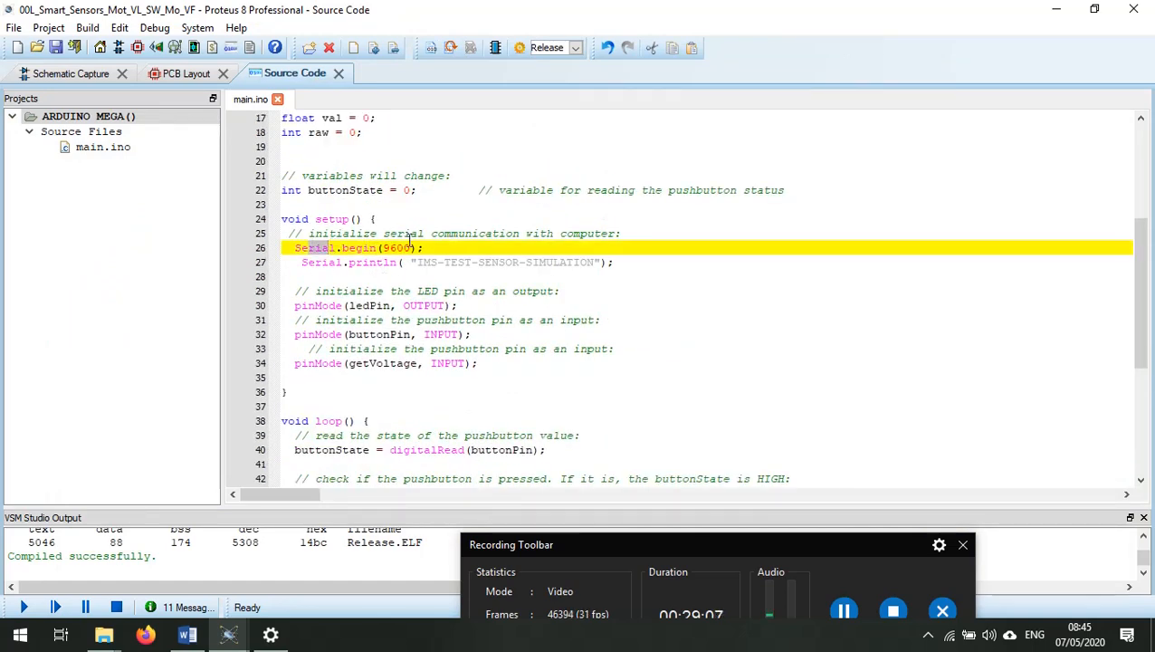
{"action": "left_click_drag", "start_coordinate": [418, 262], "coordinate": [533, 261]}
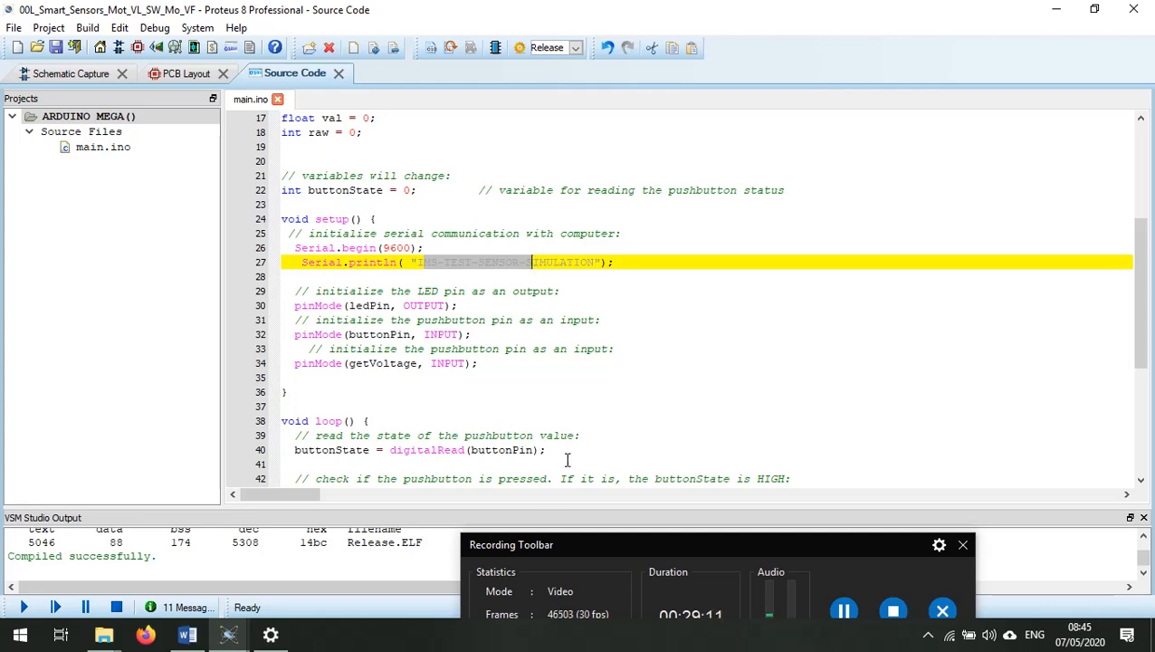
Return to the schematic and look up the counter timer, the instrument connected to the XOR output, among the virtual instruments.
{"action": "left_click", "coordinate": [72, 74]}
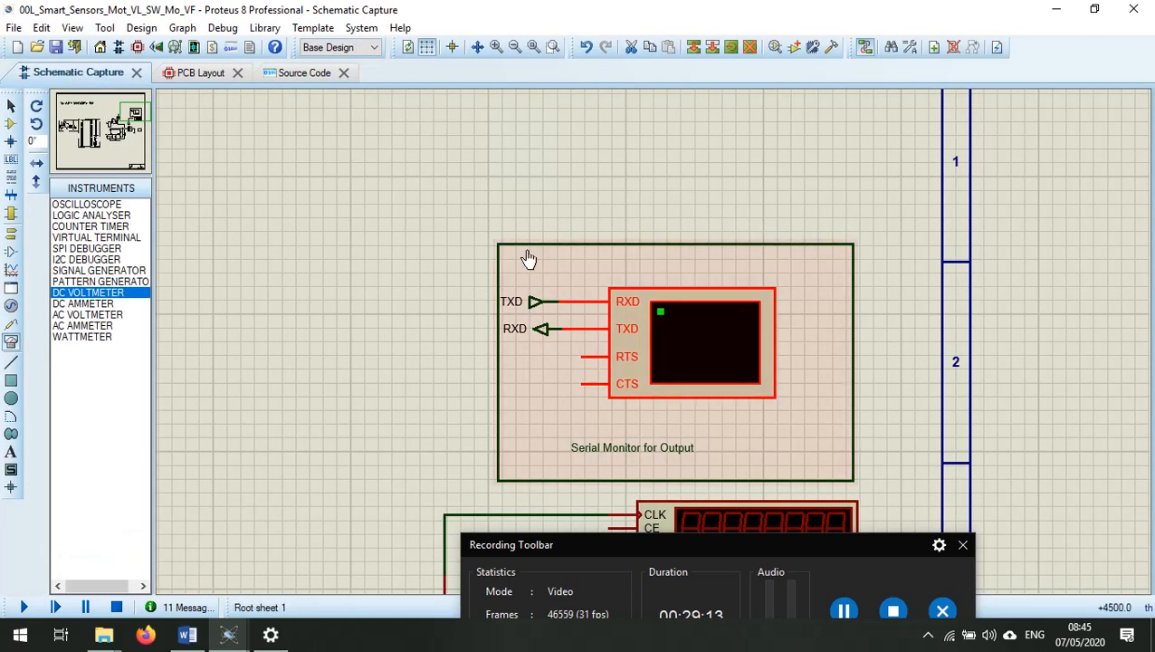
{"action": "scroll", "coordinate": [529, 259], "scroll_direction": "down", "scroll_amount": 4}
{"action": "scroll", "coordinate": [586, 399], "scroll_direction": "up", "scroll_amount": 3}
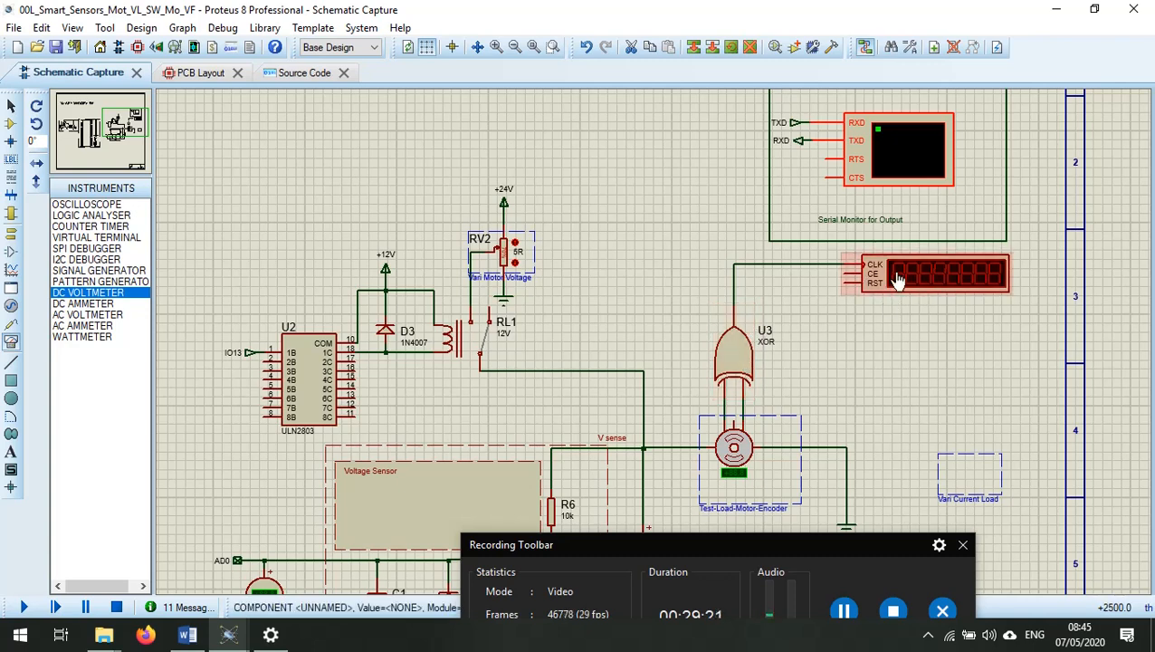
{"action": "scroll", "coordinate": [897, 280], "scroll_direction": "up", "scroll_amount": 1}
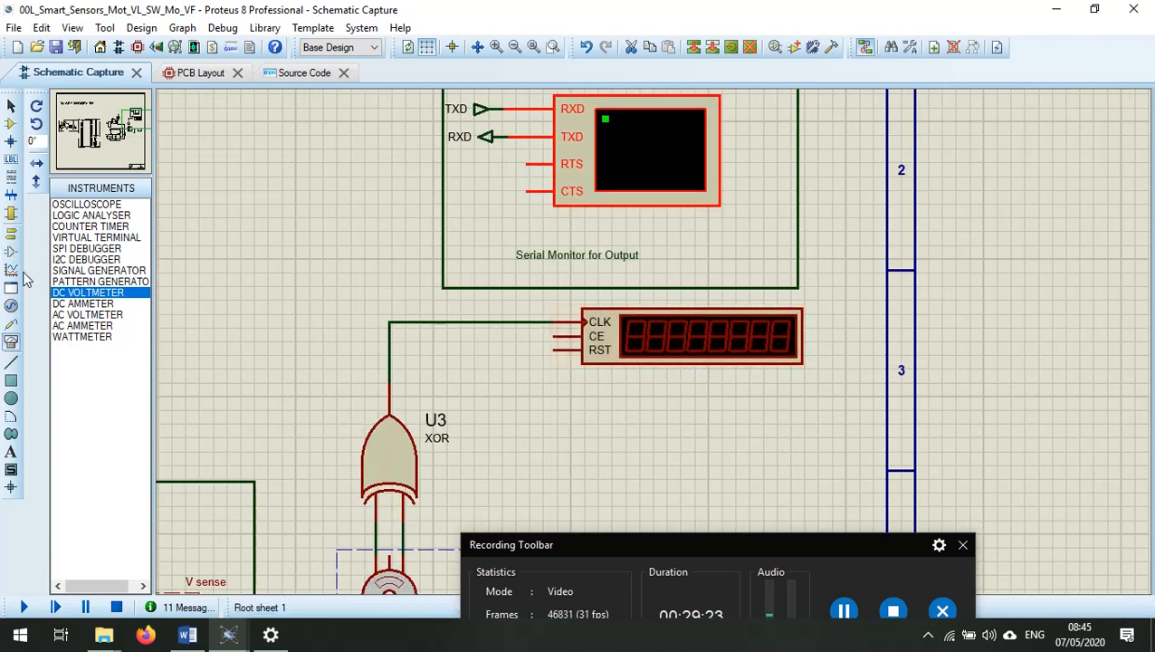
{"action": "left_click", "coordinate": [102, 226]}
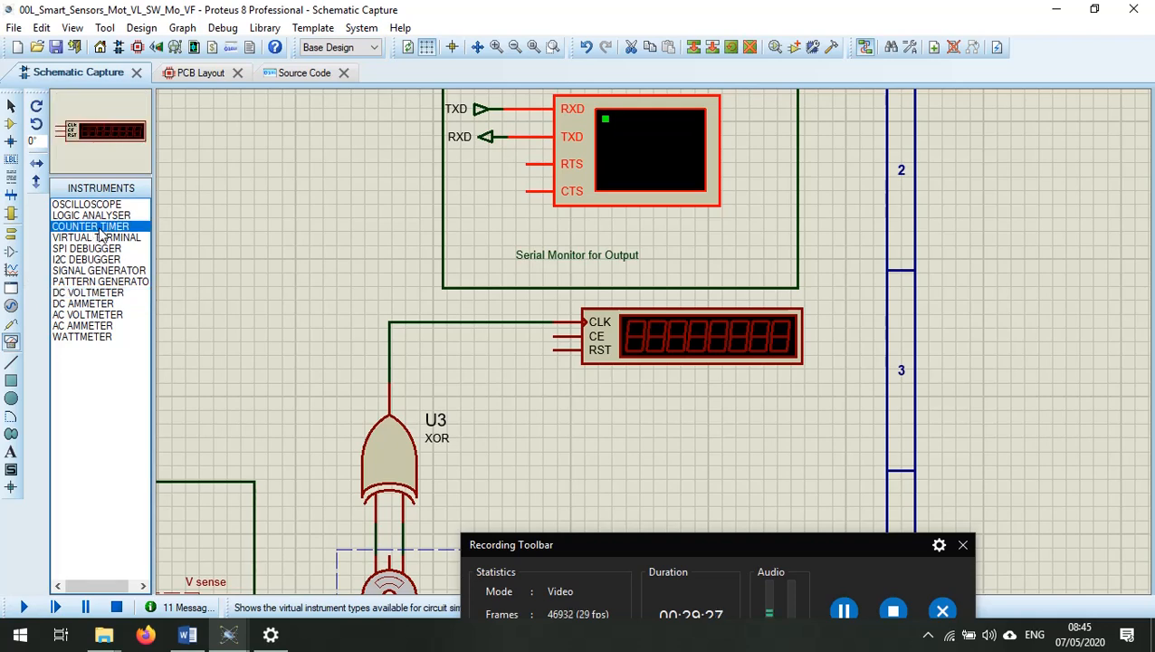
{"action": "right_click", "coordinate": [690, 410]}
{"action": "left_click", "coordinate": [666, 404]}
{"action": "right_click", "coordinate": [608, 404]}
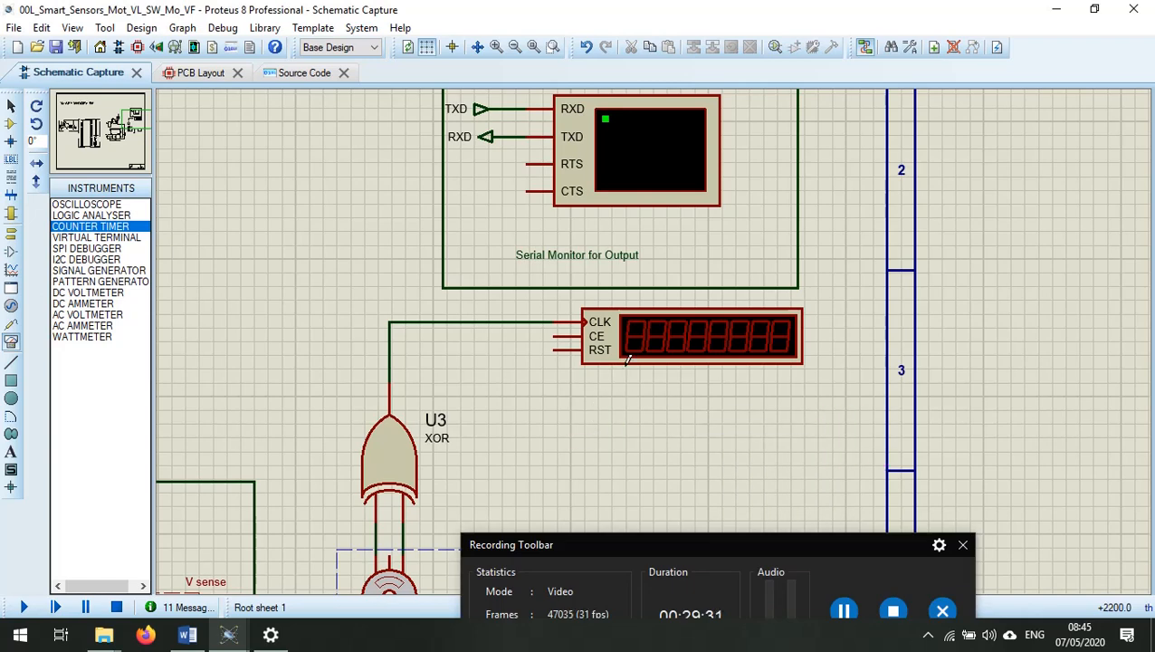
Check the operating mode in the properties of the counter timer fed by XOR gate U3, and close them.
{"action": "left_click", "coordinate": [627, 364]}
{"action": "left_click", "coordinate": [627, 371]}
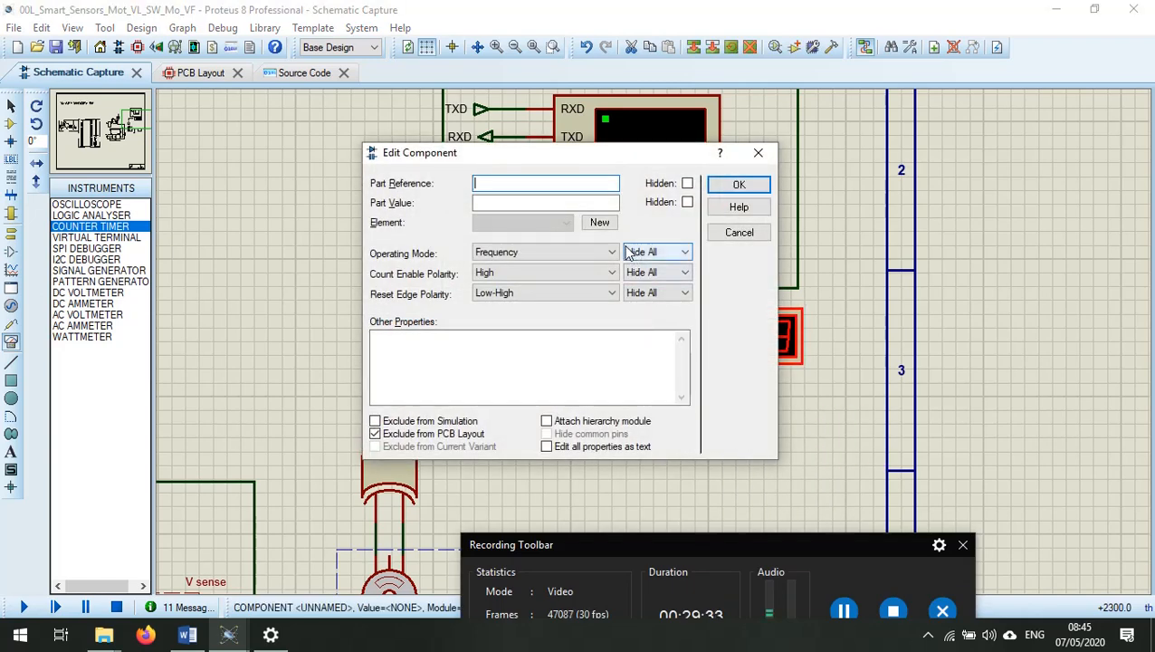
{"action": "left_click", "coordinate": [740, 185]}
Highlight the net on the voltage sensor's AD0 terminal and trace it to the Arduino Mega's analog input pin.
{"action": "scroll", "coordinate": [557, 421], "scroll_direction": "down", "scroll_amount": 2}
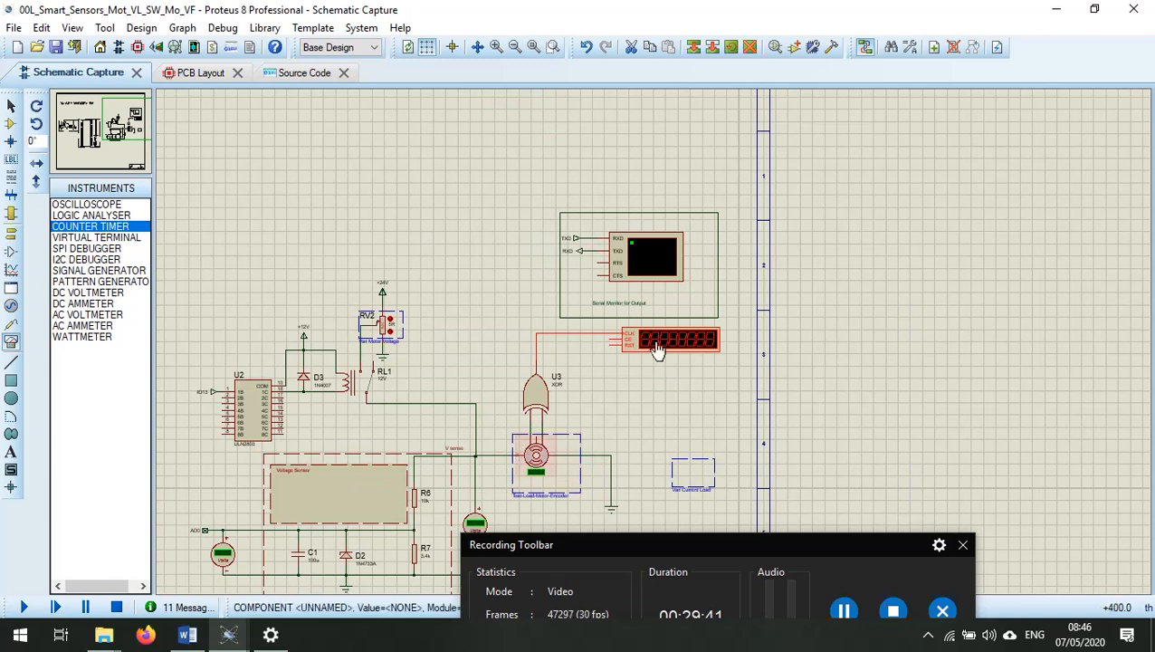
{"action": "scroll", "coordinate": [541, 451], "scroll_direction": "up", "scroll_amount": 2}
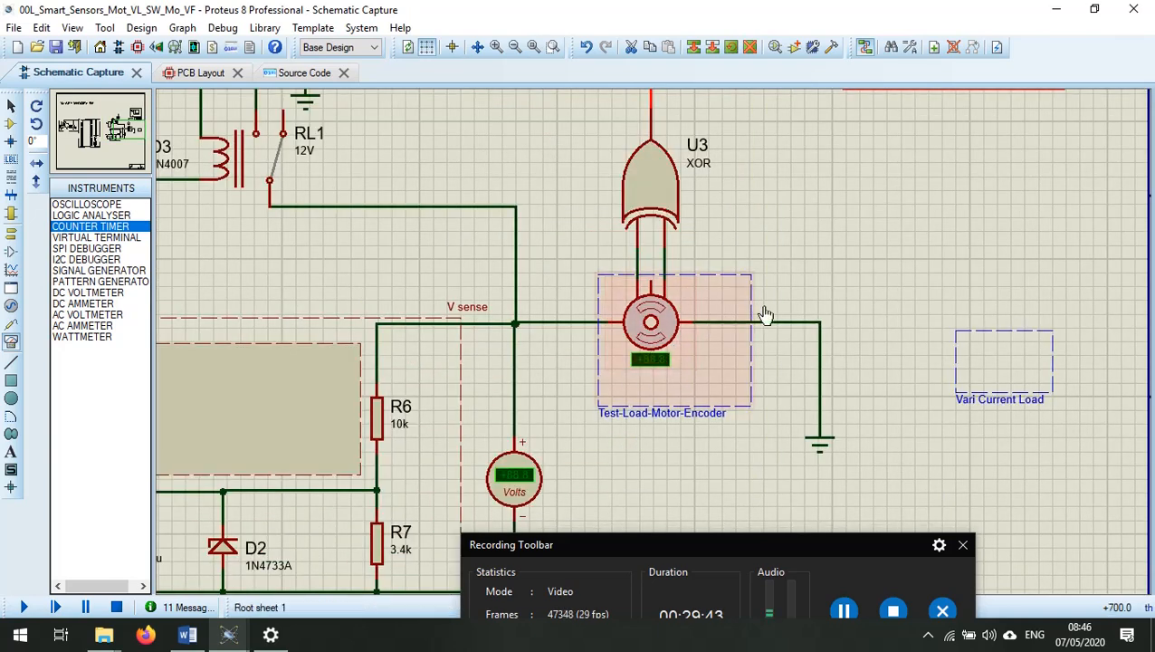
{"action": "scroll", "coordinate": [723, 291], "scroll_direction": "down", "scroll_amount": 3}
{"action": "scroll", "coordinate": [727, 271], "scroll_direction": "up", "scroll_amount": 2}
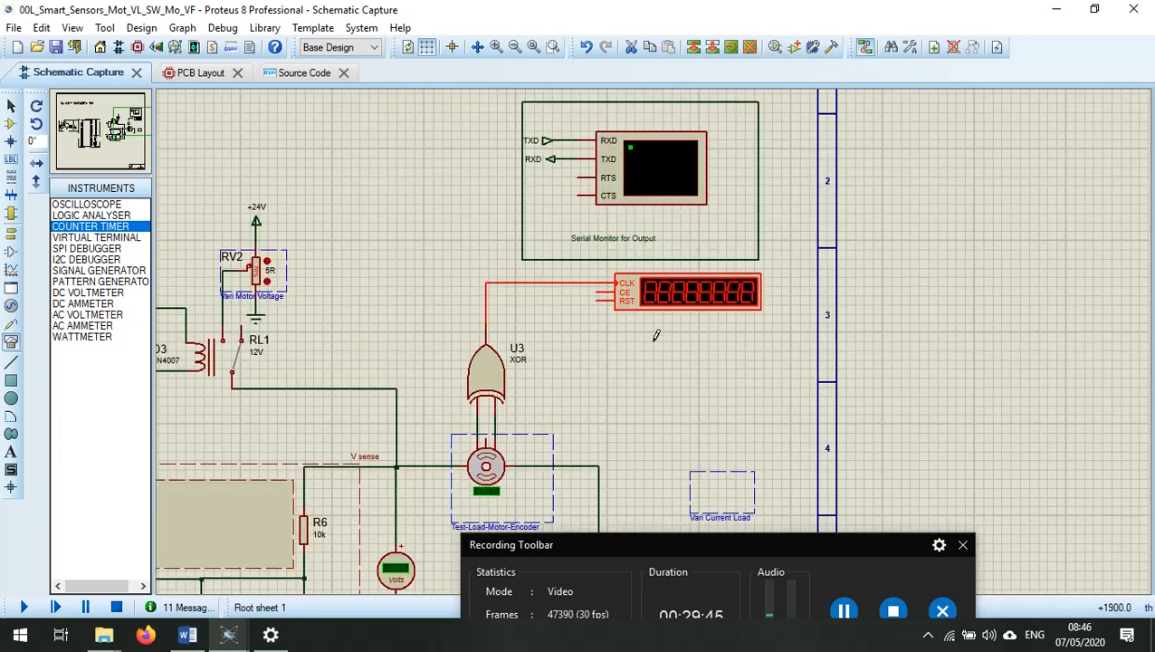
{"action": "scroll", "coordinate": [656, 346], "scroll_direction": "down", "scroll_amount": 2}
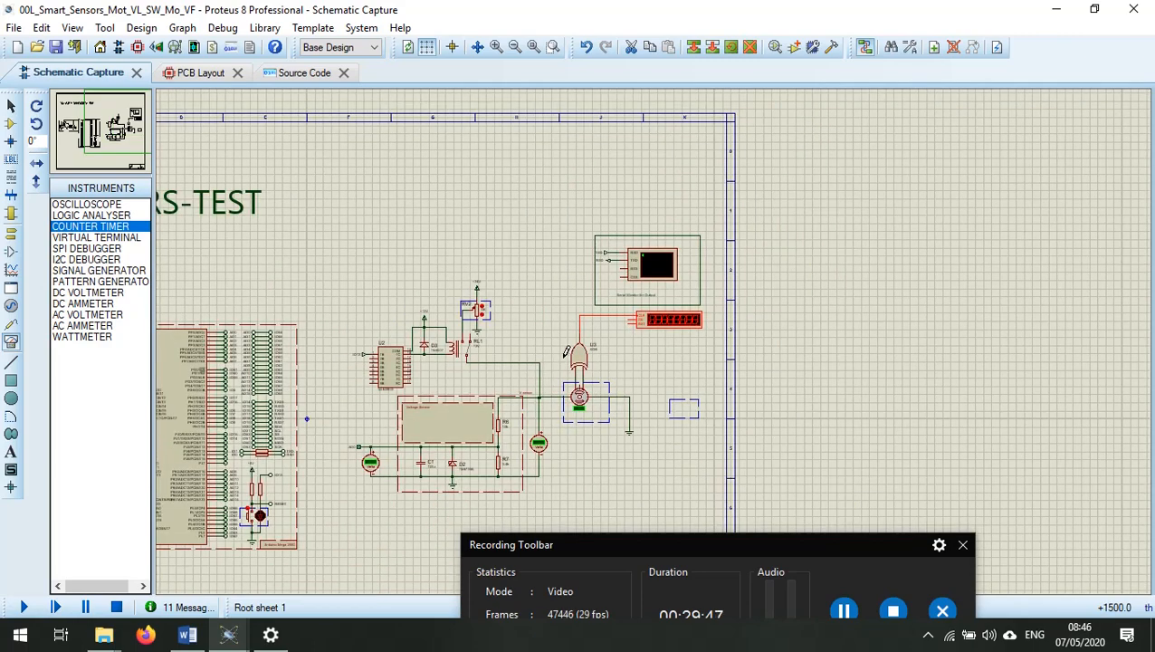
{"action": "scroll", "coordinate": [484, 470], "scroll_direction": "up", "scroll_amount": 2}
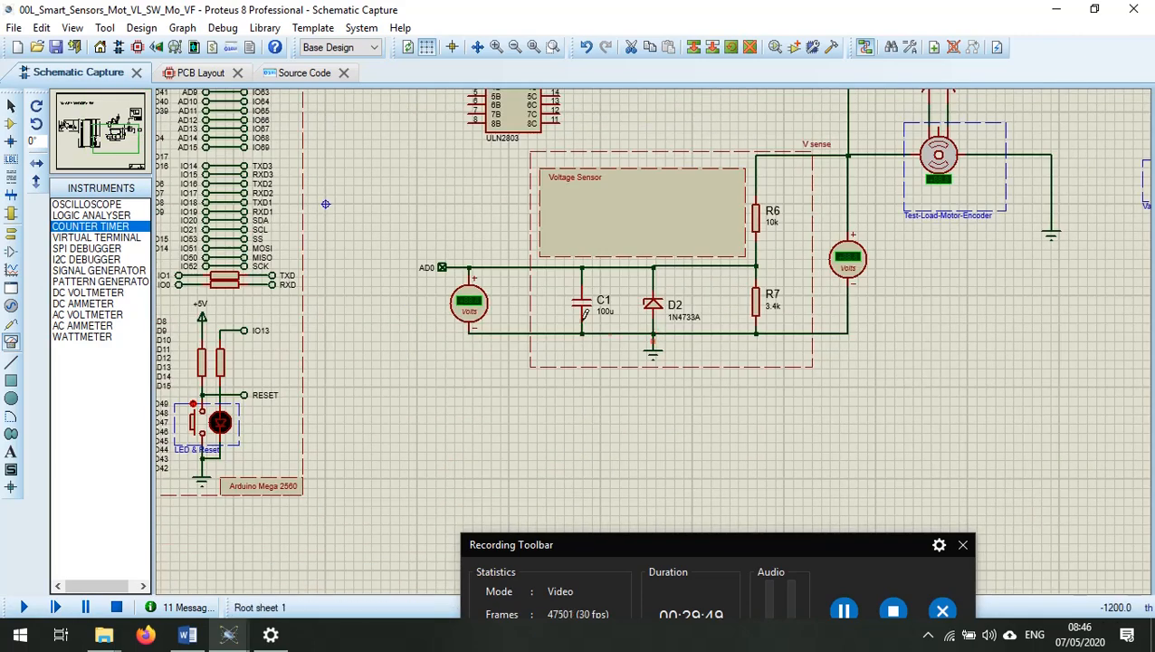
{"action": "right_click", "coordinate": [439, 269]}
{"action": "left_click", "coordinate": [545, 568]}
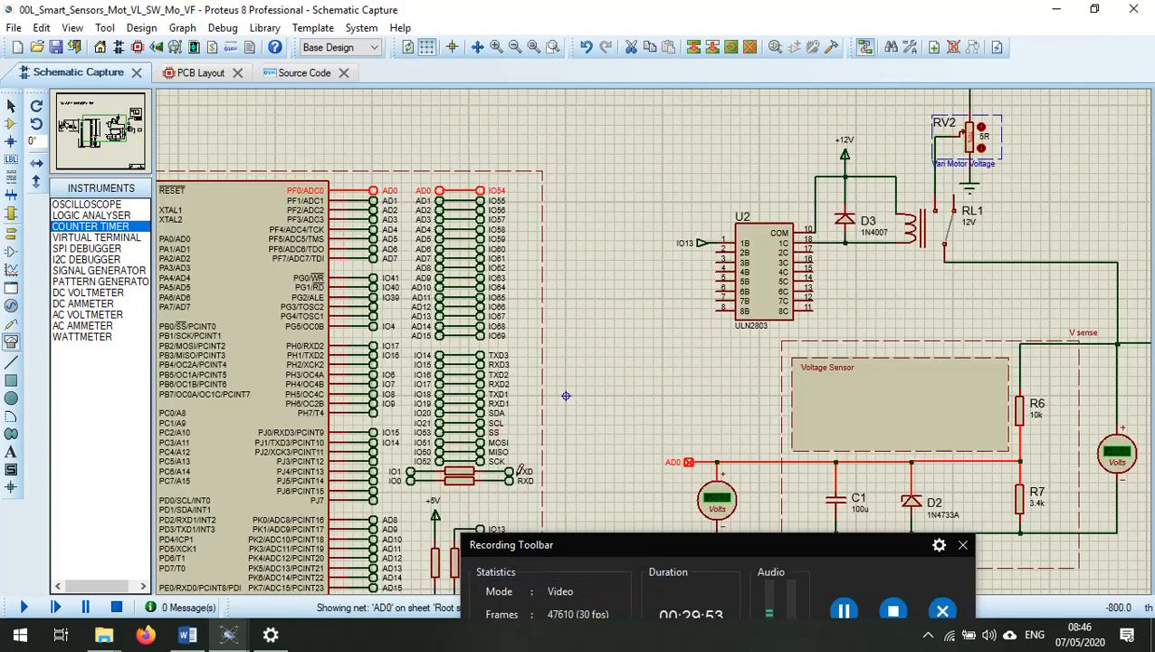
{"action": "scroll", "coordinate": [366, 181], "scroll_direction": "up", "scroll_amount": 2}
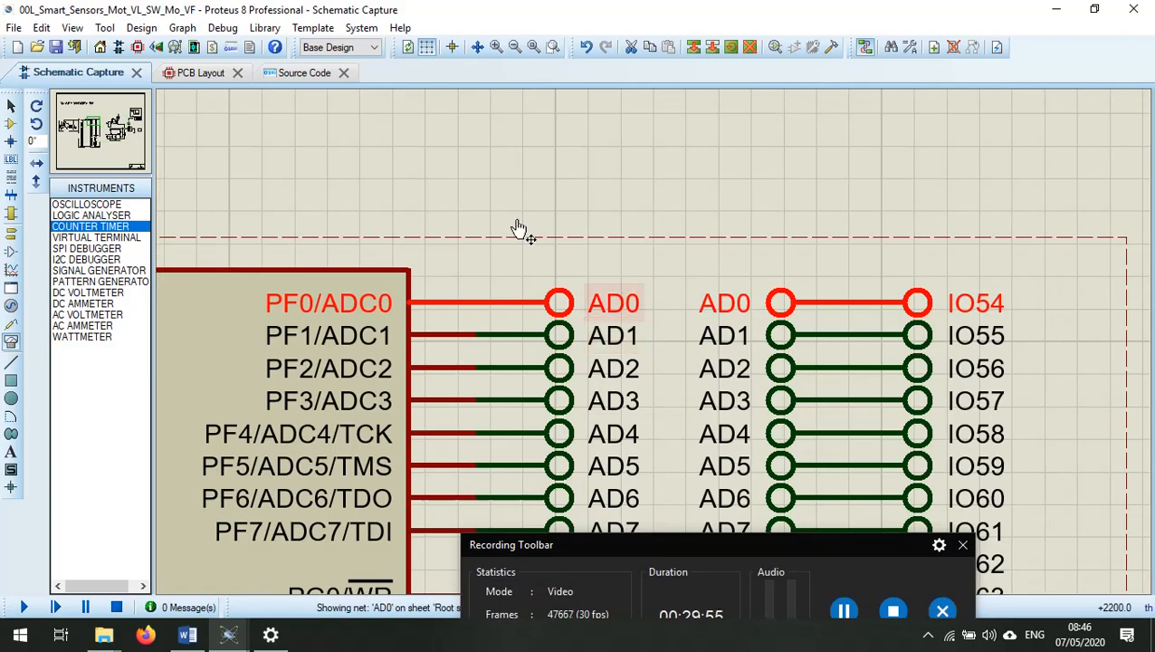
Review the button, LED and getVoltage pin constants at the start of the main.ino source code.
{"action": "left_click", "coordinate": [279, 76]}
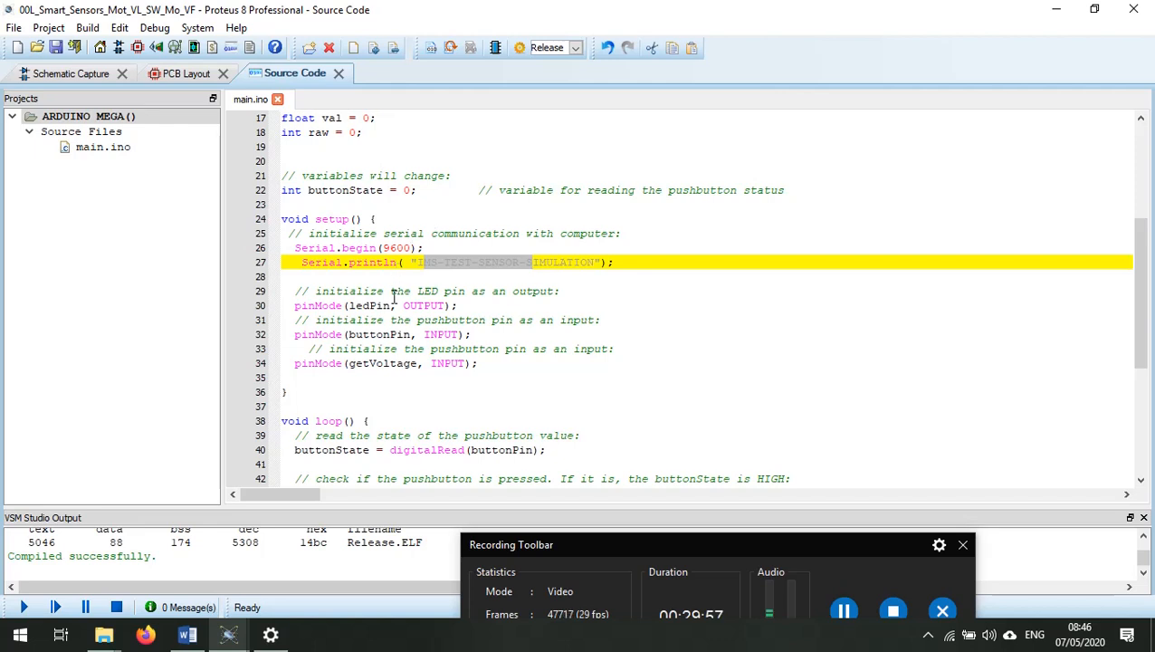
{"action": "scroll", "coordinate": [394, 297], "scroll_direction": "up", "scroll_amount": 2}
{"action": "scroll", "coordinate": [394, 297], "scroll_direction": "up", "scroll_amount": 3}
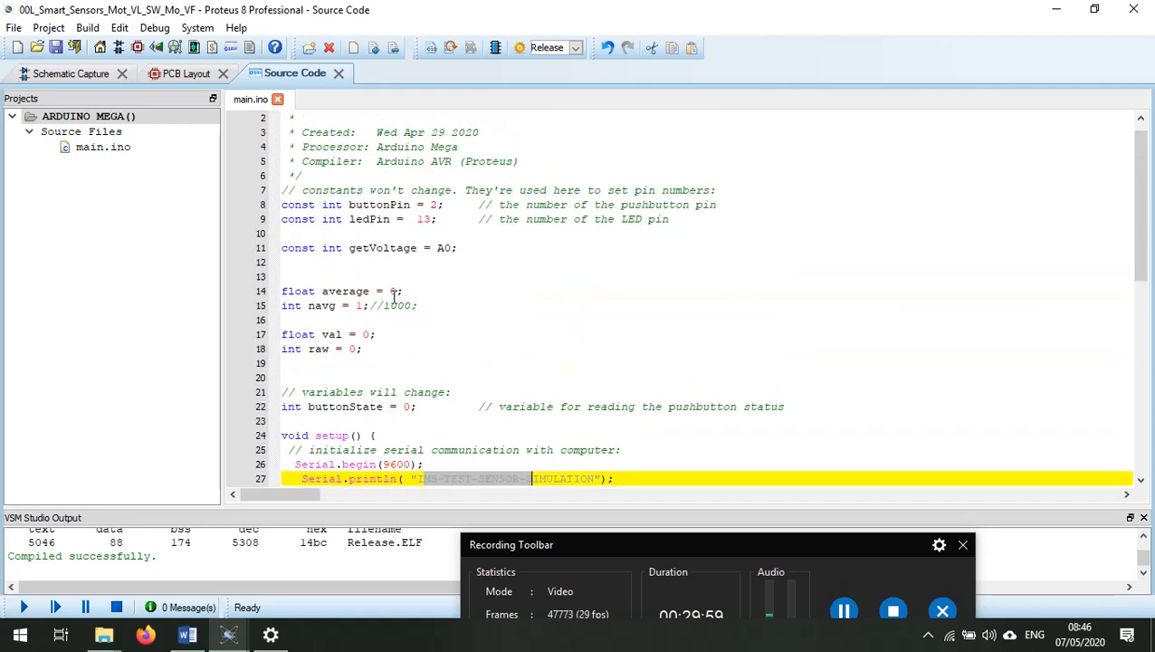
{"action": "left_click_drag", "start_coordinate": [477, 229], "coordinate": [373, 219]}
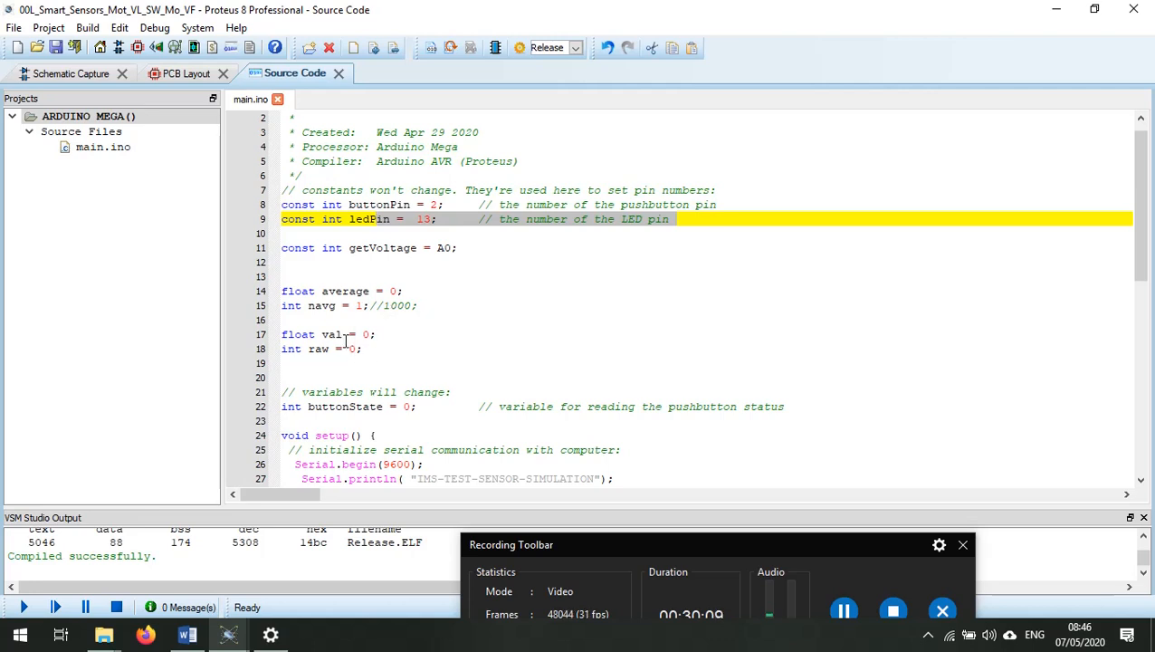
Review the buttonState variable, the Serial.begin speed and the getVoltage pin mode in main.ino.
{"action": "scroll", "coordinate": [353, 353], "scroll_direction": "down", "scroll_amount": 3}
{"action": "left_click", "coordinate": [376, 291]}
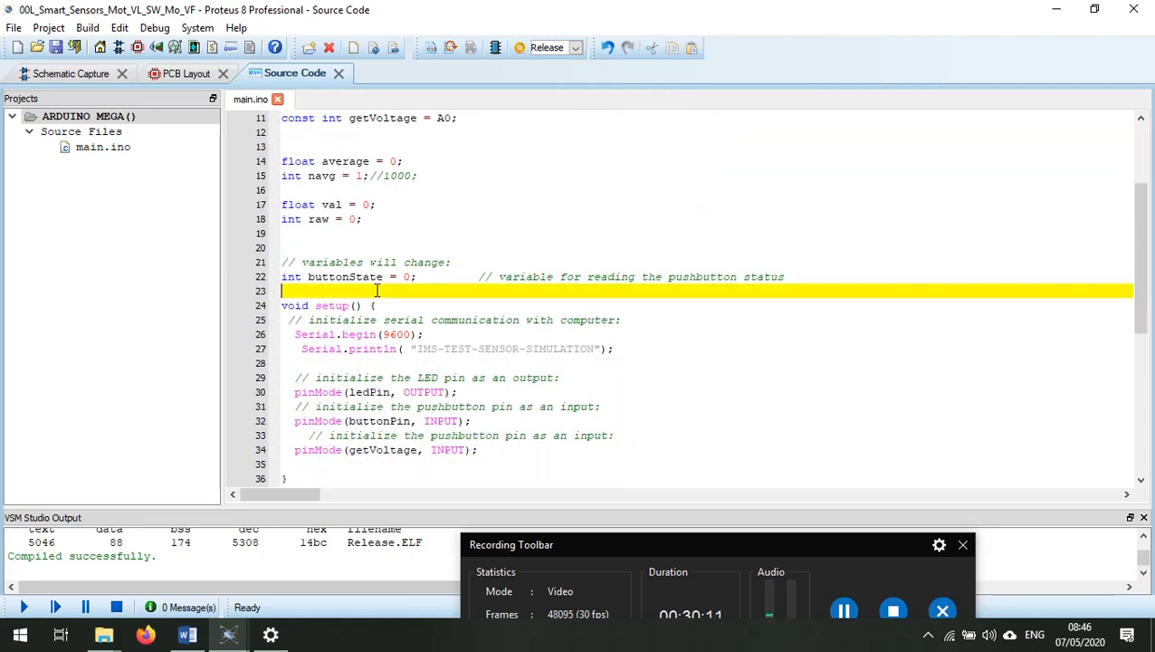
{"action": "left_click_drag", "start_coordinate": [426, 277], "coordinate": [236, 283]}
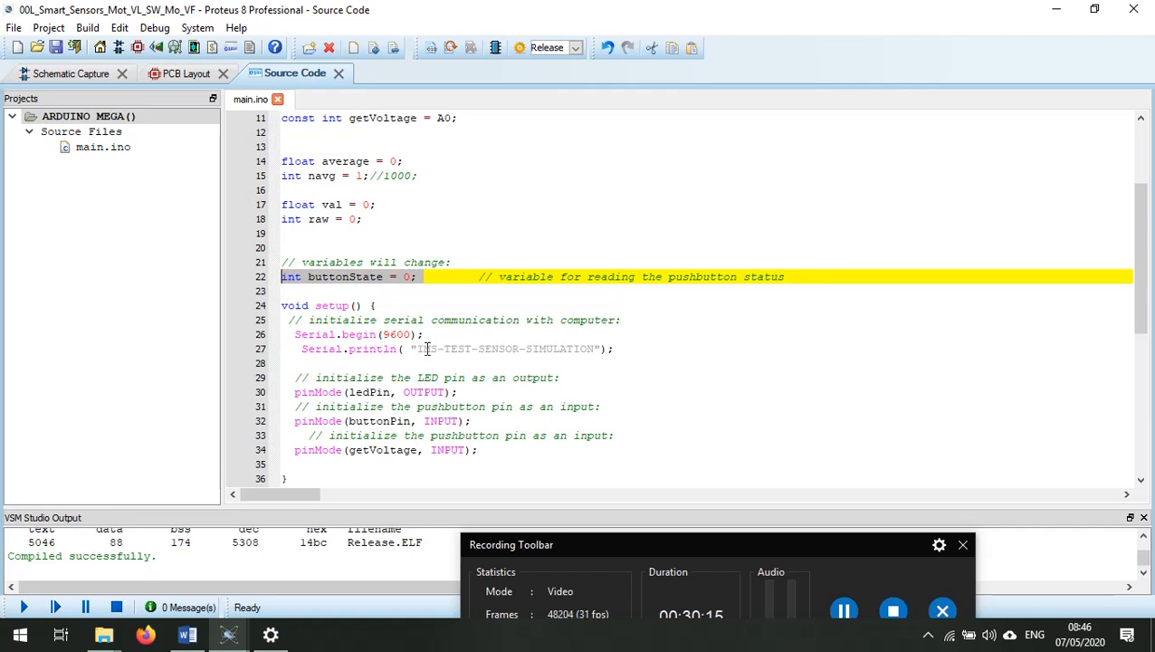
{"action": "left_click_drag", "start_coordinate": [384, 335], "coordinate": [415, 335]}
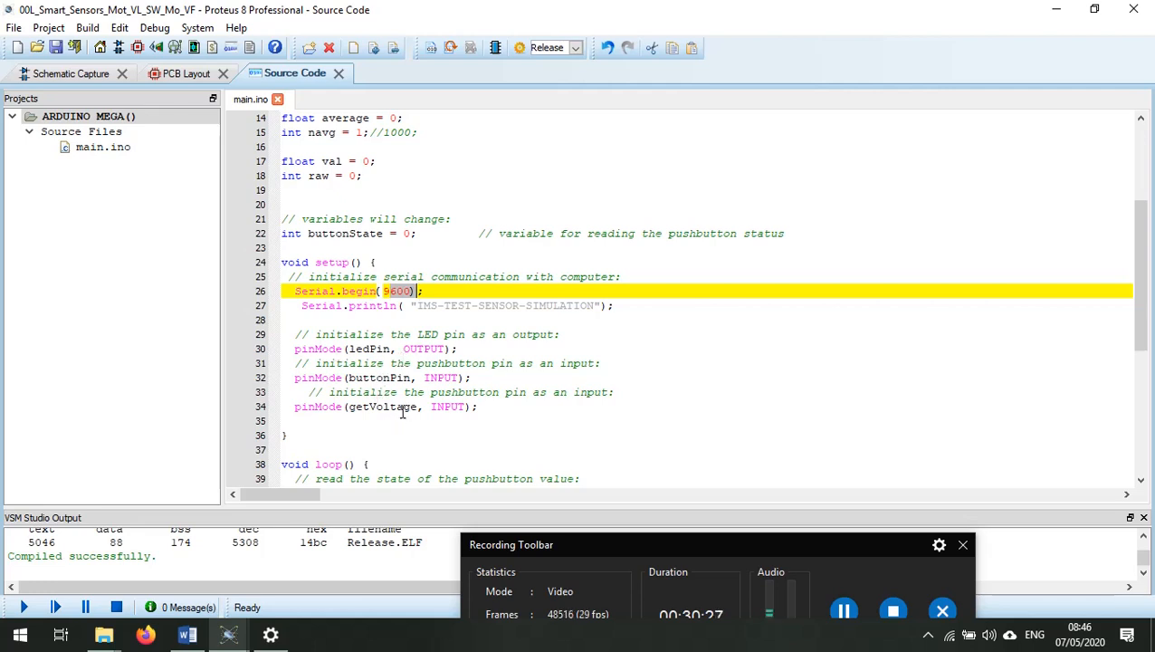
{"action": "left_click_drag", "start_coordinate": [421, 406], "coordinate": [351, 407]}
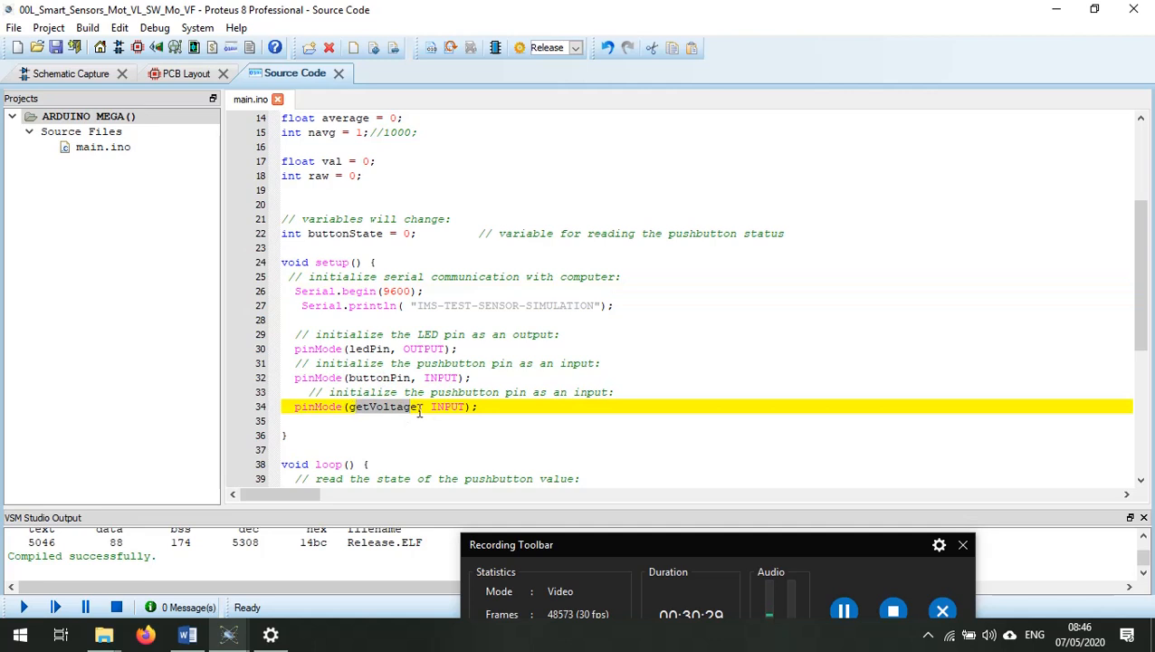
{"action": "double_click", "coordinate": [453, 406]}
Replace "pushbutton" with "voltage" in the comment above the getVoltage pinMode line in setup().
{"action": "scroll", "coordinate": [461, 428], "scroll_direction": "down", "scroll_amount": 3}
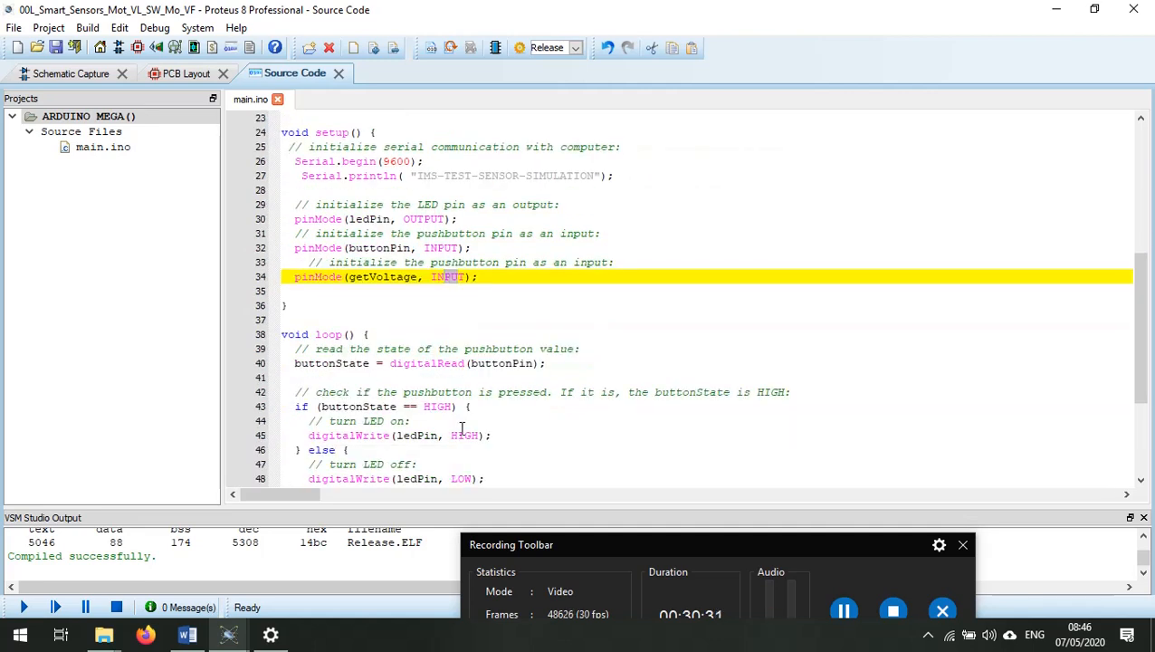
{"action": "left_click_drag", "start_coordinate": [499, 262], "coordinate": [432, 263]}
{"action": "type", "text": "Voltage"}
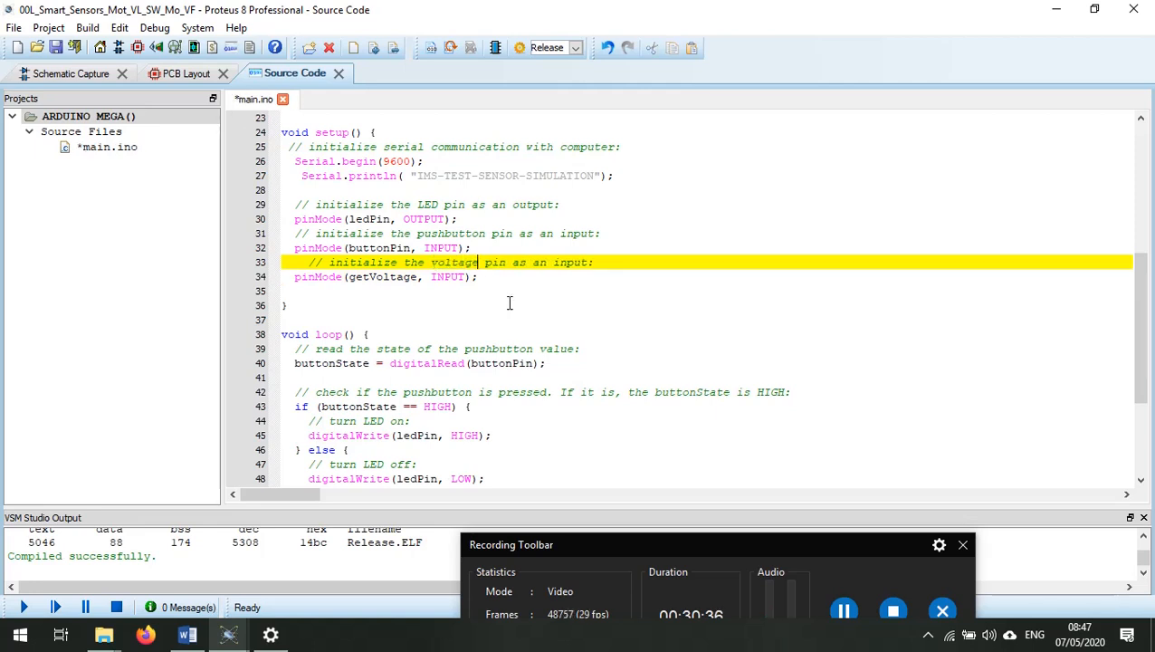
Save main.ino and review the pushbutton, LED and analogRead lines in loop().
{"action": "left_click", "coordinate": [843, 609]}
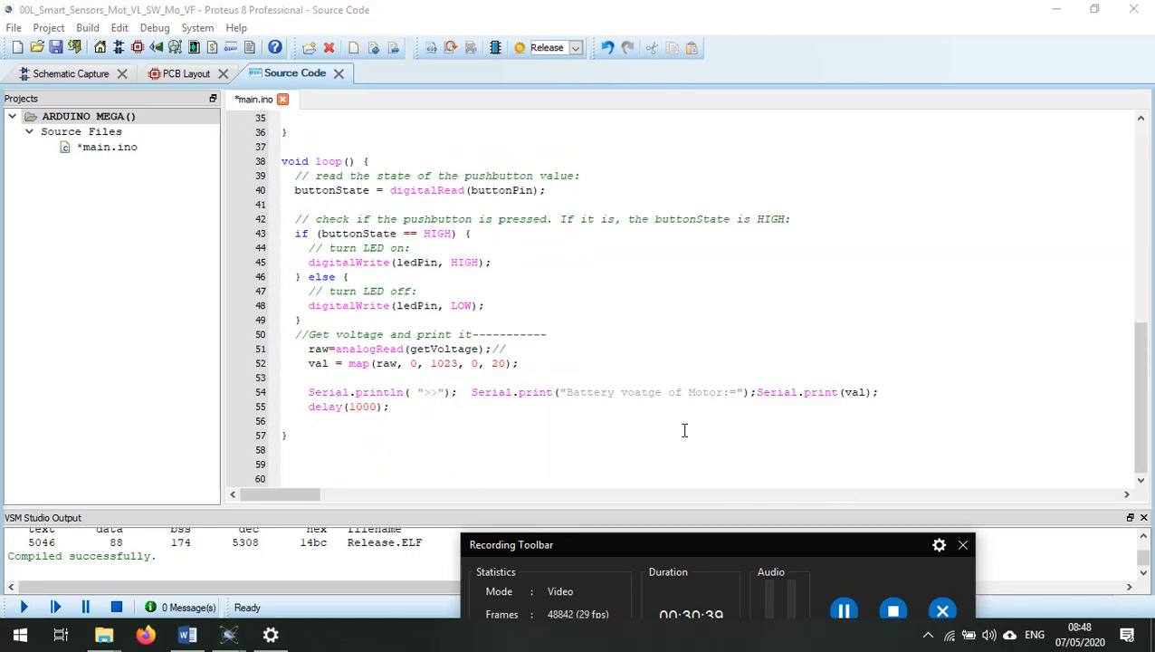
{"action": "left_click", "coordinate": [683, 363]}
{"action": "key", "text": "ctrl+s"}
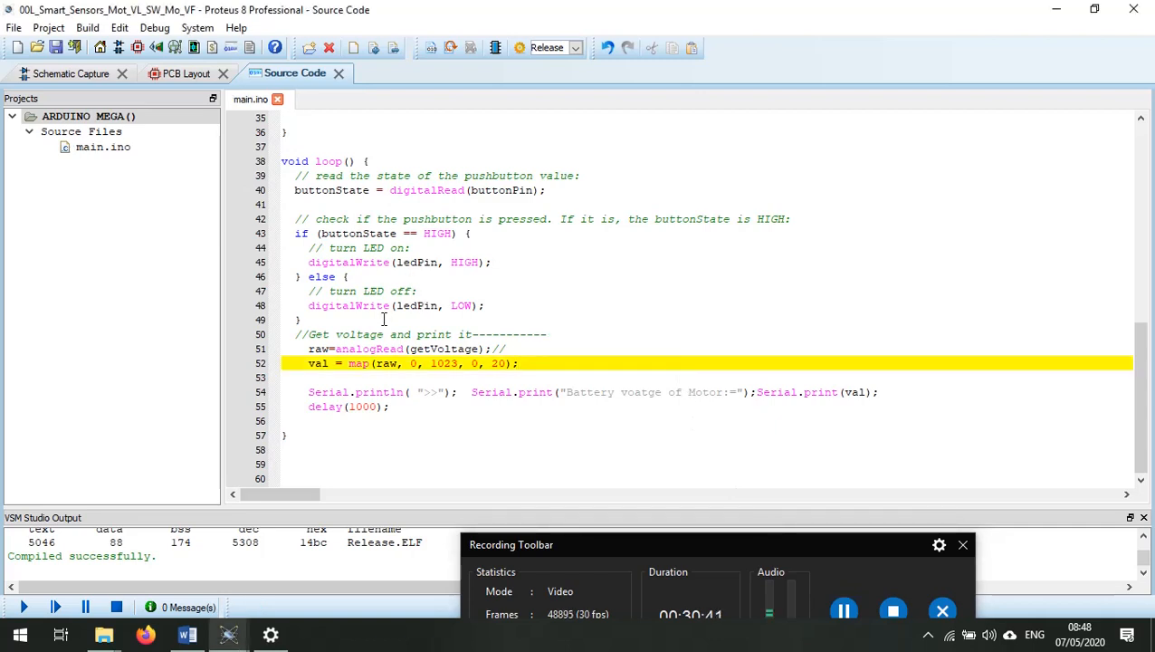
{"action": "left_click_drag", "start_coordinate": [303, 321], "coordinate": [282, 187]}
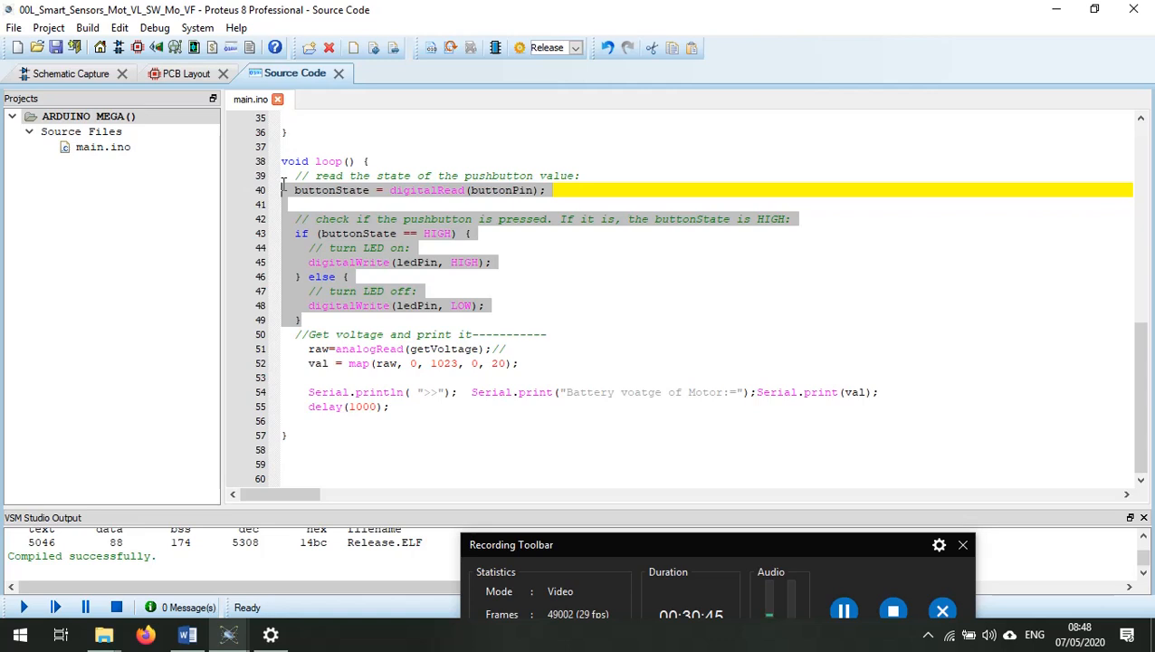
{"action": "left_click", "coordinate": [353, 351]}
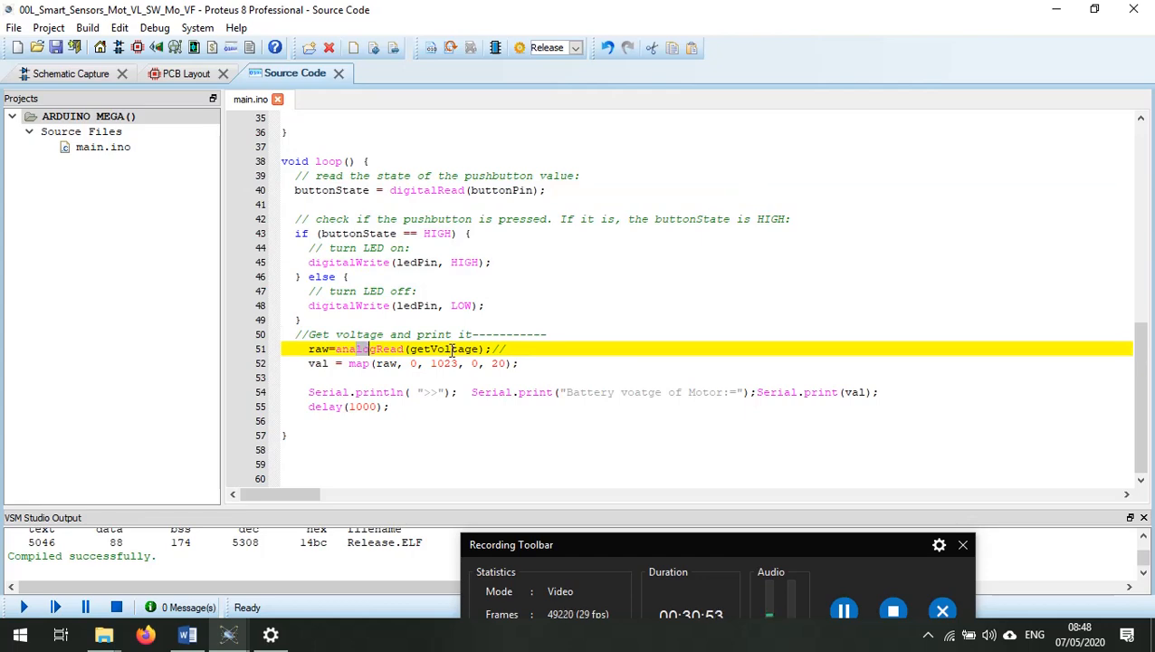
Switch to the schematic and highlight the net of the AD0 terminal on the Arduino Mega's PF0/ADC0 pin.
{"action": "left_click", "coordinate": [95, 73]}
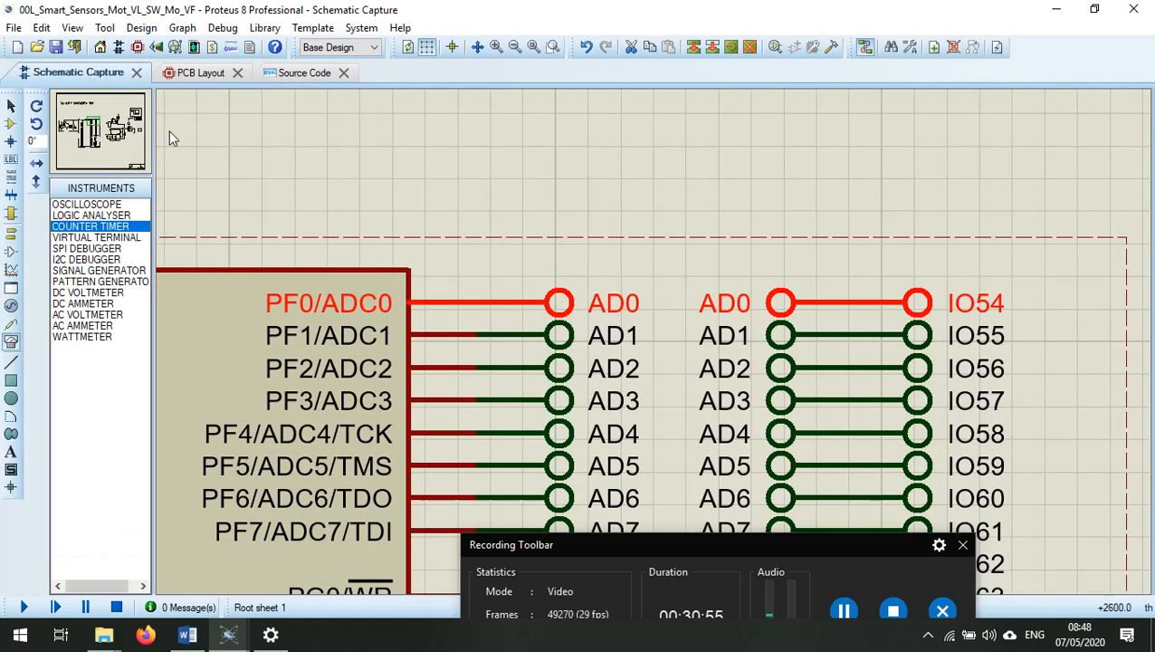
{"action": "right_click", "coordinate": [632, 304]}
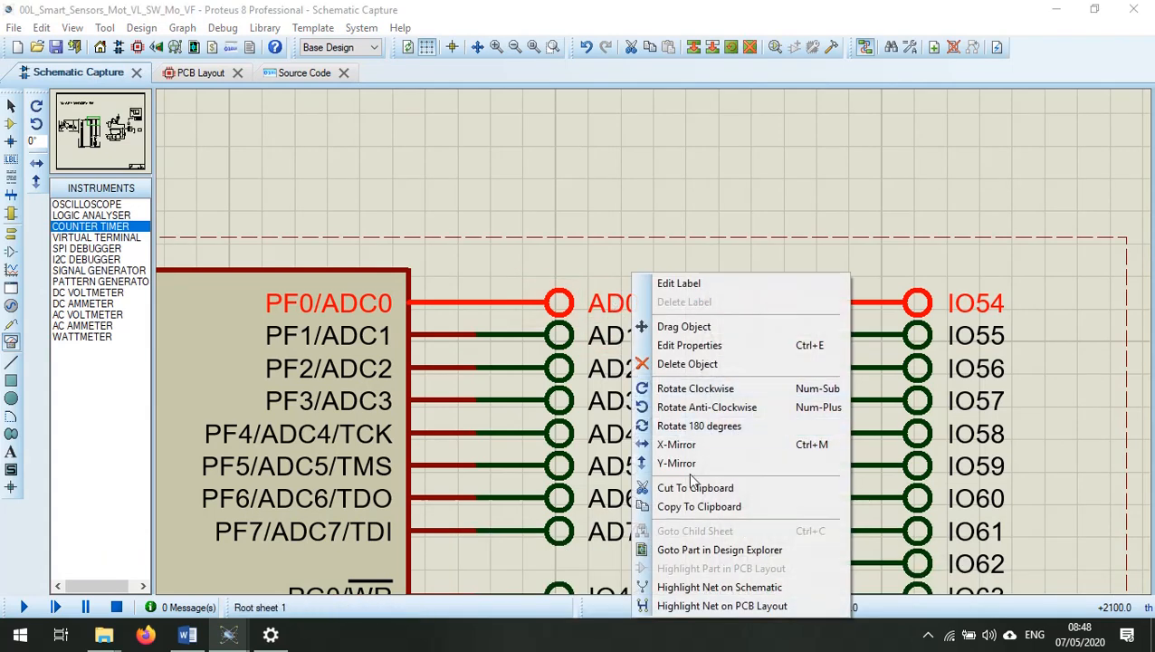
{"action": "left_click", "coordinate": [734, 586]}
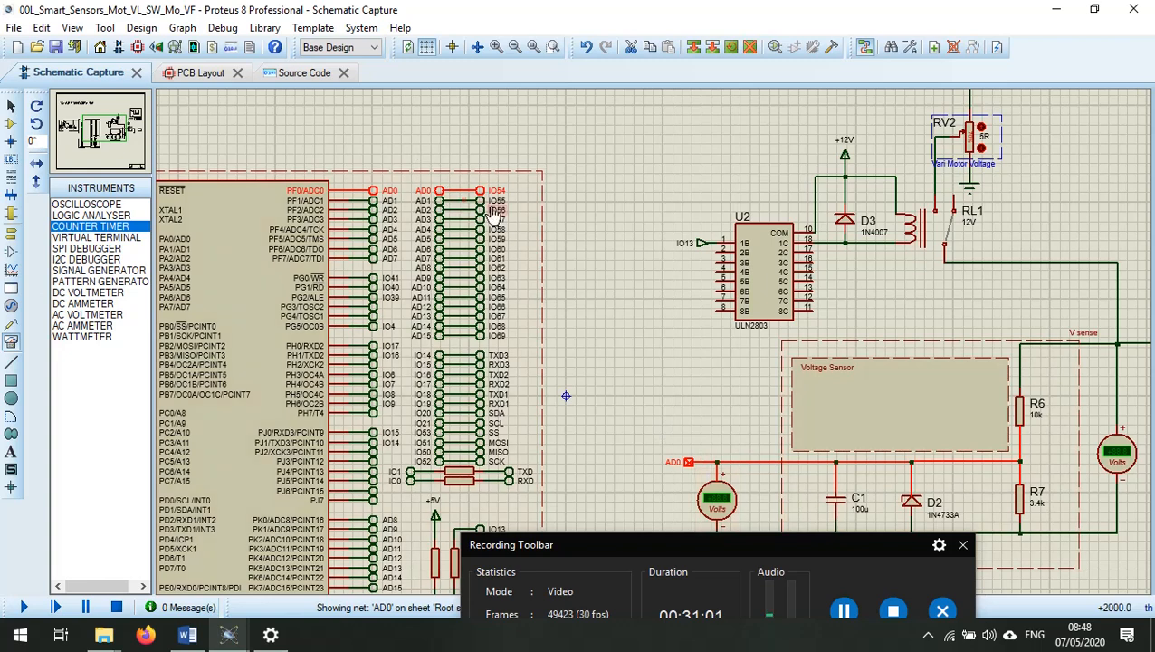
Try wiring the voltage sensor's output directly to the Arduino Mega's AD0 line.
{"action": "left_click", "coordinate": [721, 460]}
{"action": "left_click", "coordinate": [595, 328]}
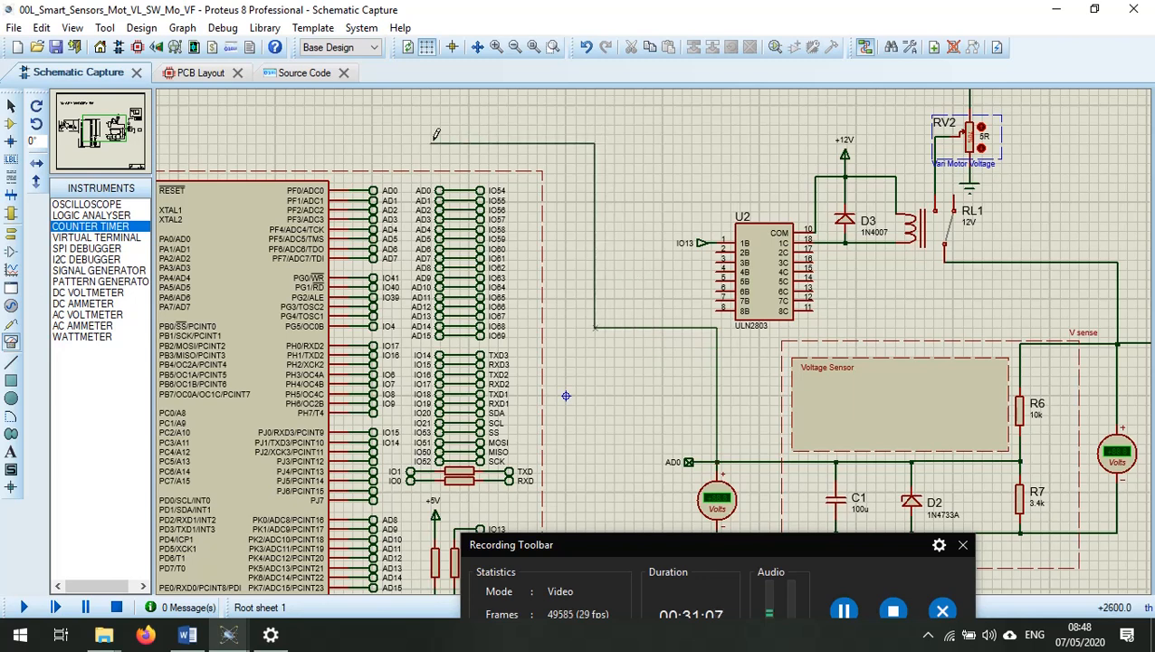
{"action": "left_click", "coordinate": [457, 189]}
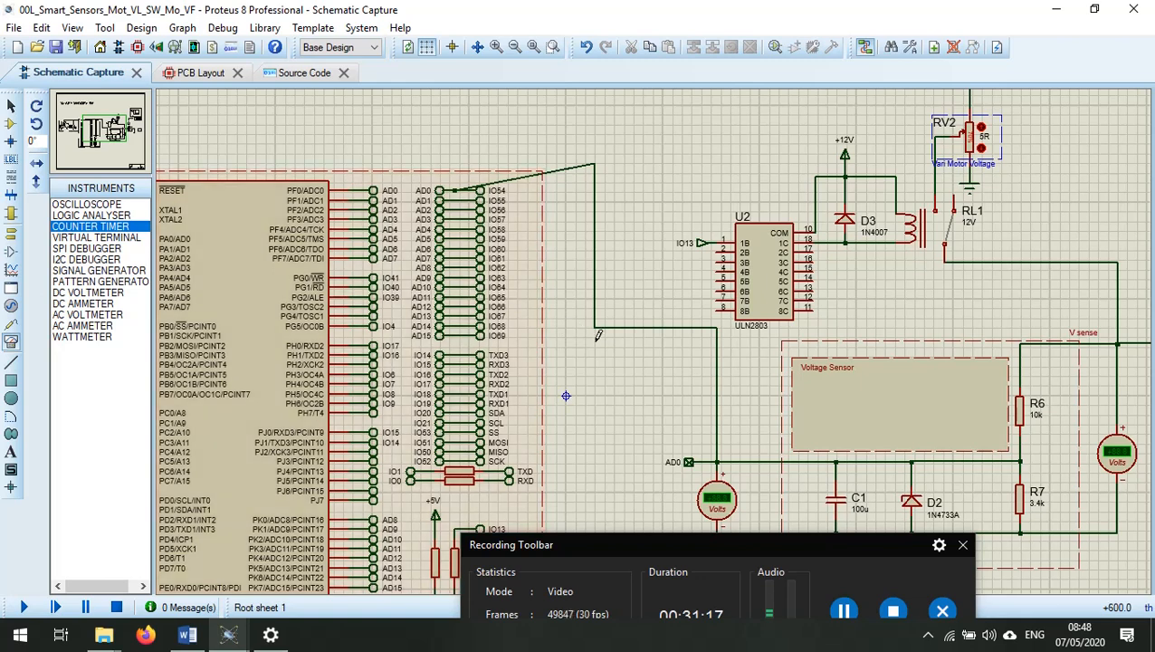
{"action": "right_click", "coordinate": [610, 322]}
{"action": "right_click", "coordinate": [610, 322]}
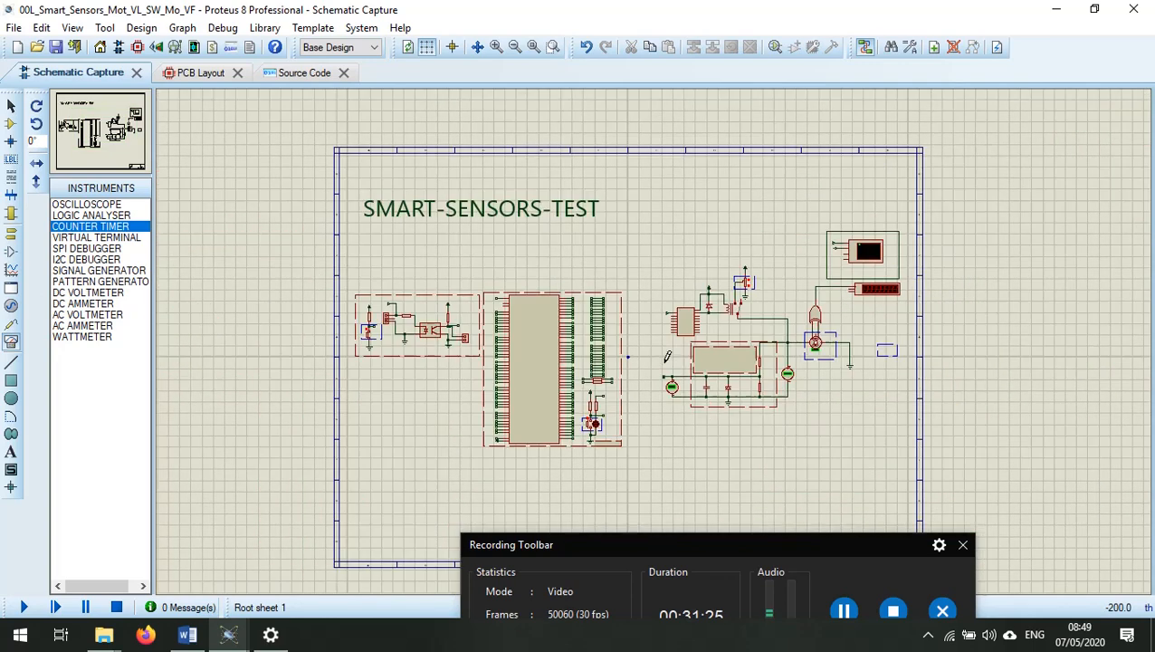
Inspect the sensor's AD0 connection on the schematic, and review the analogRead and map lines in main.ino.
{"action": "scroll", "coordinate": [692, 406], "scroll_direction": "down", "scroll_amount": 3}
{"action": "scroll", "coordinate": [667, 357], "scroll_direction": "up", "scroll_amount": 1}
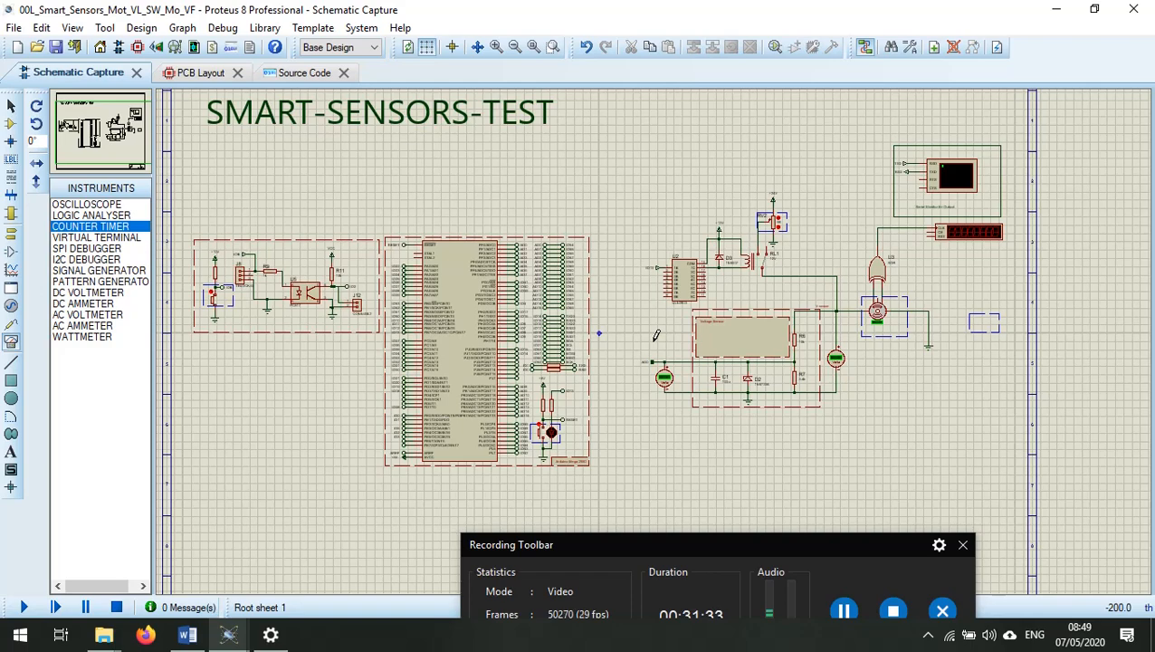
{"action": "scroll", "coordinate": [657, 335], "scroll_direction": "up", "scroll_amount": 1}
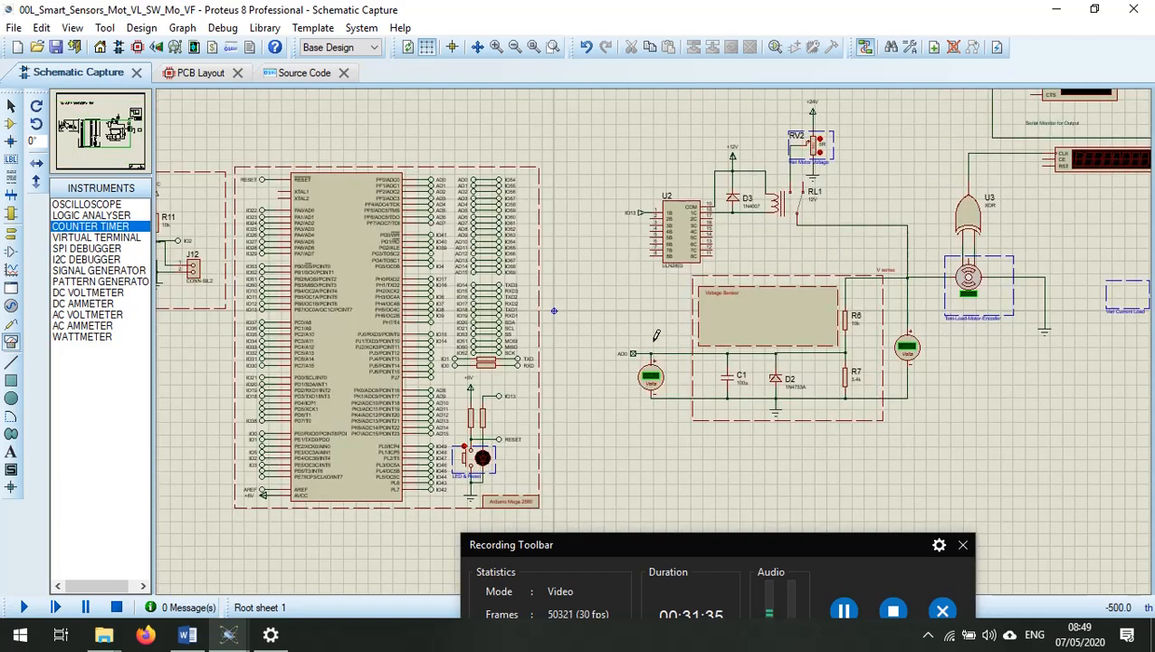
{"action": "scroll", "coordinate": [656, 335], "scroll_direction": "up", "scroll_amount": 1}
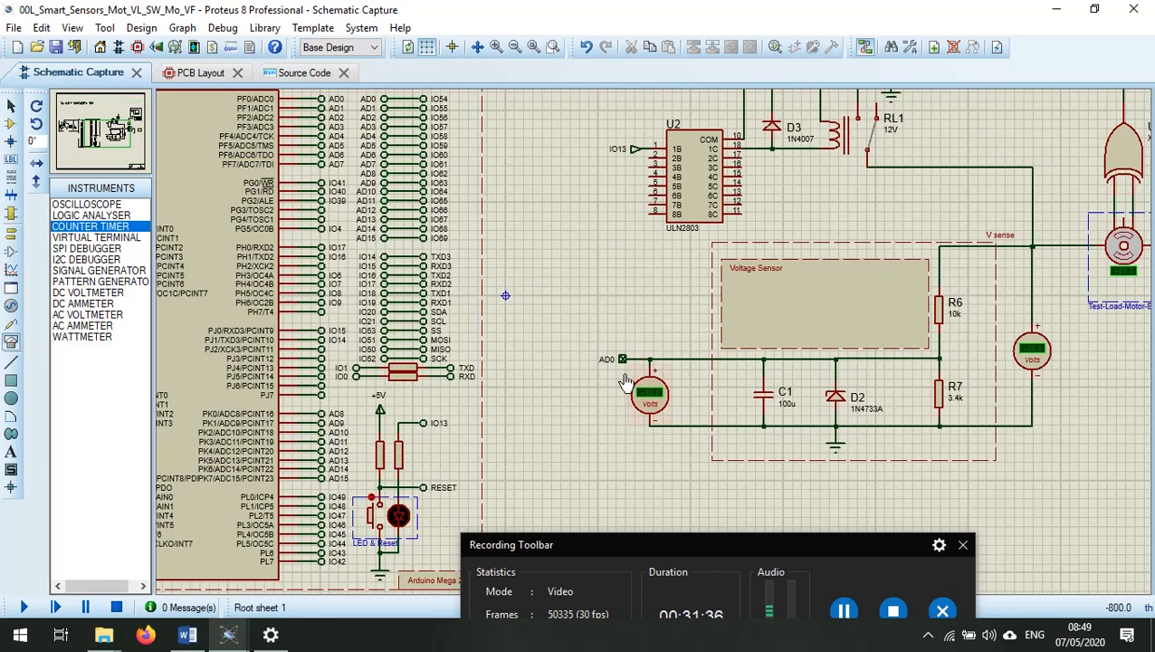
{"action": "left_click", "coordinate": [308, 74]}
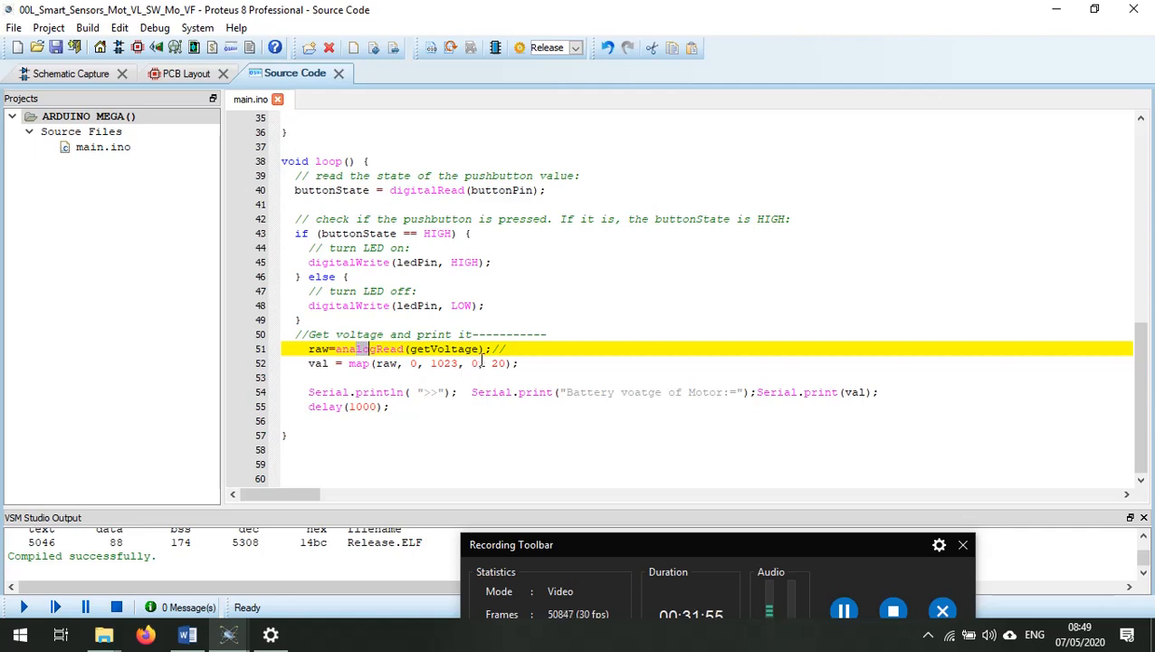
{"action": "left_click", "coordinate": [375, 363]}
{"action": "double_click", "coordinate": [354, 365]}
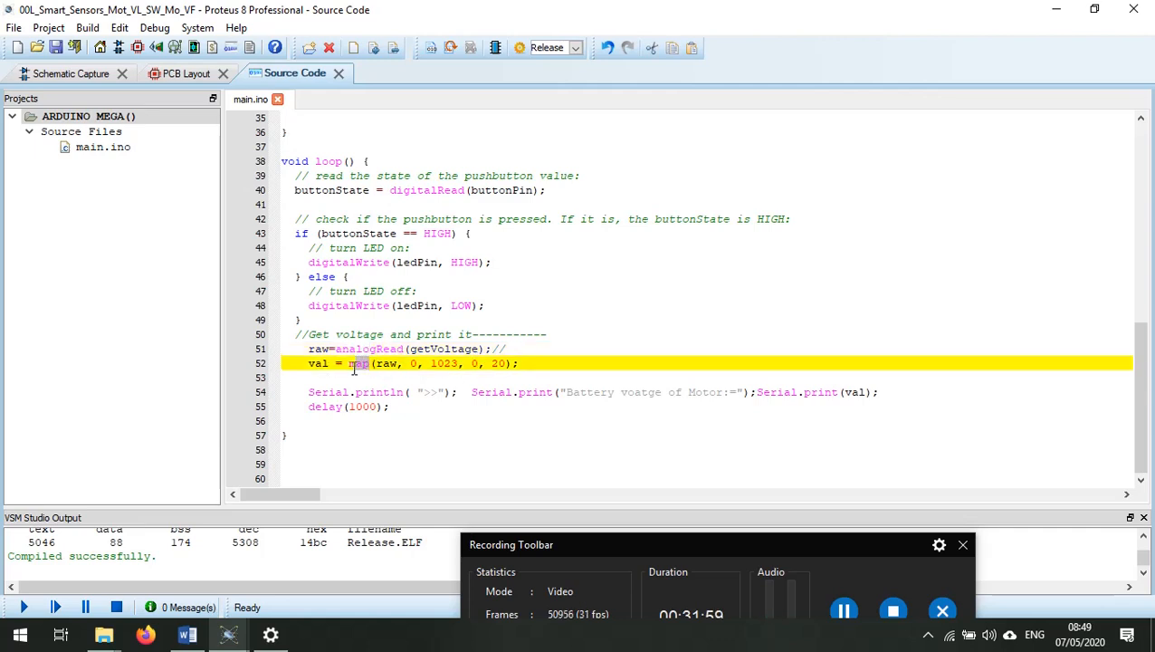
{"action": "left_click", "coordinate": [317, 351]}
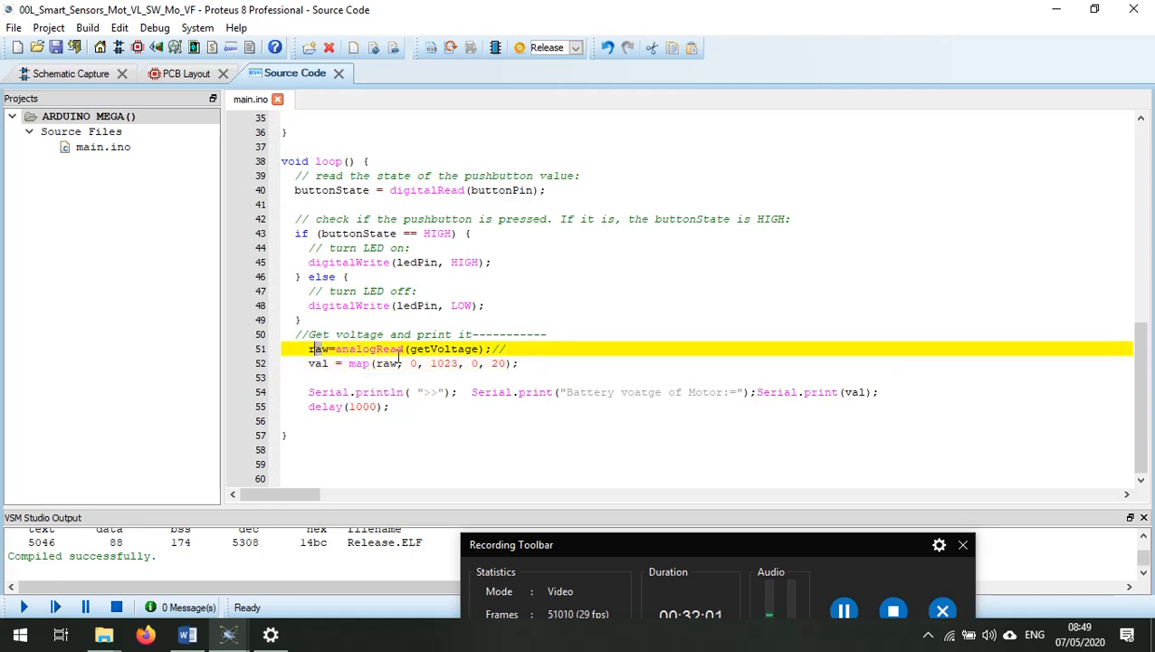
{"action": "left_click_drag", "start_coordinate": [399, 363], "coordinate": [377, 363]}
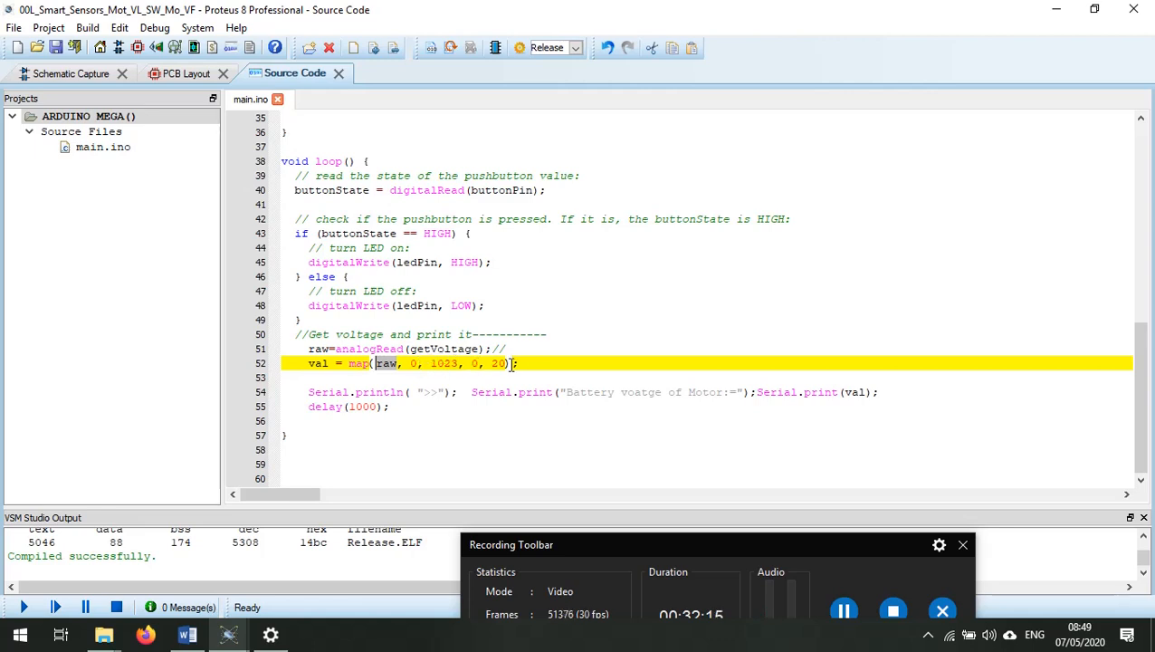
{"action": "double_click", "coordinate": [359, 364]}
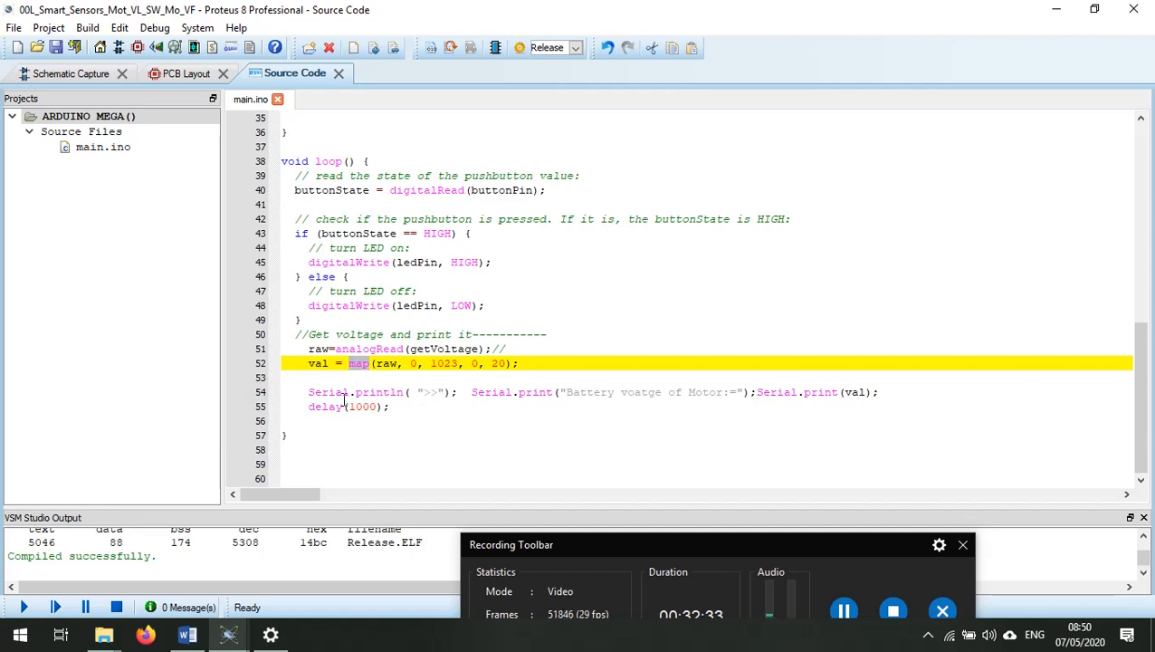
Correct the misspelled word in the Serial.print text so it reads "Battery voltage of Motor:=".
{"action": "left_click", "coordinate": [345, 401]}
{"action": "left_click", "coordinate": [371, 393]}
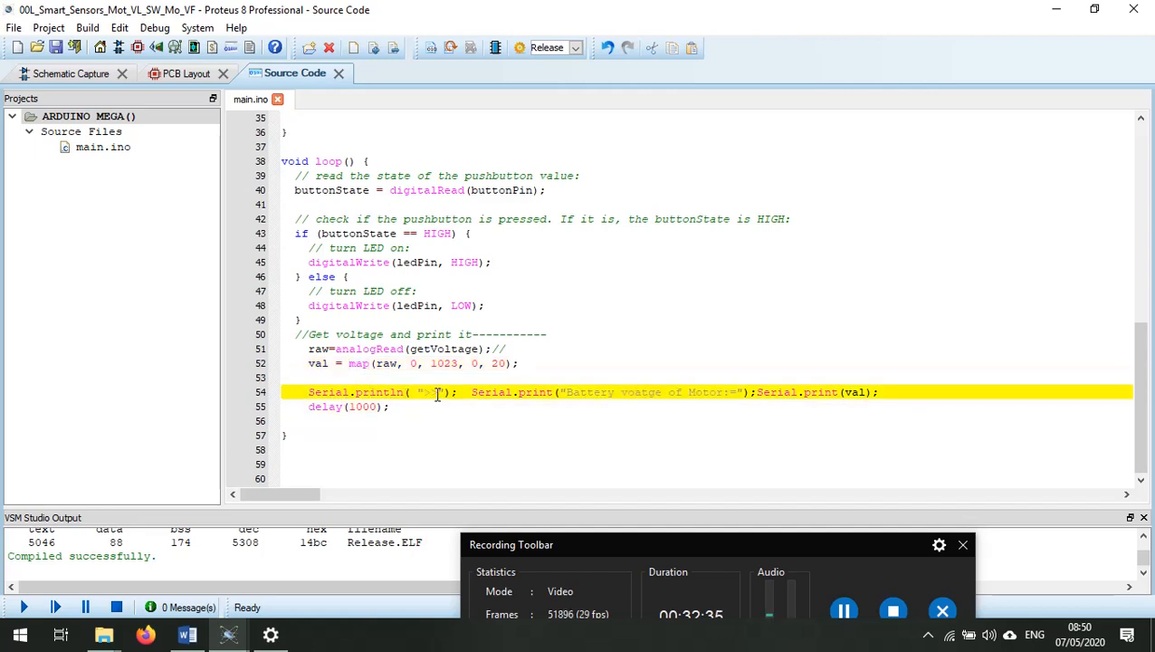
{"action": "left_click_drag", "start_coordinate": [438, 394], "coordinate": [422, 394]}
{"action": "type", "text": ">>"}
{"action": "left_click", "coordinate": [636, 395]}
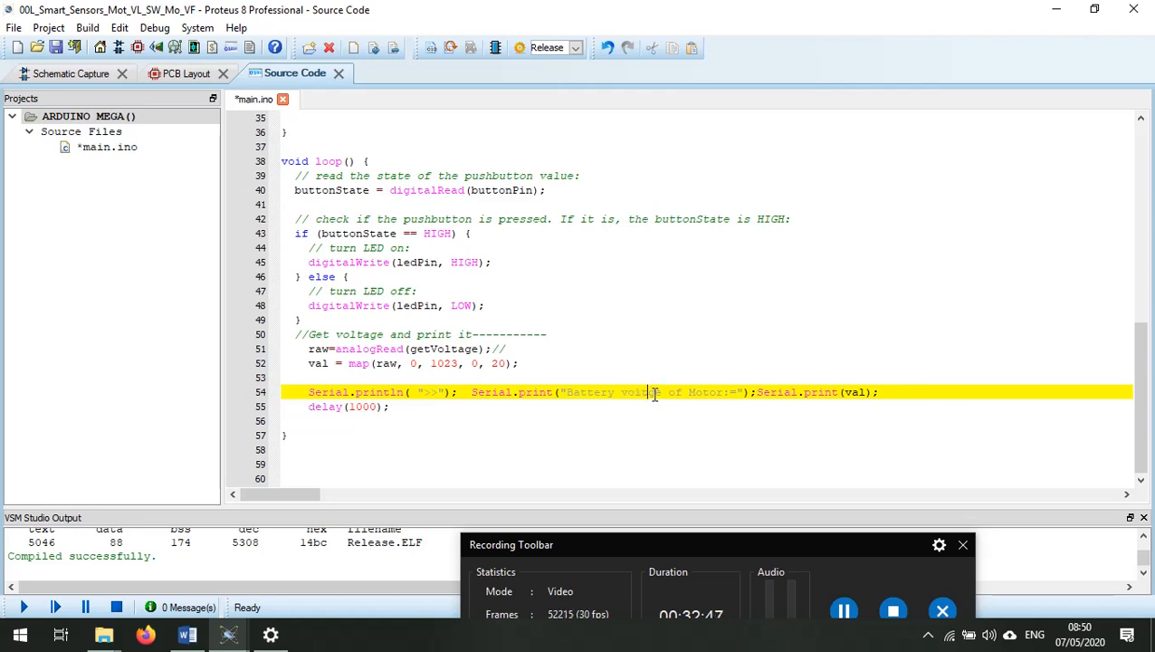
{"action": "type", "text": "a"}
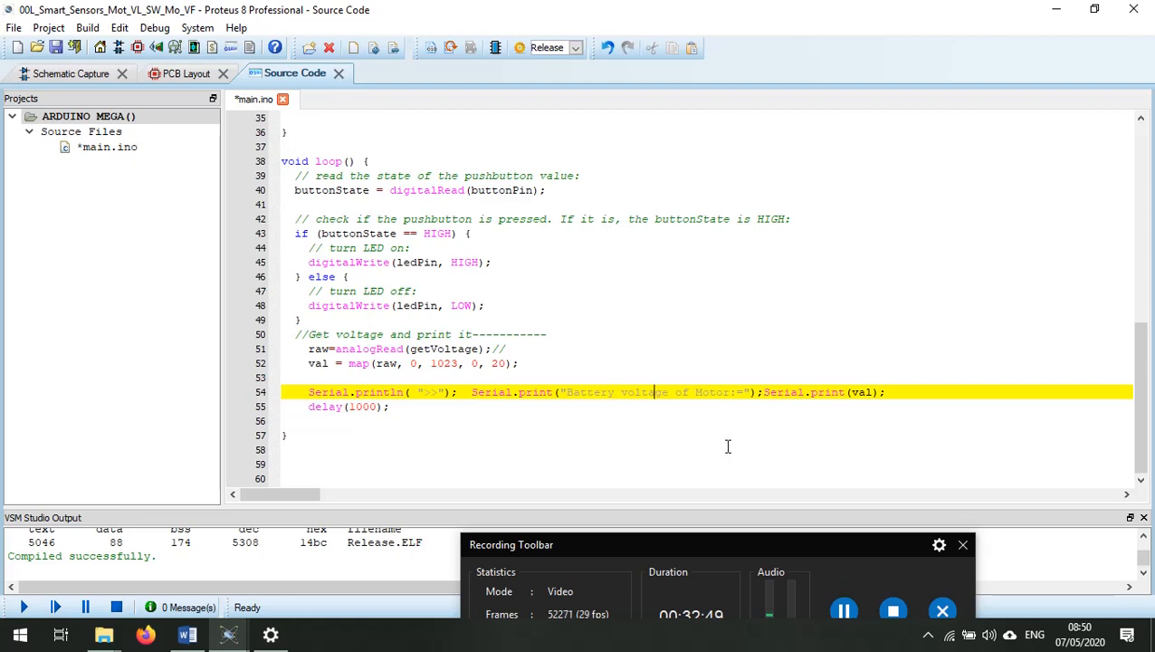
Review the Serial.print statements, the val variable and the map call in the voltage block, and return to the schematic.
{"action": "left_click_drag", "start_coordinate": [307, 392], "coordinate": [756, 389]}
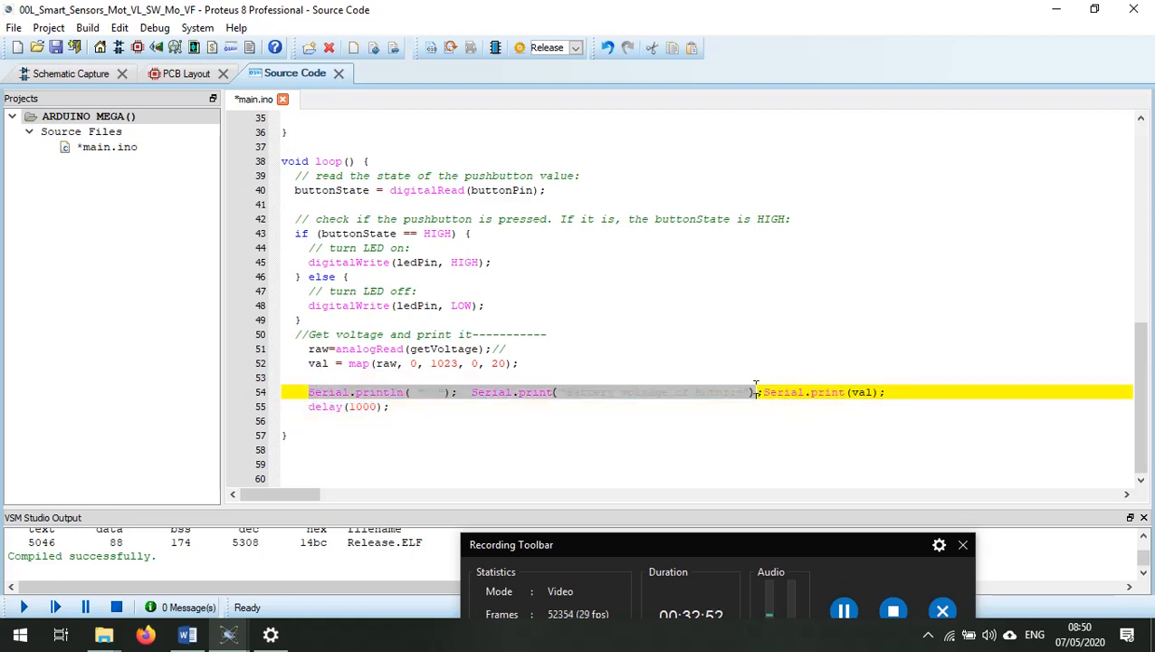
{"action": "left_click", "coordinate": [866, 392]}
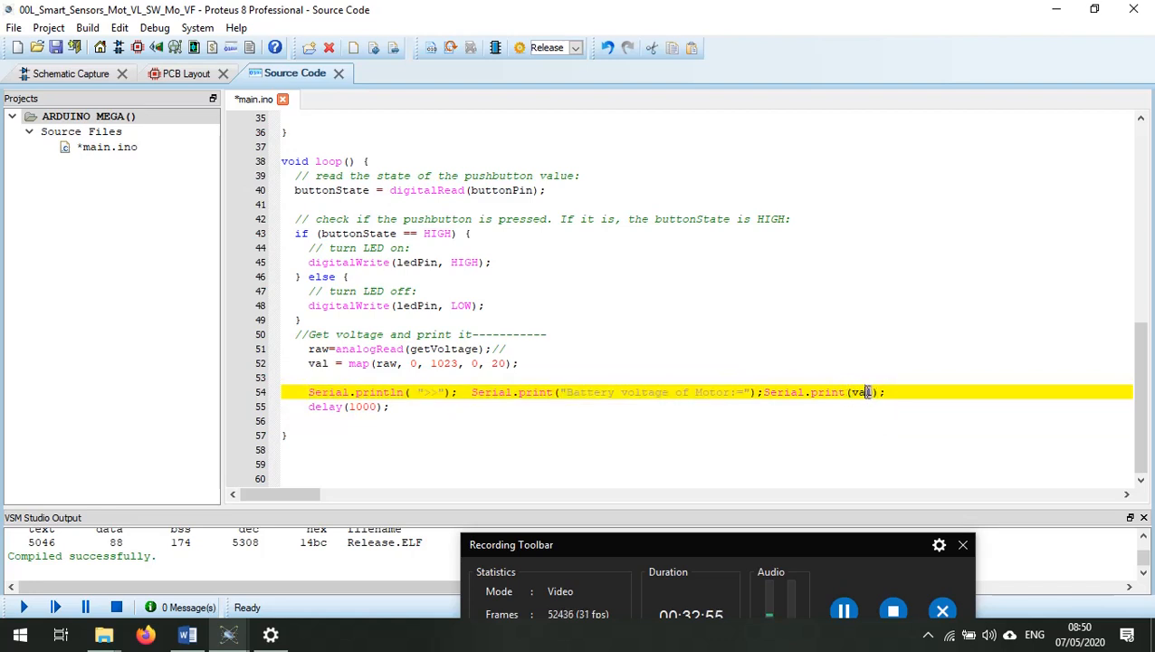
{"action": "double_click", "coordinate": [867, 392]}
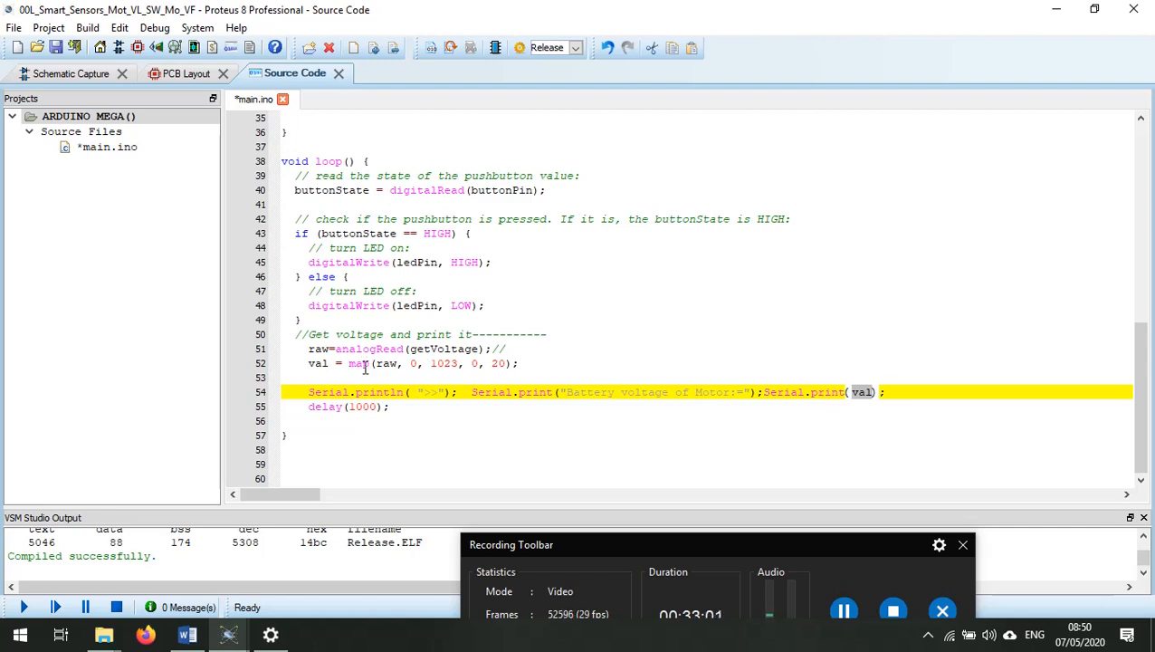
{"action": "left_click_drag", "start_coordinate": [349, 363], "coordinate": [521, 363]}
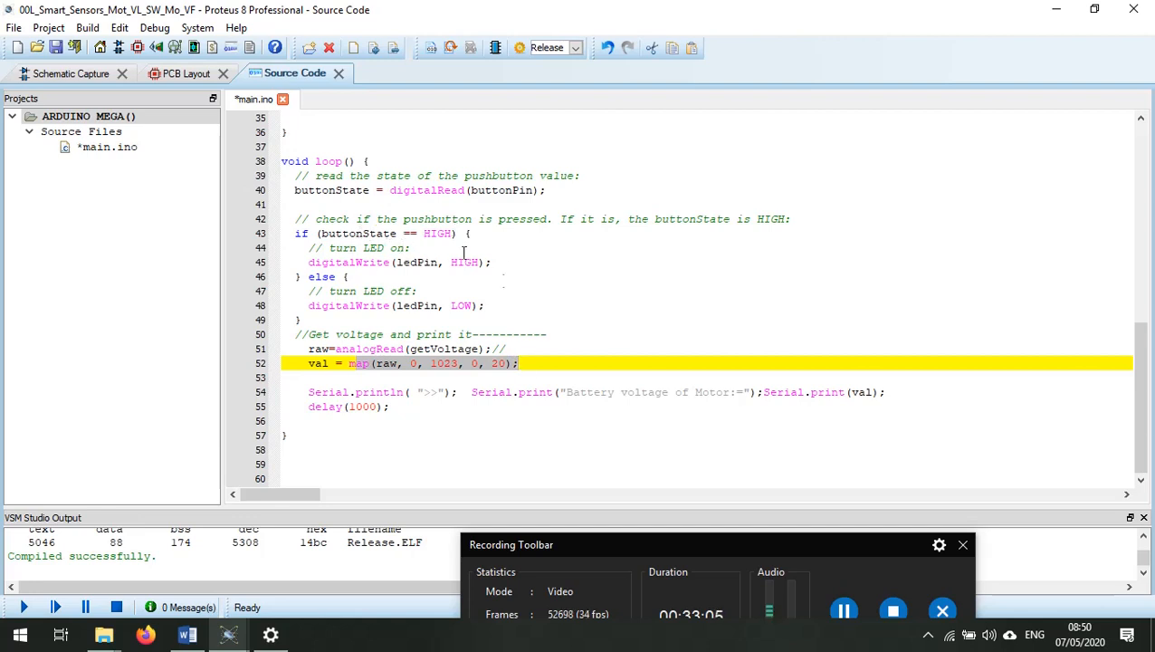
{"action": "left_click", "coordinate": [495, 265]}
{"action": "scroll", "coordinate": [494, 269], "scroll_direction": "up", "scroll_amount": 2}
{"action": "scroll", "coordinate": [495, 269], "scroll_direction": "down", "scroll_amount": 2}
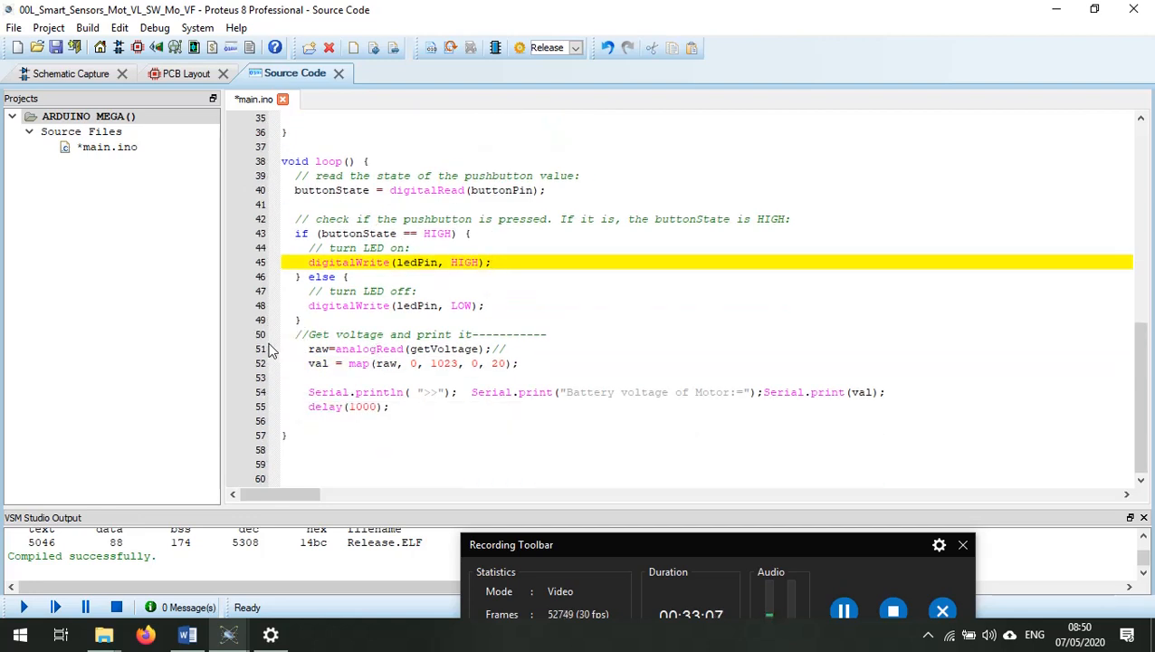
{"action": "left_click_drag", "start_coordinate": [308, 333], "coordinate": [389, 406]}
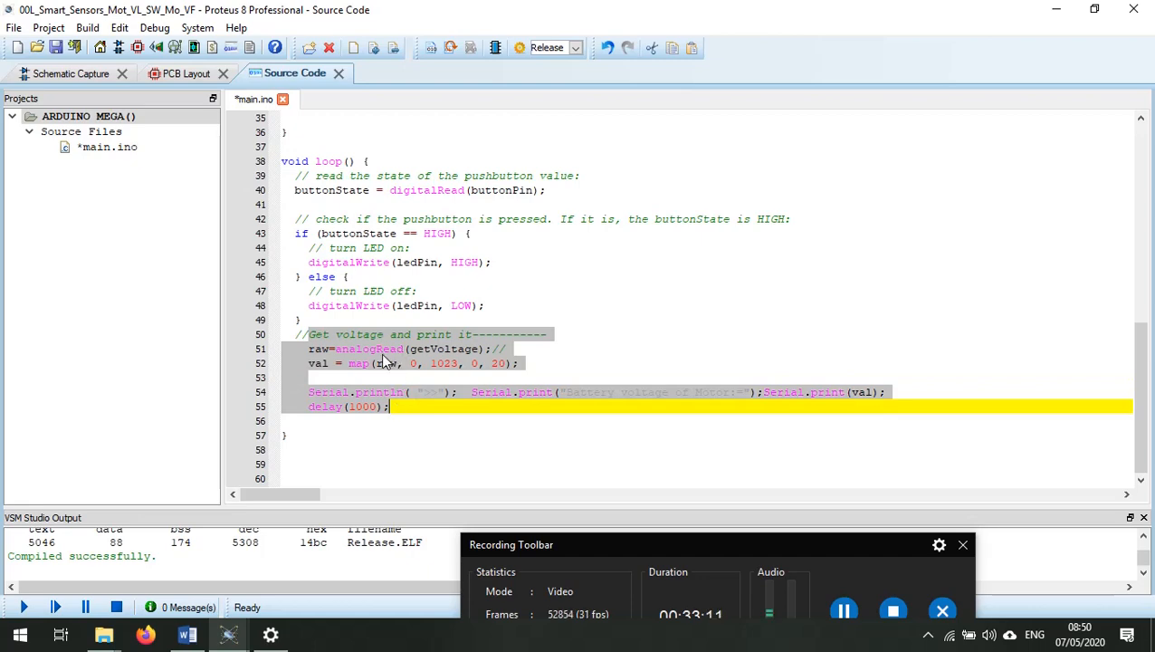
{"action": "left_click", "coordinate": [71, 73]}
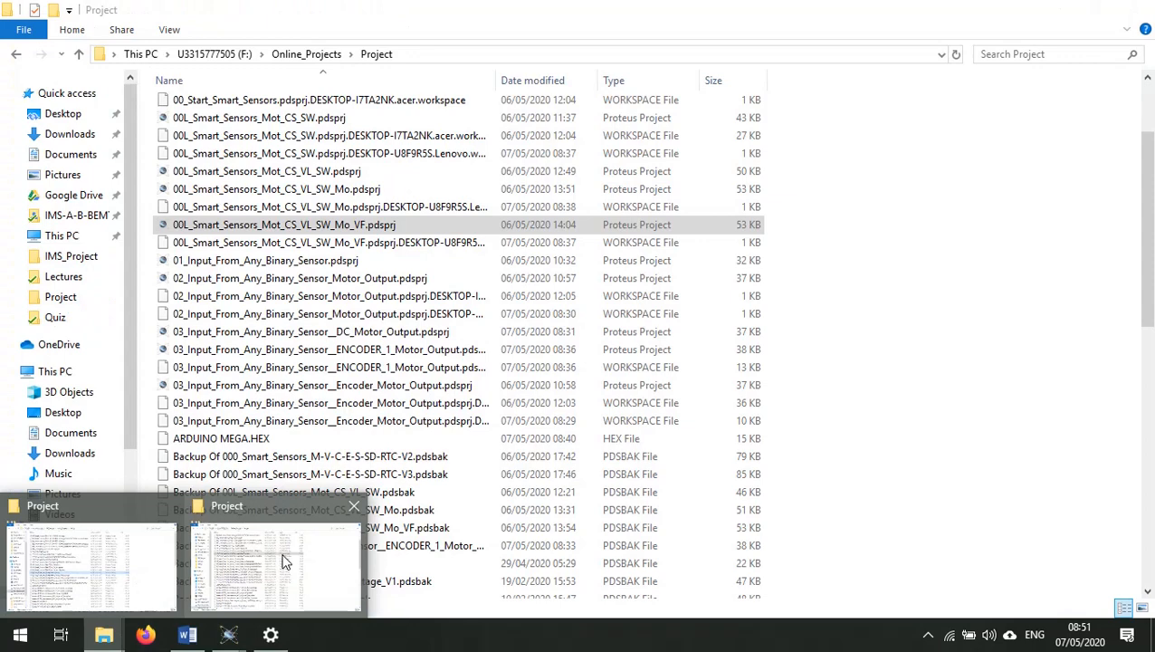
Switch to File Explorer and open the presentation Smart_Sensors-V3.pptx from the Online_Projects folder.
{"action": "left_click", "coordinate": [276, 580]}
{"action": "scroll", "coordinate": [283, 459], "scroll_direction": "down", "scroll_amount": 14}
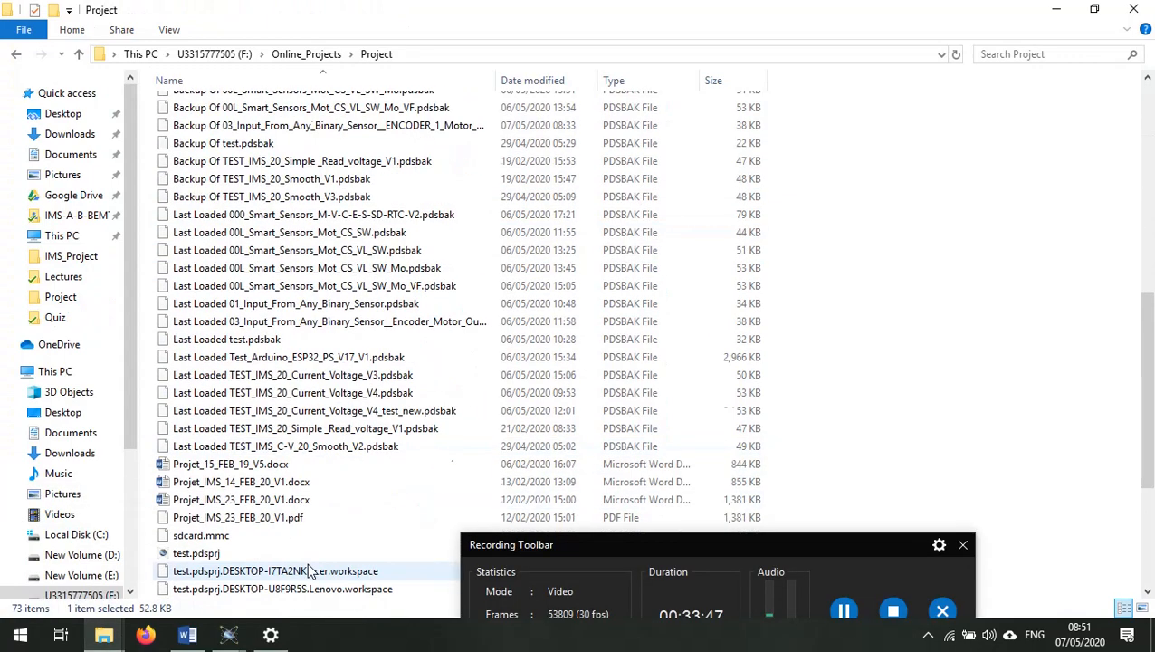
{"action": "left_click", "coordinate": [322, 54]}
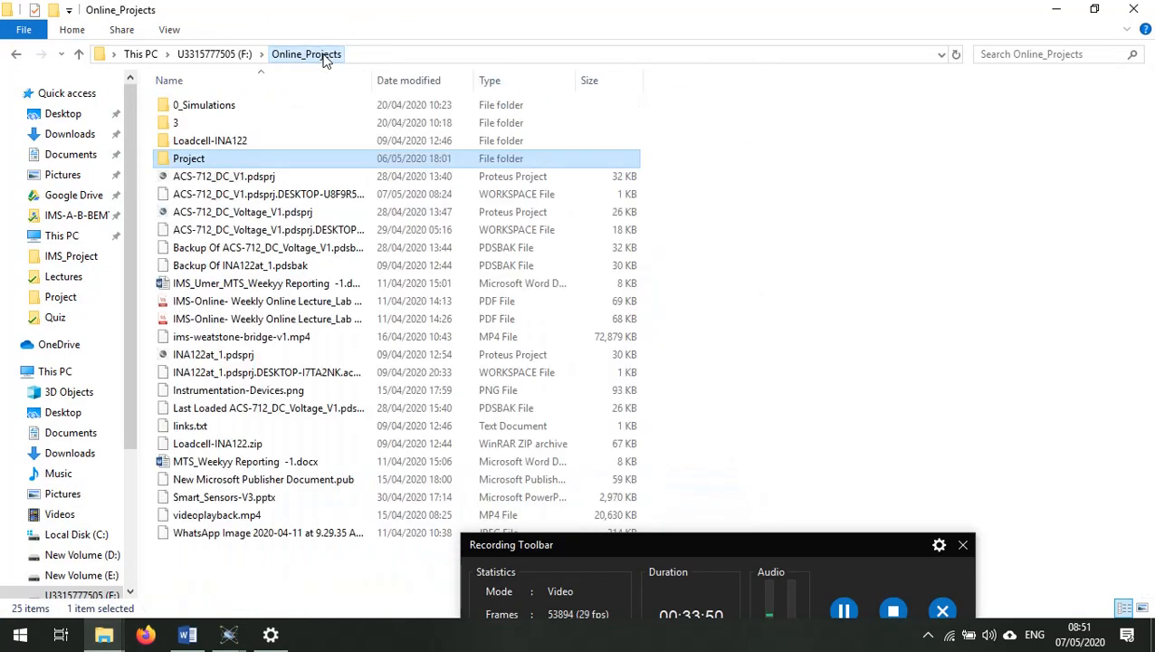
{"action": "left_click", "coordinate": [250, 499]}
{"action": "double_click", "coordinate": [251, 500]}
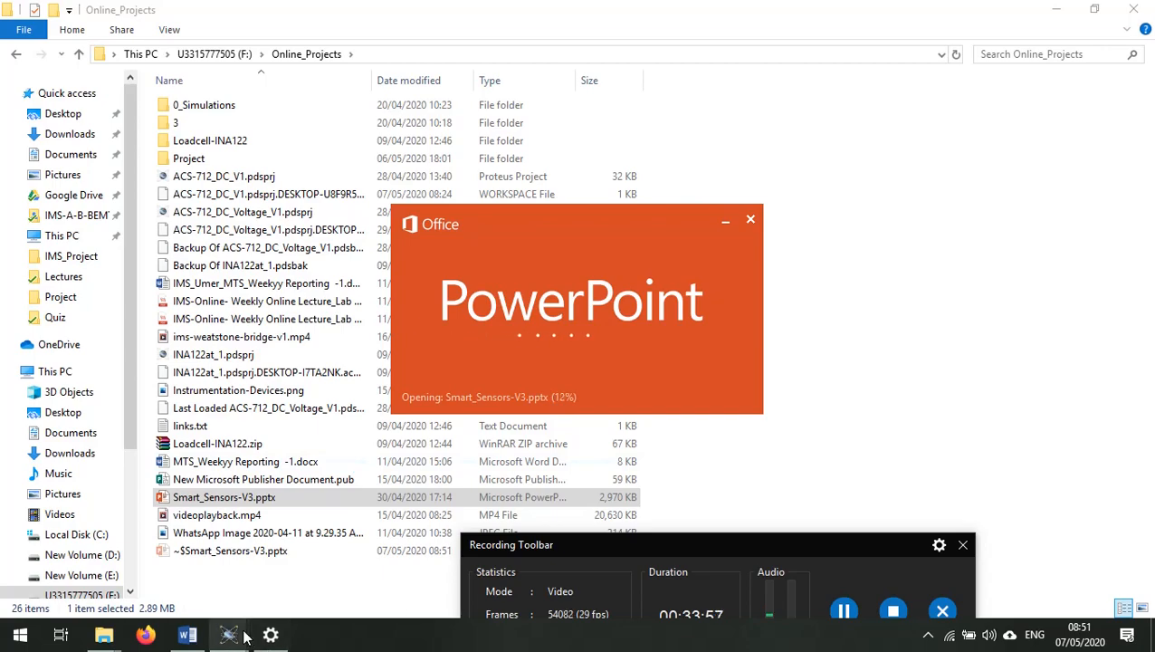
Maximize the Smart_Sensors-V3.pptx presentation in PowerPoint and show the Sensors Interfaces slide.
{"action": "mouse_move", "coordinate": [235, 637]}
{"action": "left_click", "coordinate": [356, 519]}
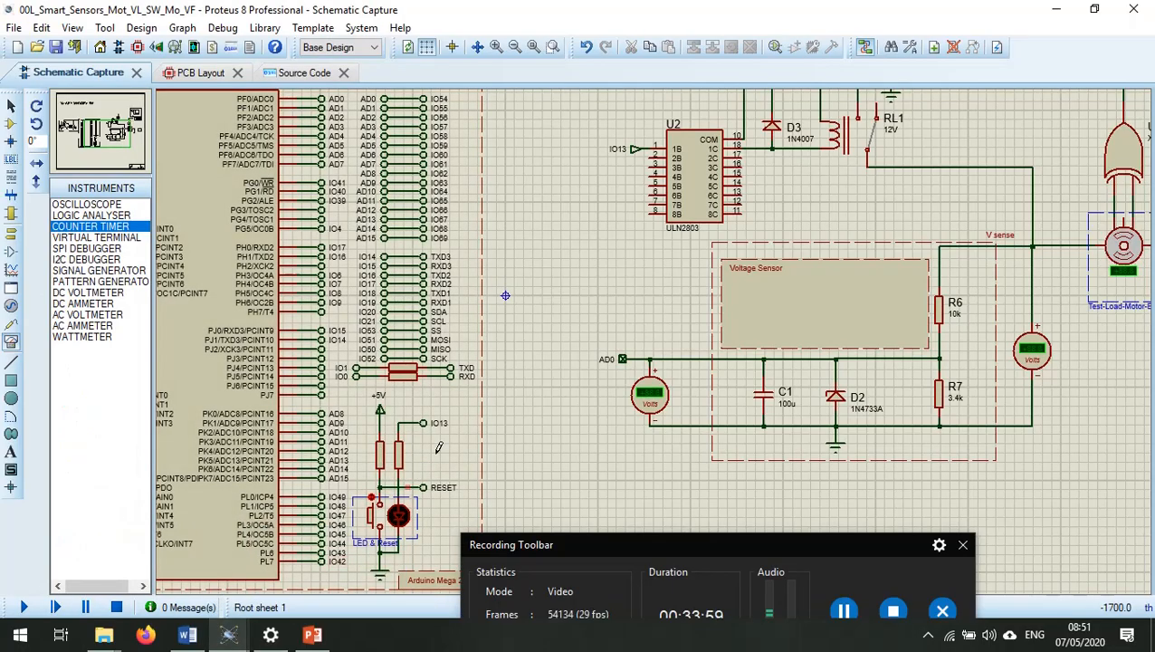
{"action": "left_click", "coordinate": [310, 636]}
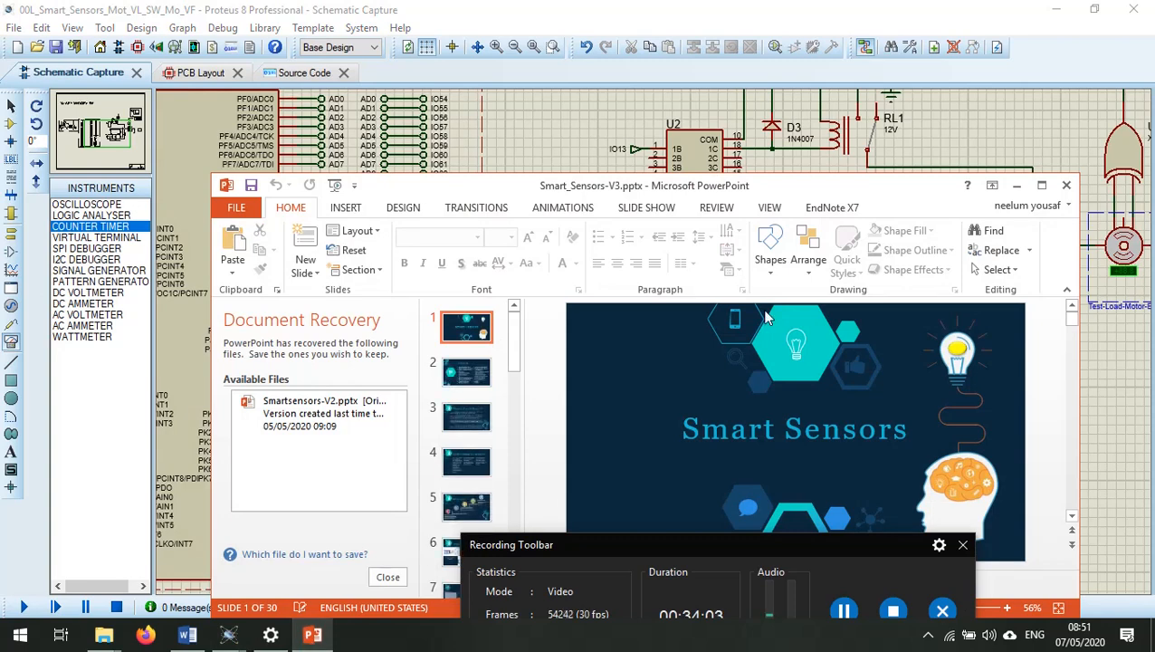
{"action": "left_click", "coordinate": [1041, 185]}
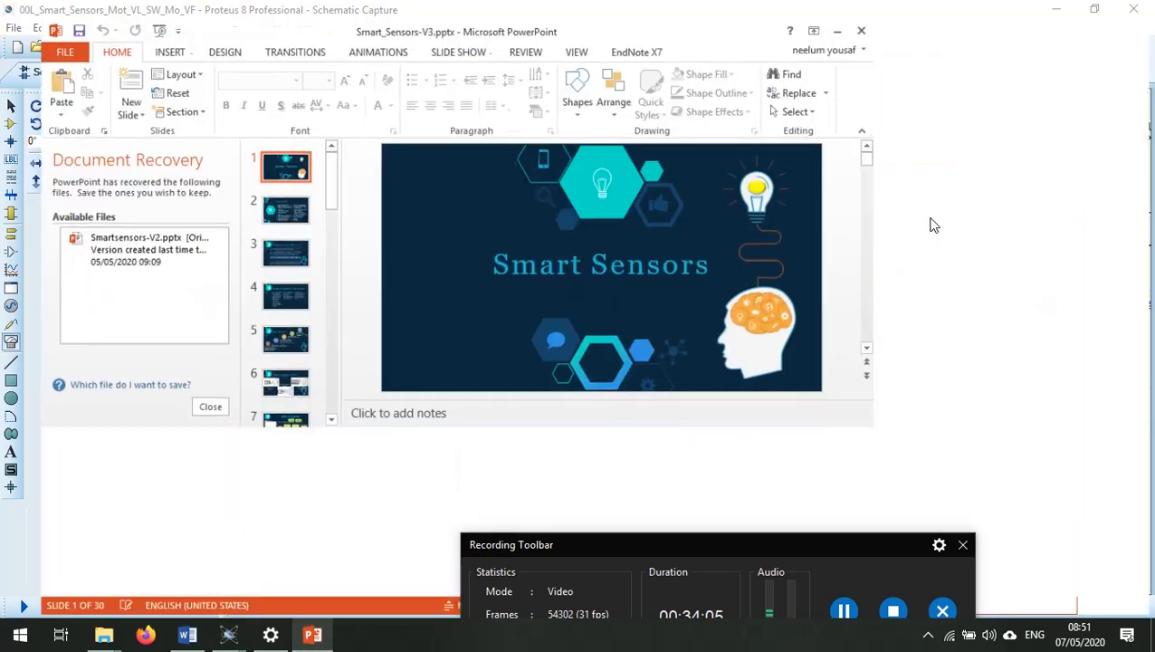
{"action": "scroll", "coordinate": [289, 412], "scroll_direction": "down", "scroll_amount": 10}
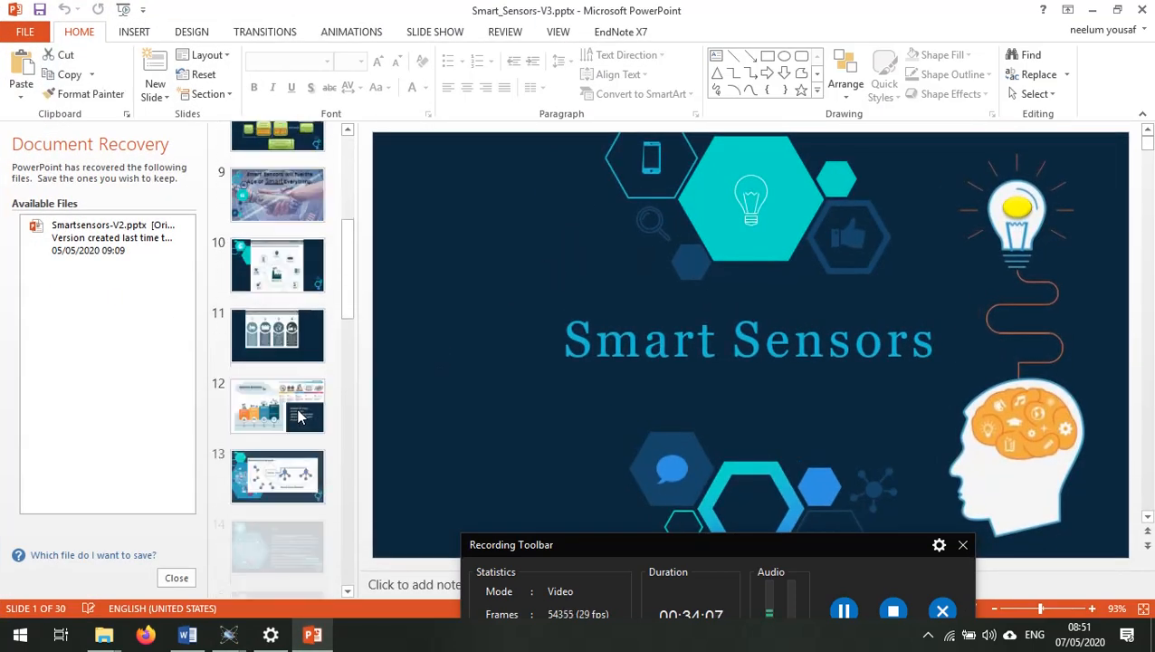
{"action": "scroll", "coordinate": [302, 412], "scroll_direction": "down", "scroll_amount": 8}
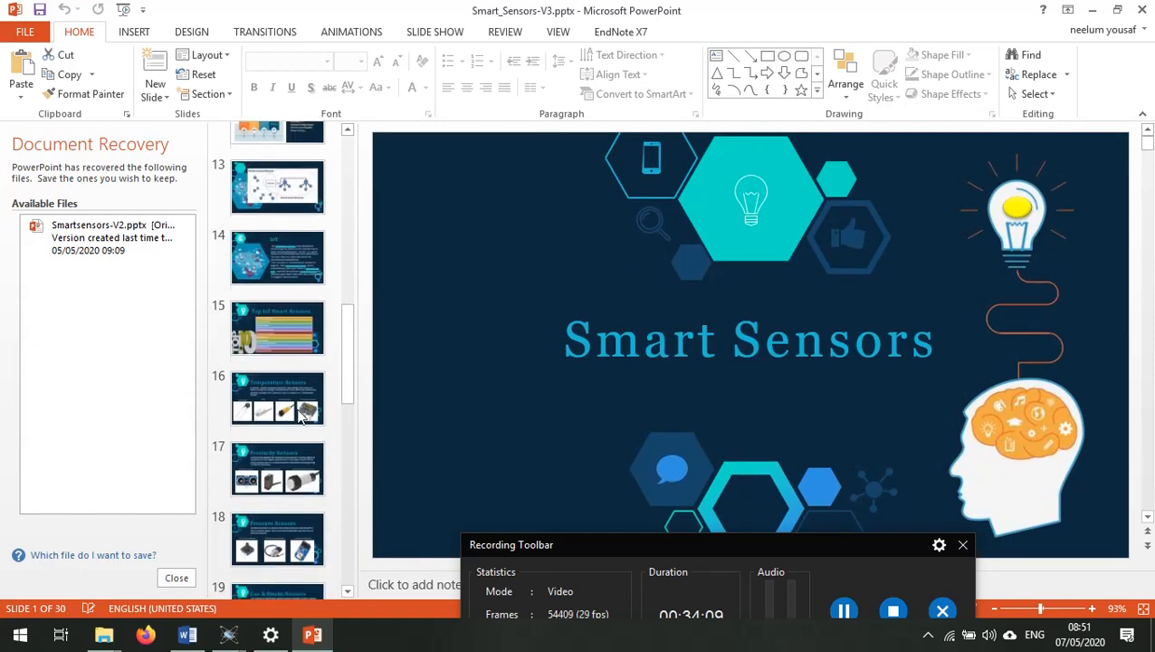
{"action": "scroll", "coordinate": [301, 412], "scroll_direction": "down", "scroll_amount": 3}
{"action": "left_click", "coordinate": [302, 412]}
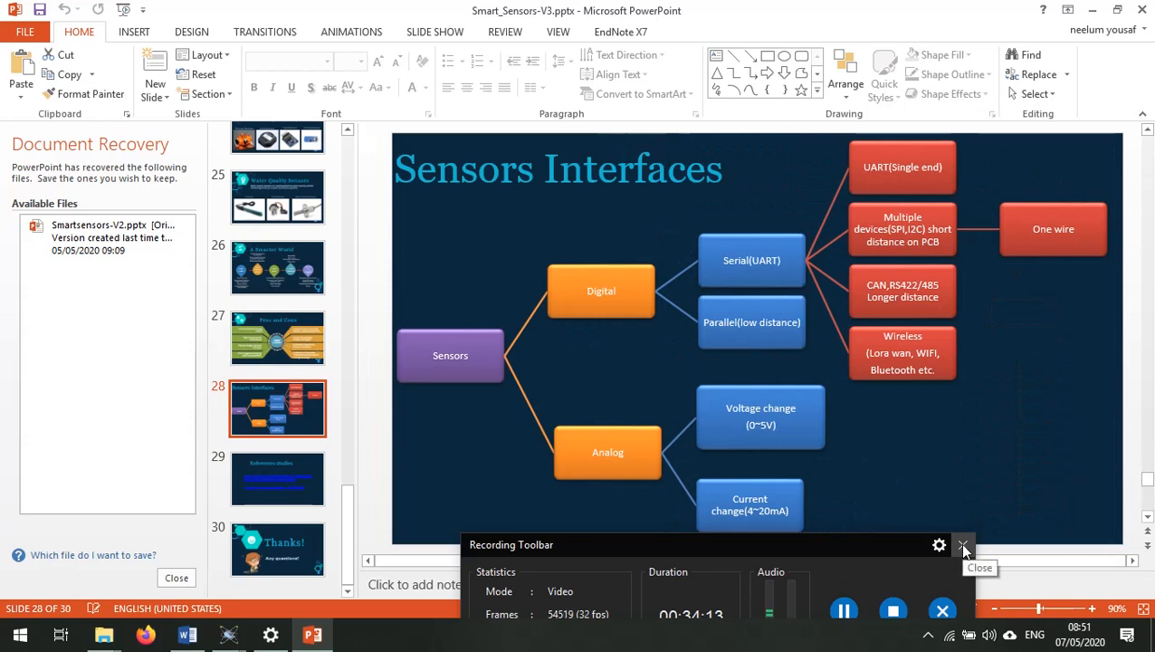
{"action": "left_click_drag", "start_coordinate": [906, 545], "coordinate": [851, 613]}
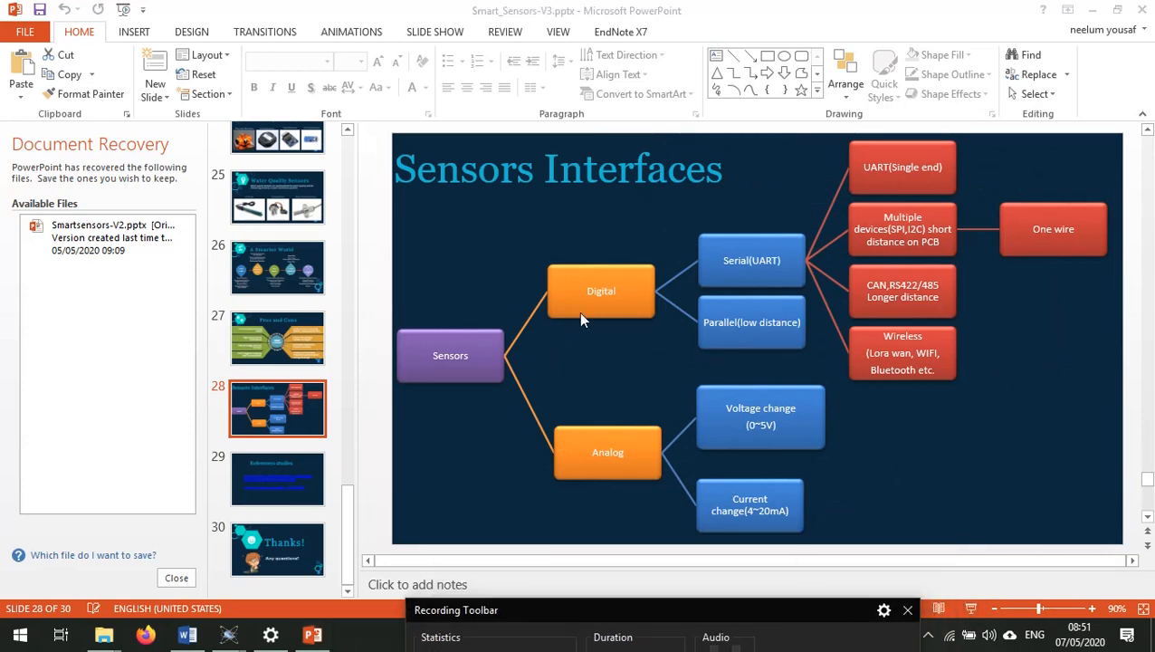
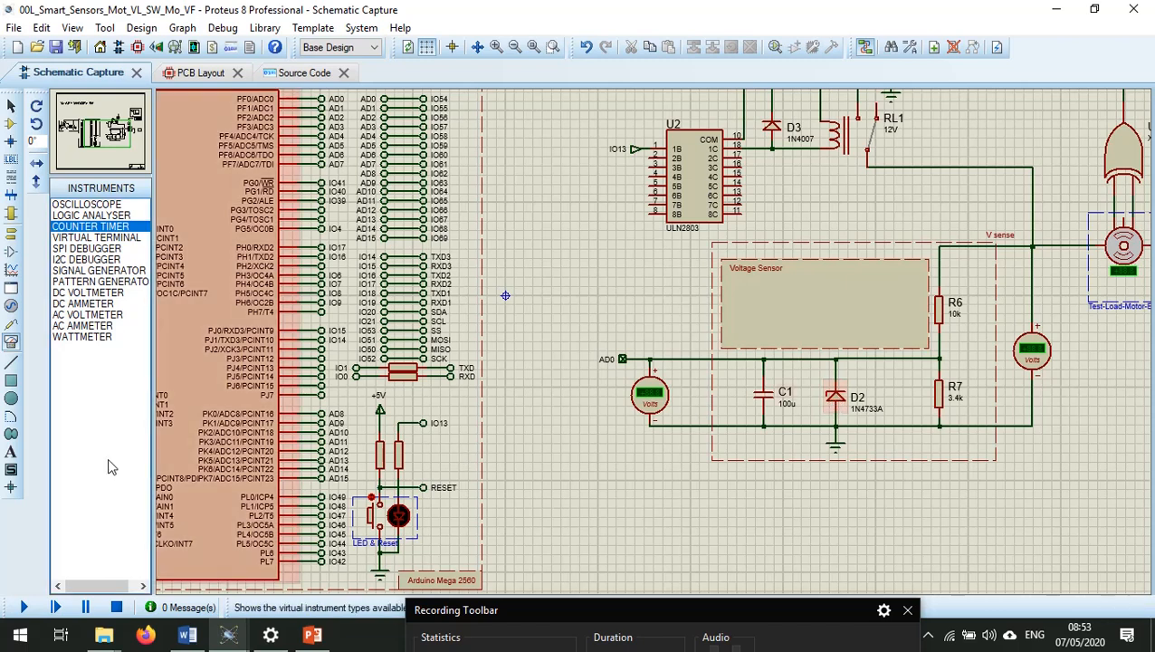
Switch to the Proteus schematic, run the simulation to check the Virtual Terminal output, and close the terminal window.
{"action": "left_click", "coordinate": [25, 609]}
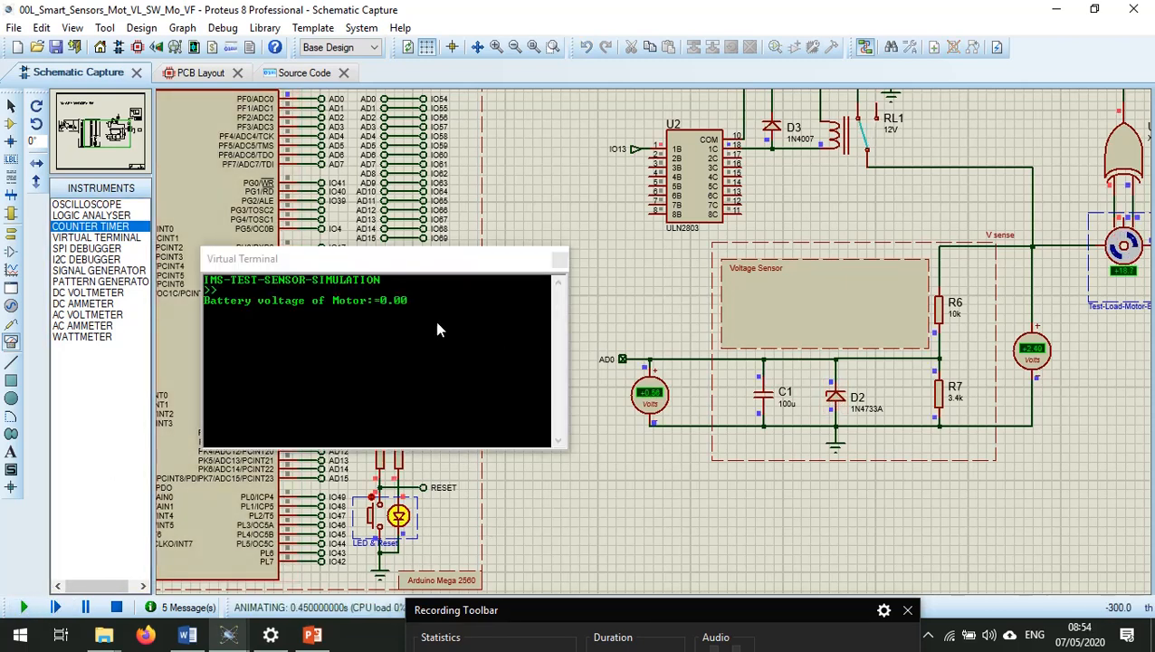
{"action": "left_click_drag", "start_coordinate": [426, 266], "coordinate": [711, 395]}
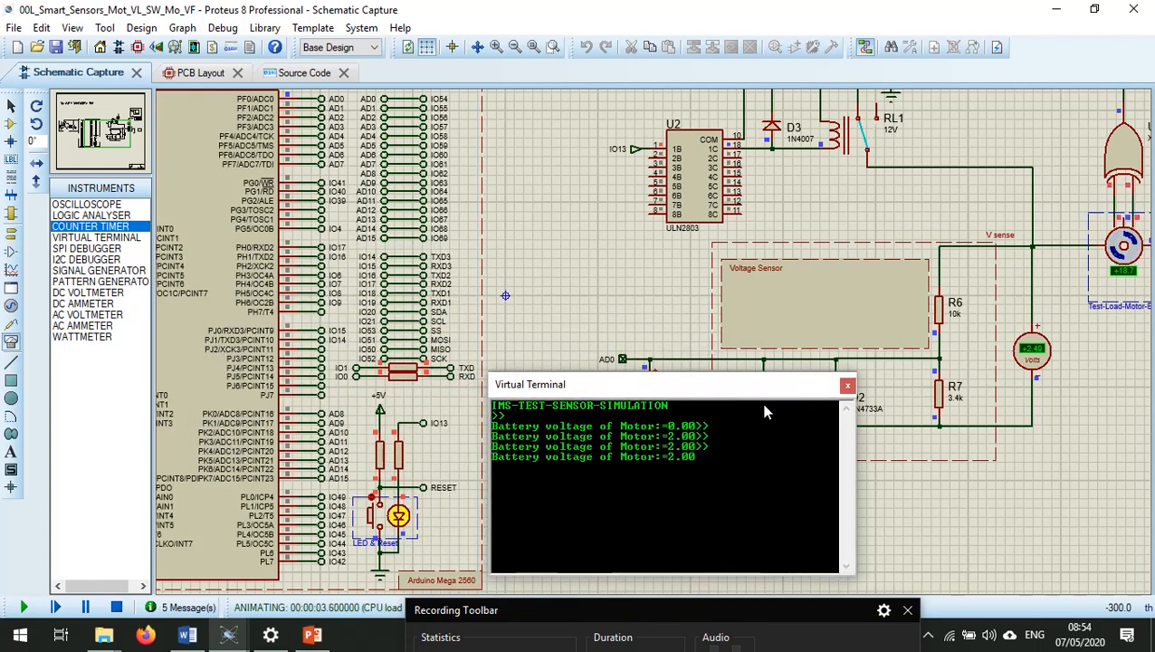
{"action": "left_click", "coordinate": [848, 388]}
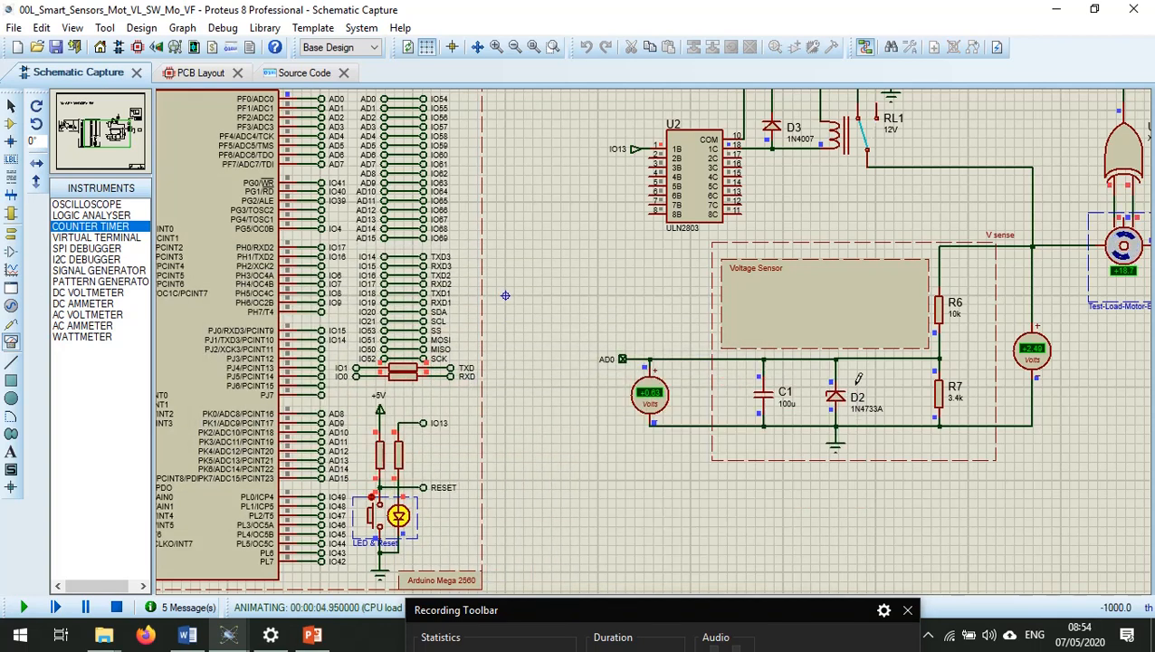
Try to bring back the closed Virtual Terminal window from the terminal component's options and by rerunning the simulation.
{"action": "scroll", "coordinate": [973, 315], "scroll_direction": "down", "scroll_amount": 3}
{"action": "scroll", "coordinate": [833, 278], "scroll_direction": "up", "scroll_amount": 2}
{"action": "right_click", "coordinate": [650, 262]}
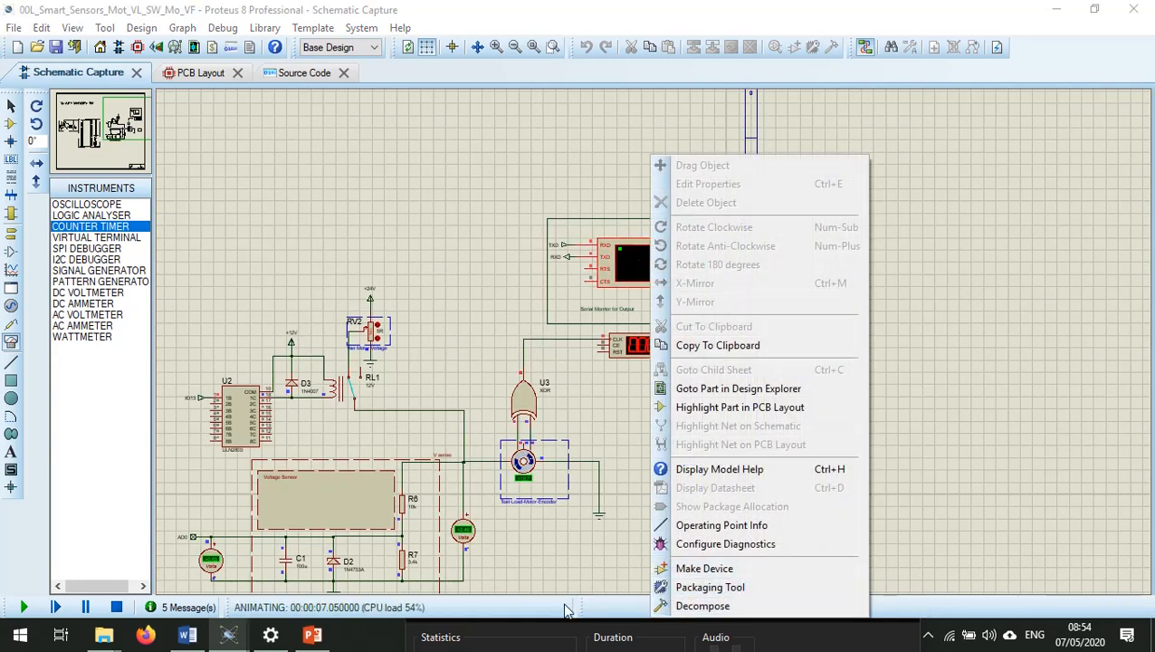
{"action": "left_click", "coordinate": [468, 243]}
{"action": "right_click", "coordinate": [657, 272]}
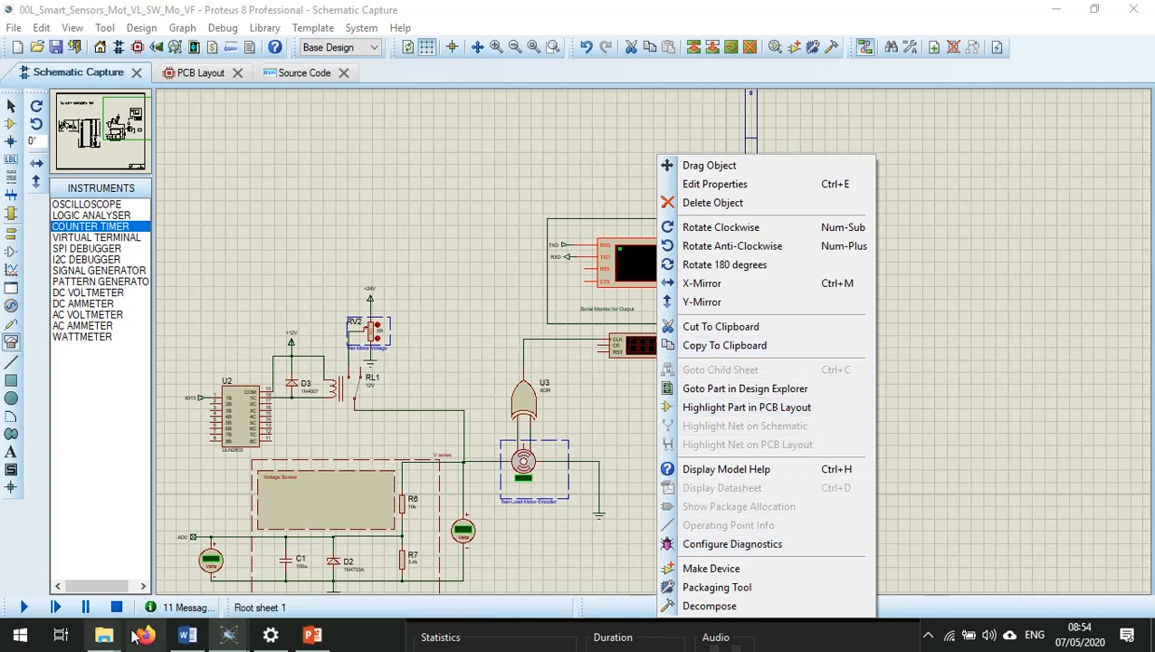
{"action": "left_click", "coordinate": [24, 606]}
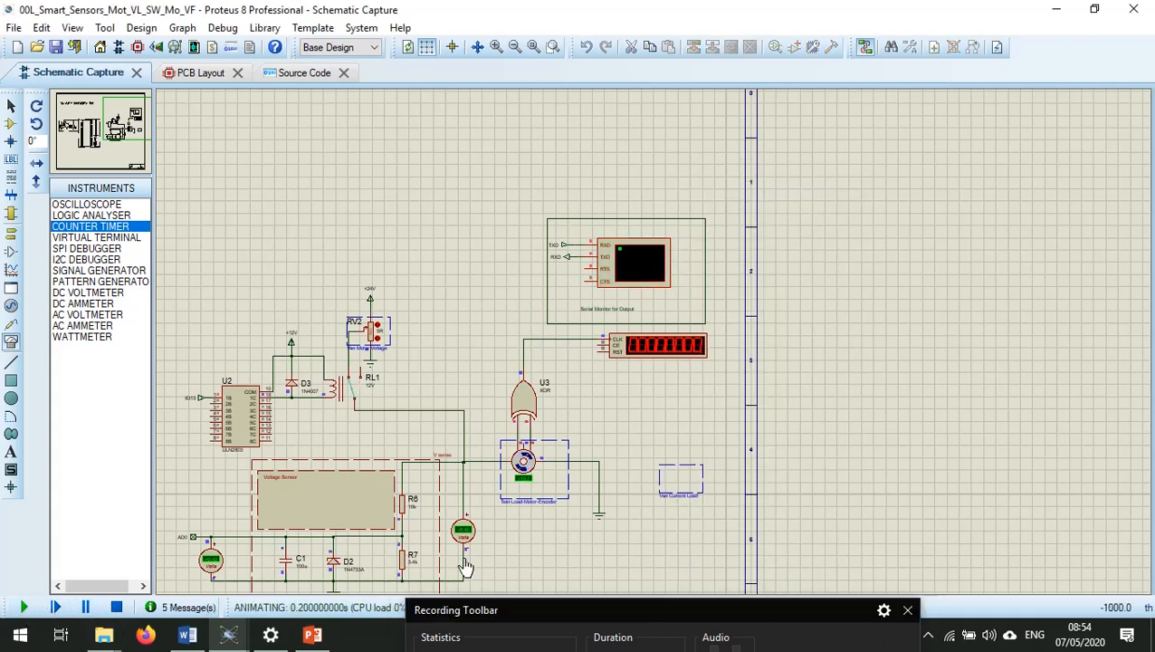
{"action": "right_click", "coordinate": [646, 274]}
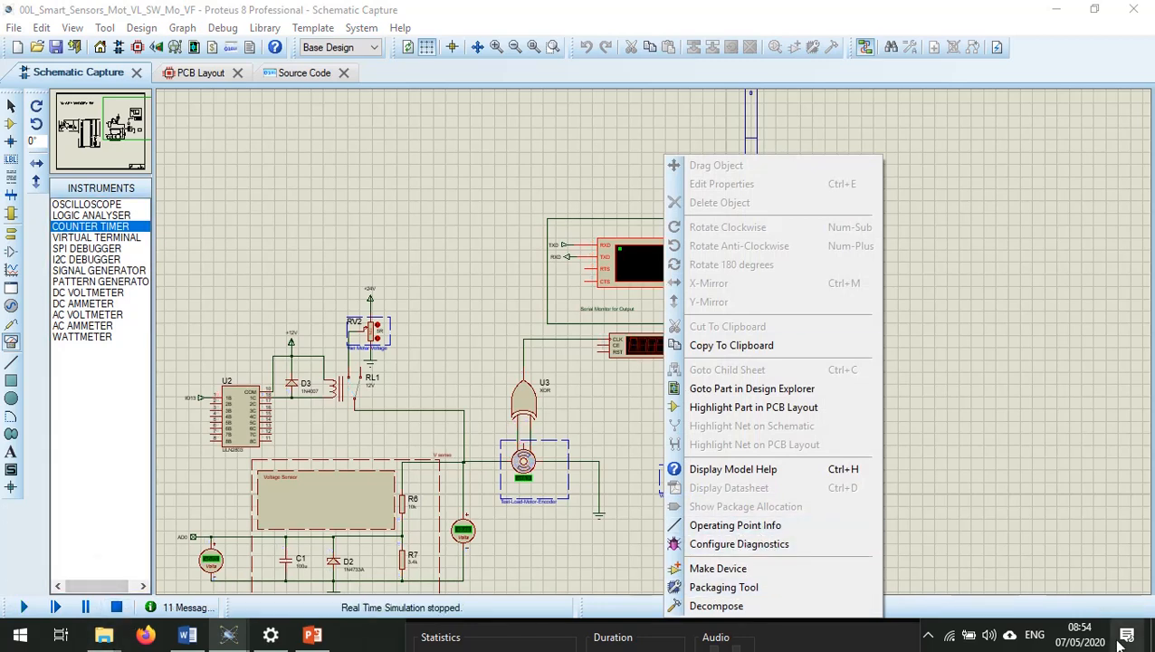
{"action": "mouse_move", "coordinate": [833, 636]}
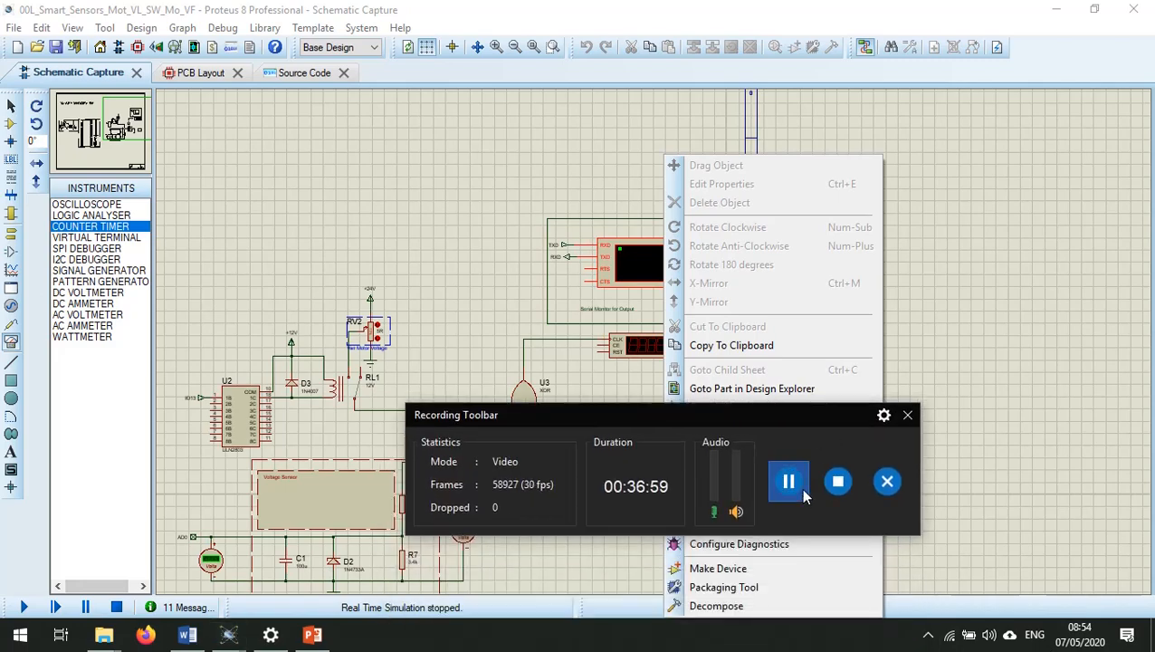
{"action": "left_click", "coordinate": [789, 482]}
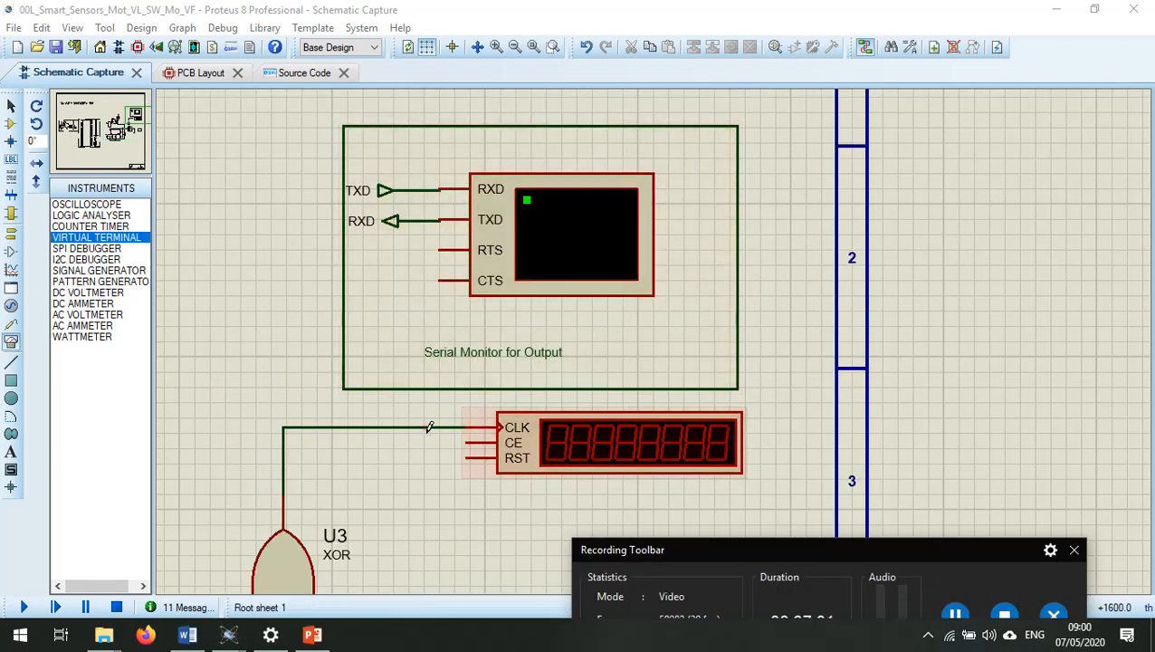
Select the Virtual Terminal instrument and run the simulation of the SMART-SENSORS-TEST schematic.
{"action": "scroll", "coordinate": [429, 426], "scroll_direction": "down", "scroll_amount": 2}
{"action": "scroll", "coordinate": [672, 332], "scroll_direction": "up", "scroll_amount": 3}
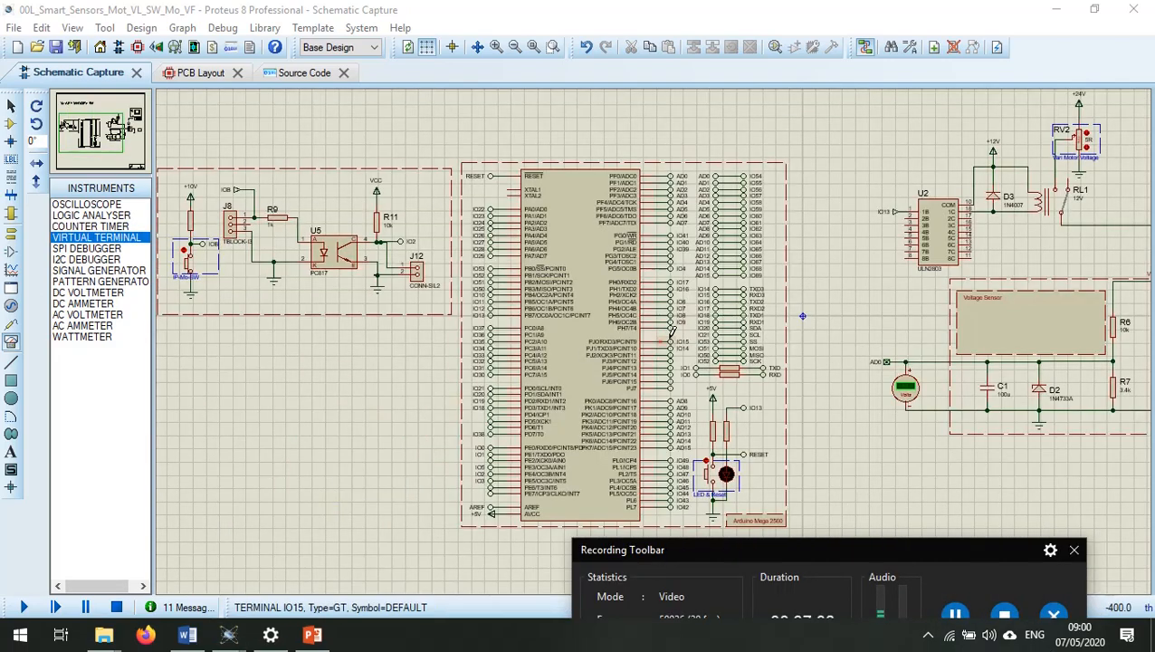
{"action": "scroll", "coordinate": [670, 331], "scroll_direction": "down", "scroll_amount": 2}
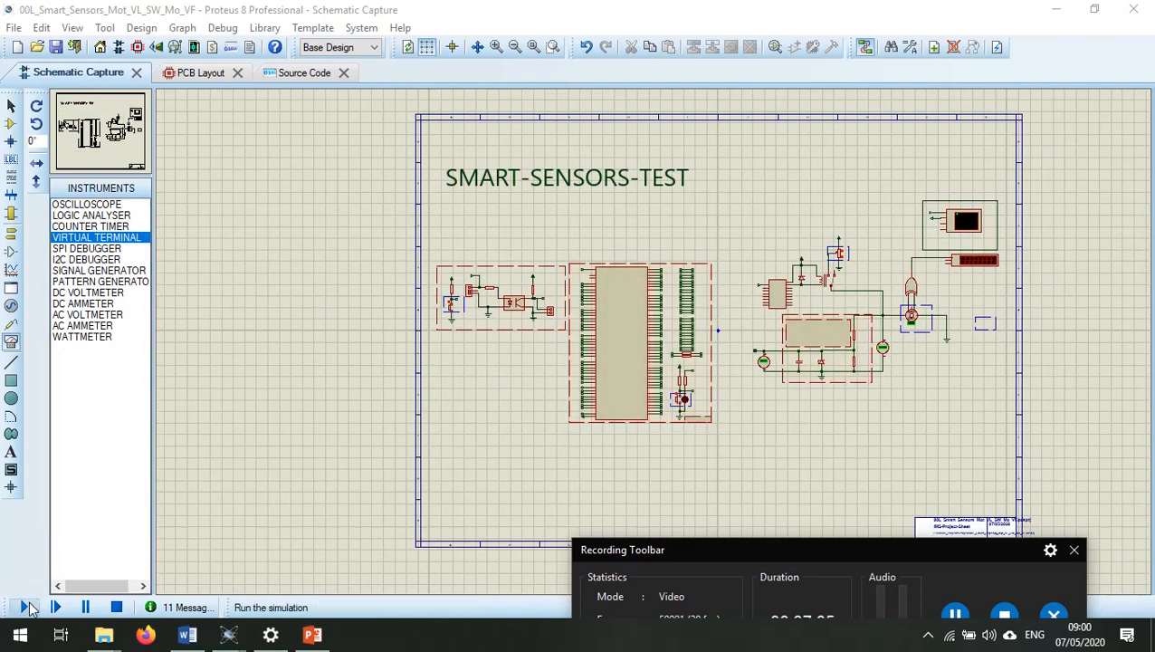
{"action": "left_click", "coordinate": [100, 239]}
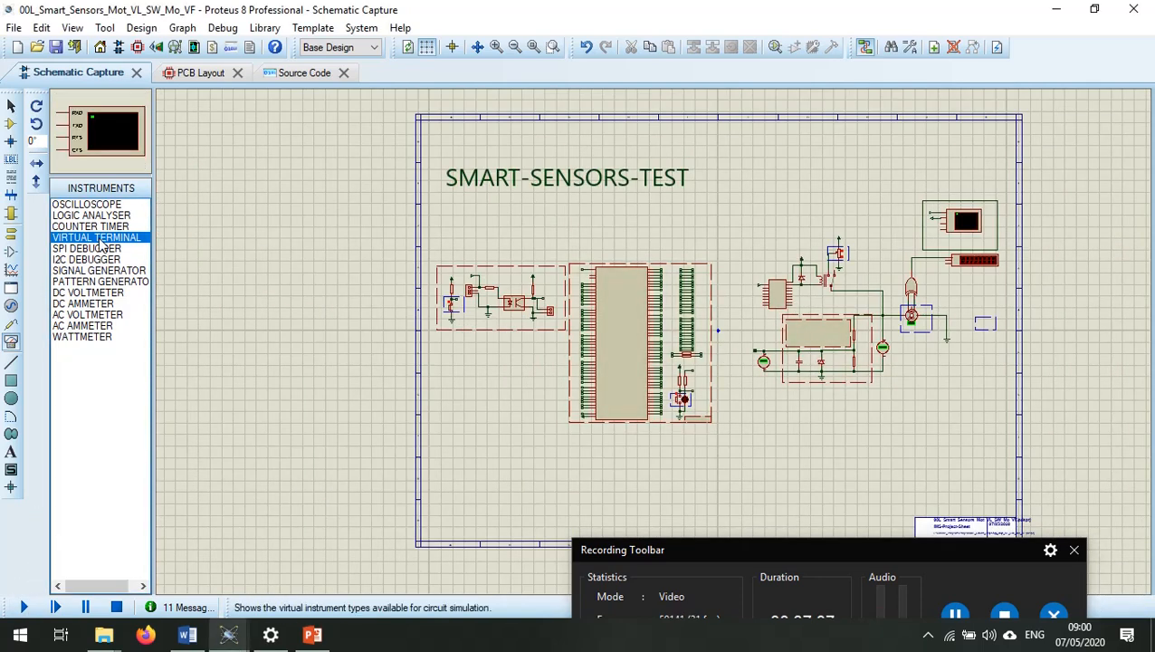
{"action": "right_click", "coordinate": [362, 384]}
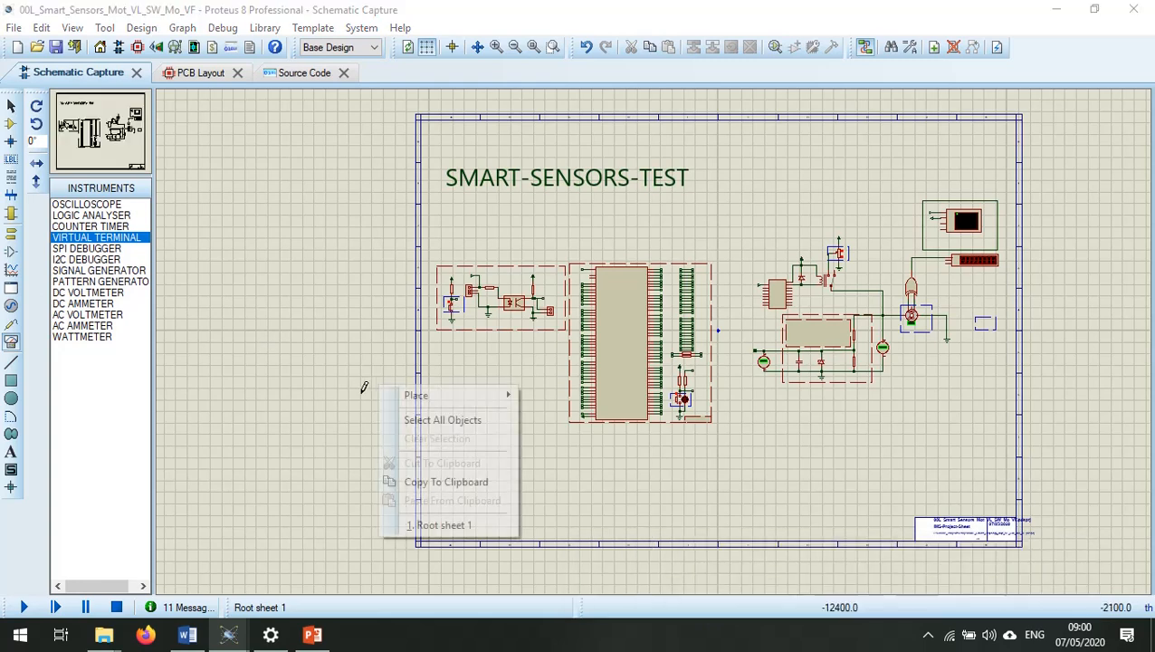
{"action": "left_click", "coordinate": [23, 606]}
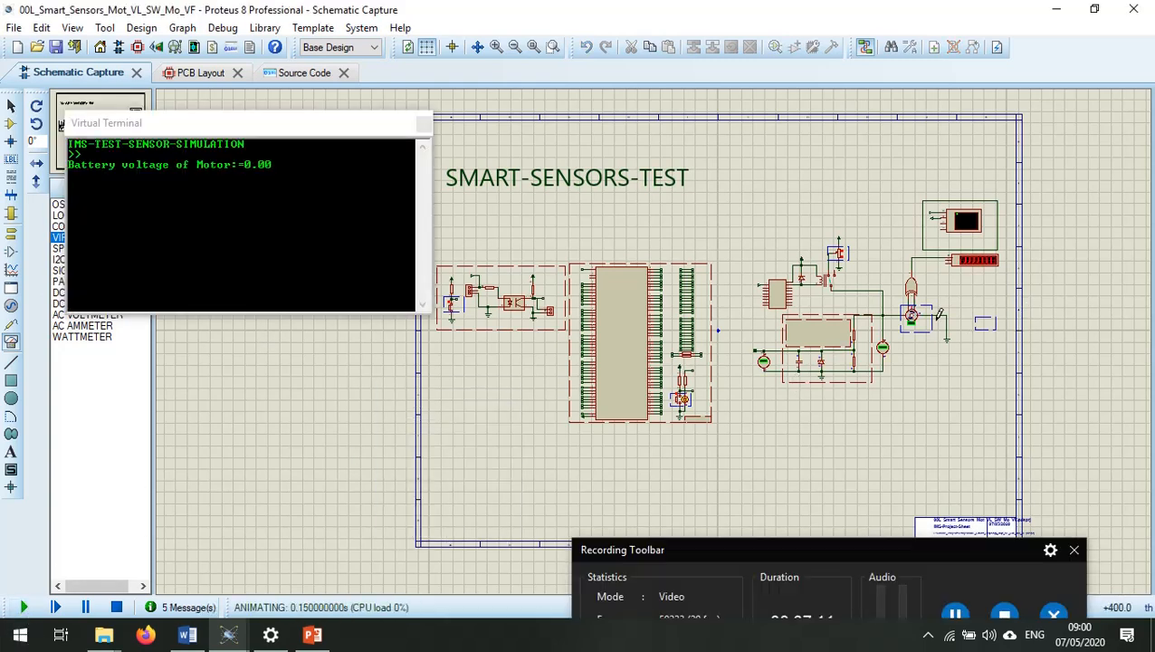
Compare the voltmeter readings at V sense and AD0 with the motor voltage printed in the Virtual Terminal.
{"action": "scroll", "coordinate": [869, 315], "scroll_direction": "up", "scroll_amount": 1}
{"action": "scroll", "coordinate": [661, 322], "scroll_direction": "up", "scroll_amount": 2}
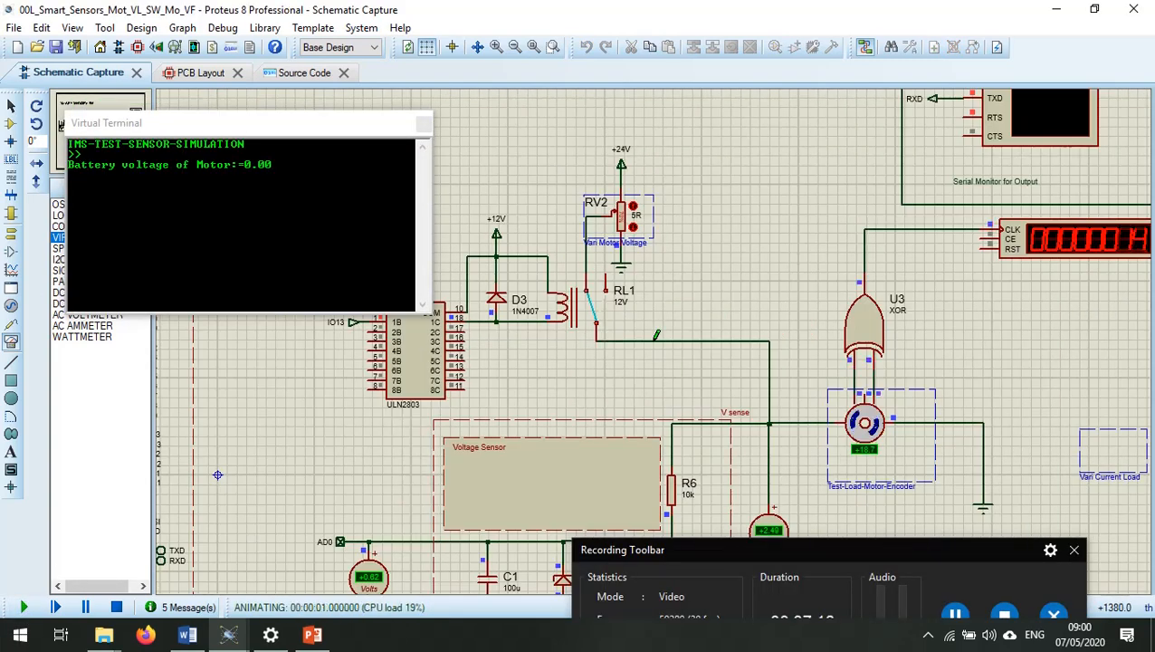
{"action": "scroll", "coordinate": [818, 484], "scroll_direction": "down", "scroll_amount": 1}
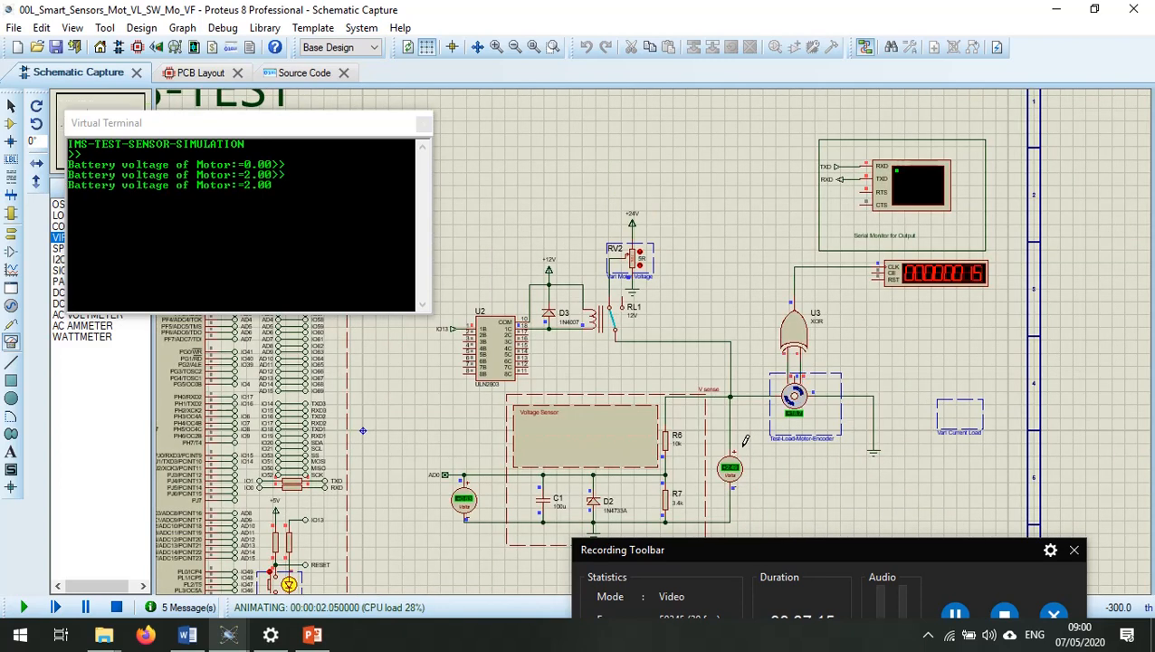
{"action": "scroll", "coordinate": [722, 387], "scroll_direction": "up", "scroll_amount": 2}
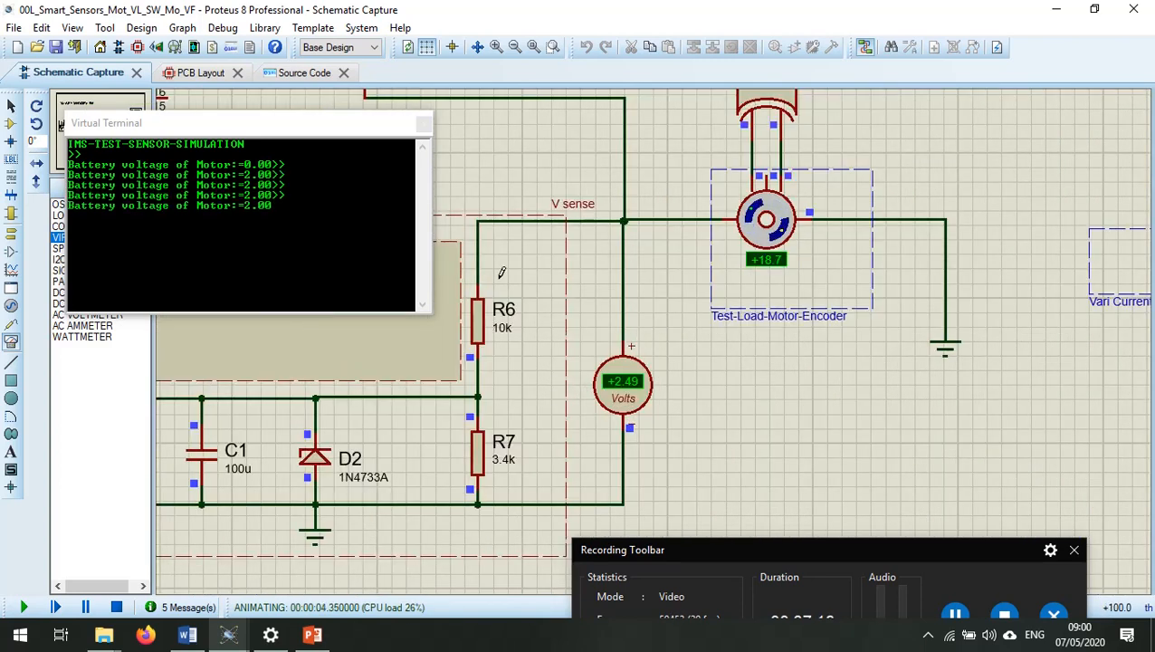
{"action": "scroll", "coordinate": [562, 277], "scroll_direction": "down", "scroll_amount": 1}
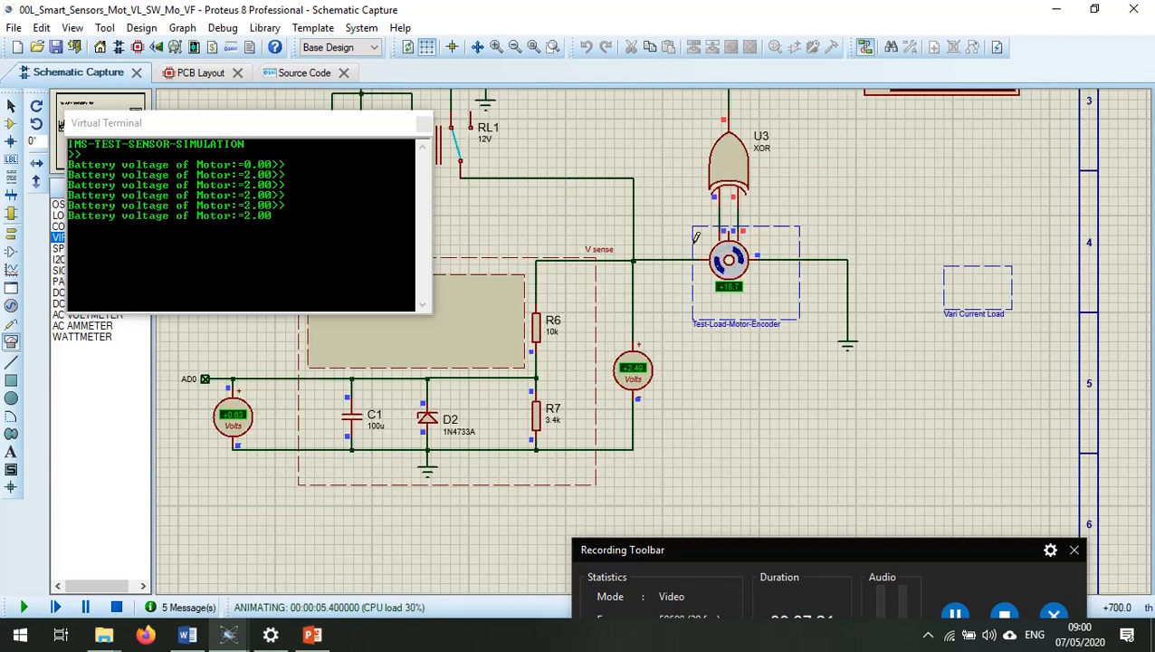
{"action": "scroll", "coordinate": [691, 252], "scroll_direction": "down", "scroll_amount": 1}
{"action": "scroll", "coordinate": [691, 253], "scroll_direction": "up", "scroll_amount": 2}
{"action": "scroll", "coordinate": [518, 342], "scroll_direction": "down", "scroll_amount": 2}
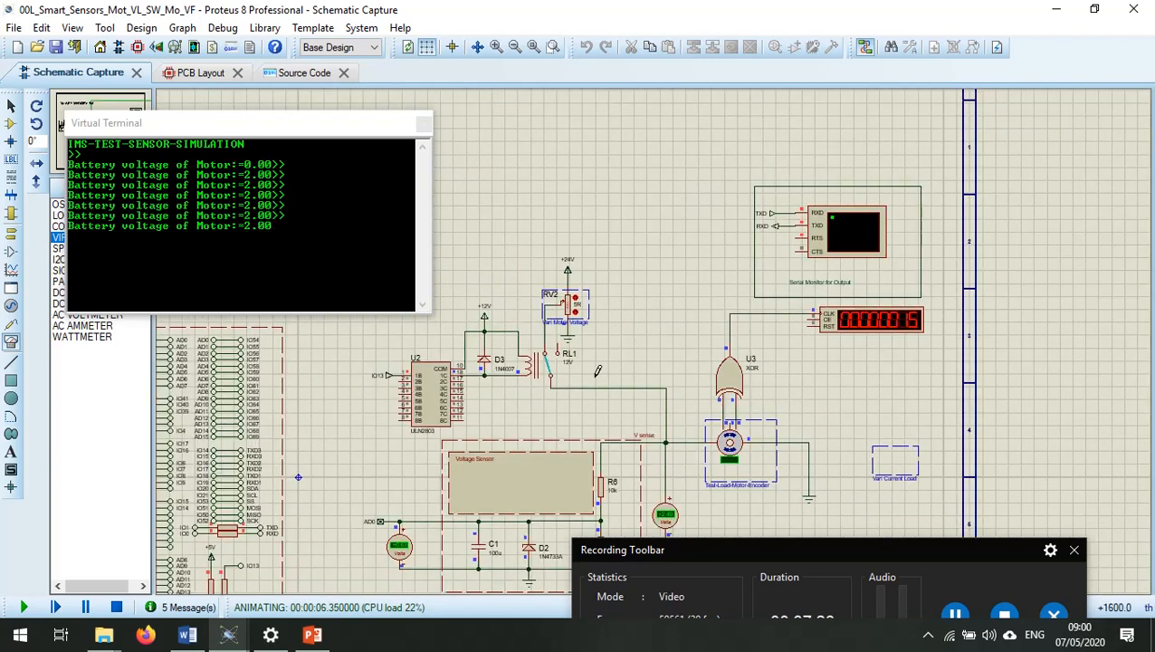
Lower the motor-voltage potentiometer RV2 to 54% and compare the V sense voltmeter with the terminal output.
{"action": "left_click", "coordinate": [576, 313]}
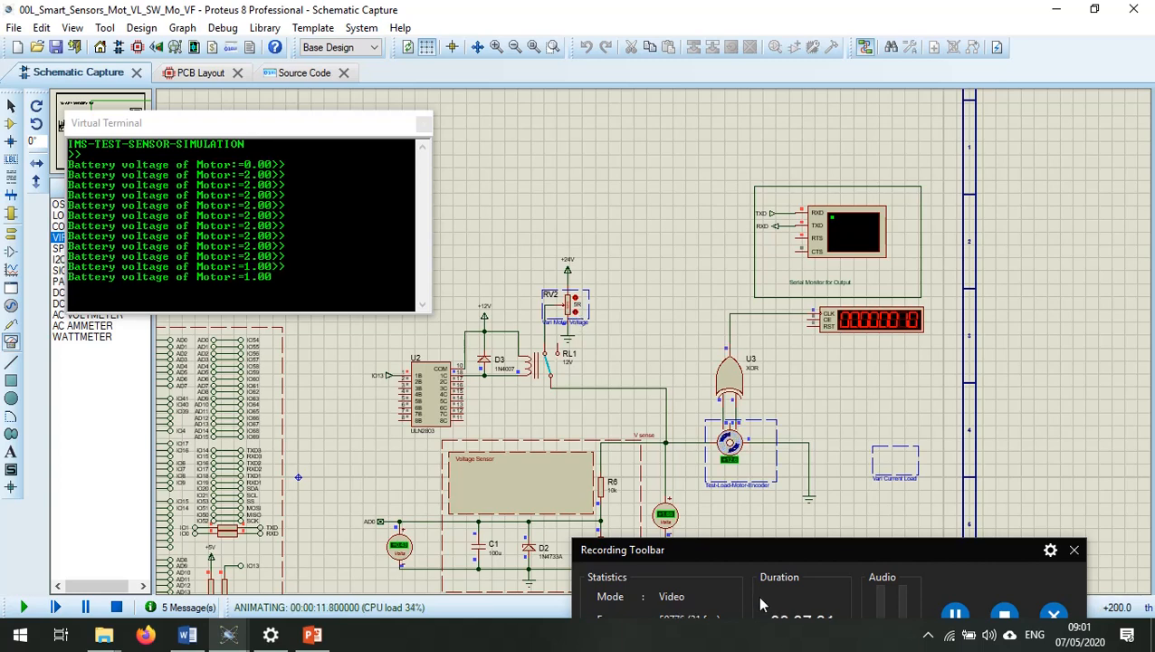
{"action": "scroll", "coordinate": [665, 507], "scroll_direction": "up", "scroll_amount": 4}
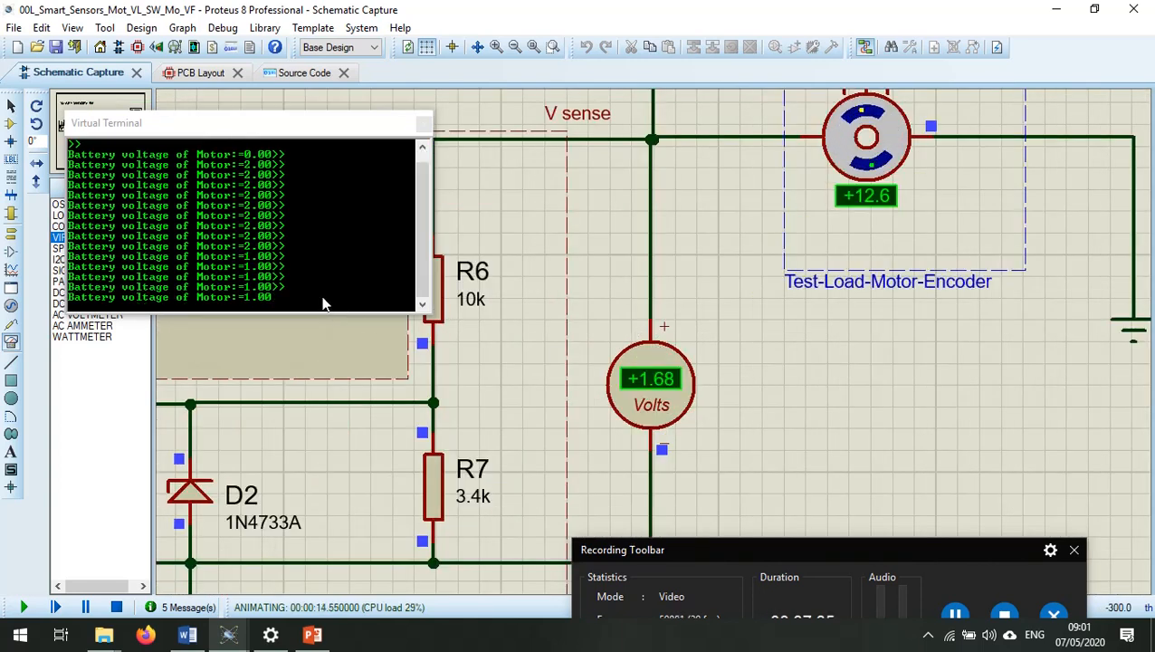
{"action": "scroll", "coordinate": [454, 271], "scroll_direction": "down", "scroll_amount": 4}
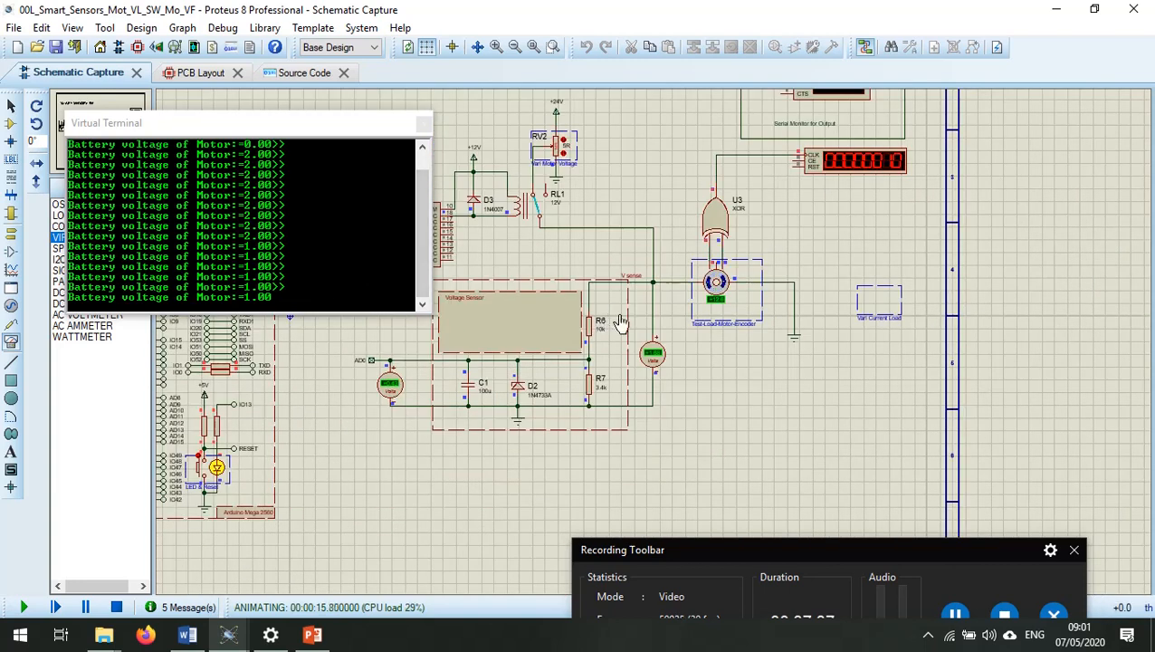
Raise the motor-voltage potentiometer RV2 to 100% and compare the V sense voltmeter with the printed battery voltage.
{"action": "scroll", "coordinate": [562, 152], "scroll_direction": "up", "scroll_amount": 3}
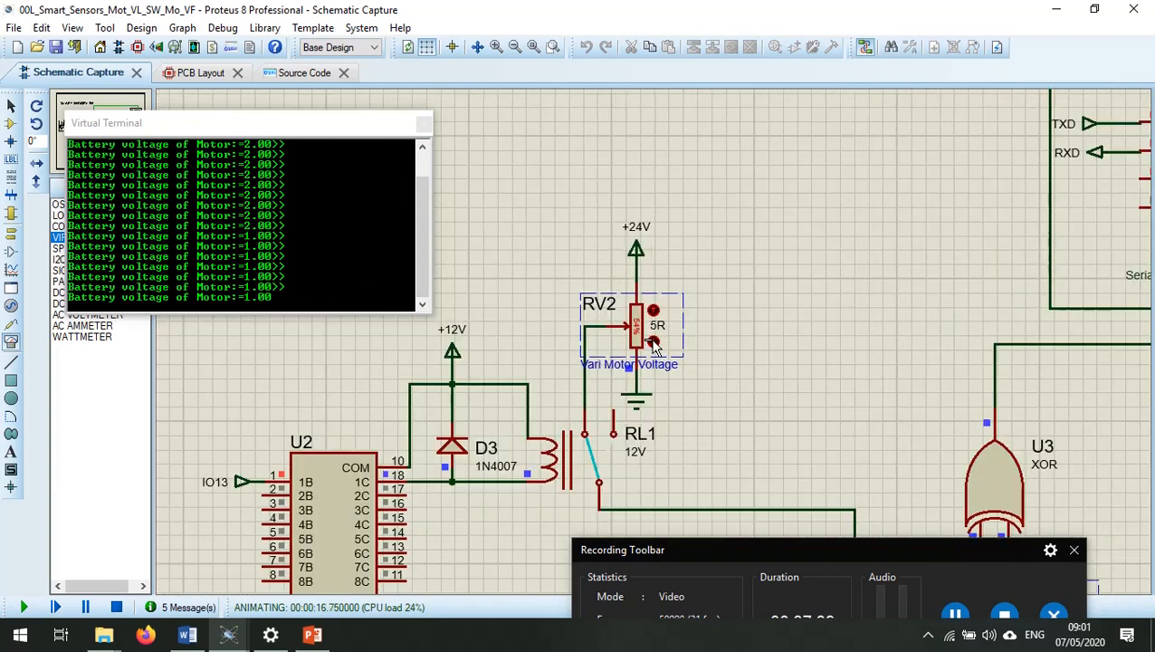
{"action": "scroll", "coordinate": [653, 347], "scroll_direction": "up", "scroll_amount": 1}
{"action": "left_click", "coordinate": [653, 297]}
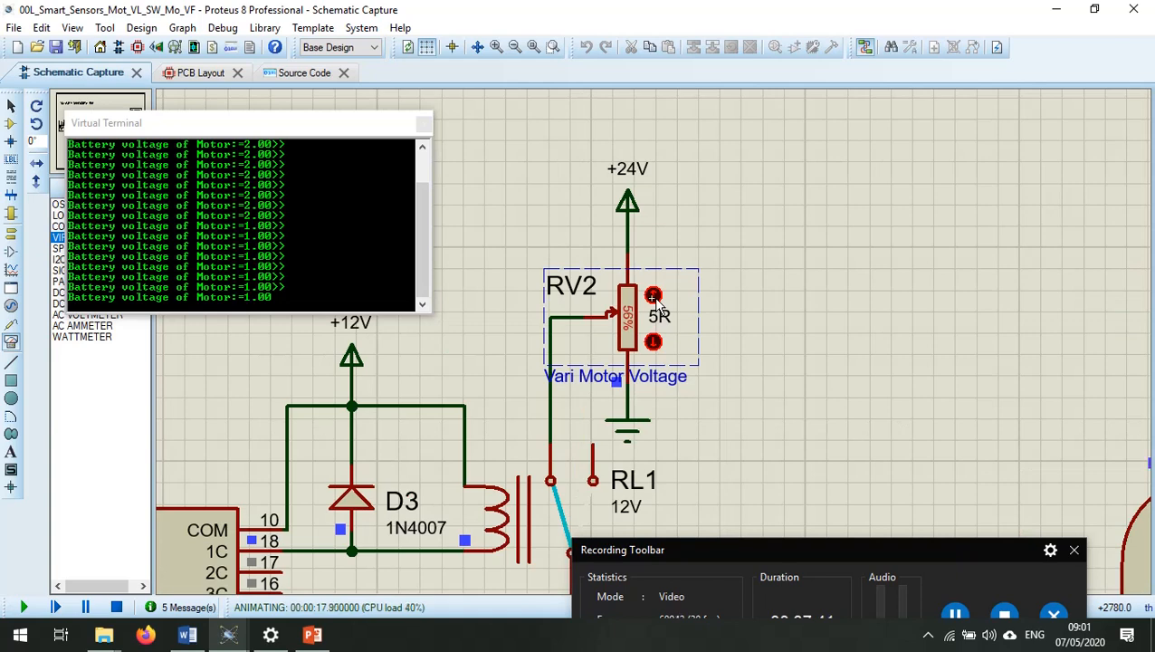
{"action": "left_click", "coordinate": [654, 297]}
{"action": "left_click", "coordinate": [653, 297]}
{"action": "left_click", "coordinate": [653, 297]}
{"action": "left_click", "coordinate": [654, 297]}
{"action": "left_click", "coordinate": [653, 297]}
{"action": "left_click", "coordinate": [654, 297]}
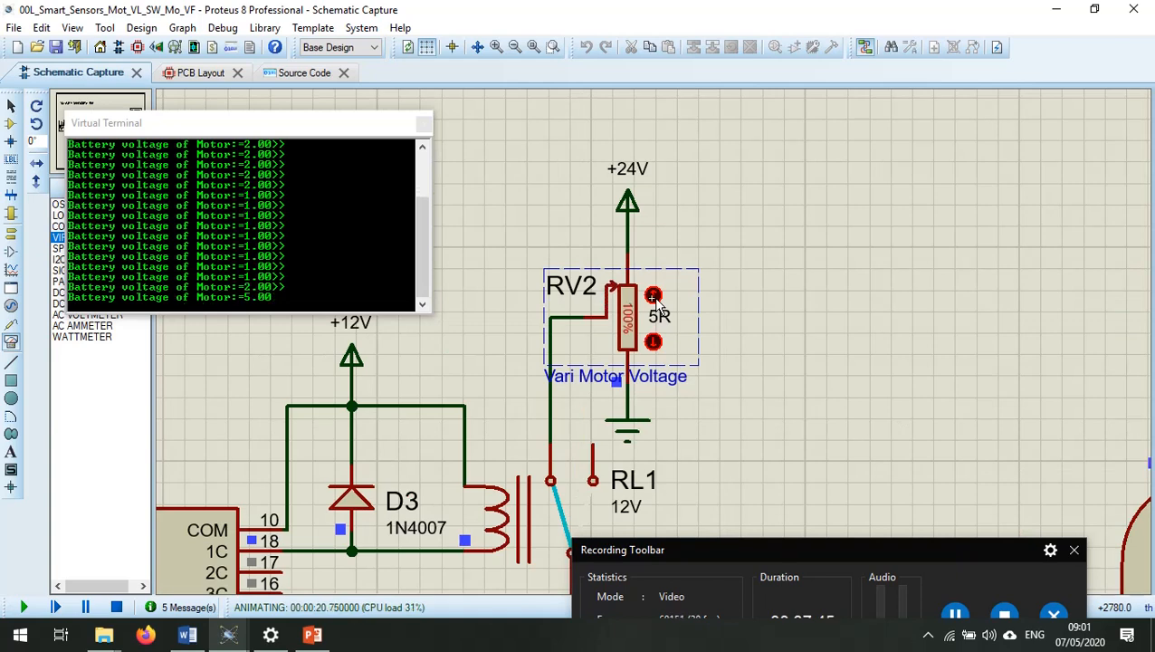
{"action": "scroll", "coordinate": [705, 379], "scroll_direction": "down", "scroll_amount": 3}
{"action": "scroll", "coordinate": [659, 343], "scroll_direction": "up", "scroll_amount": 3}
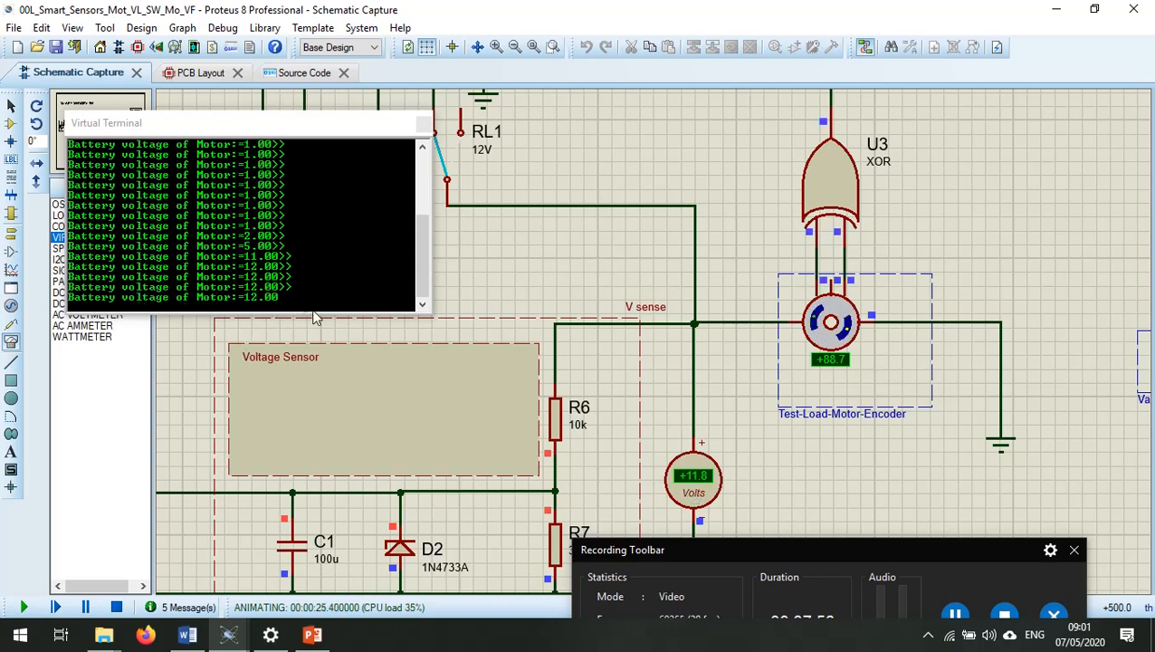
{"action": "scroll", "coordinate": [774, 327], "scroll_direction": "down", "scroll_amount": 2}
{"action": "scroll", "coordinate": [656, 335], "scroll_direction": "up", "scroll_amount": 1}
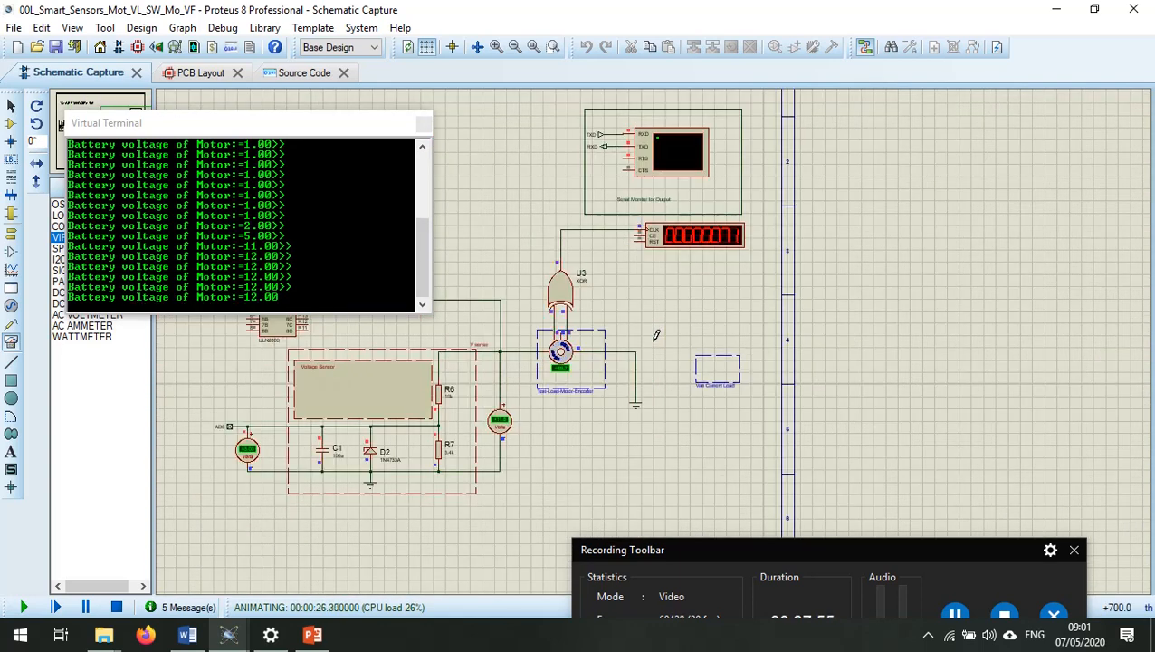
Inspect the Test-Load-Motor-Encoder motor's speed display and the pulse counter in the running schematic, and stop the simulation.
{"action": "scroll", "coordinate": [656, 335], "scroll_direction": "up", "scroll_amount": 2}
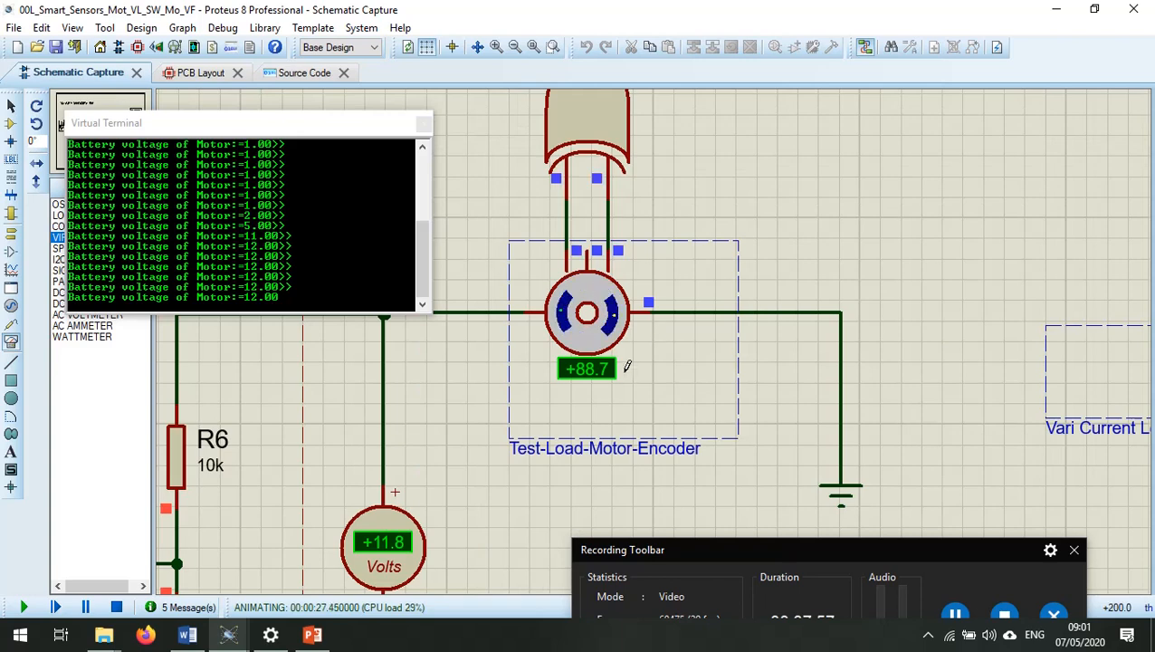
{"action": "scroll", "coordinate": [693, 335], "scroll_direction": "down", "scroll_amount": 2}
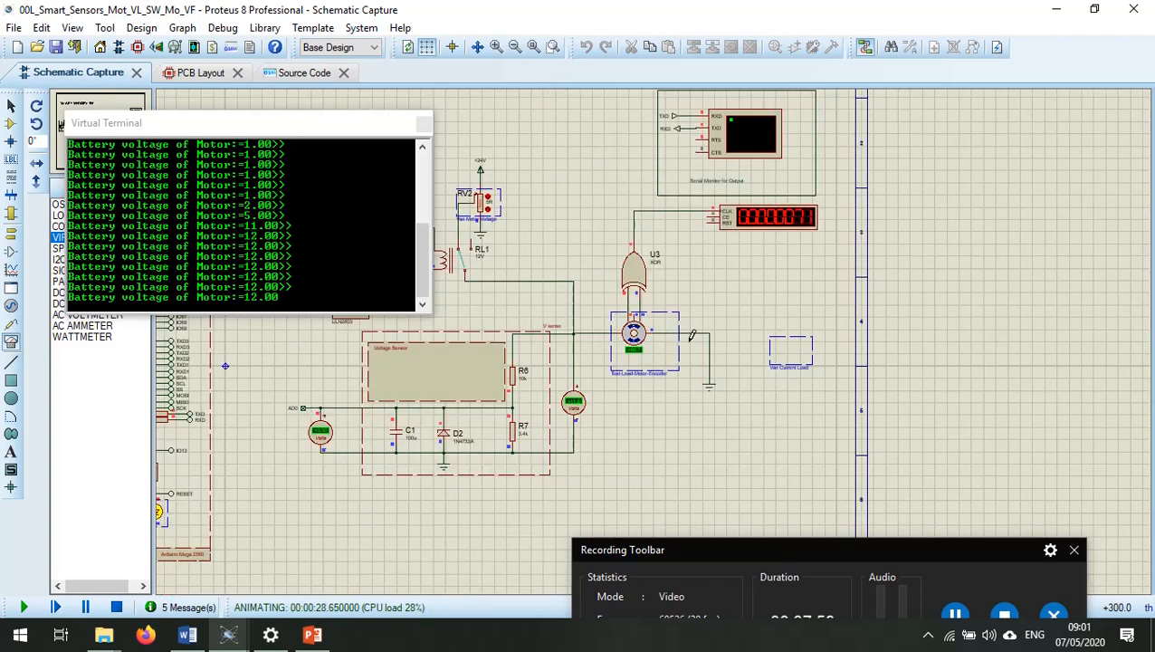
{"action": "scroll", "coordinate": [692, 336], "scroll_direction": "up", "scroll_amount": 2}
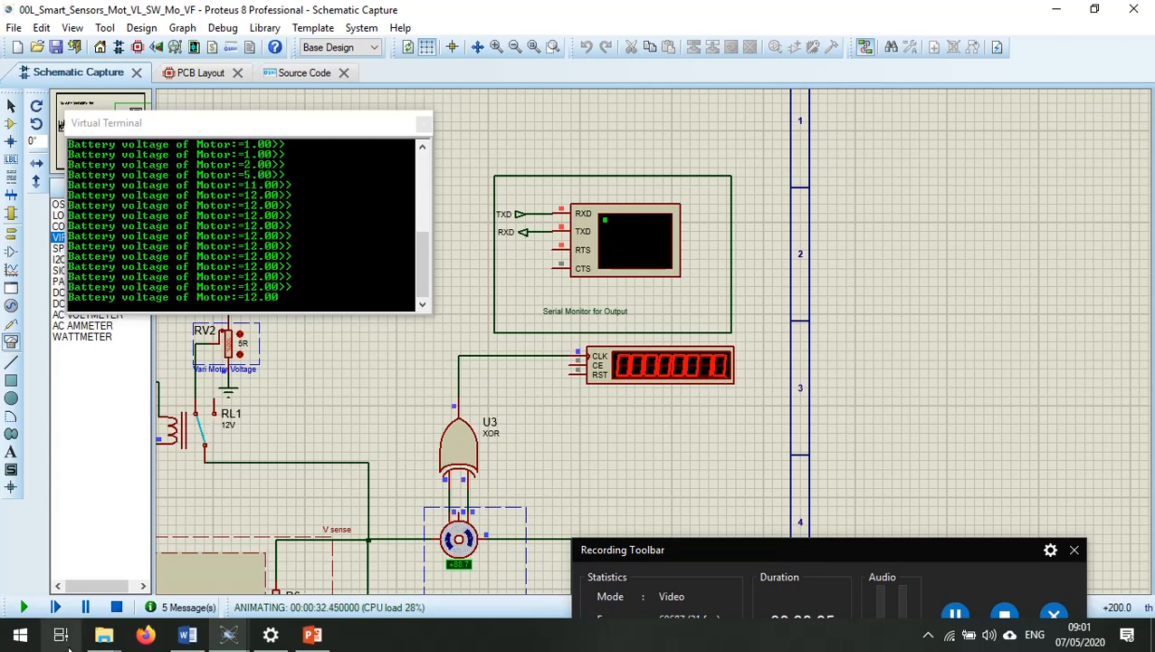
{"action": "left_click", "coordinate": [116, 607]}
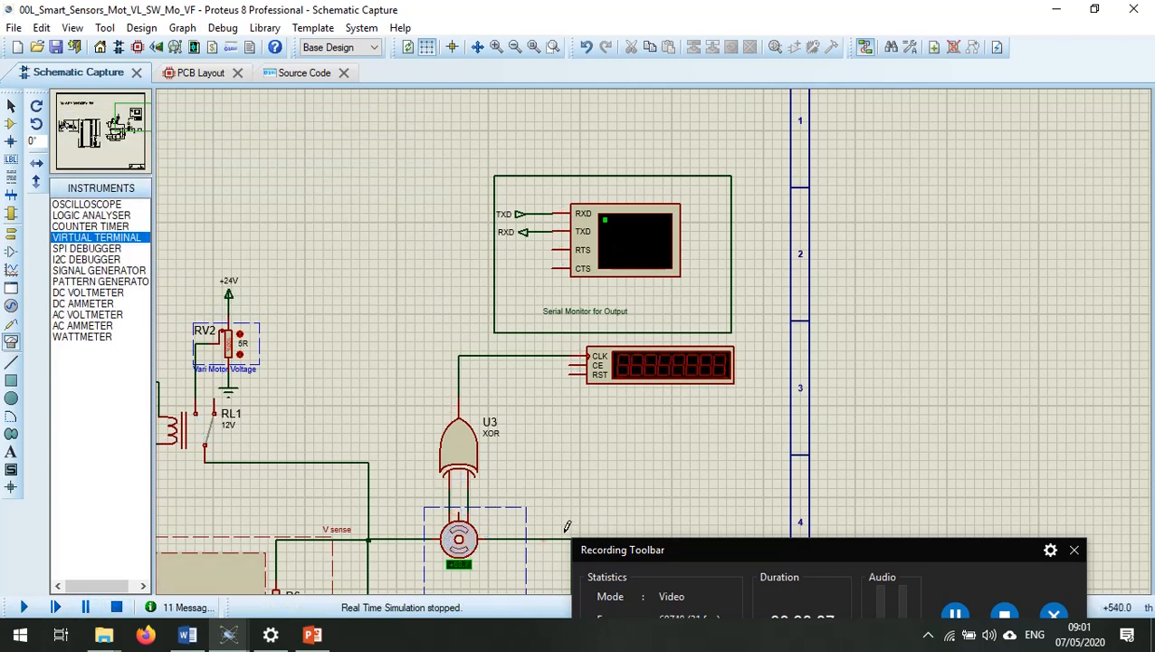
Open the encoder motor's component properties, examine its load/max torque and nominal voltage settings, and move the dialog clear of the motor circuit.
{"action": "double_click", "coordinate": [459, 540]}
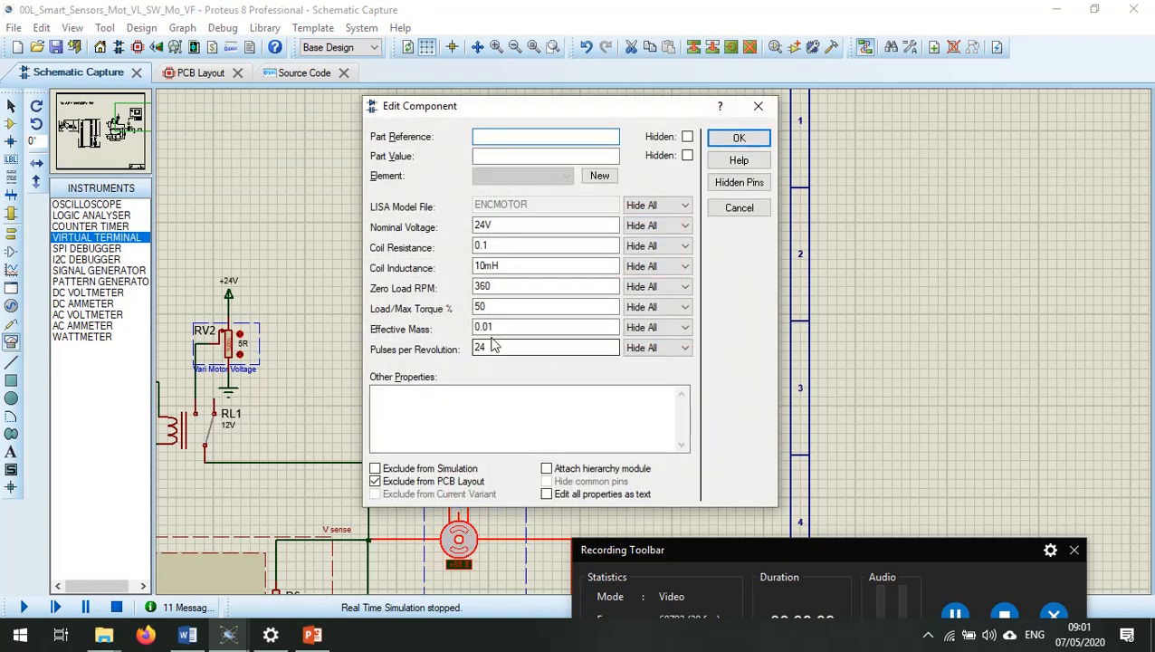
{"action": "double_click", "coordinate": [484, 307]}
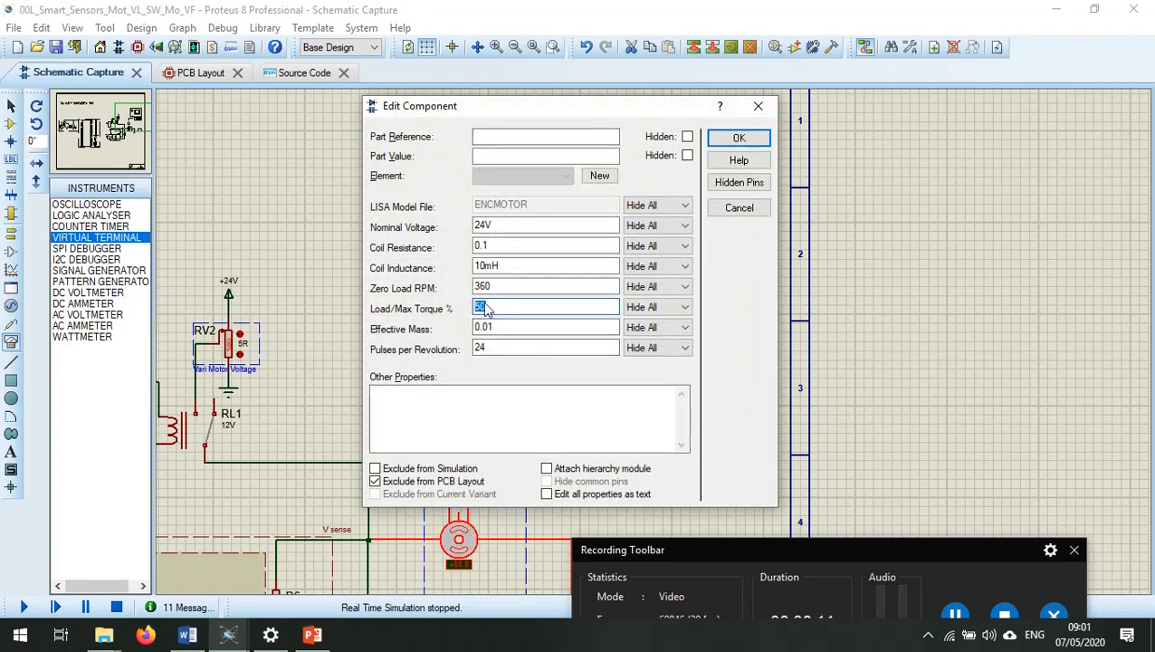
{"action": "left_click", "coordinate": [484, 225]}
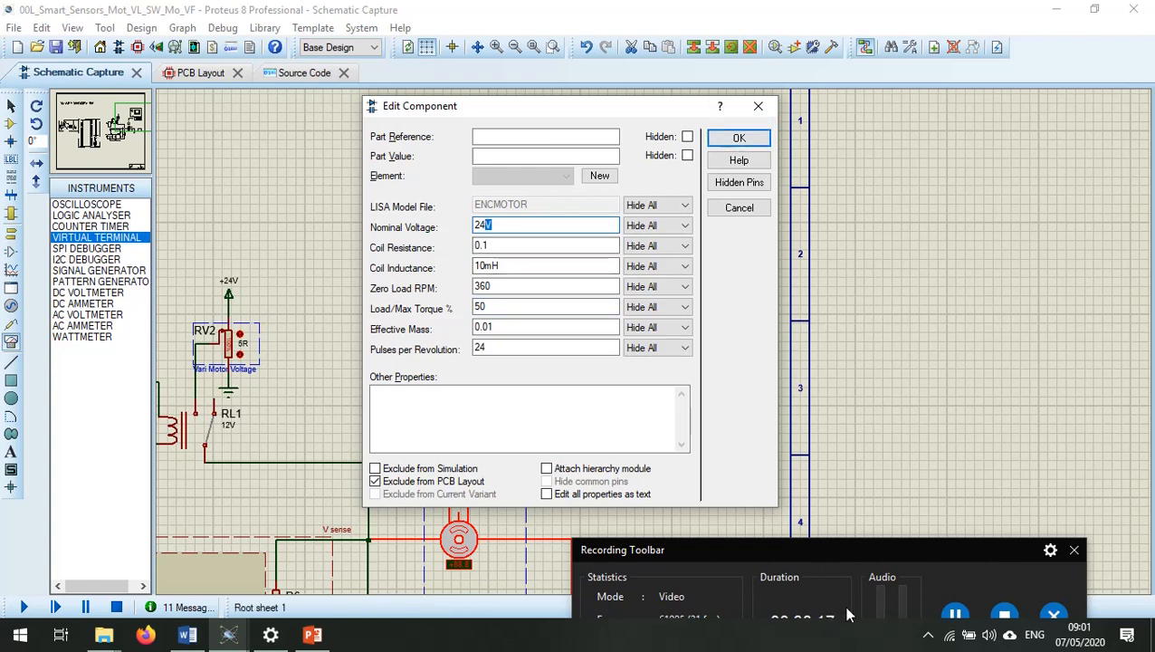
{"action": "left_click_drag", "start_coordinate": [904, 559], "coordinate": [932, 612]}
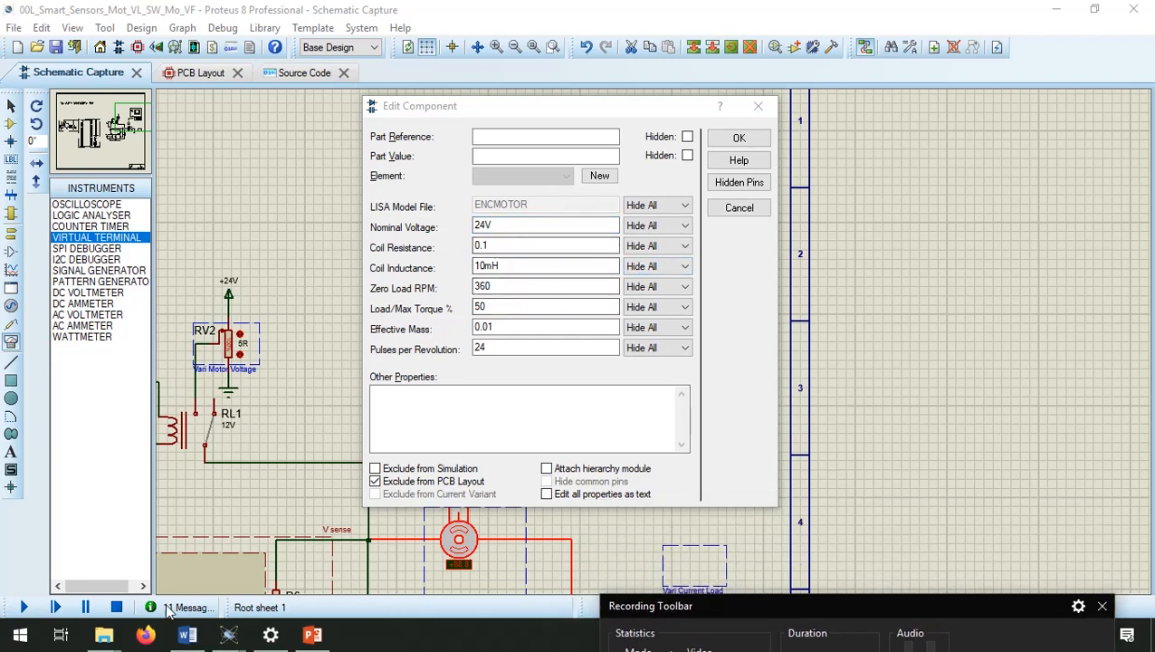
{"action": "left_click", "coordinate": [119, 608]}
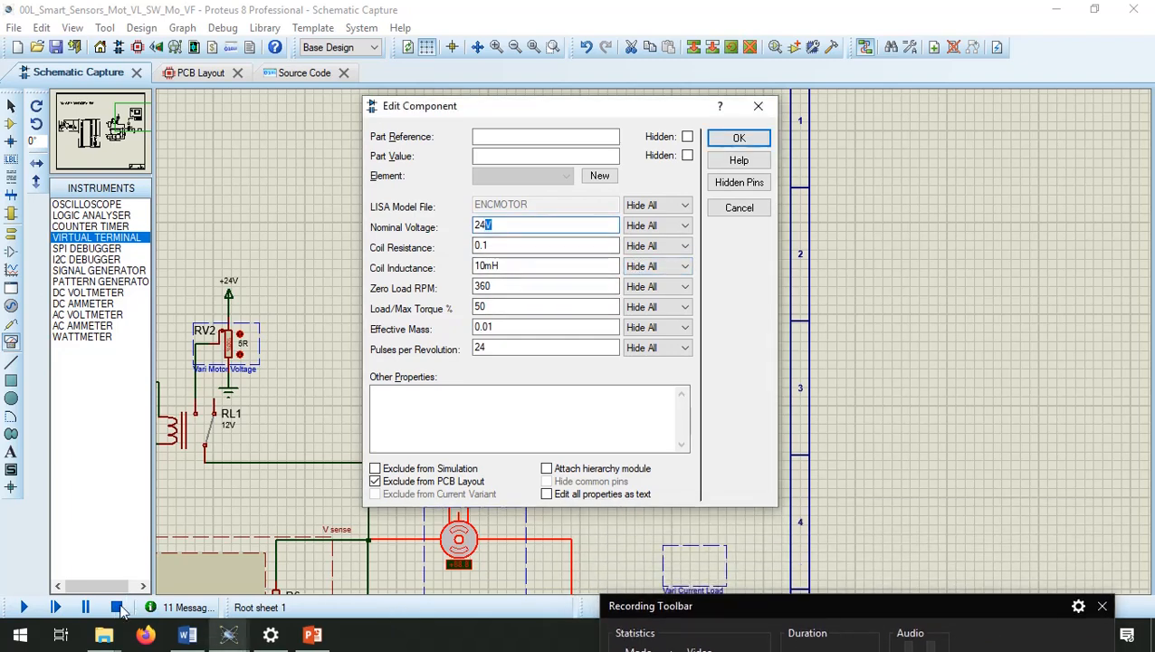
{"action": "left_click_drag", "start_coordinate": [686, 118], "coordinate": [979, 130]}
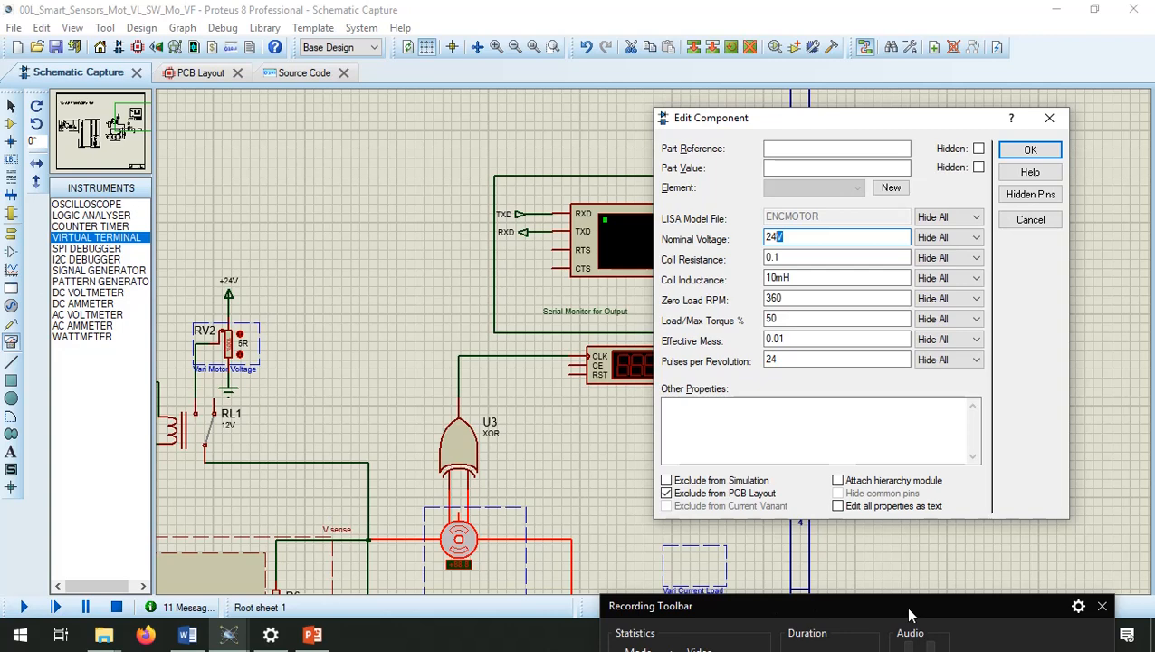
{"action": "left_click_drag", "start_coordinate": [986, 124], "coordinate": [986, 167]}
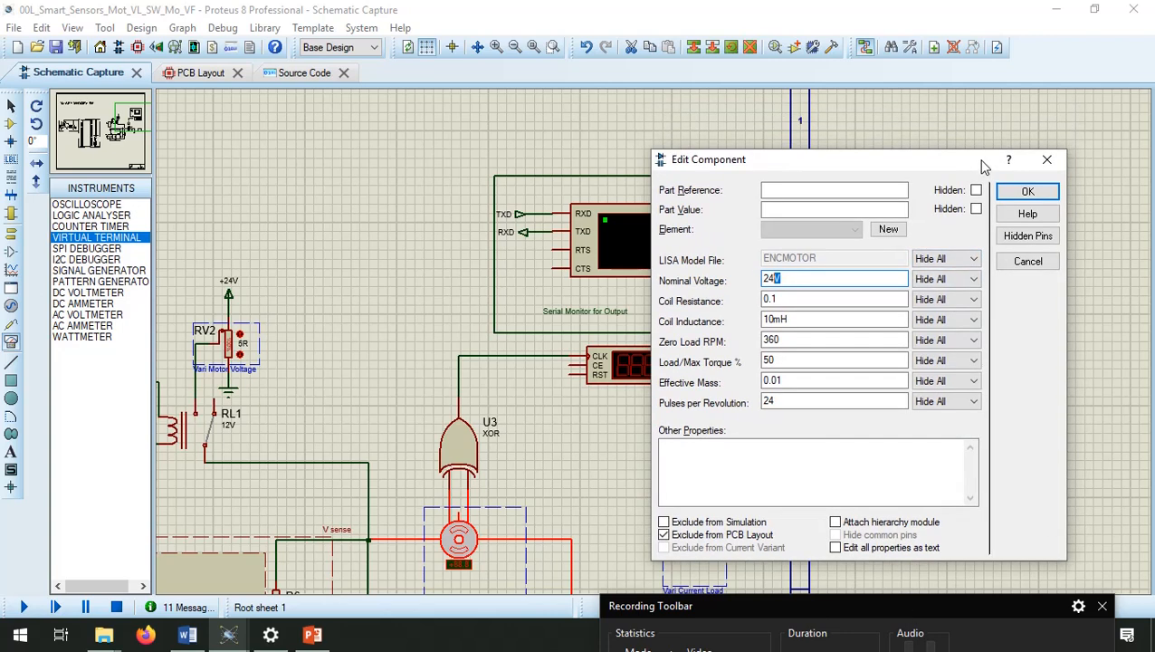